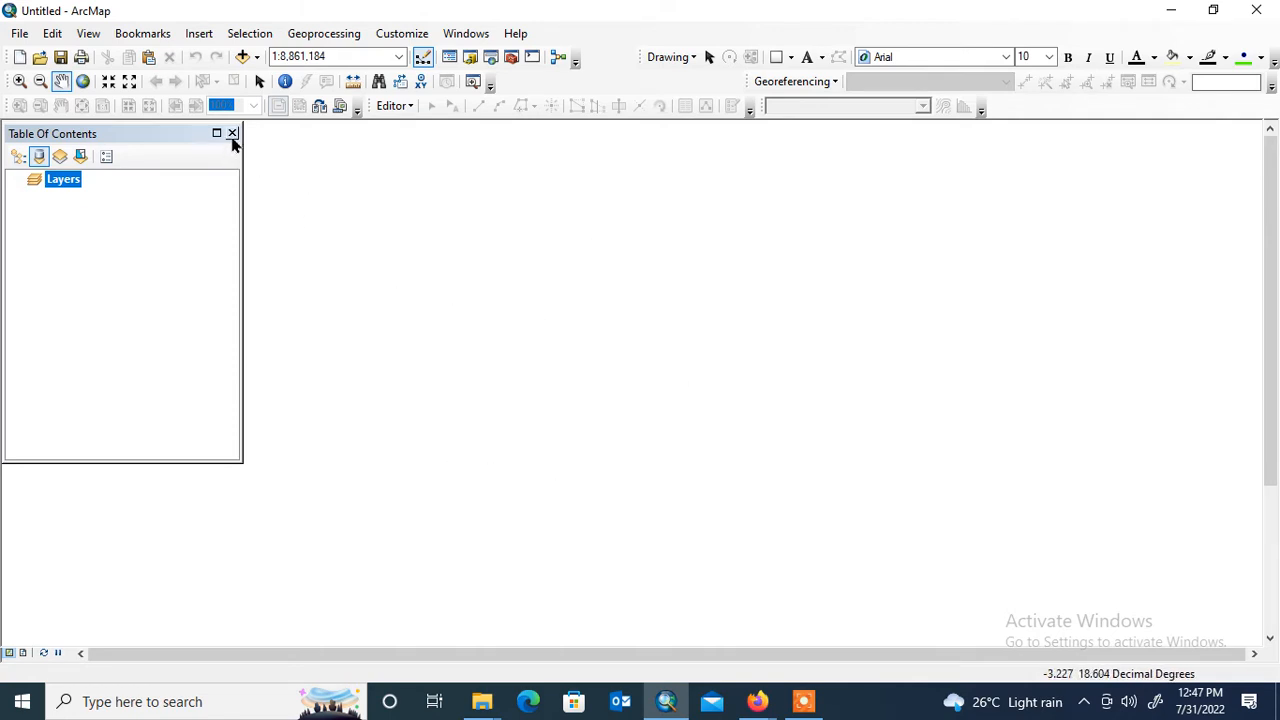
# - Close the Table Of Contents window and reopen it, repeating this once more
pyautogui.click(232, 134)
pyautogui.click(459, 34)
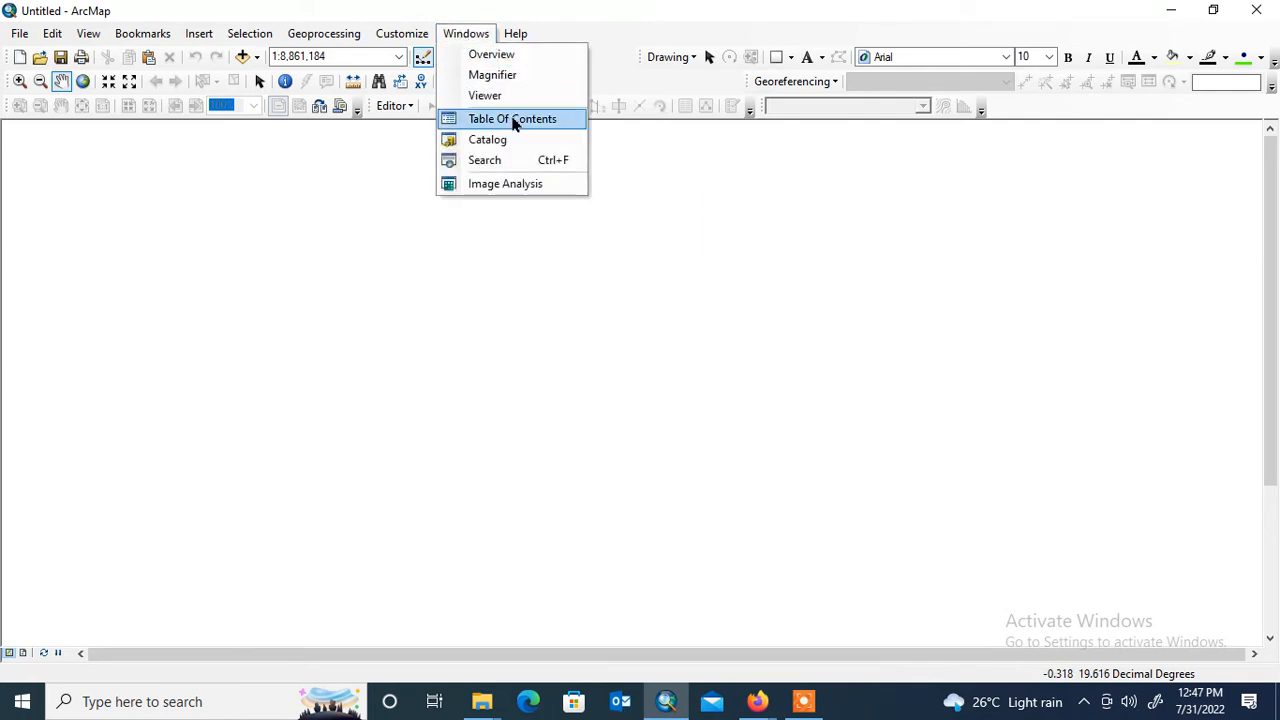
pyautogui.click(513, 121)
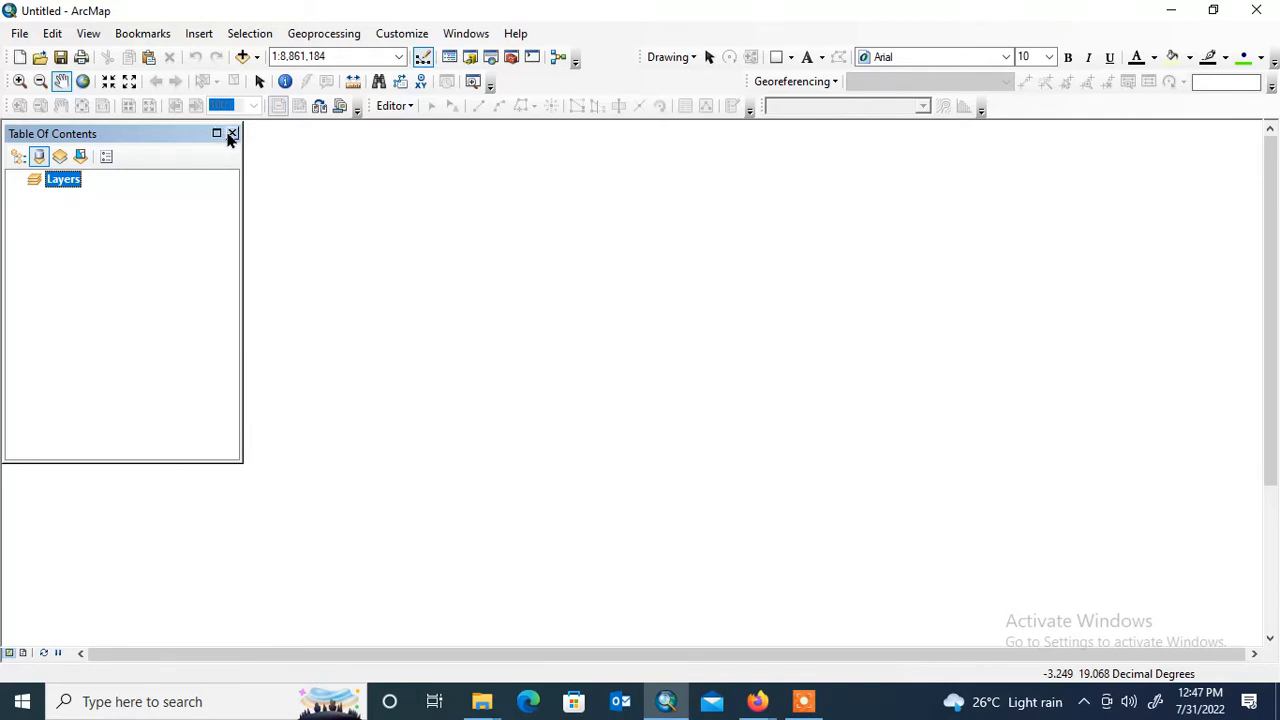
pyautogui.click(231, 134)
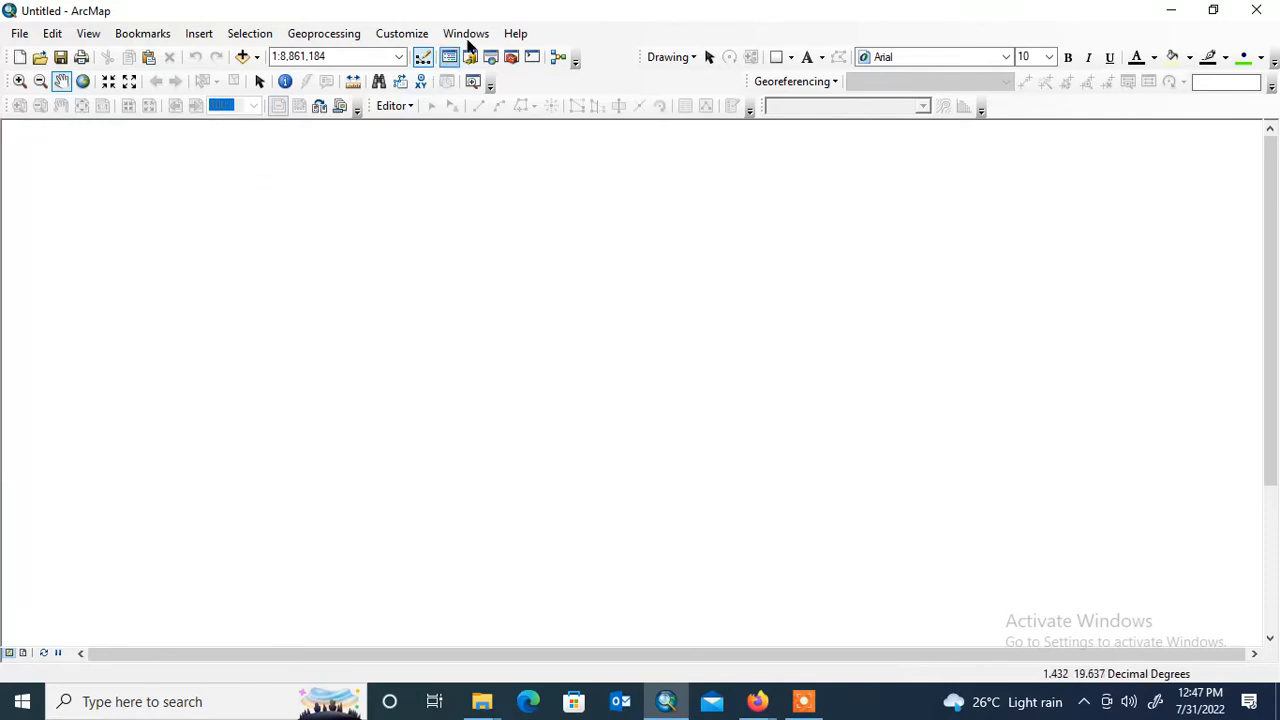
pyautogui.click(467, 36)
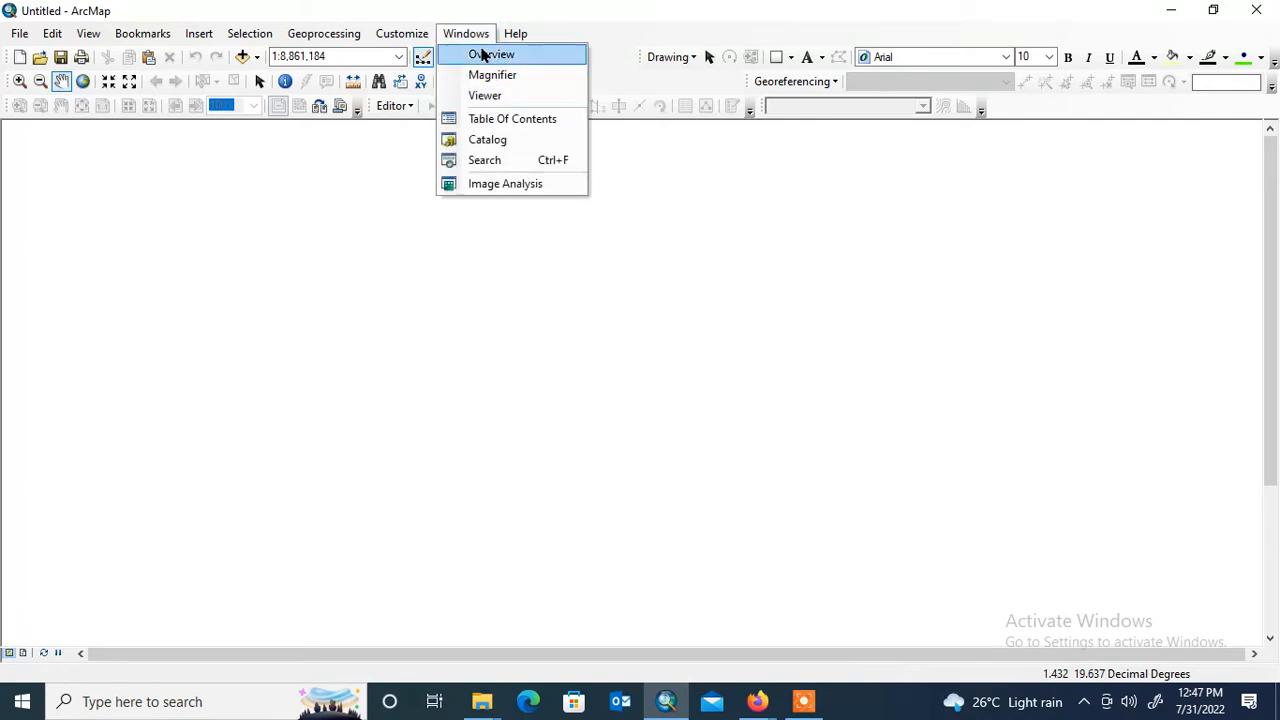
pyautogui.click(510, 120)
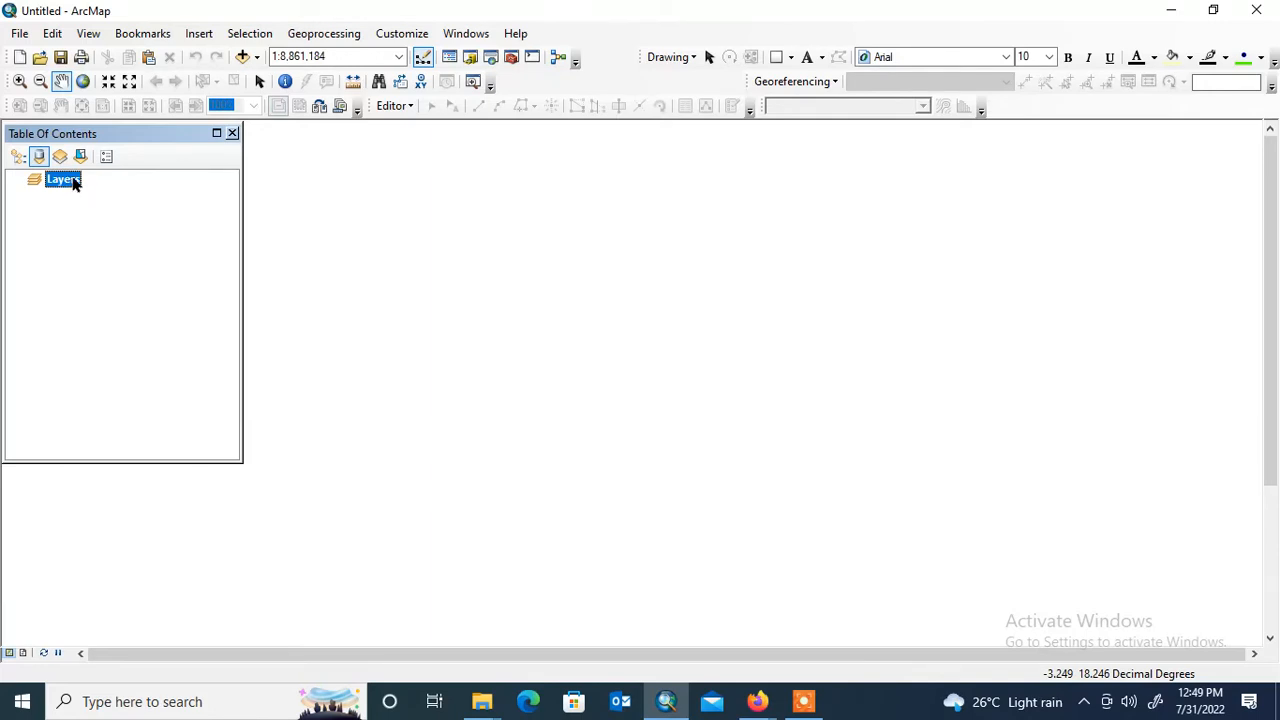
# - Set the Layers data frame's coordinate system to WGS 1984 from the World group of geographic coordinate systems
pyautogui.rightClick(71, 183)
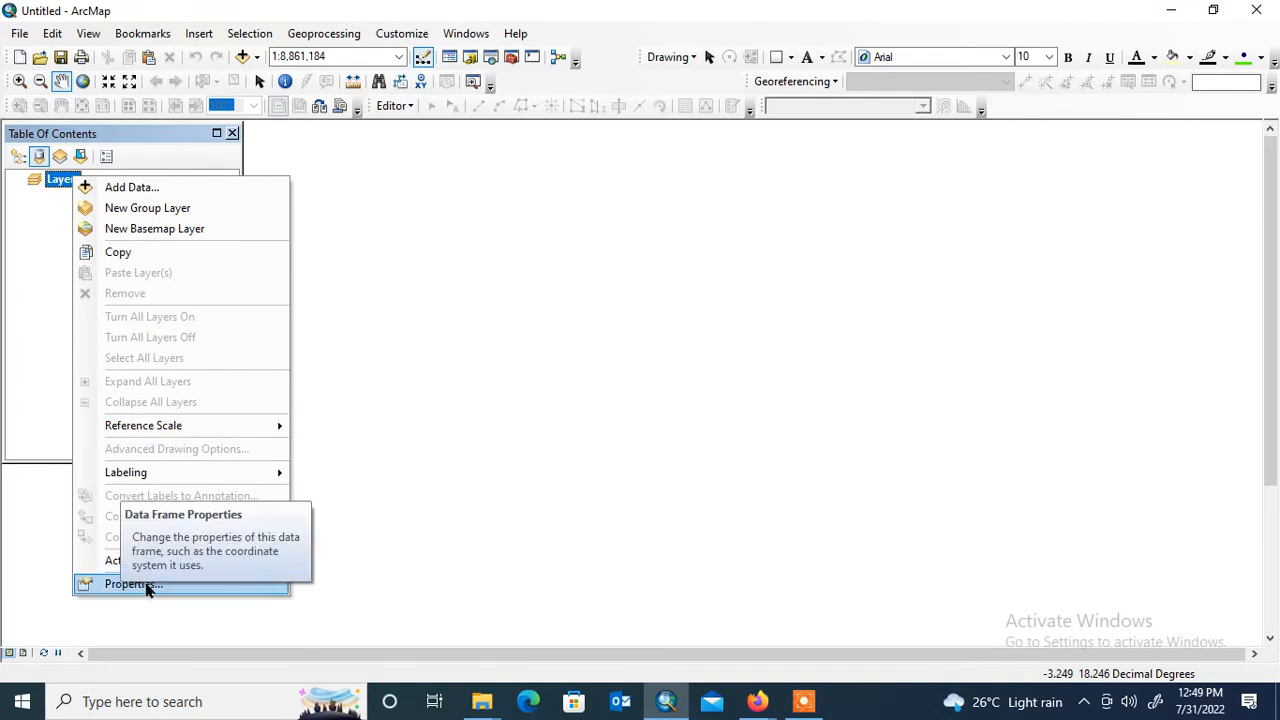
pyautogui.click(143, 587)
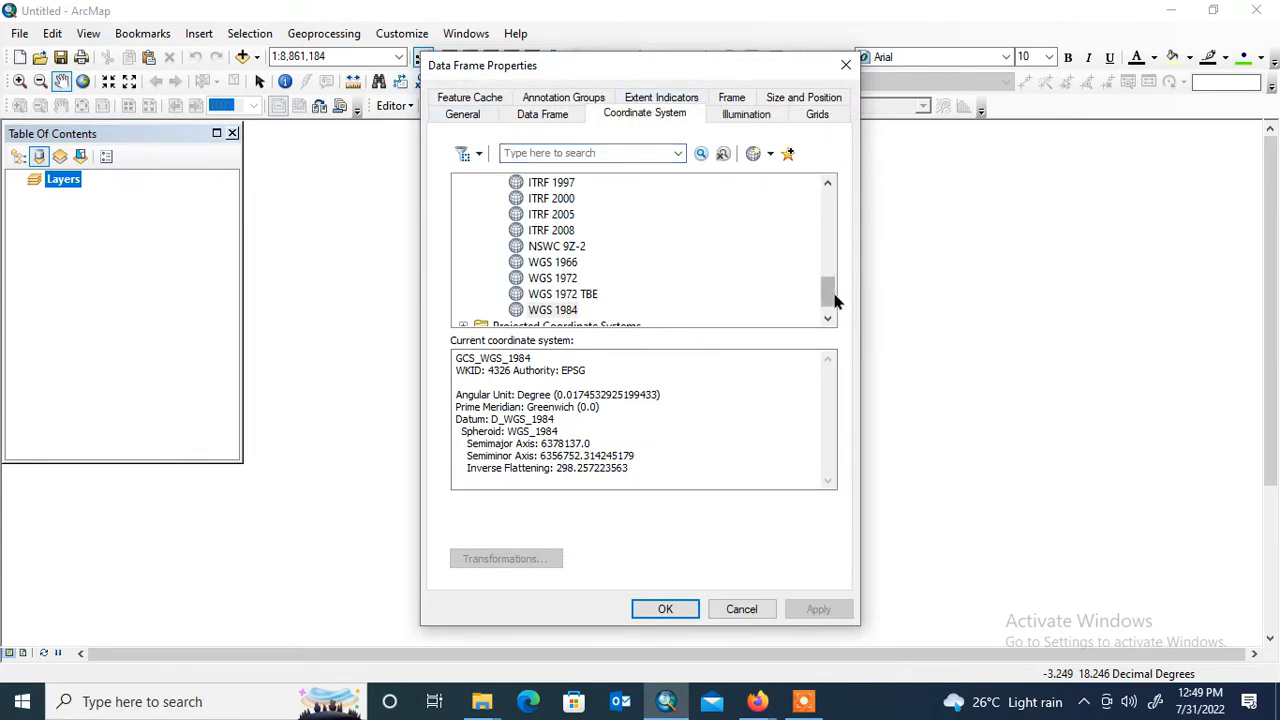
pyautogui.moveTo(836, 300); pyautogui.dragTo(829, 192)
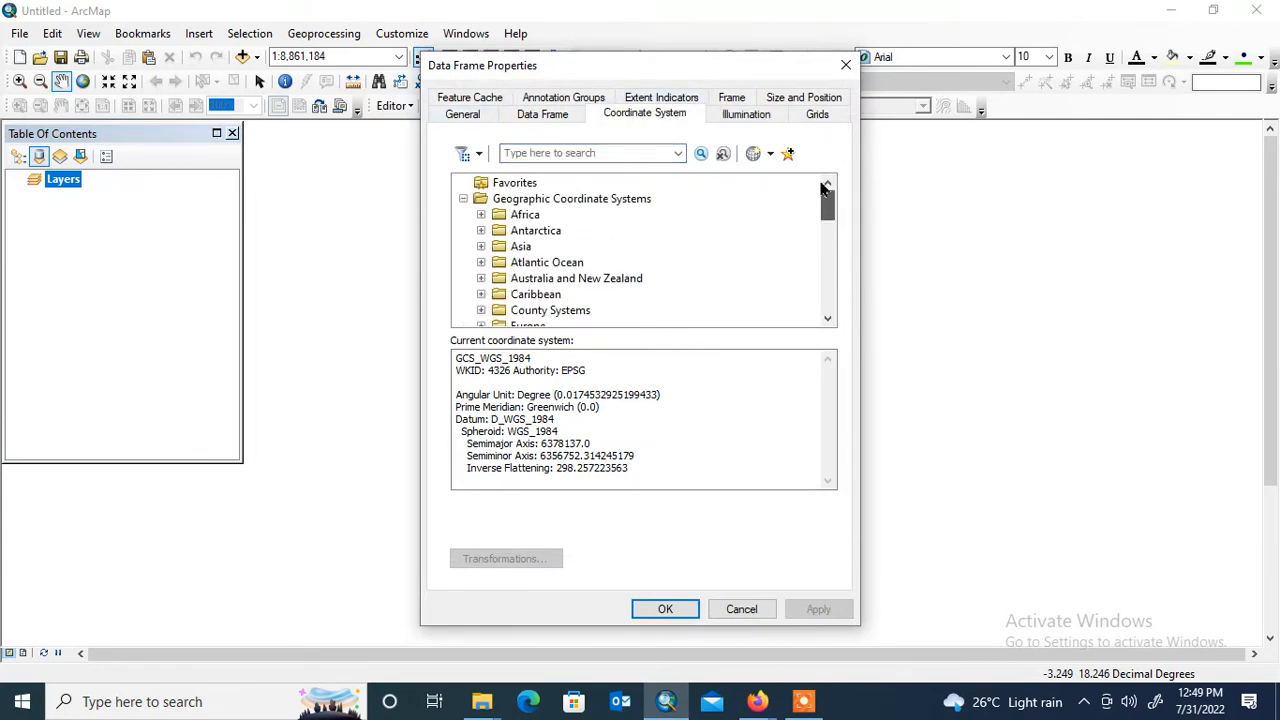
pyautogui.click(463, 200)
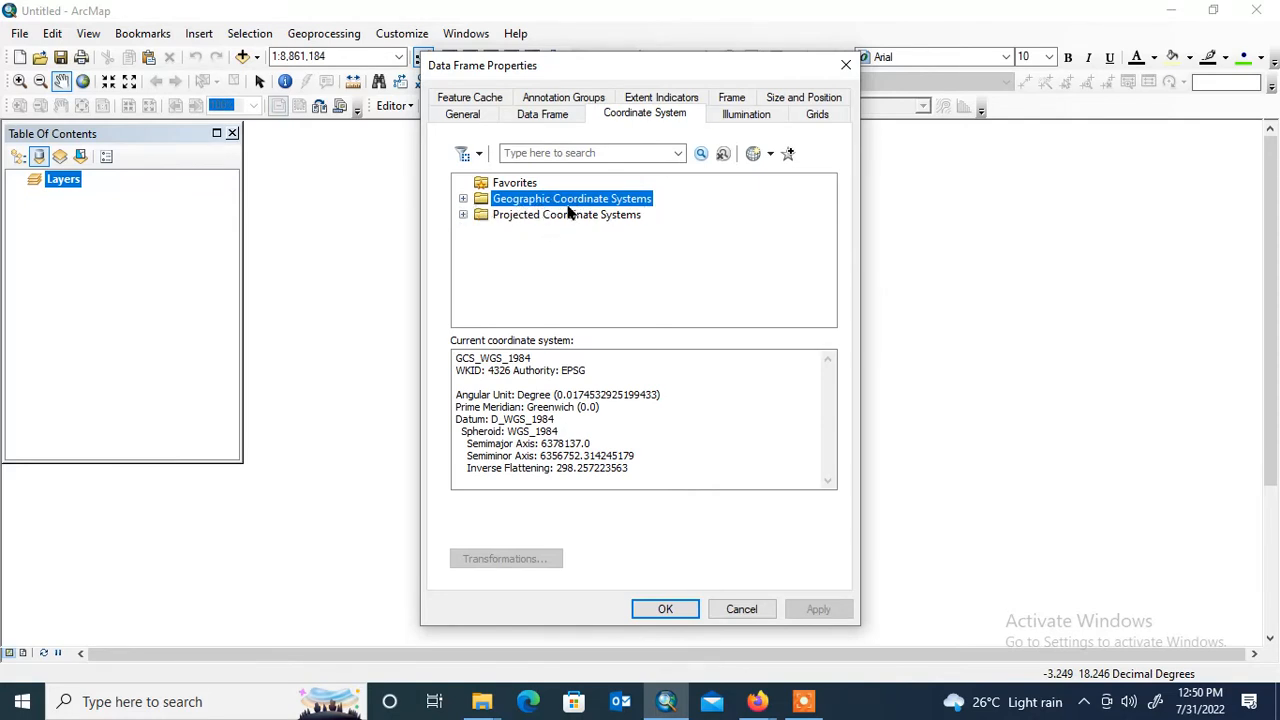
pyautogui.click(463, 199)
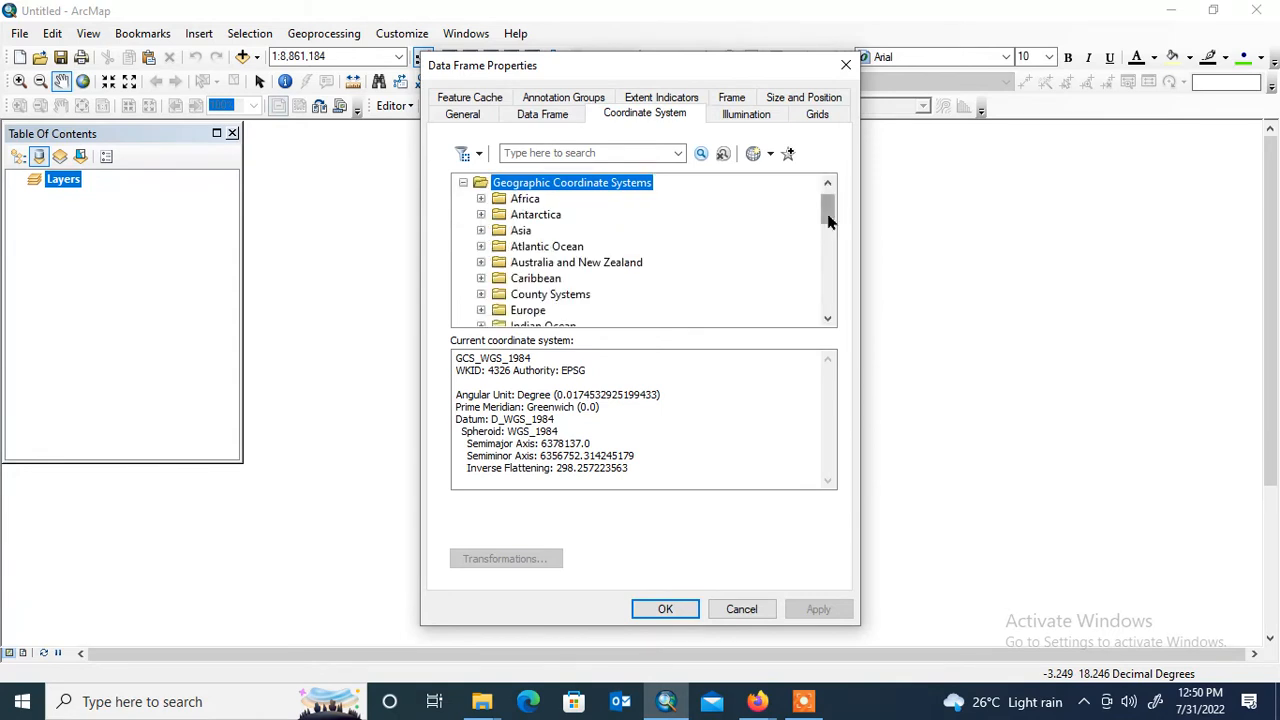
pyautogui.moveTo(830, 209); pyautogui.dragTo(836, 258)
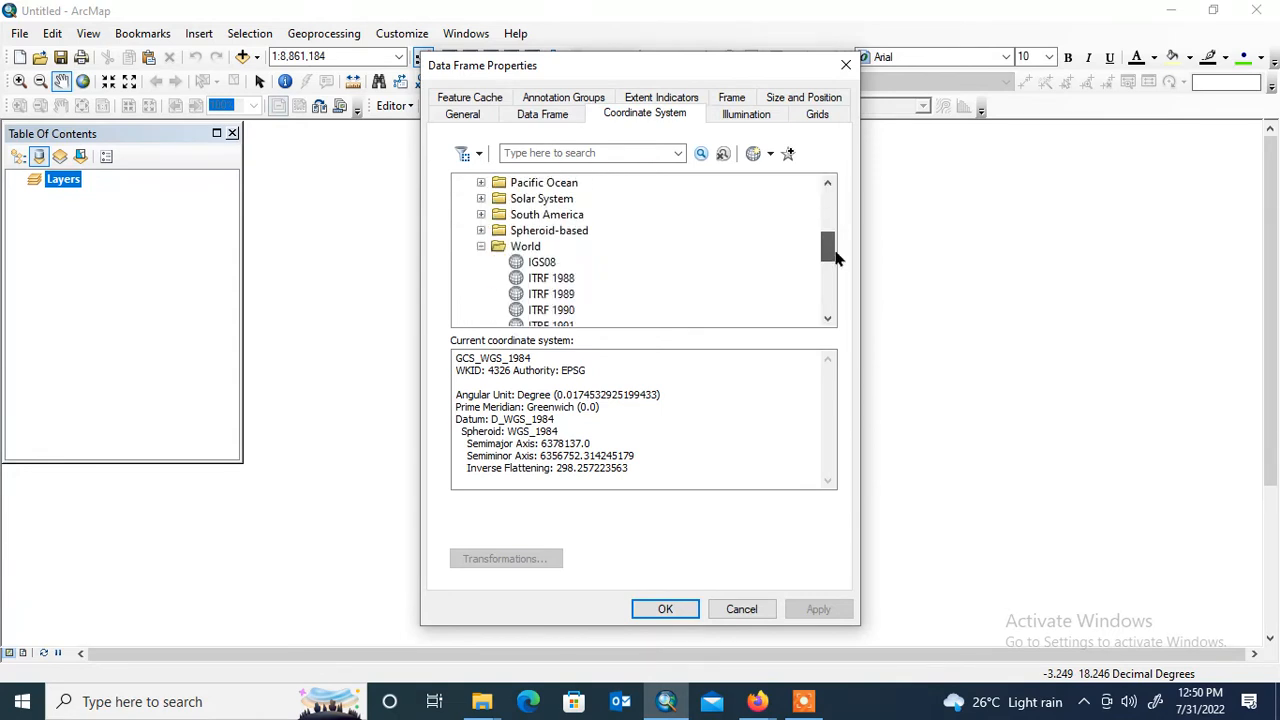
pyautogui.click(481, 246)
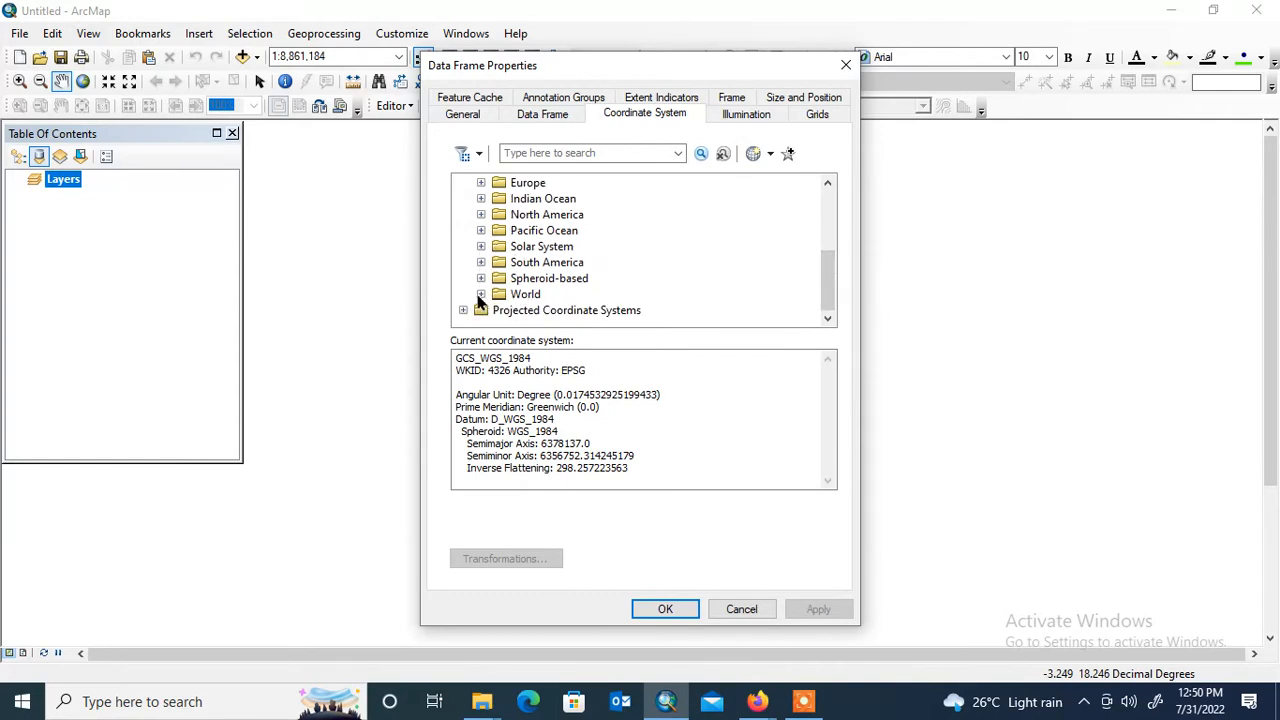
pyautogui.click(481, 294)
pyautogui.moveTo(829, 251); pyautogui.dragTo(838, 298)
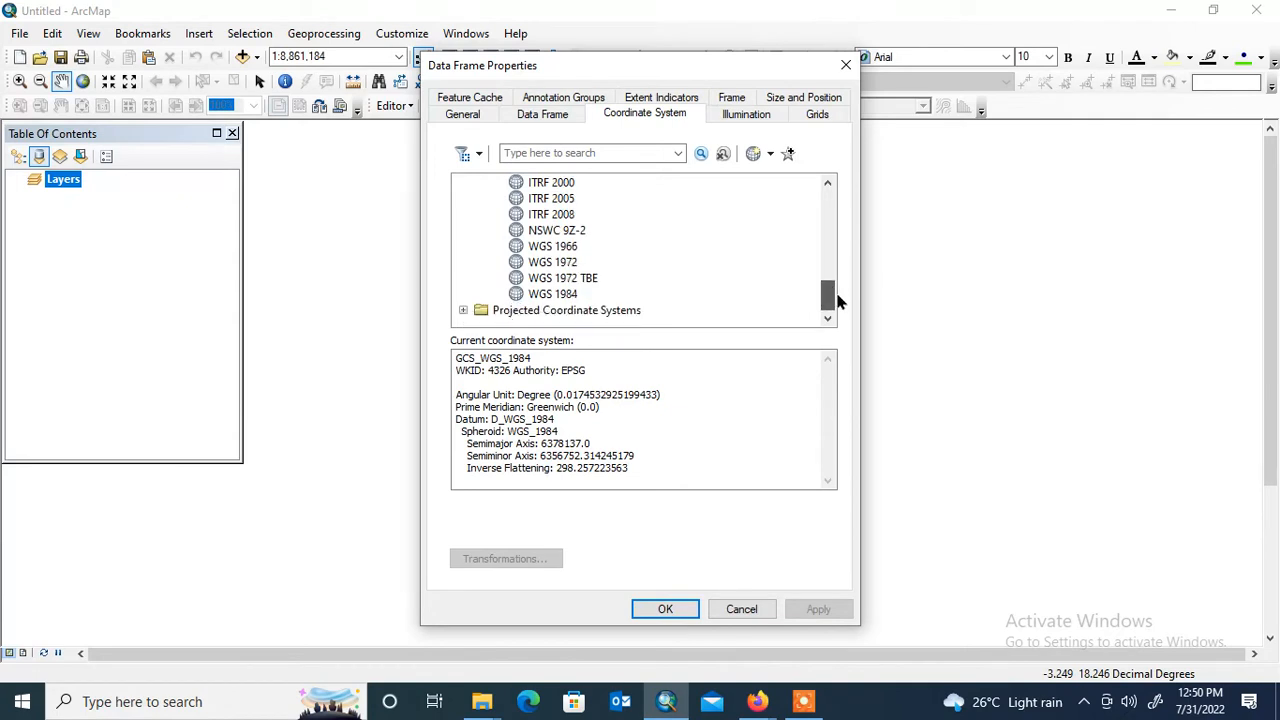
pyautogui.click(572, 296)
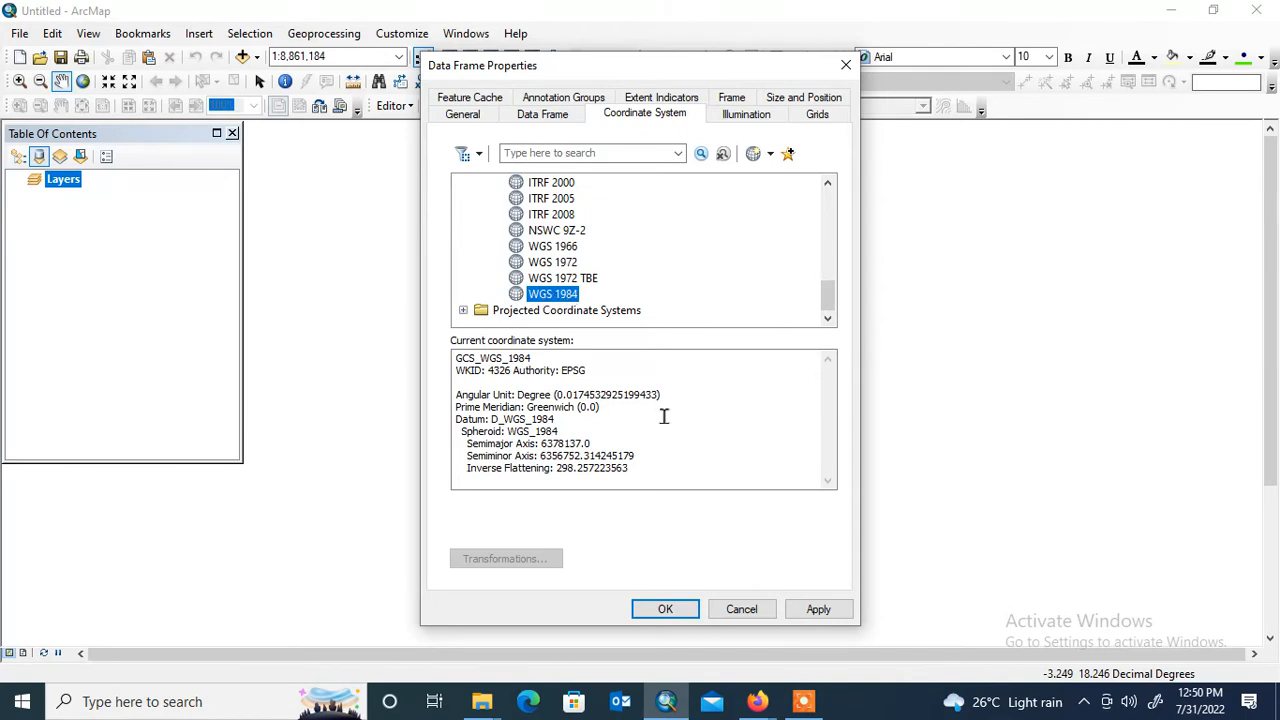
pyautogui.click(822, 608)
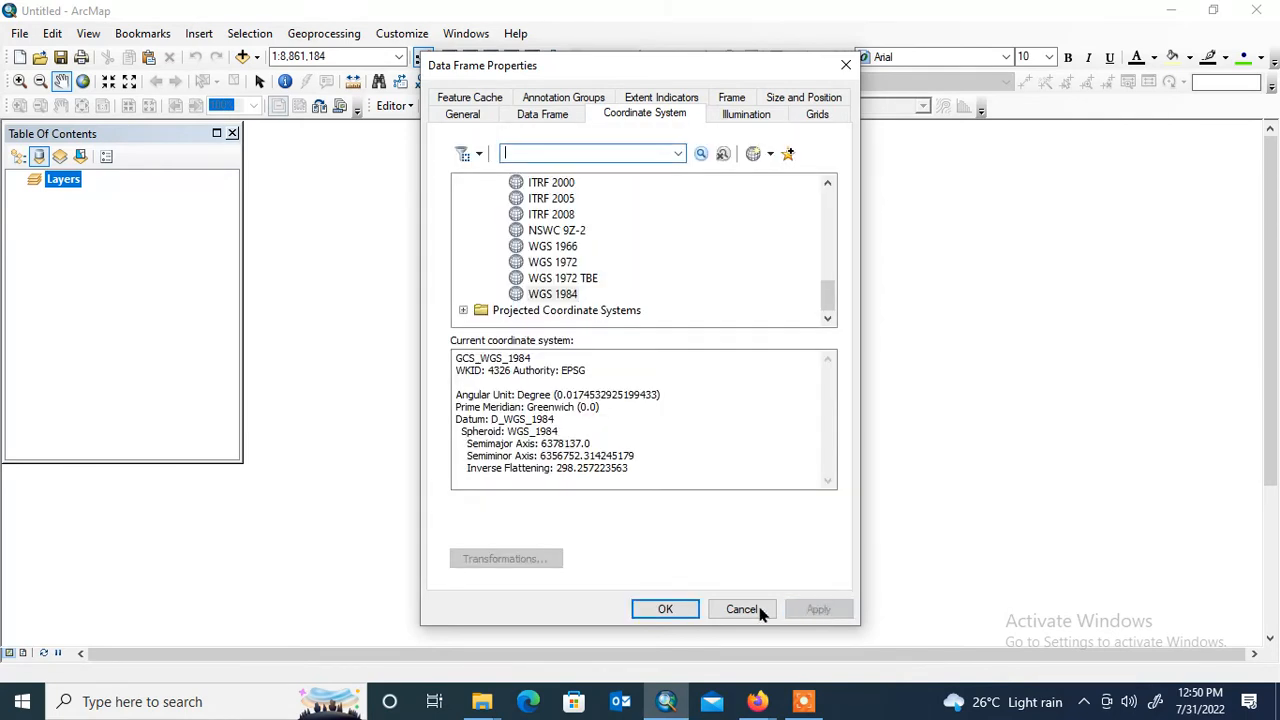
pyautogui.click(680, 611)
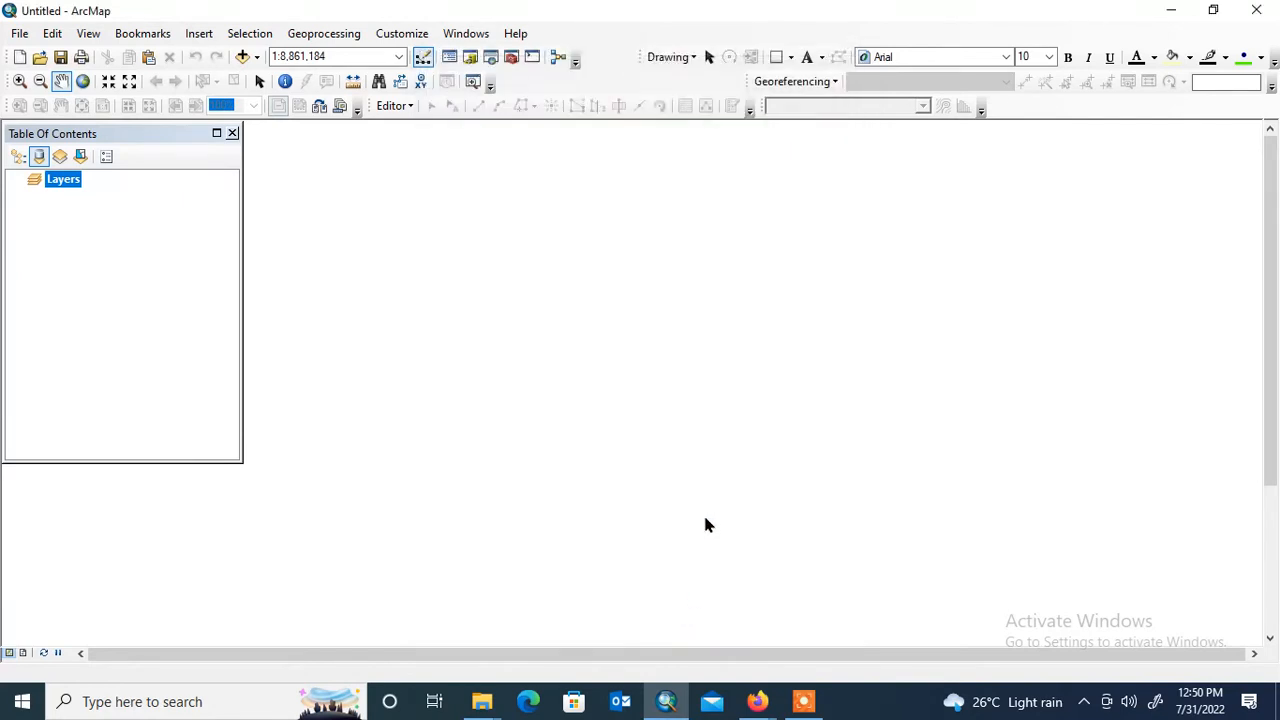
# - Set the Layers data frame's display units to Degrees Minutes Seconds
pyautogui.rightClick(71, 181)
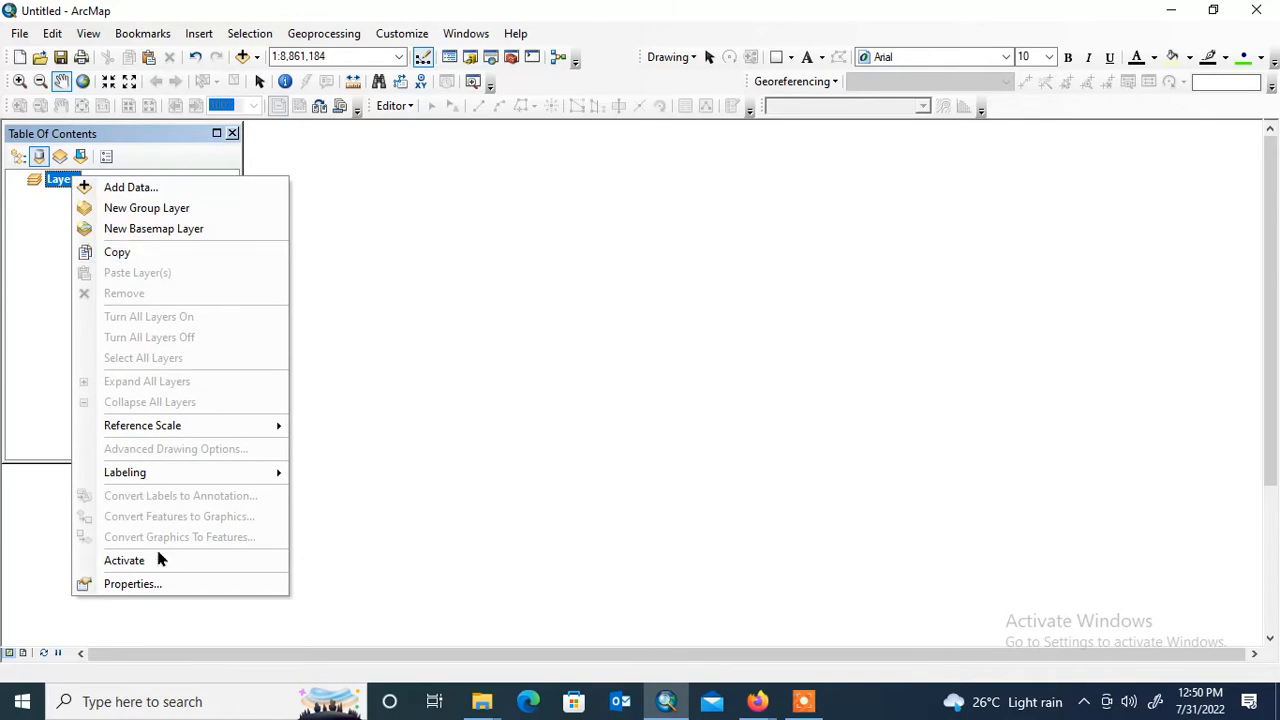
pyautogui.click(166, 585)
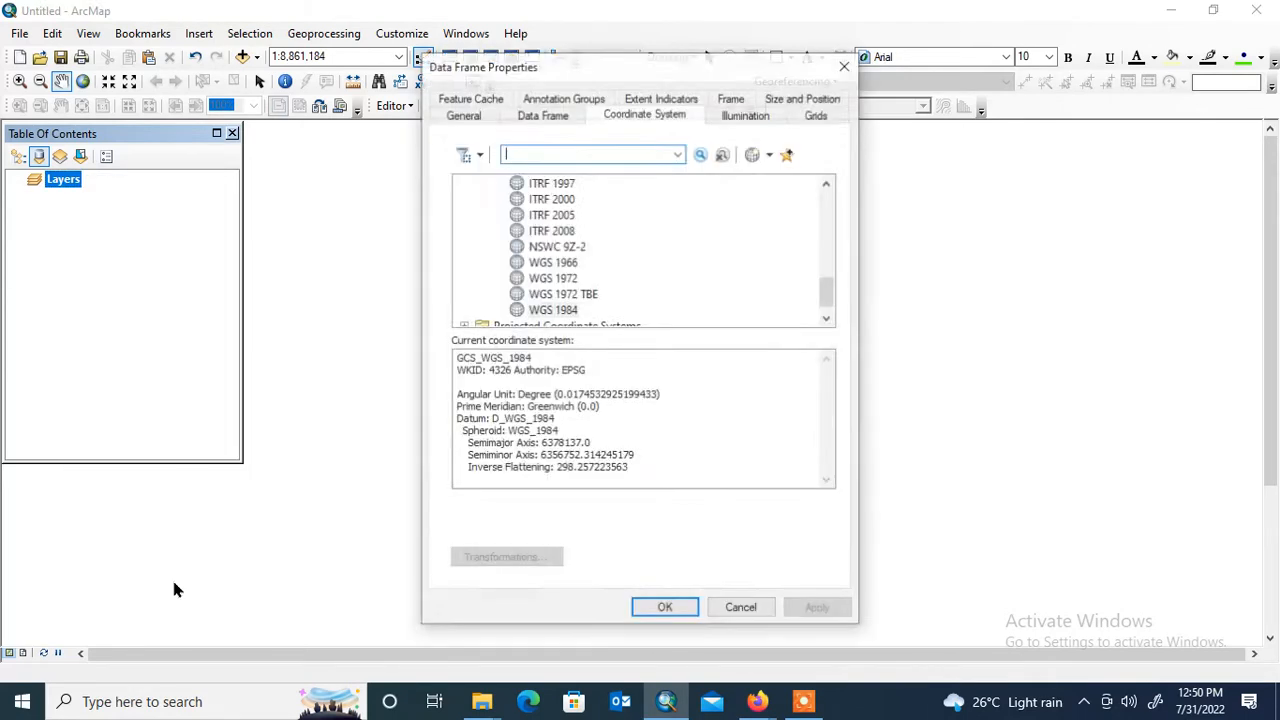
pyautogui.click(476, 116)
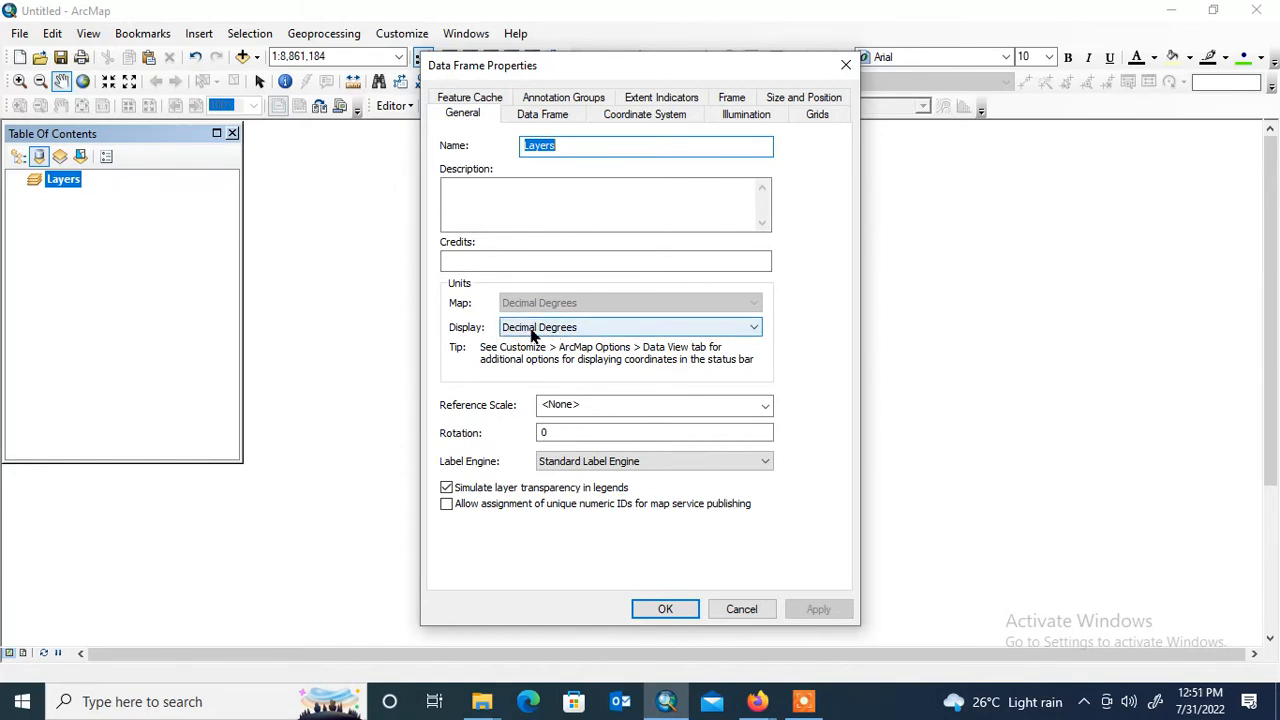
pyautogui.click(603, 328)
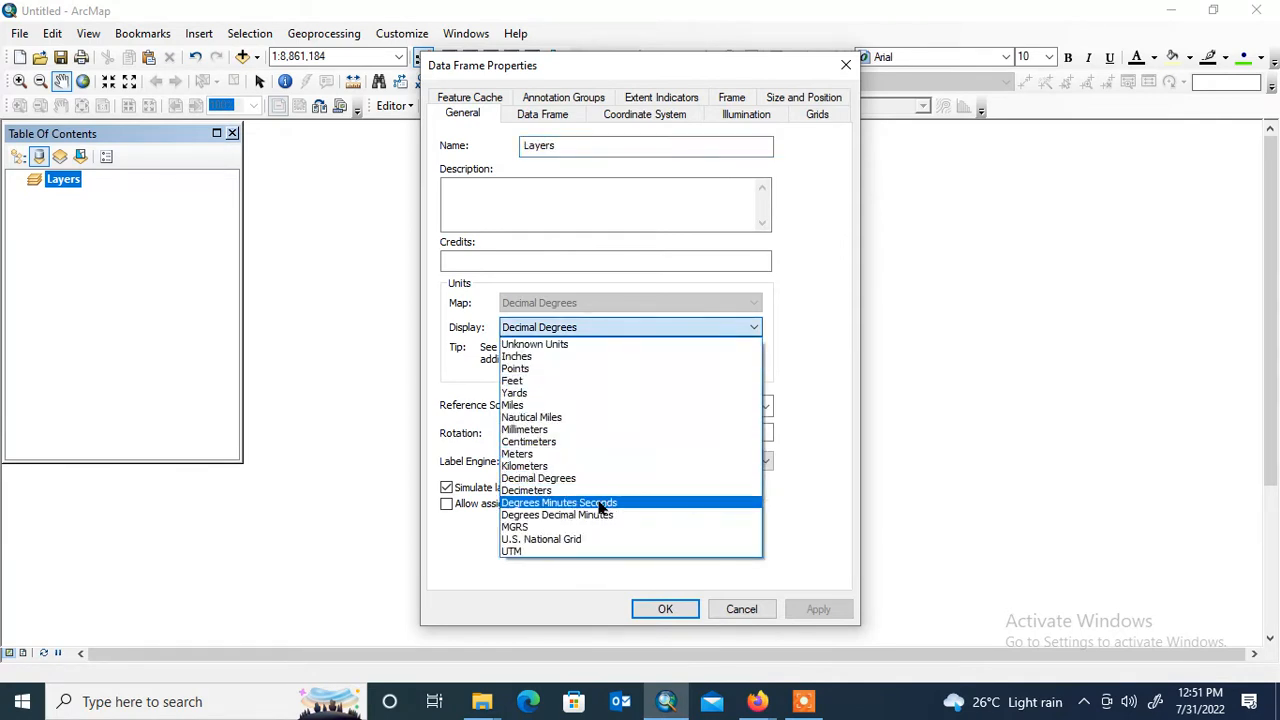
pyautogui.click(603, 503)
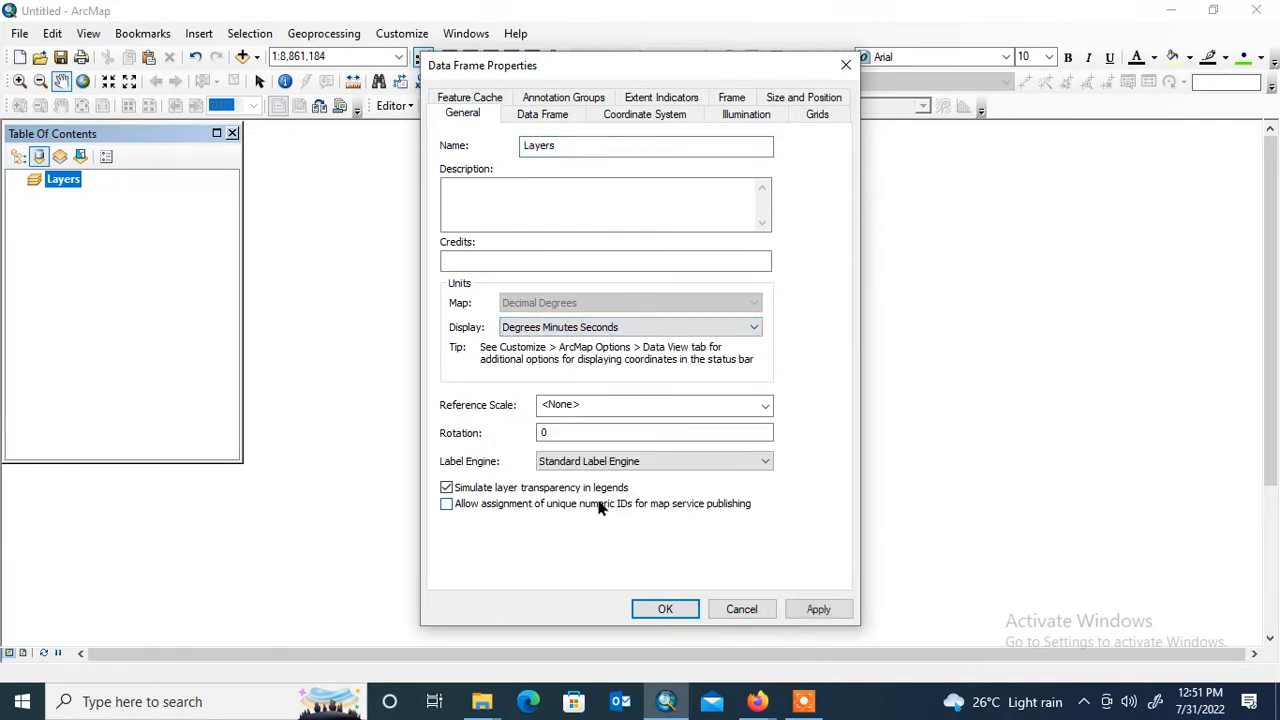
pyautogui.click(818, 610)
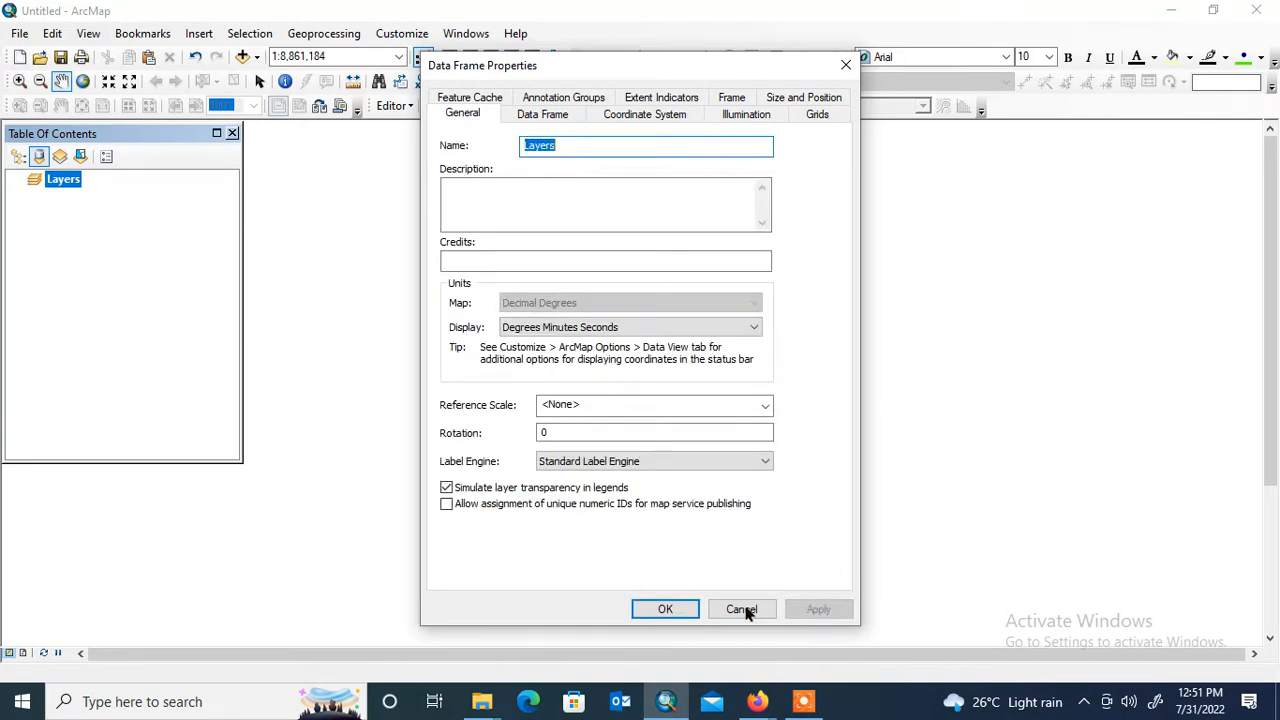
pyautogui.click(665, 609)
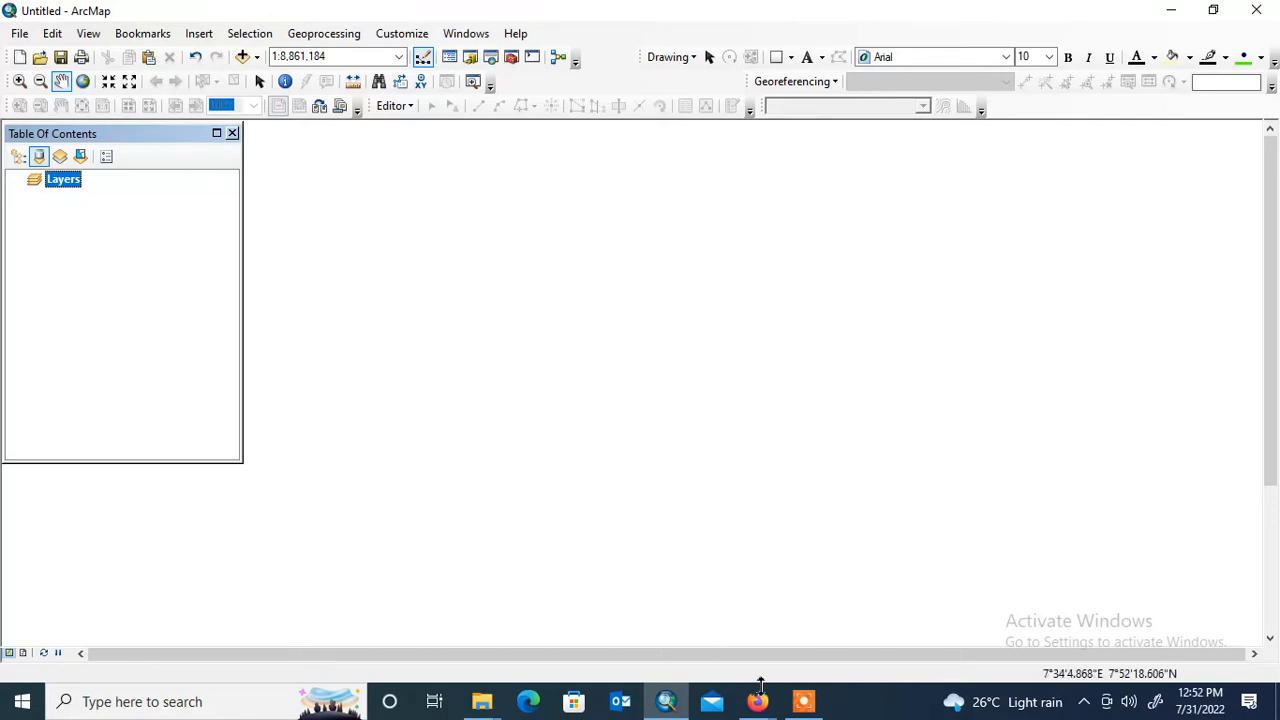
# - Switch to the Firefox window showing the Iranian Journal of Science page and open a new browser tab
pyautogui.click(764, 705)
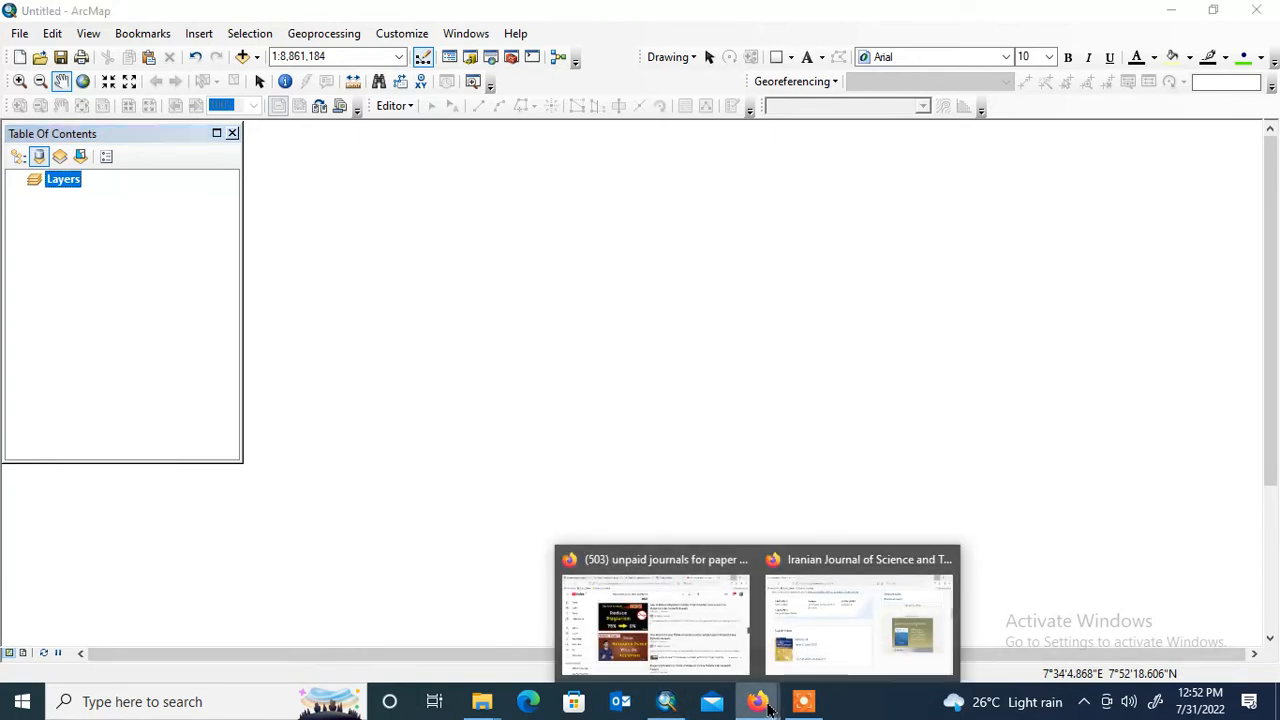
pyautogui.click(833, 607)
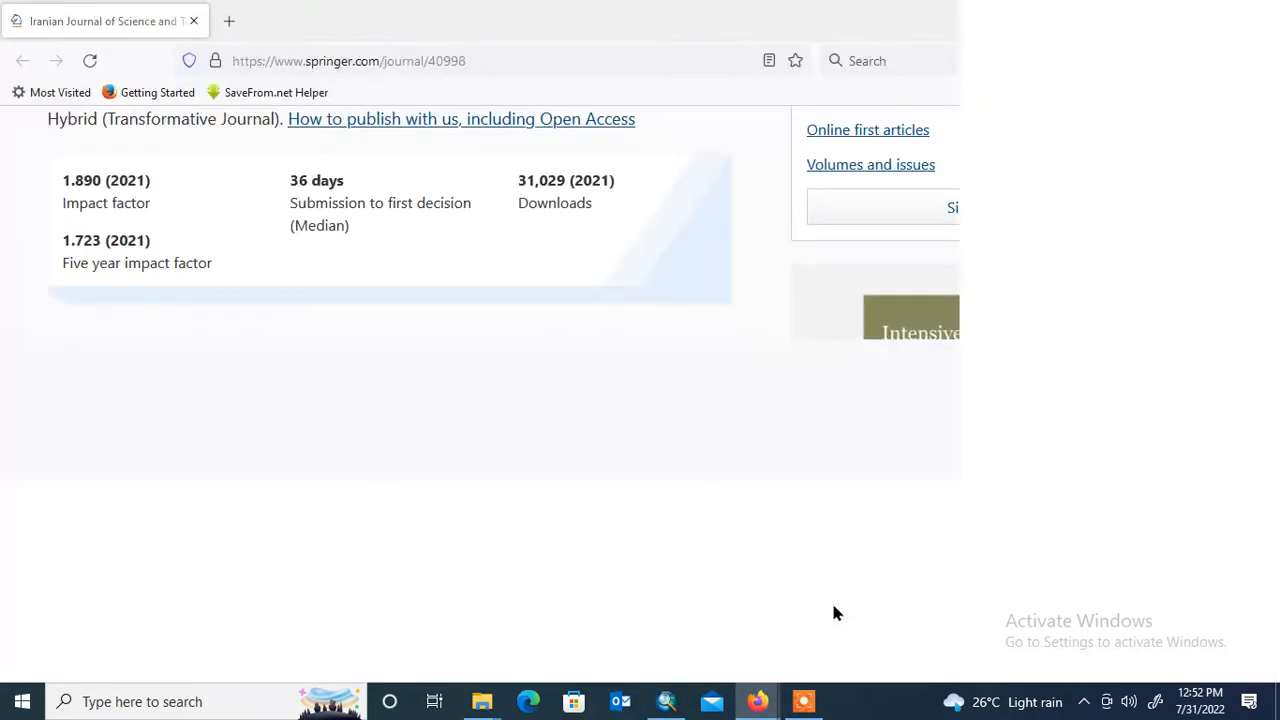
pyautogui.click(231, 21)
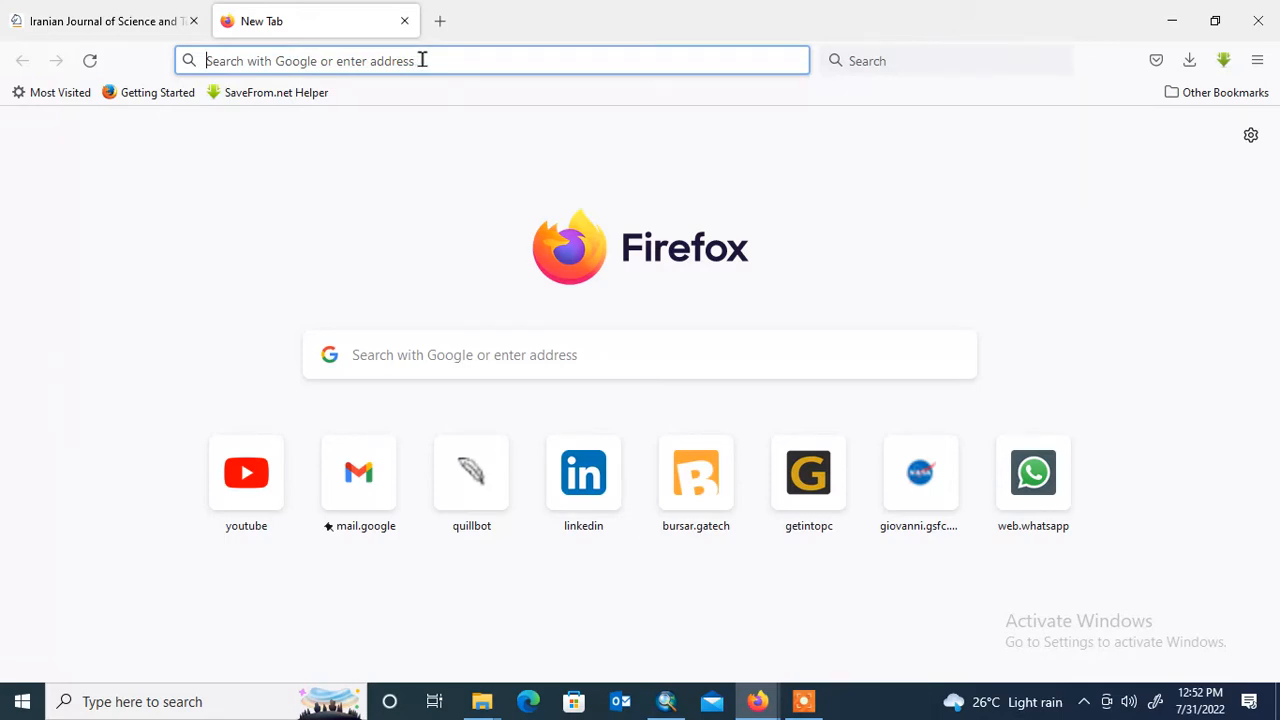
pyautogui.click(422, 60)
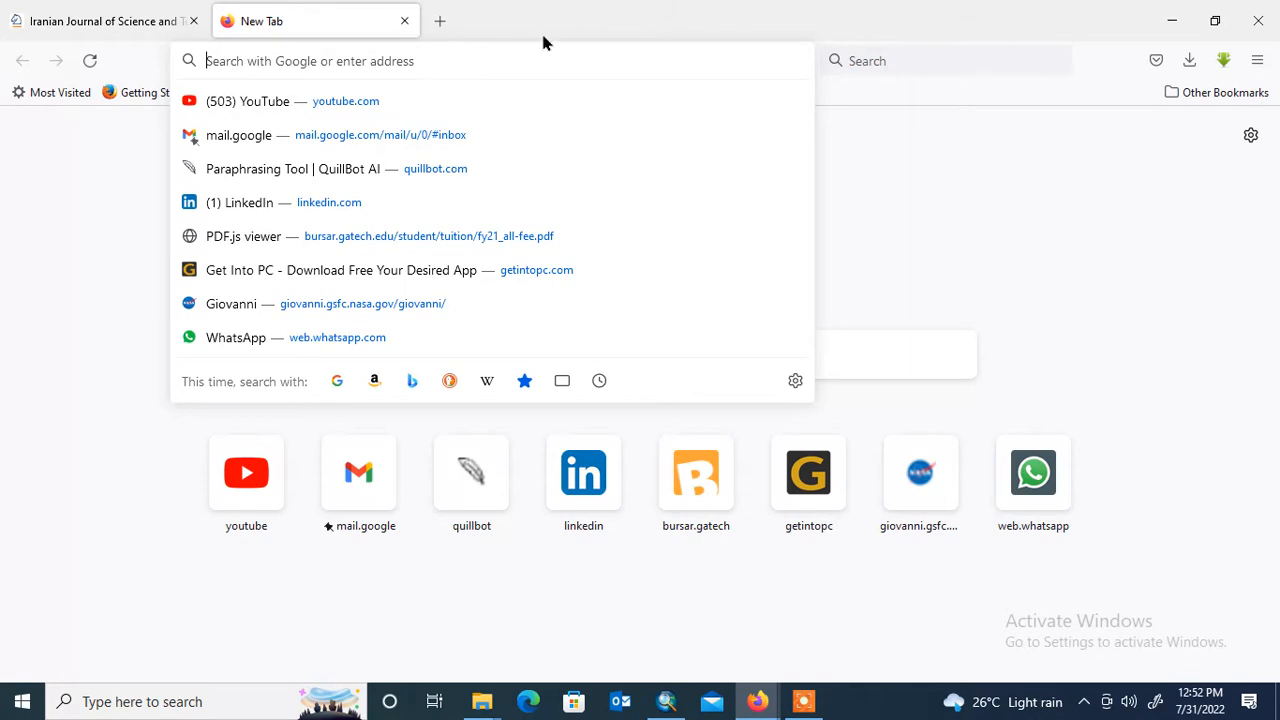
# - Turn Wi-Fi off and back on to reconnect to the Geosoft network
pyautogui.click(1085, 703)
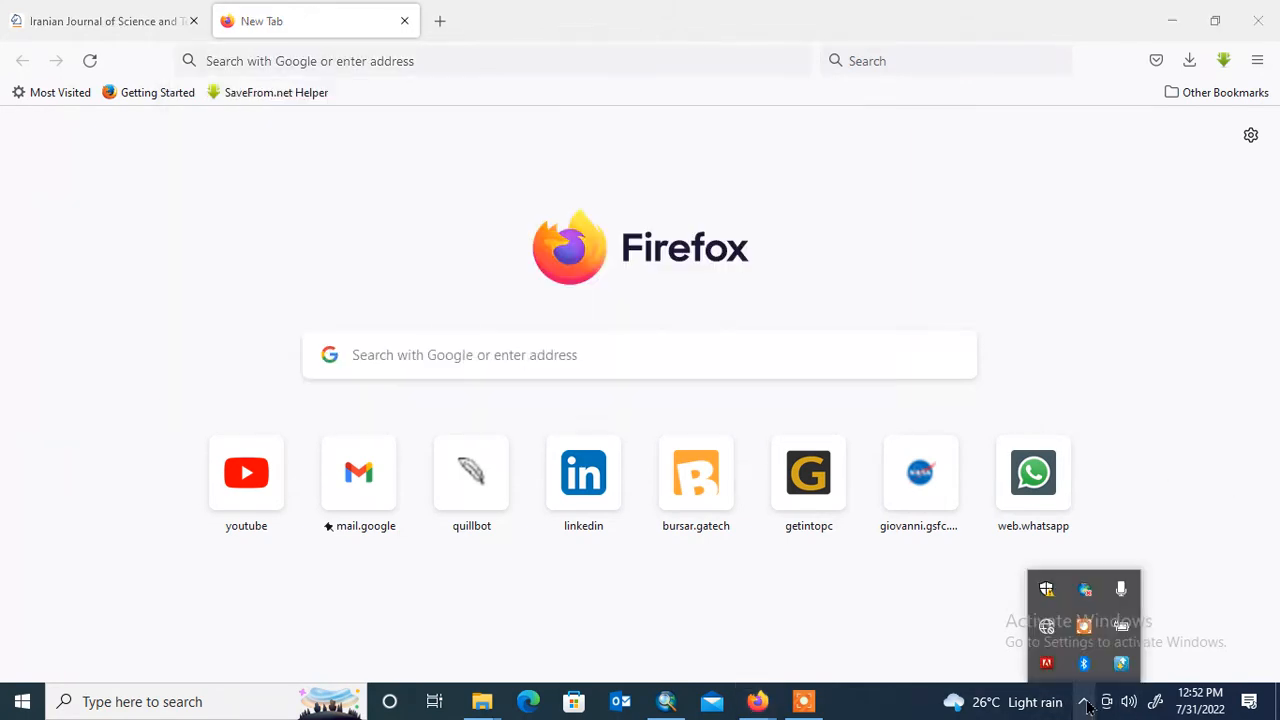
pyautogui.click(1055, 634)
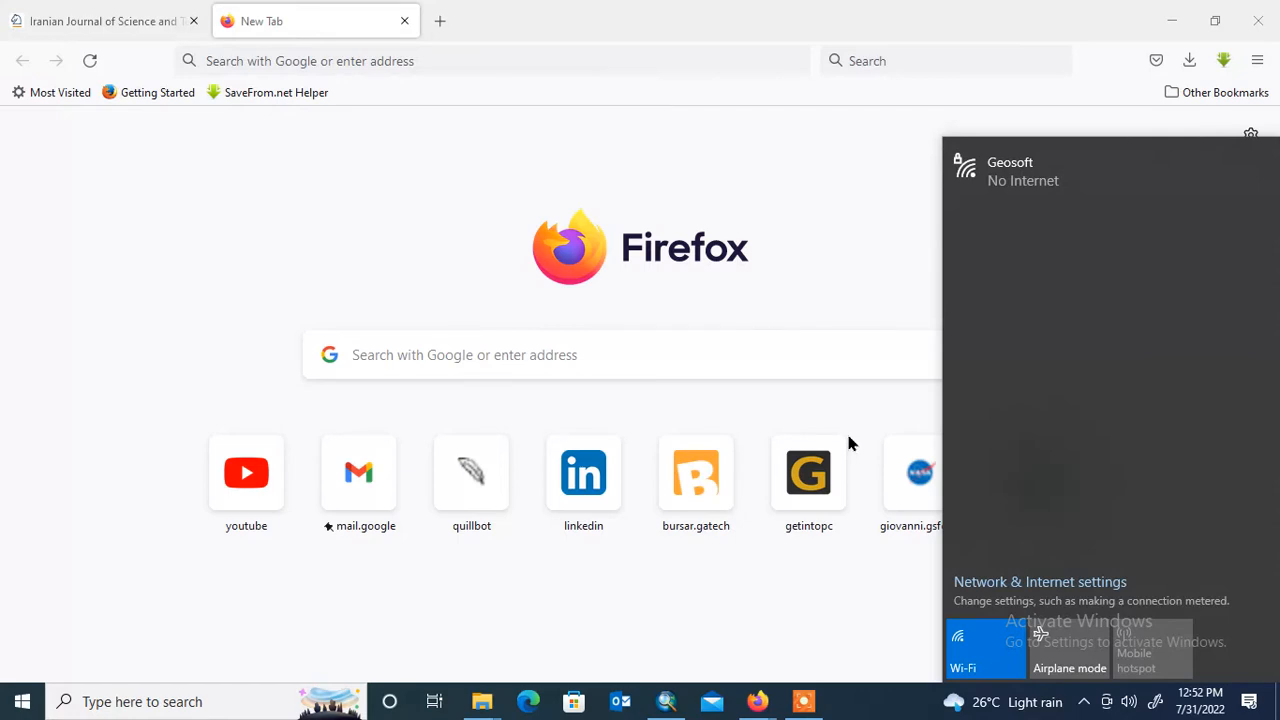
pyautogui.click(991, 637)
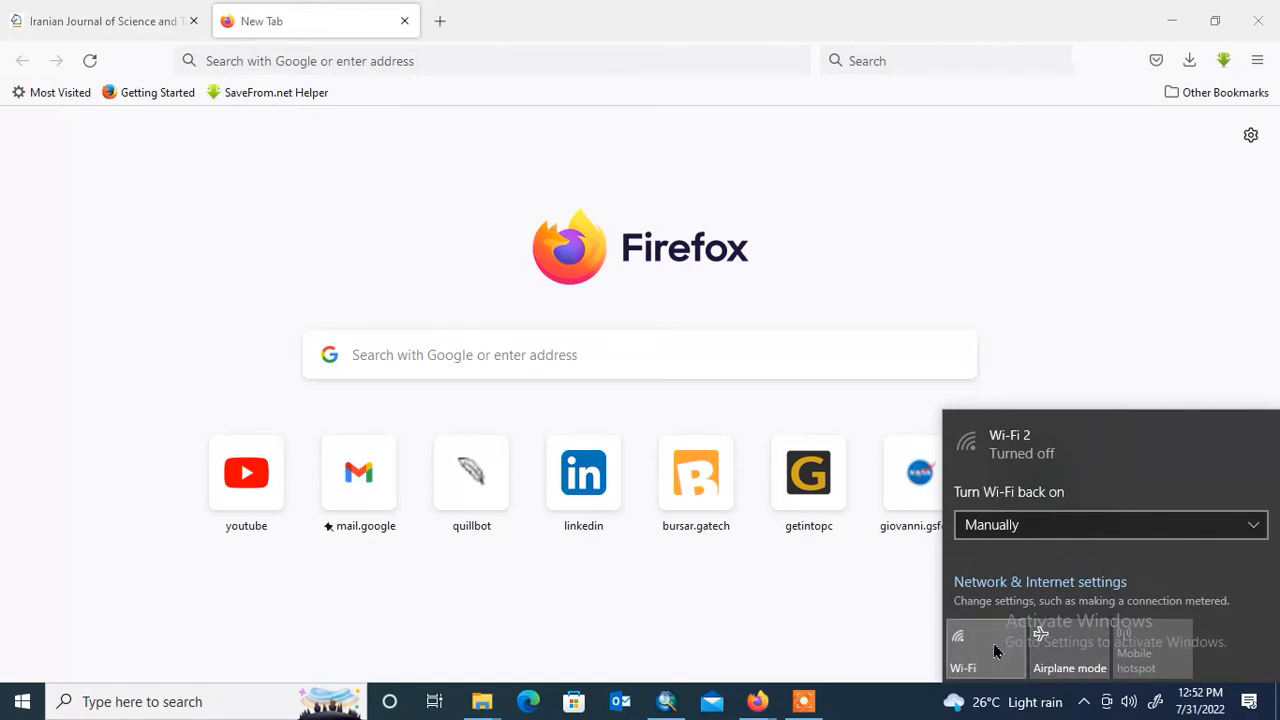
pyautogui.click(995, 650)
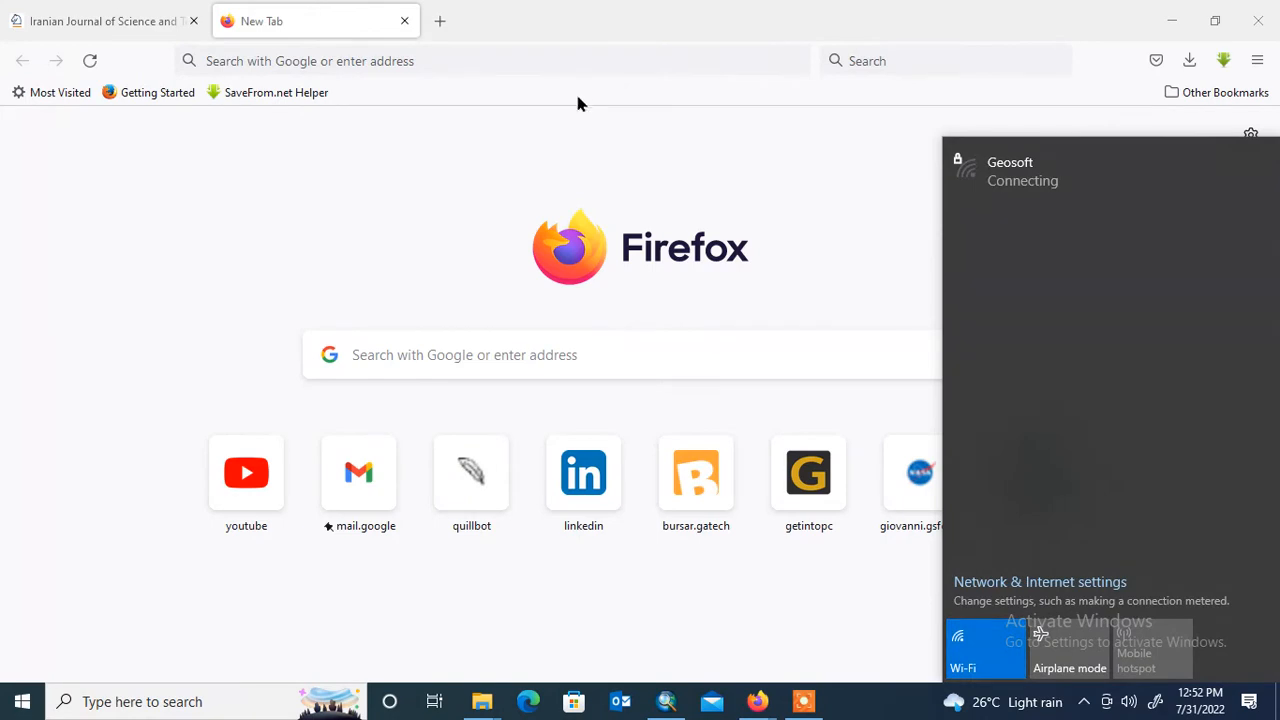
# - Open the BBBike extracts OpenStreetMap site at extract.bbbike.org in the new tab
pyautogui.click(450, 60)
pyautogui.click(448, 60)
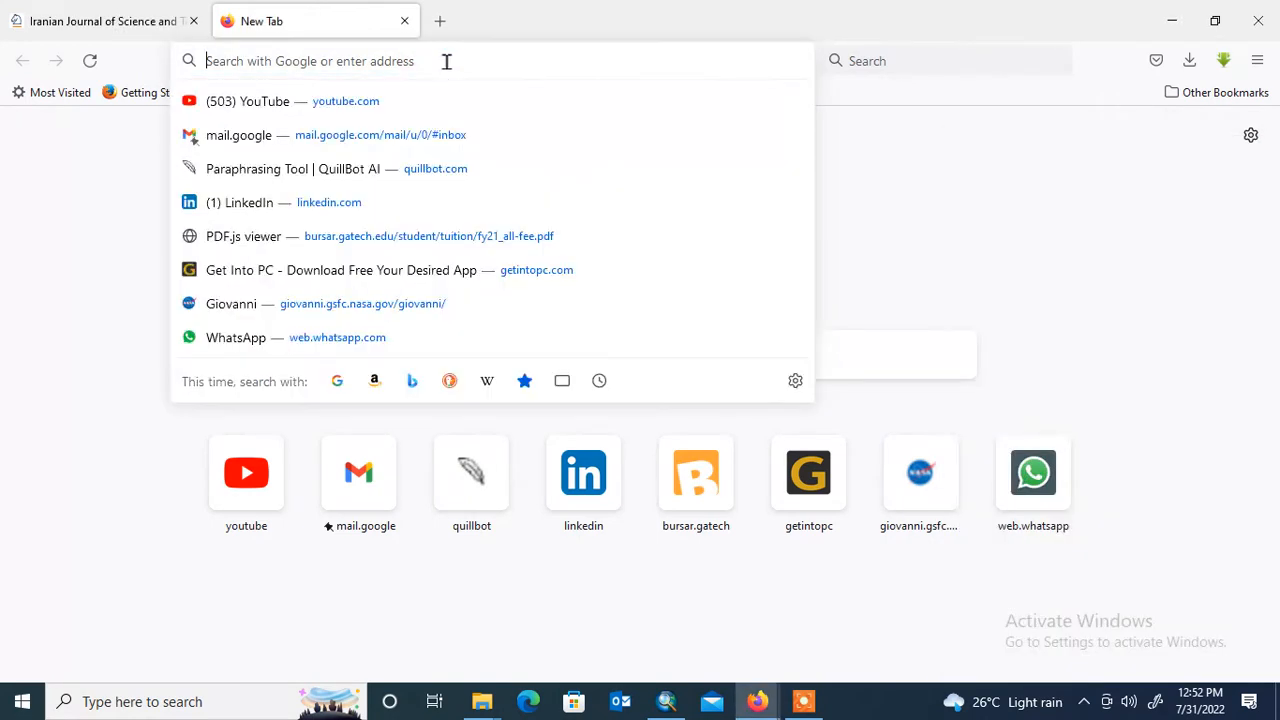
pyautogui.write('b')
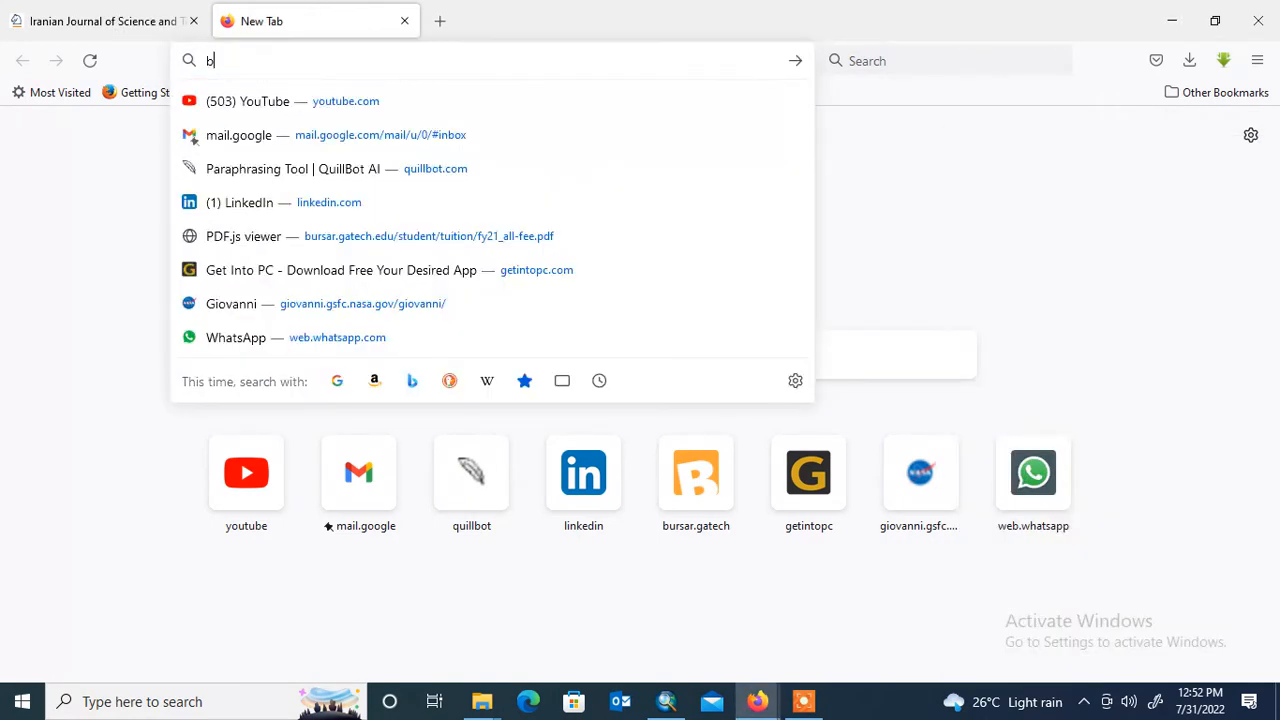
pyautogui.write('b')
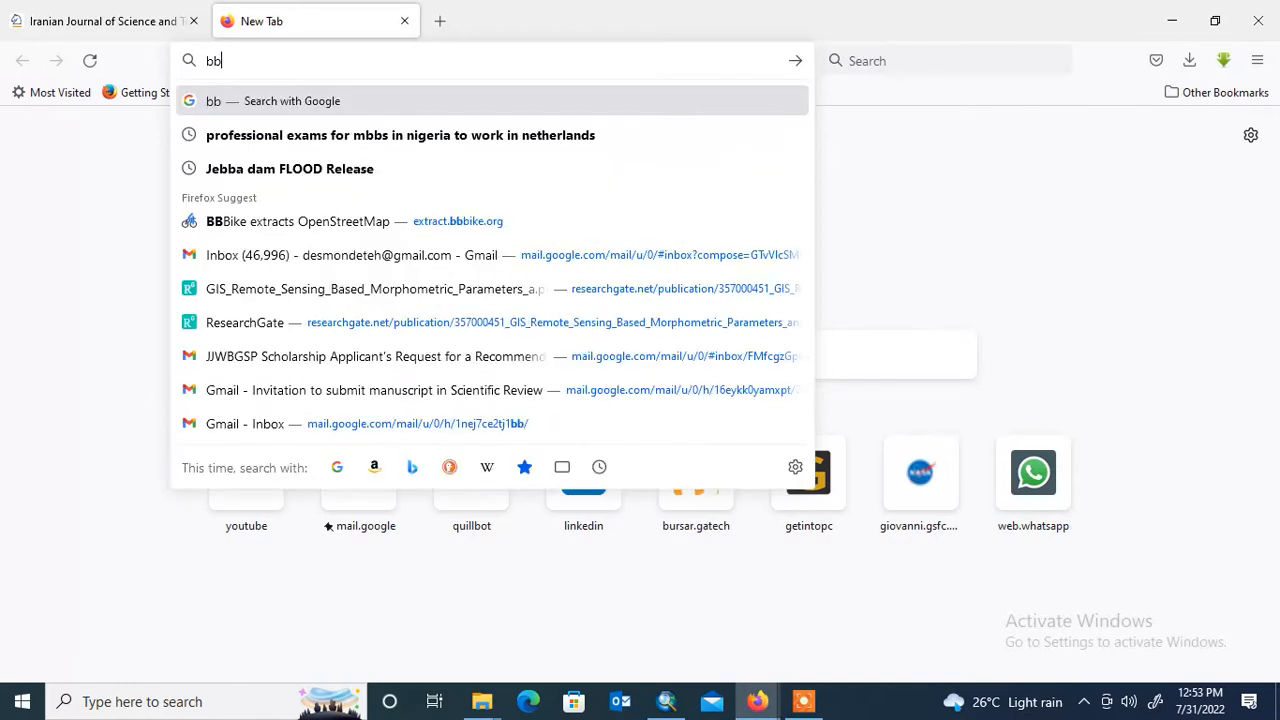
pyautogui.click(458, 223)
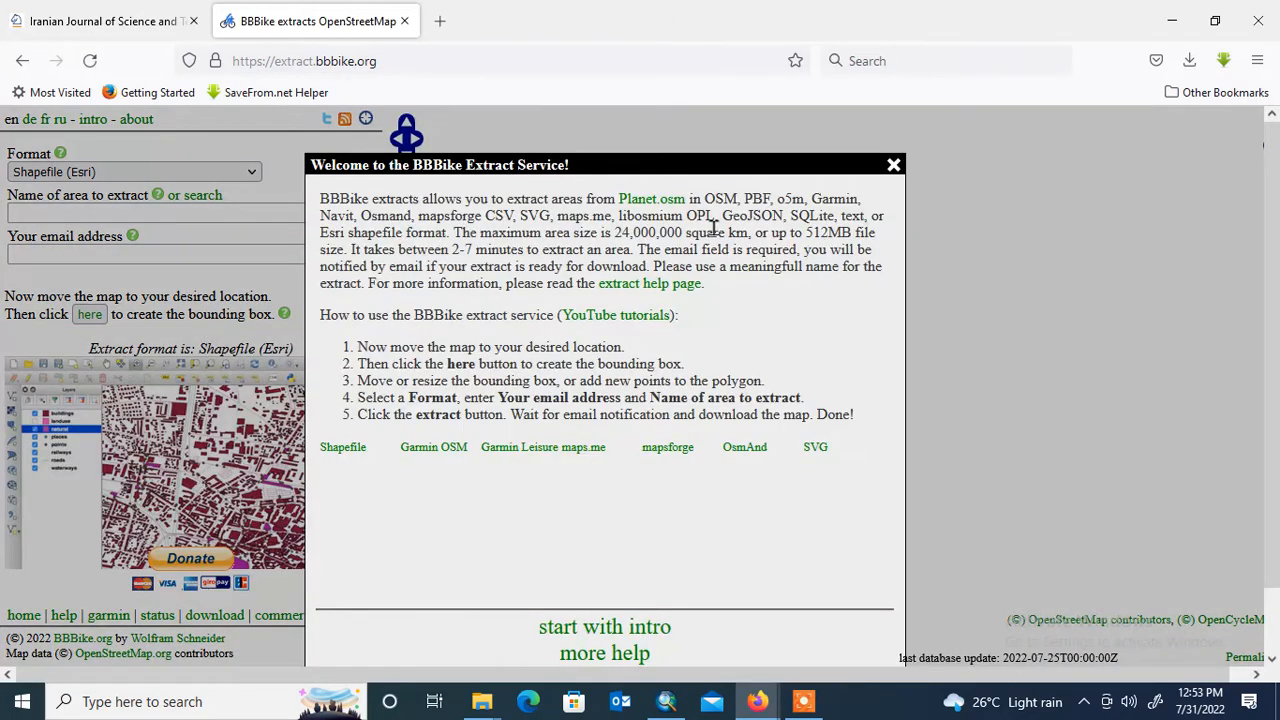
# - Dismiss the welcome message and enter Yenagoa as the name of the area to extract
pyautogui.click(893, 164)
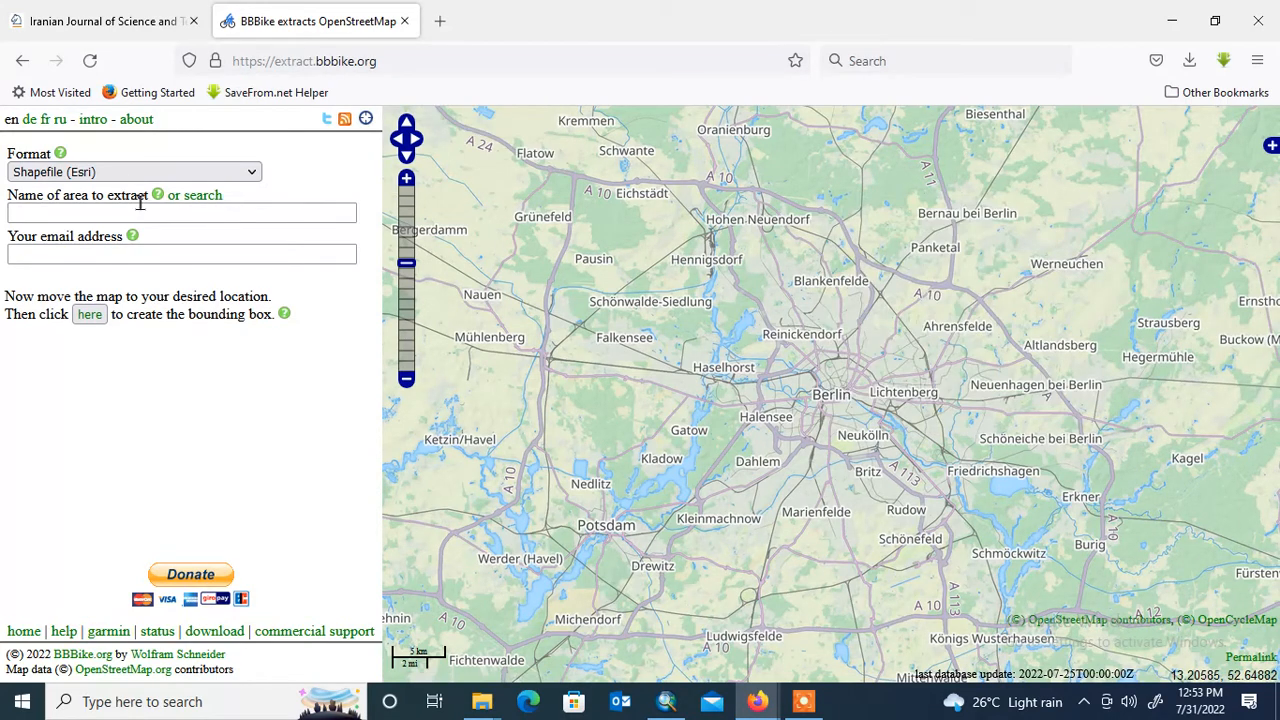
pyautogui.click(295, 217)
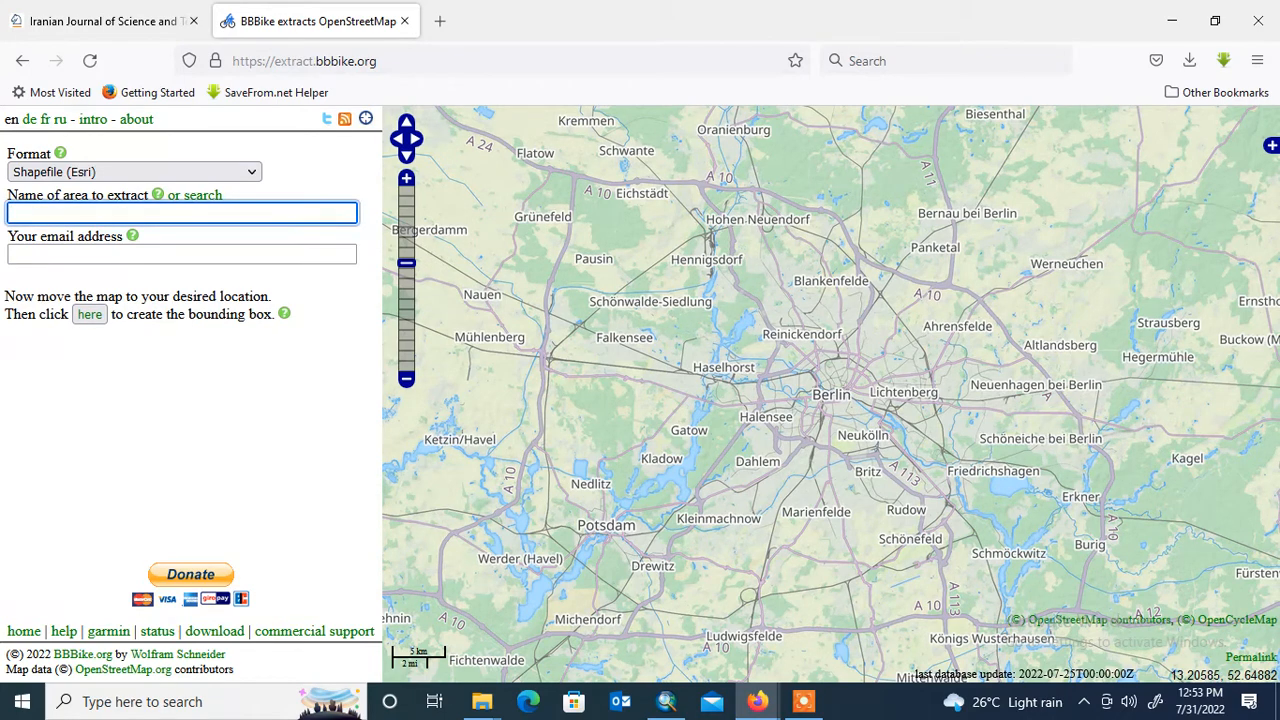
pyautogui.write('Yen')
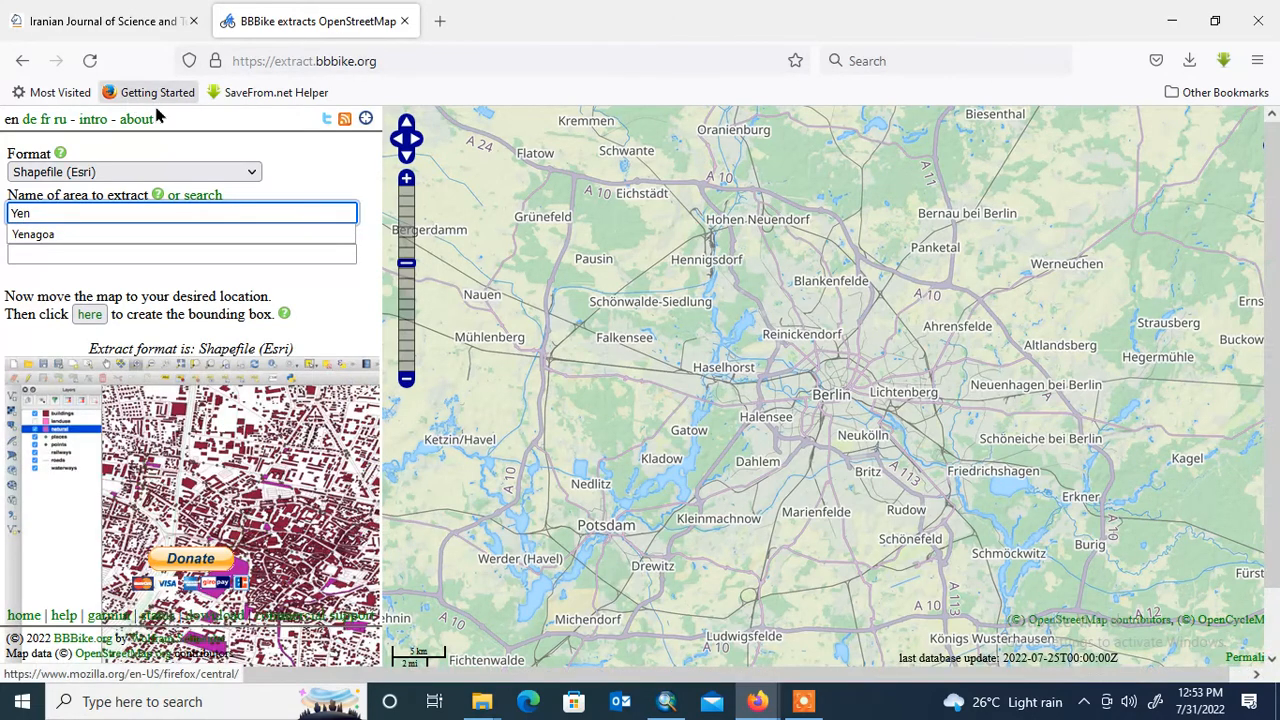
pyautogui.click(83, 236)
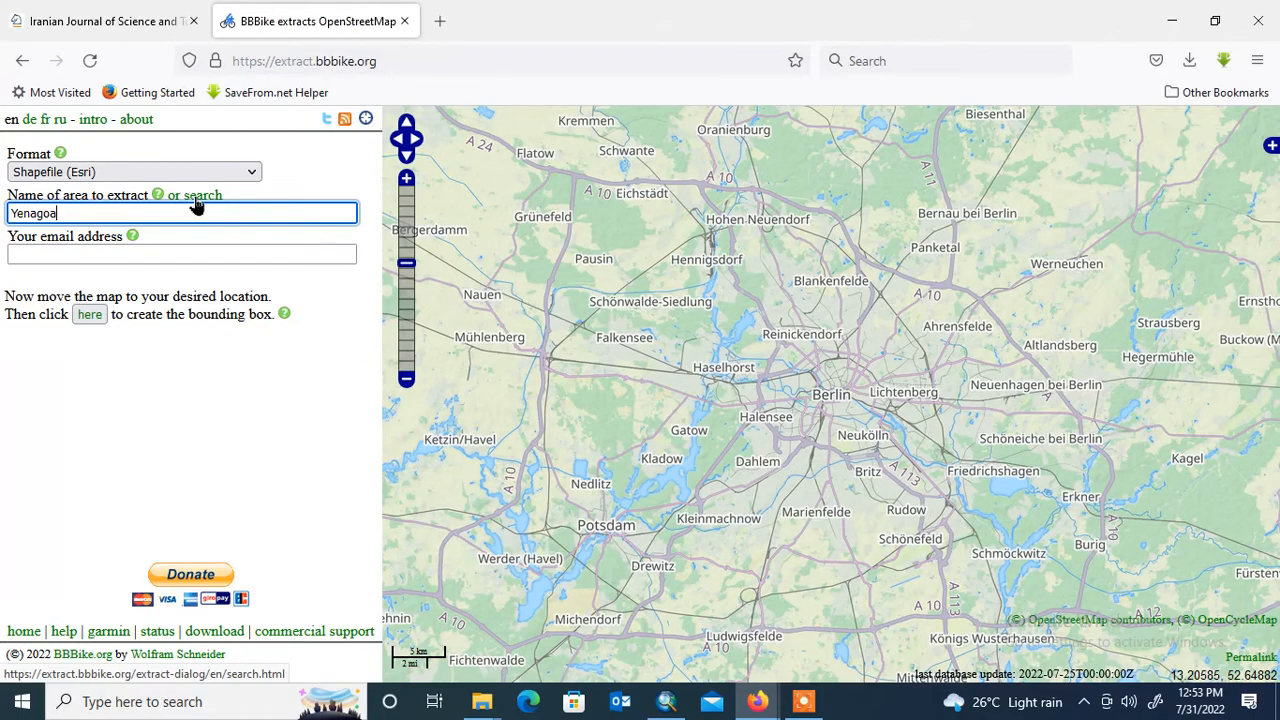
# - Search for Yenagoa and choose the Federal Medical Centre, Yenagoa, F227, Yenegoa, Bayelsa State, Nigeria result as the map location
pyautogui.click(197, 200)
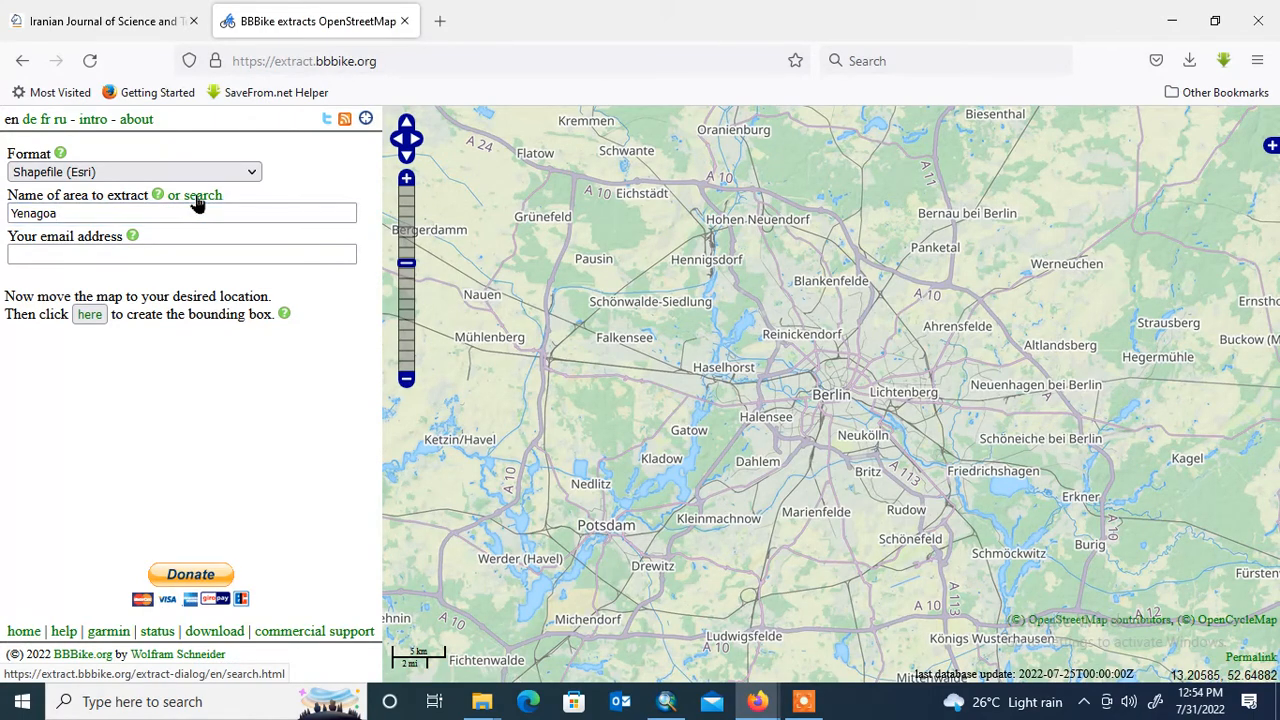
pyautogui.click(197, 198)
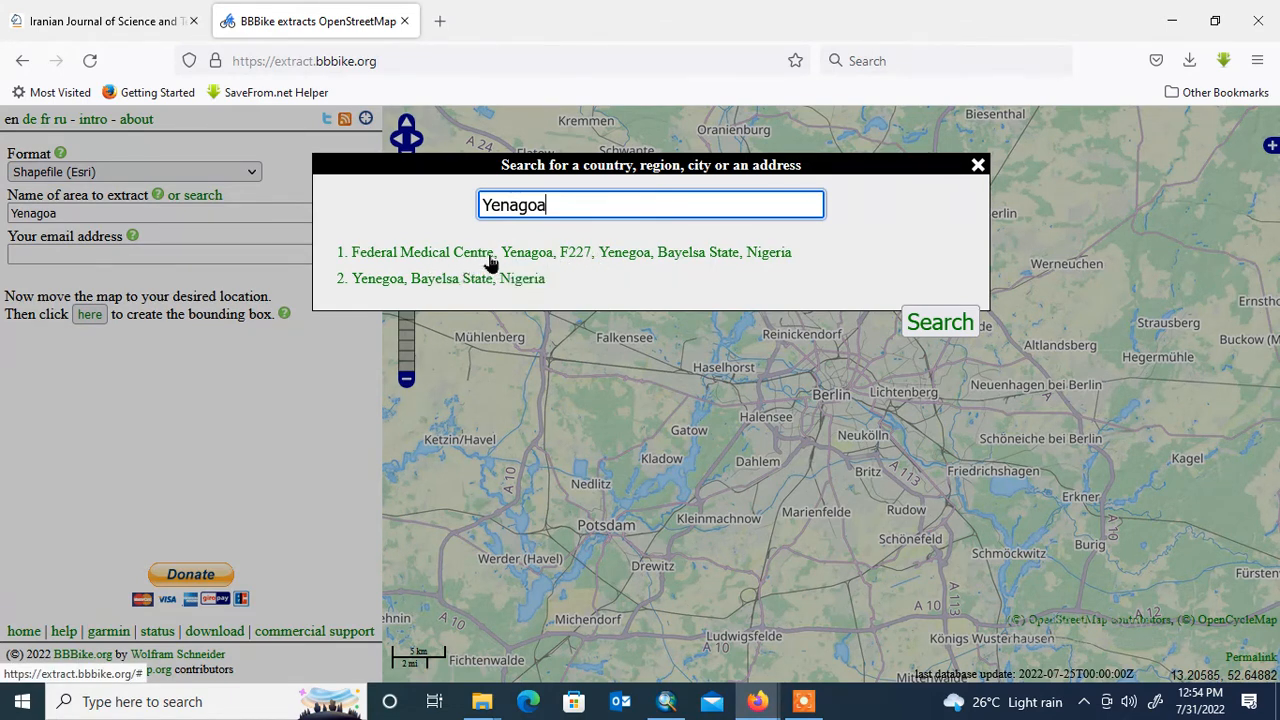
pyautogui.click(549, 258)
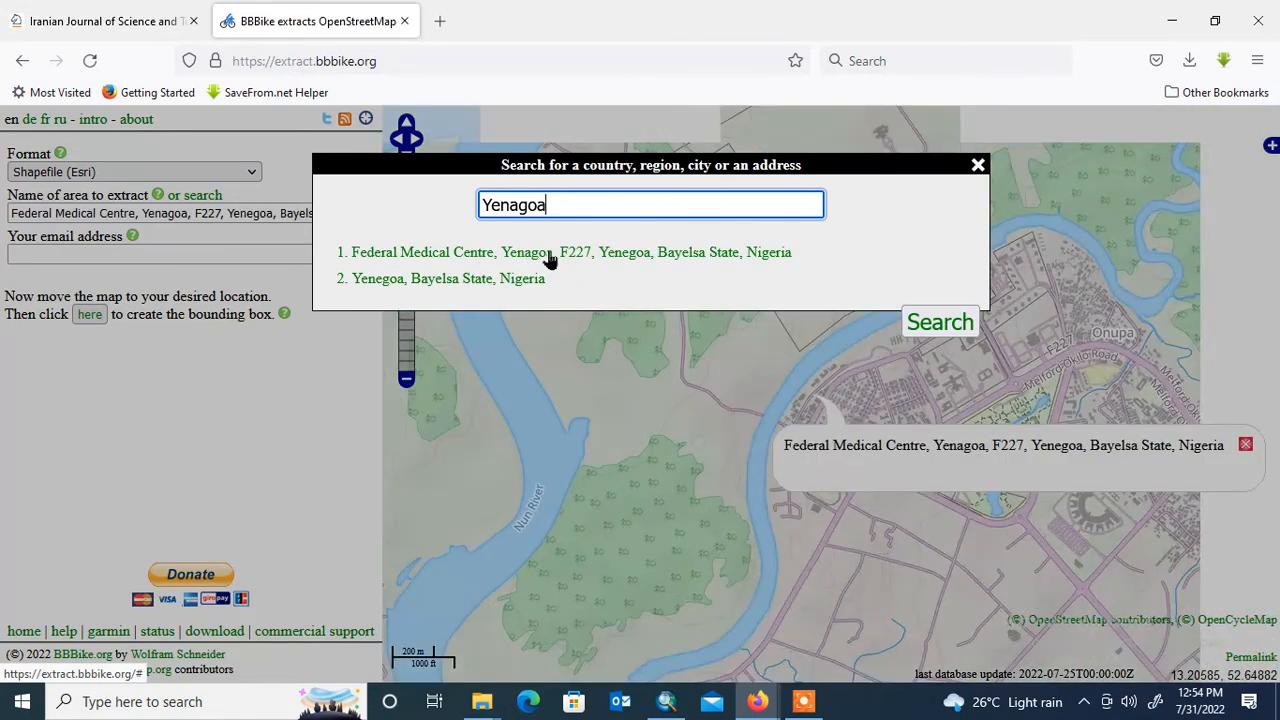
pyautogui.click(978, 168)
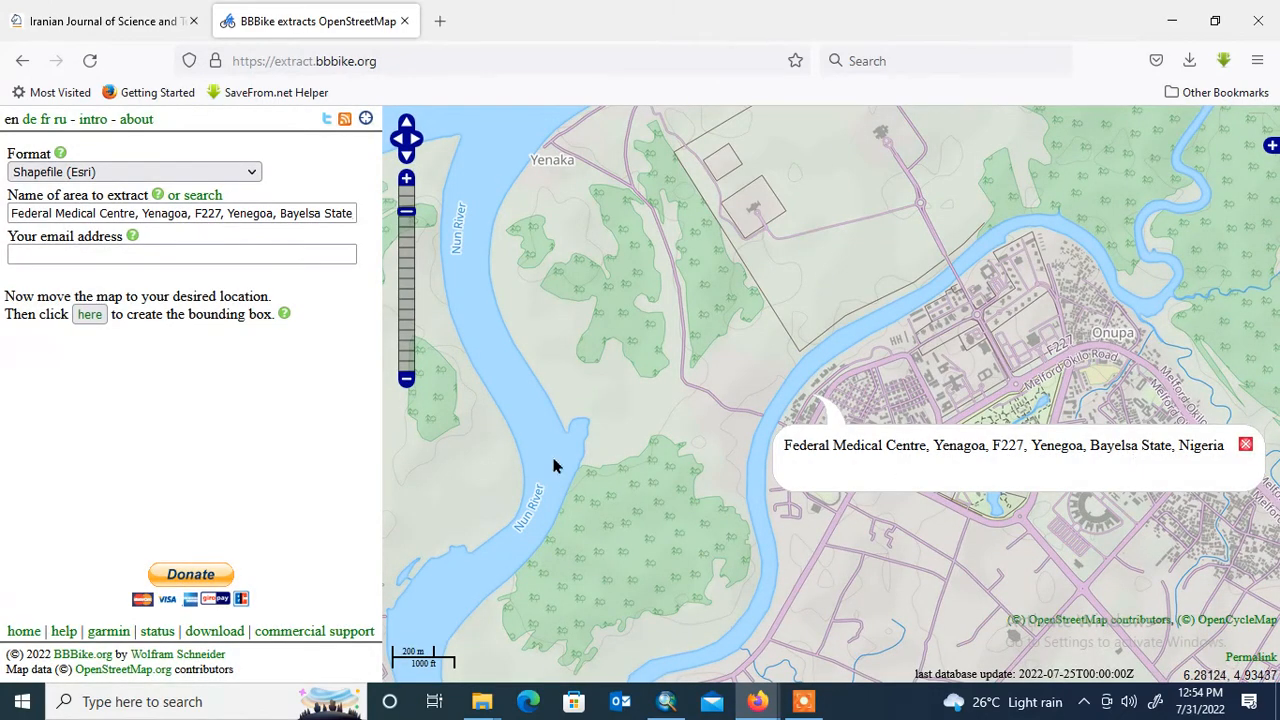
# - Close the location callout on the map and switch the base layer to Mapbox Satellite with all of Yenagoa in view
pyautogui.click(406, 379)
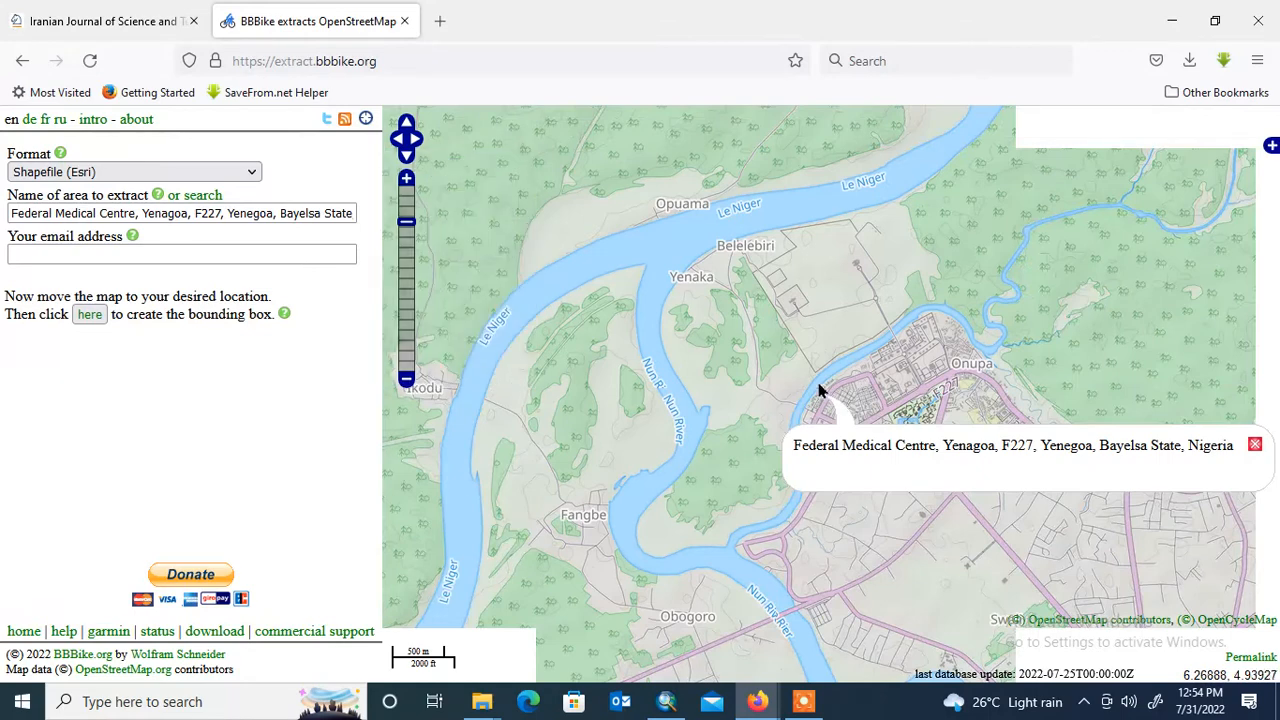
pyautogui.click(1255, 446)
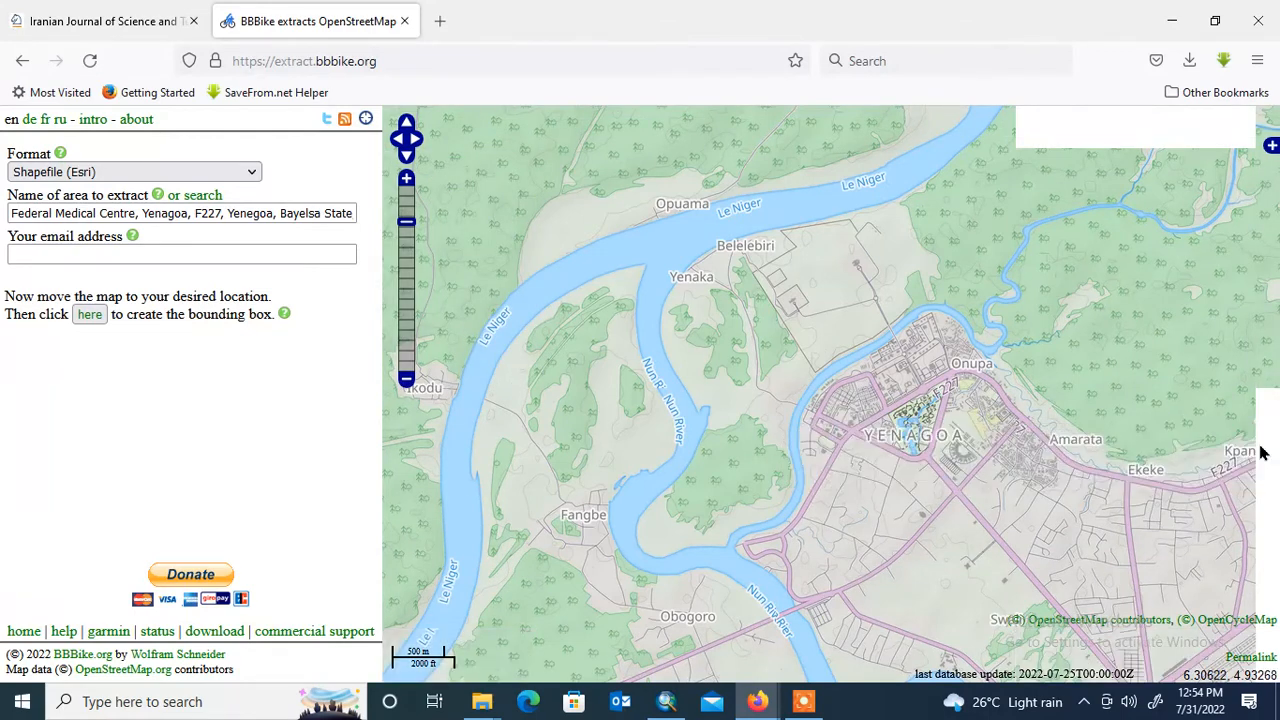
pyautogui.click(406, 380)
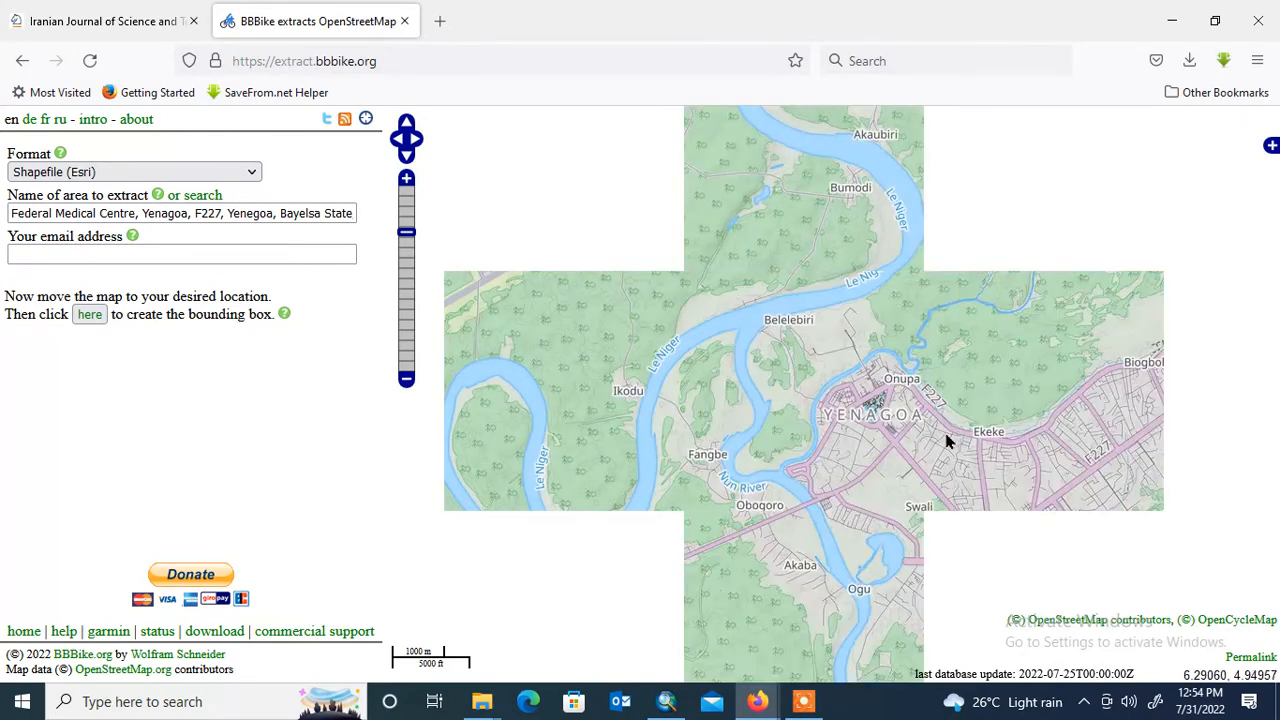
pyautogui.click(406, 382)
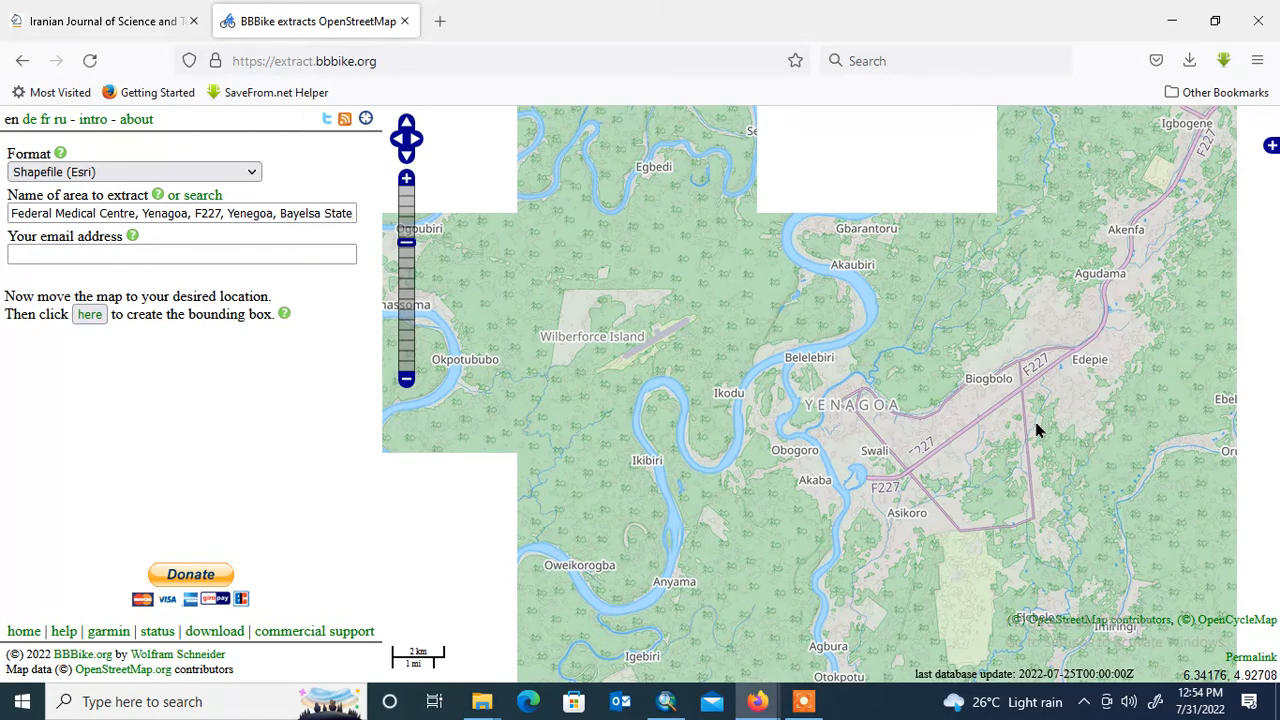
pyautogui.moveTo(1043, 398); pyautogui.dragTo(842, 387)
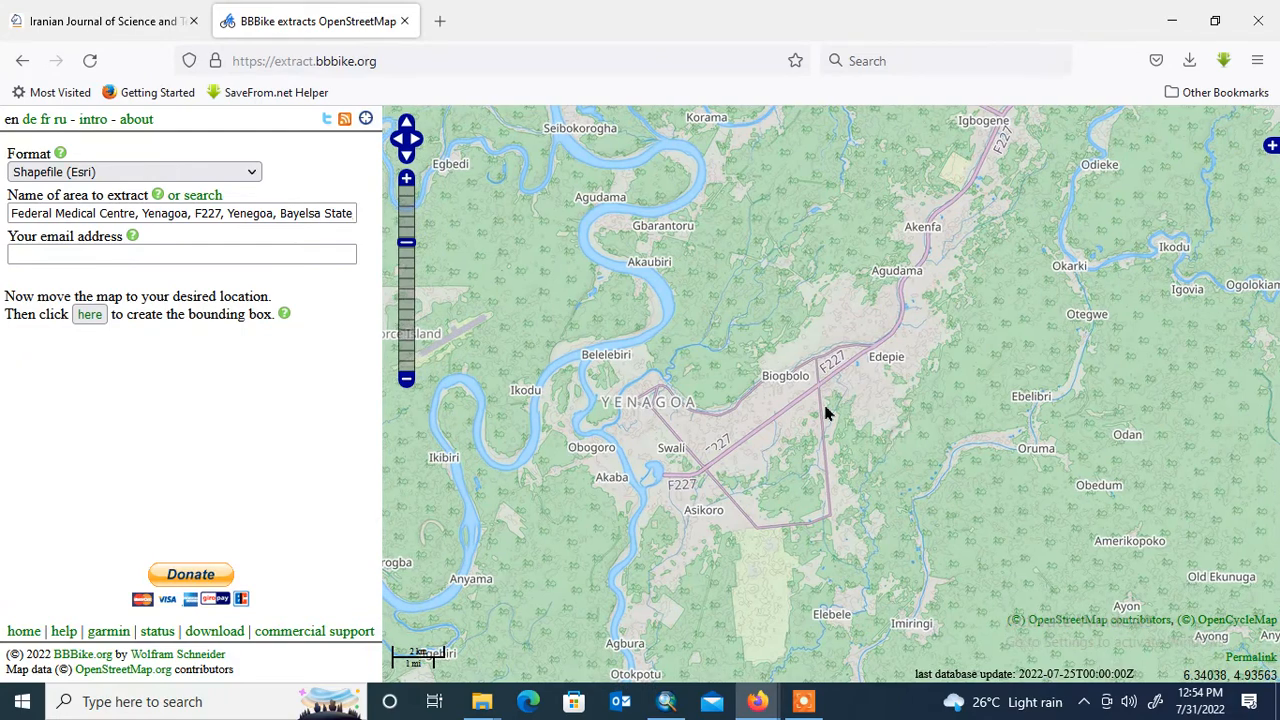
pyautogui.click(1271, 147)
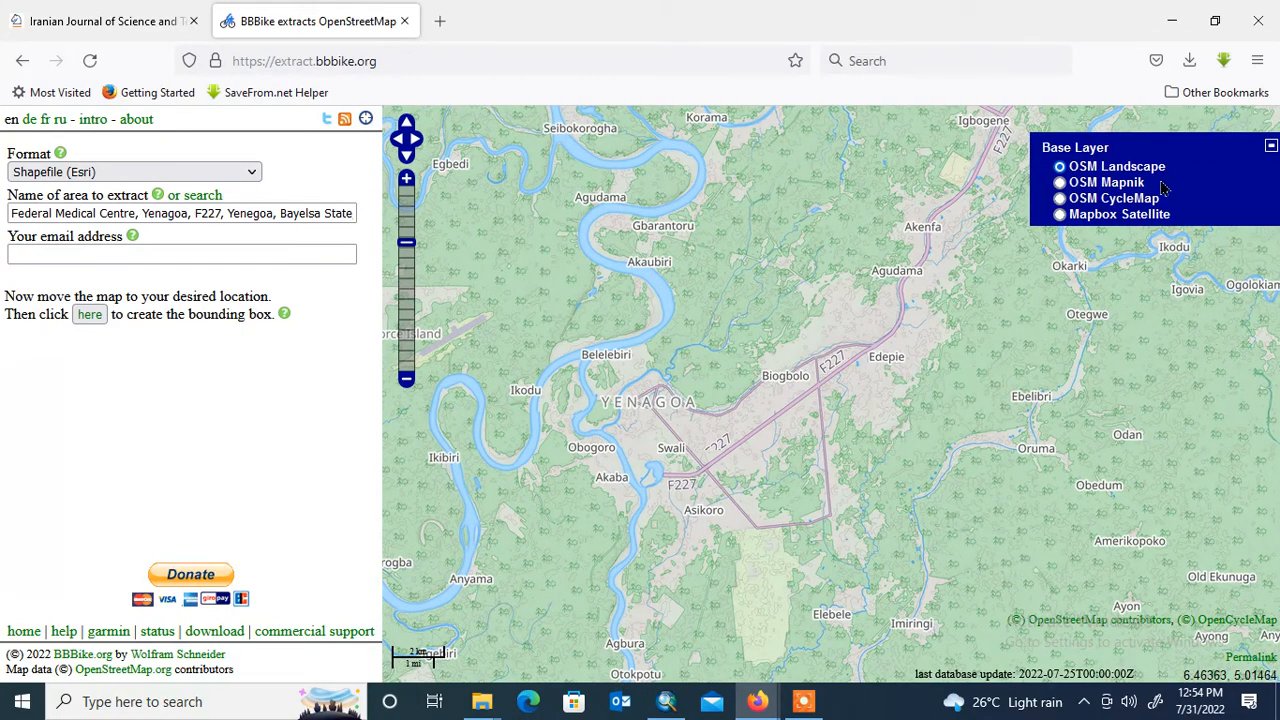
pyautogui.click(1136, 222)
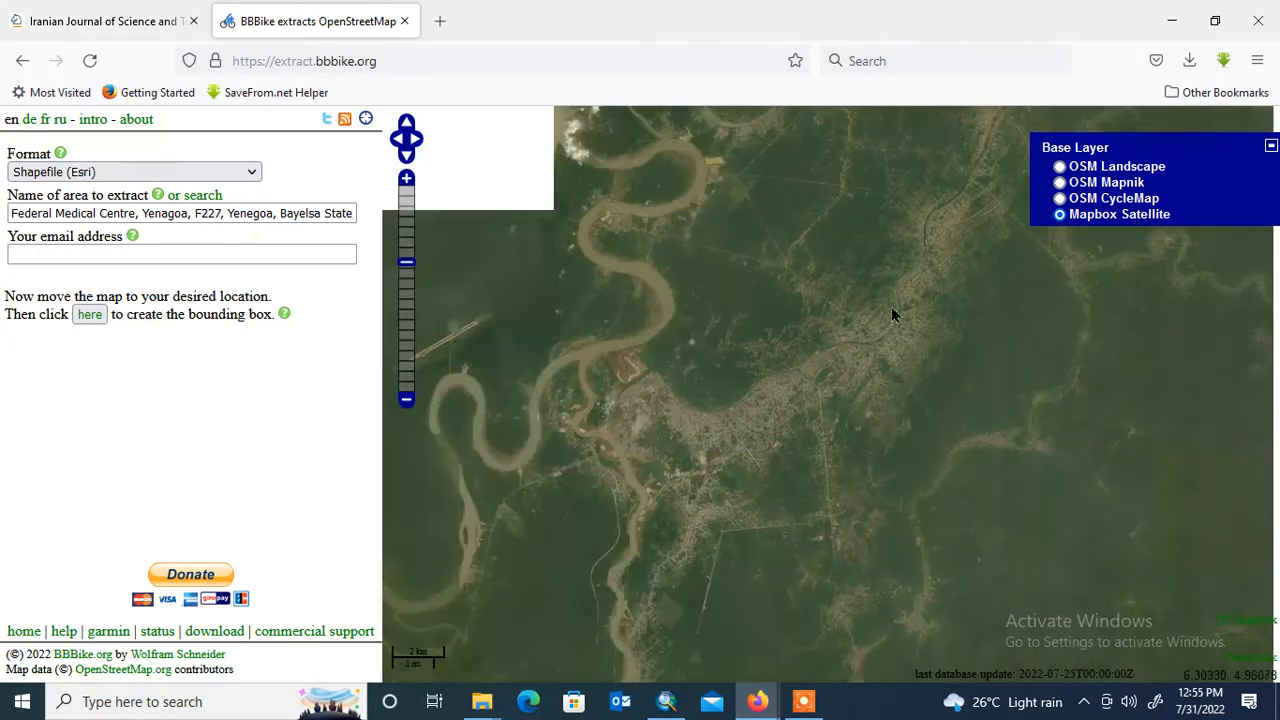
pyautogui.click(1271, 147)
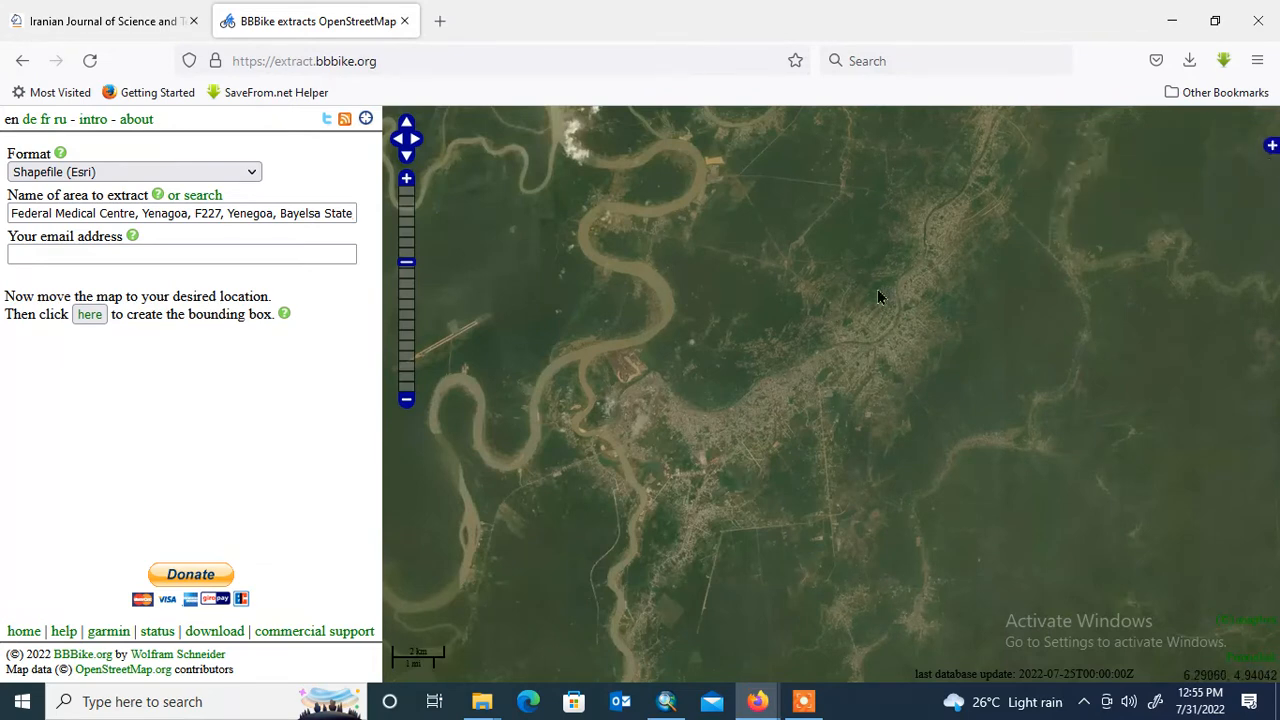
# - Create the extract bounding box around the Yenagoa urban area on the satellite map
pyautogui.moveTo(937, 309); pyautogui.dragTo(934, 334)
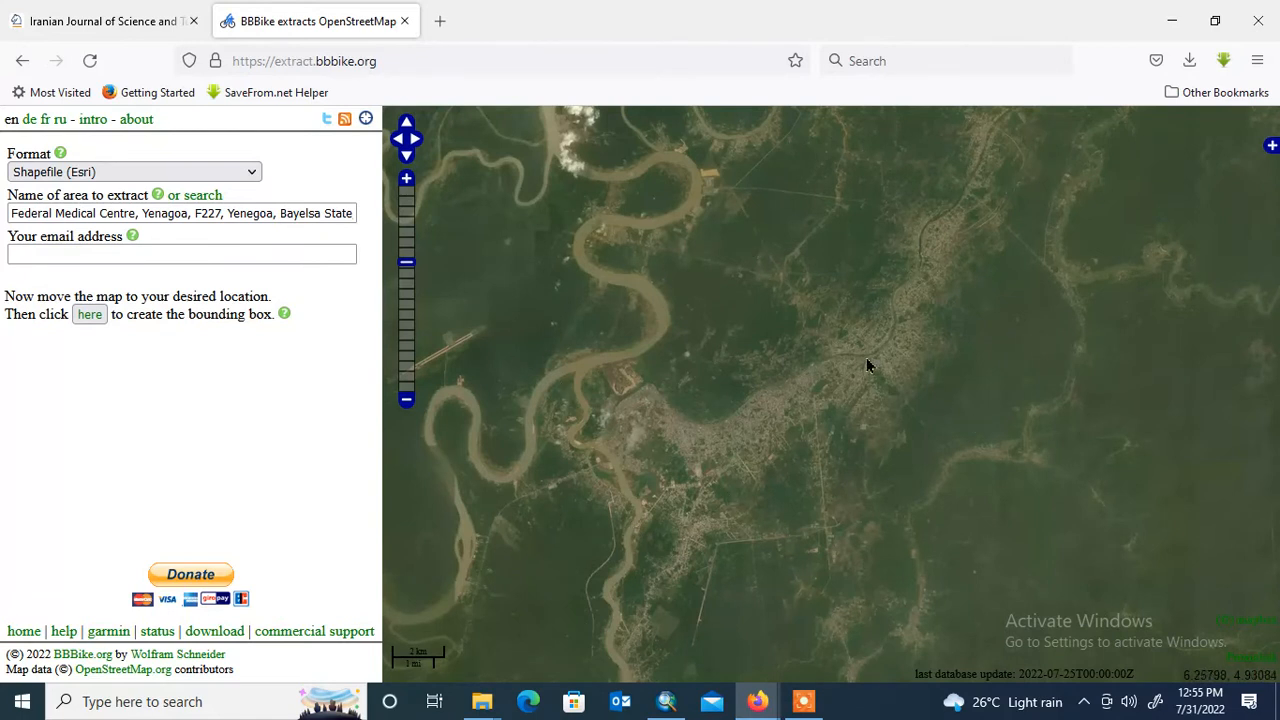
pyautogui.moveTo(860, 363); pyautogui.dragTo(882, 365)
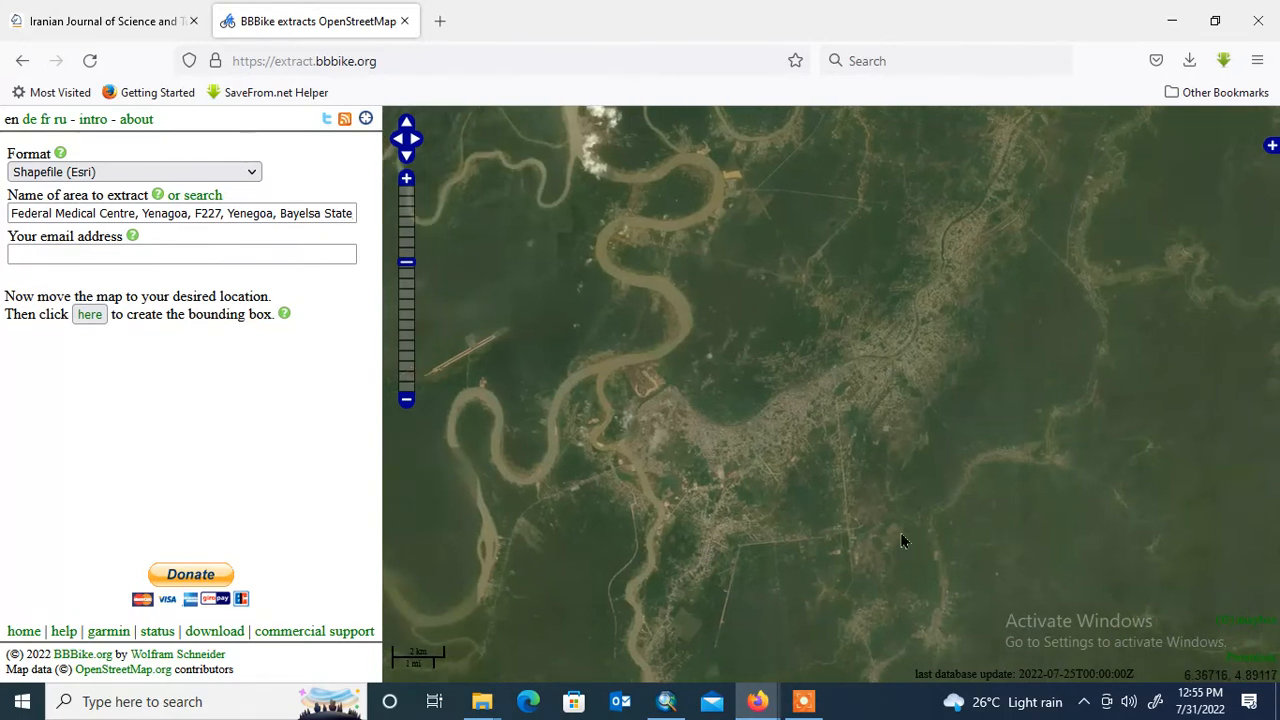
pyautogui.click(87, 316)
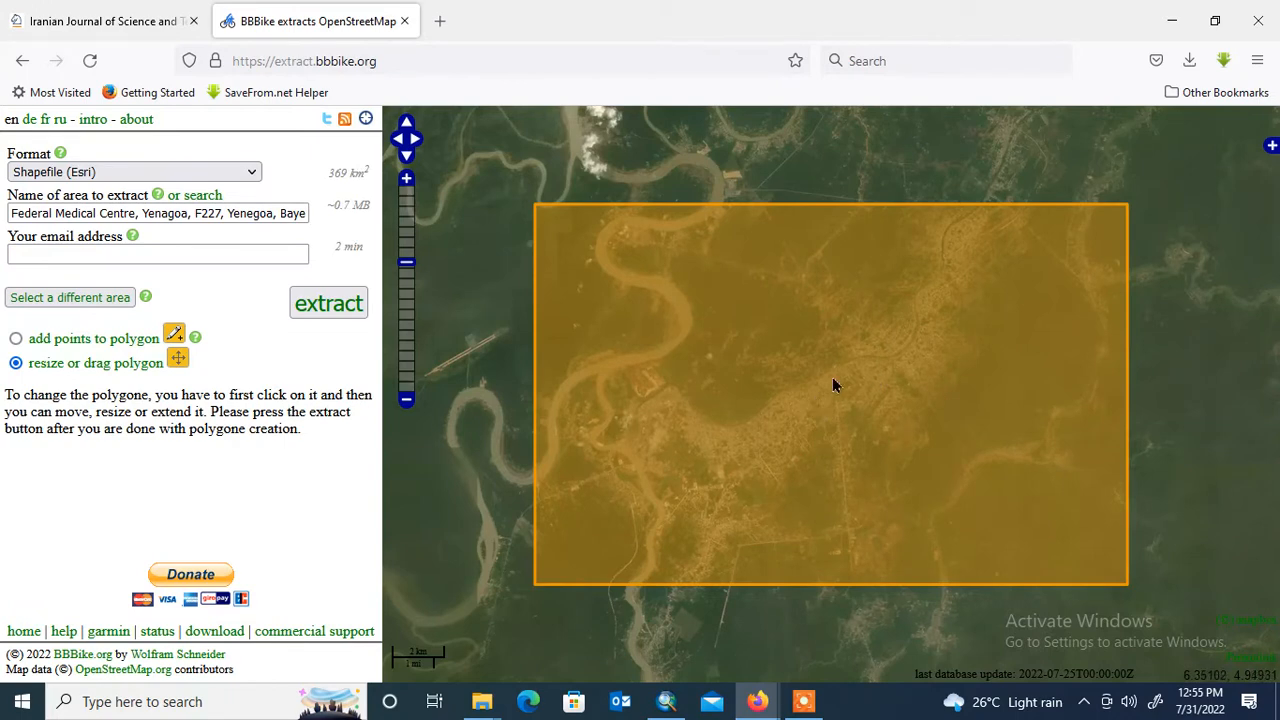
pyautogui.scroll(-1, 818, 430)
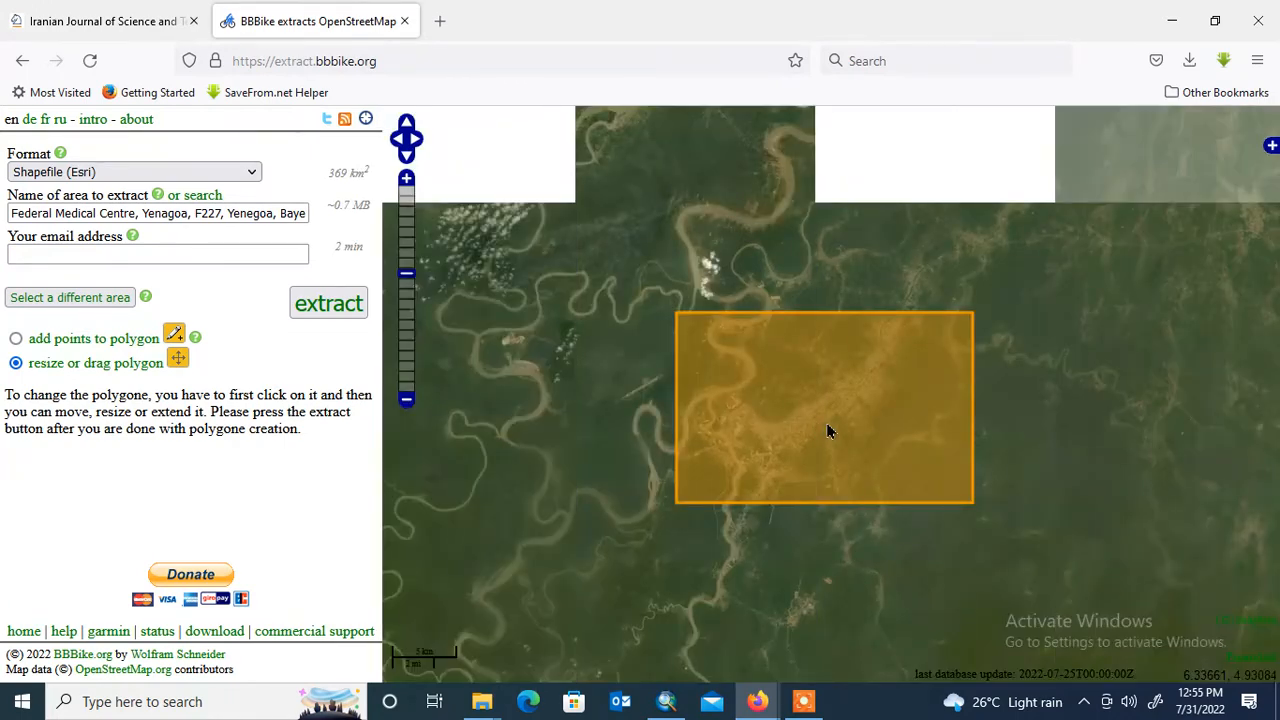
pyautogui.scroll(2, 828, 430)
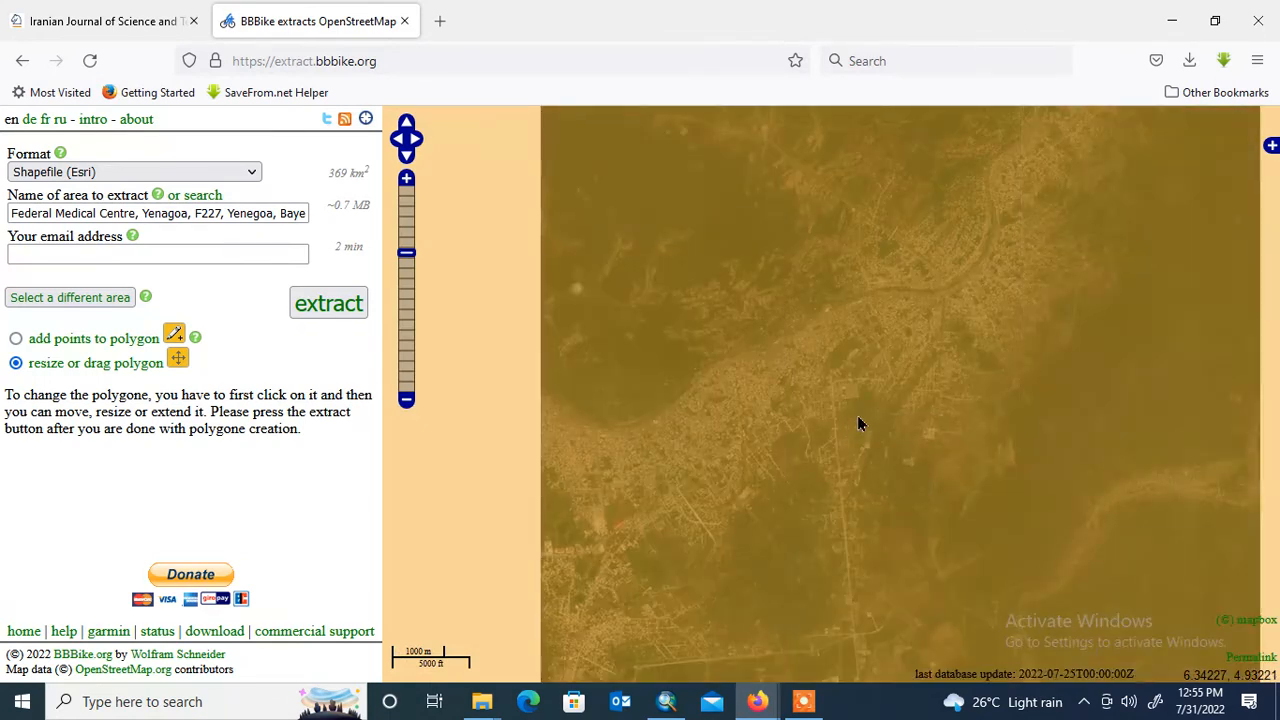
pyautogui.scroll(-2, 857, 416)
pyautogui.scroll(1, 857, 416)
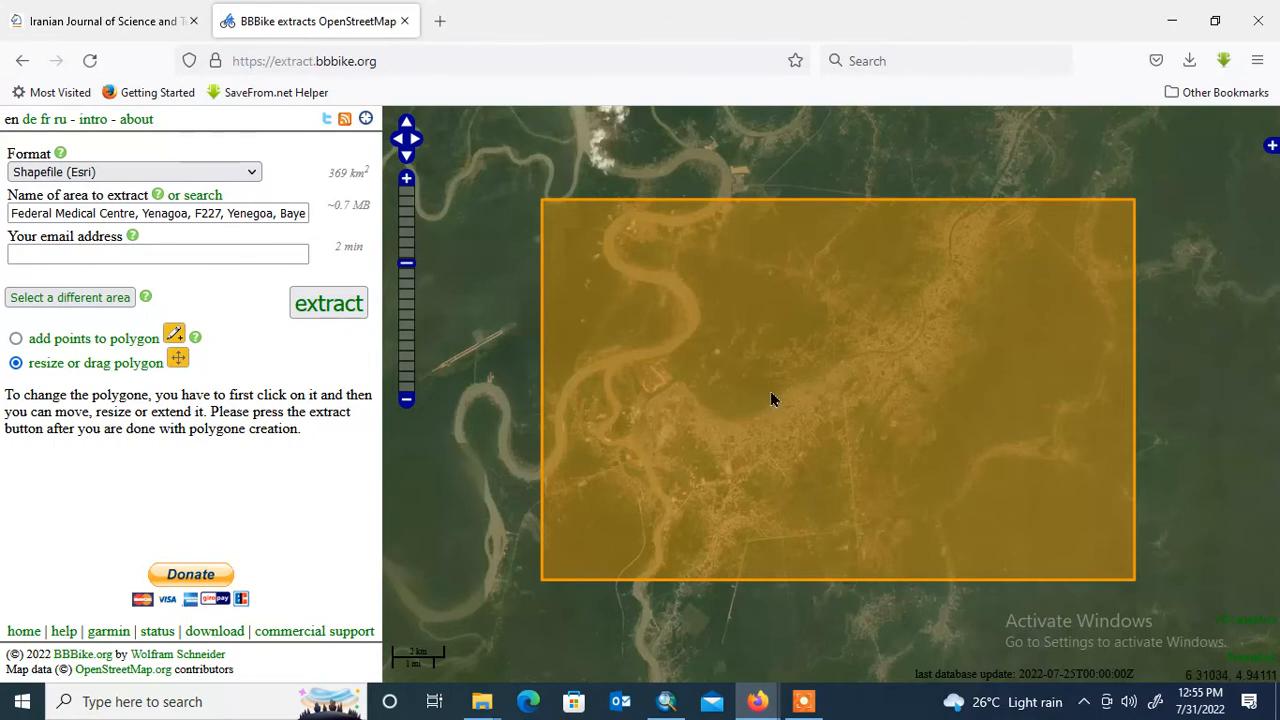
# - Resize the bounding box over Yenagoa to cover about 374 km², then deselect it
pyautogui.click(846, 376)
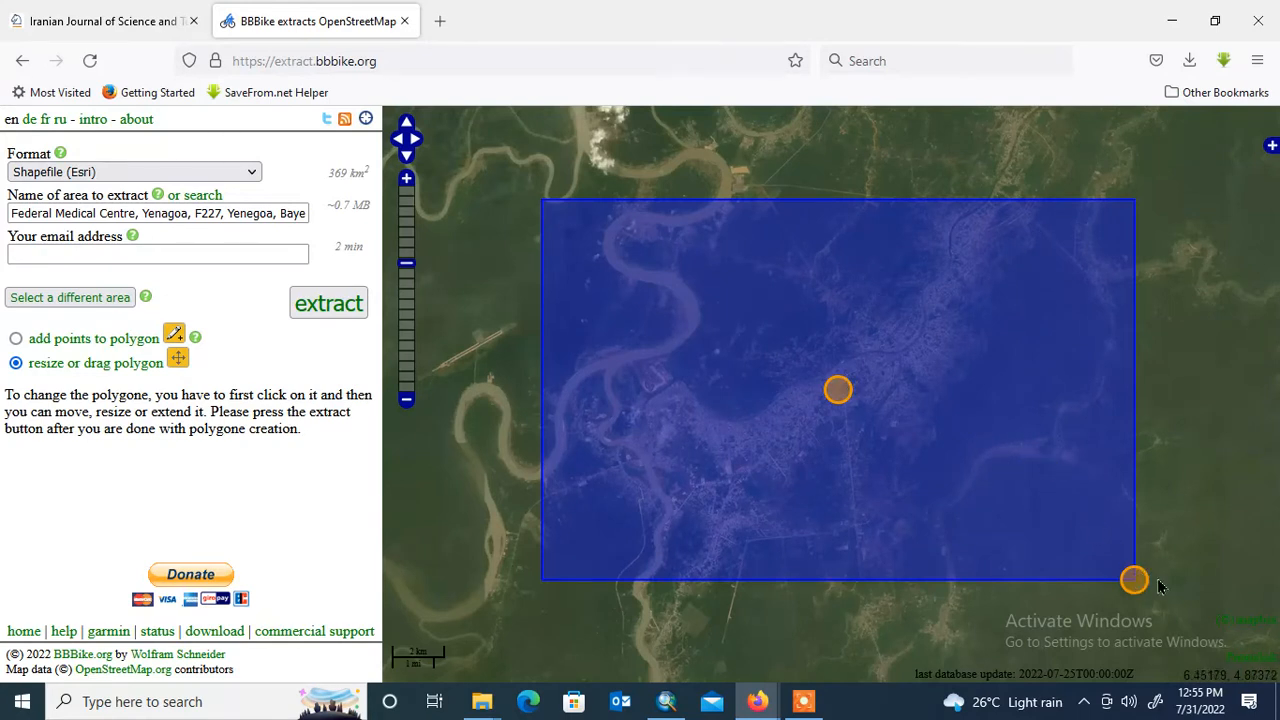
pyautogui.moveTo(1139, 584); pyautogui.dragTo(1184, 624)
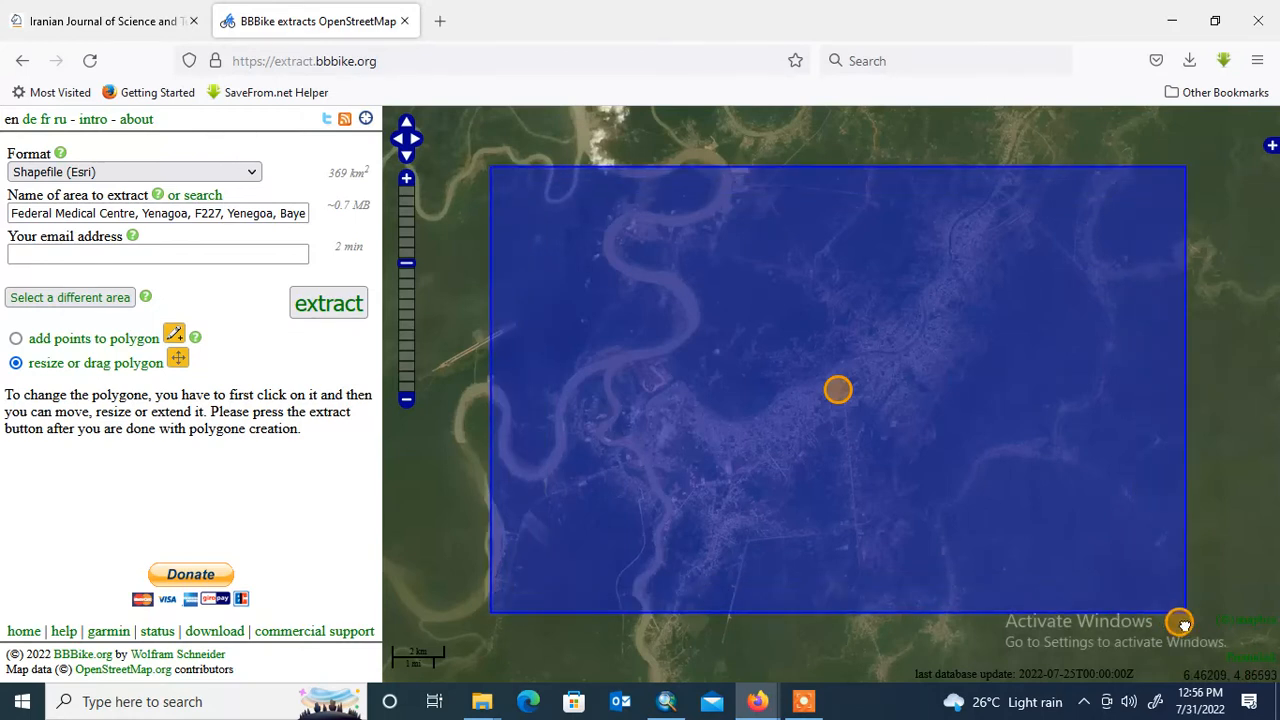
pyautogui.moveTo(1181, 622); pyautogui.dragTo(1135, 582)
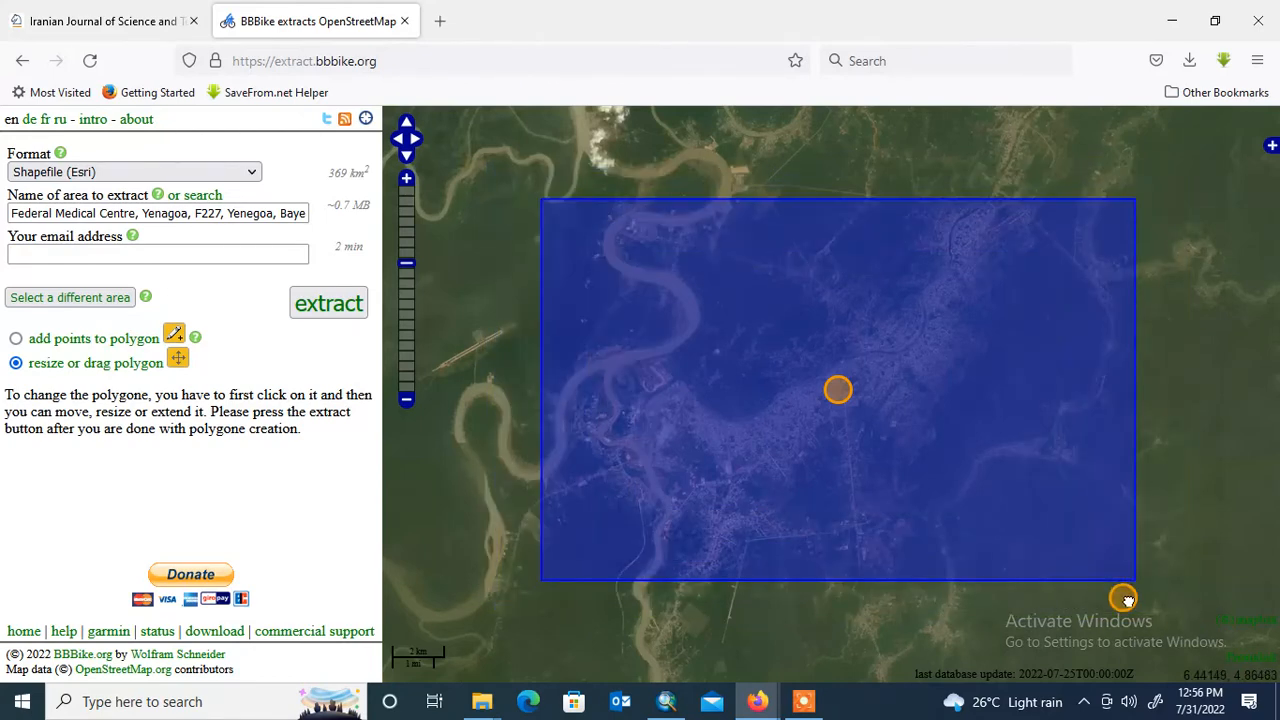
pyautogui.click(1165, 437)
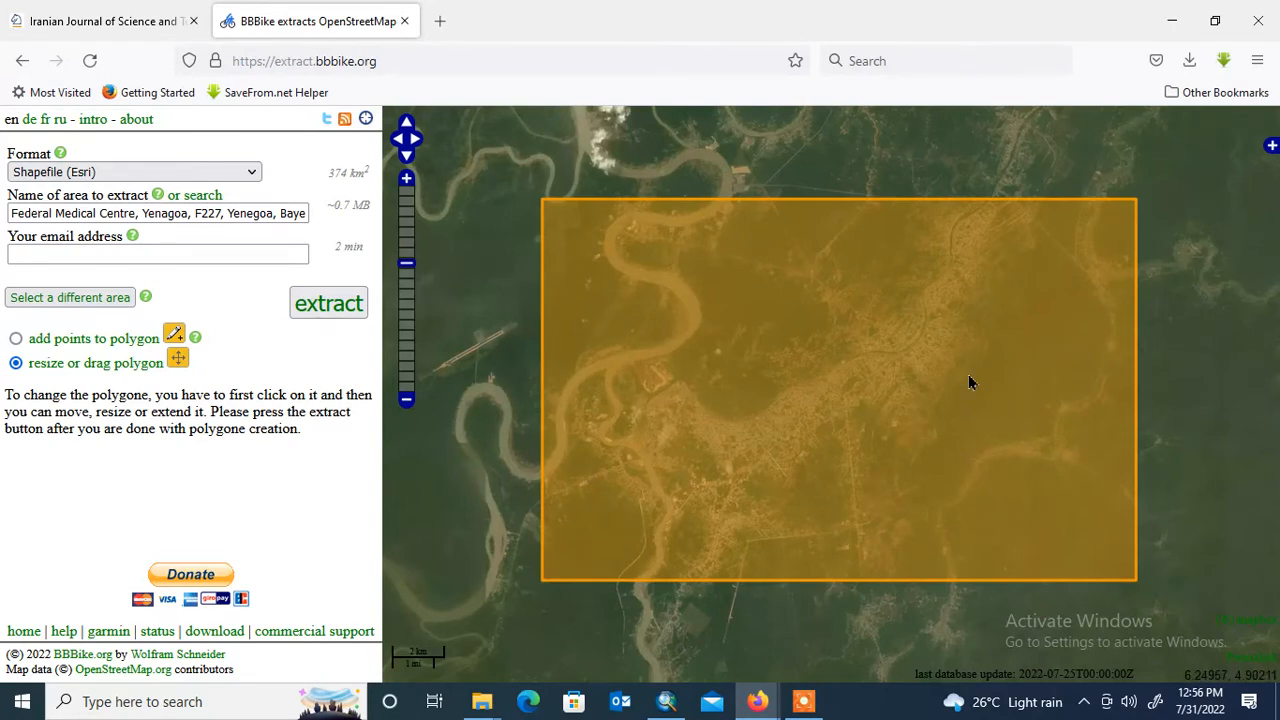
# - Fill in the requester's email address and submit the Shapefile (Esri) extract request for the Yenagoa area
pyautogui.click(139, 261)
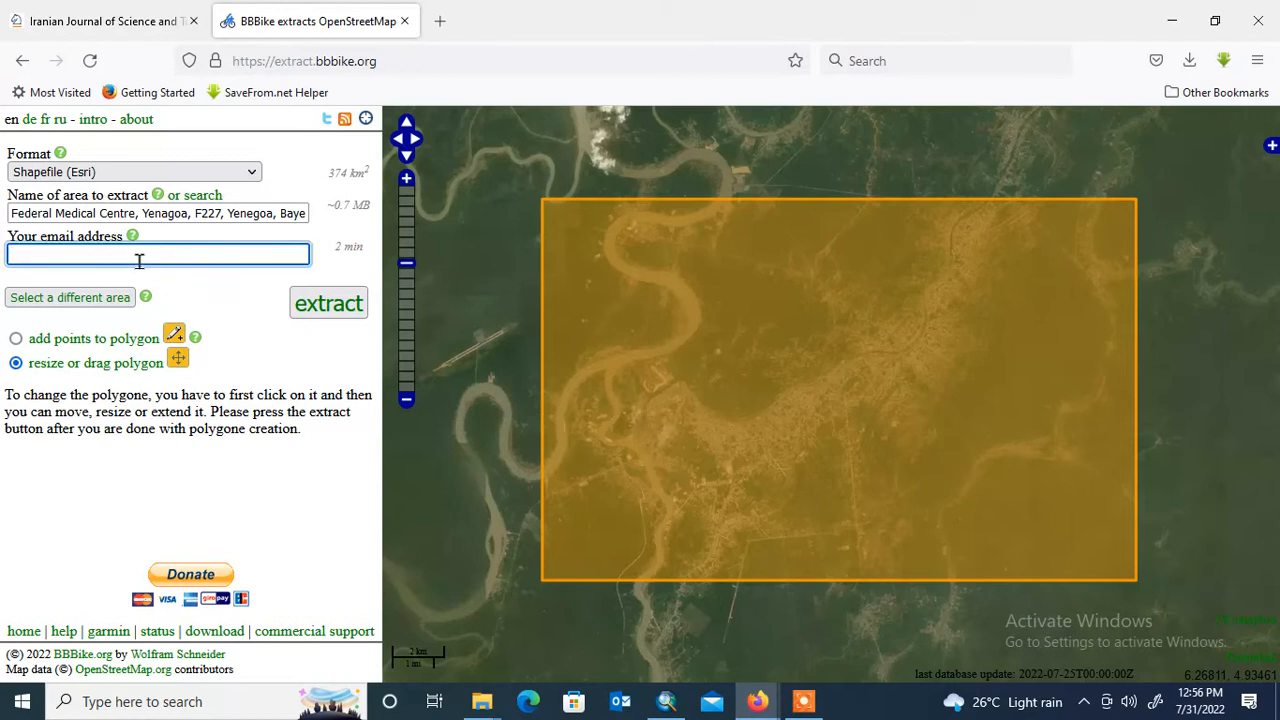
pyautogui.write('de')
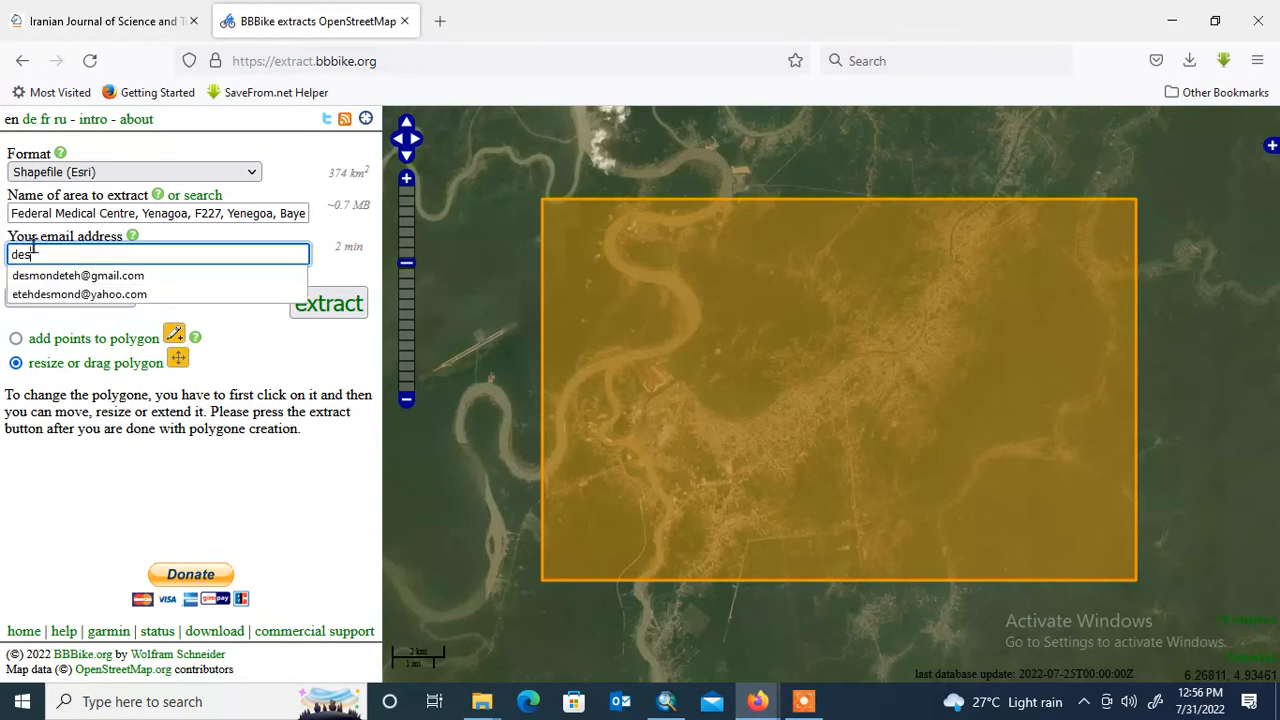
pyautogui.write('s')
pyautogui.click(78, 275)
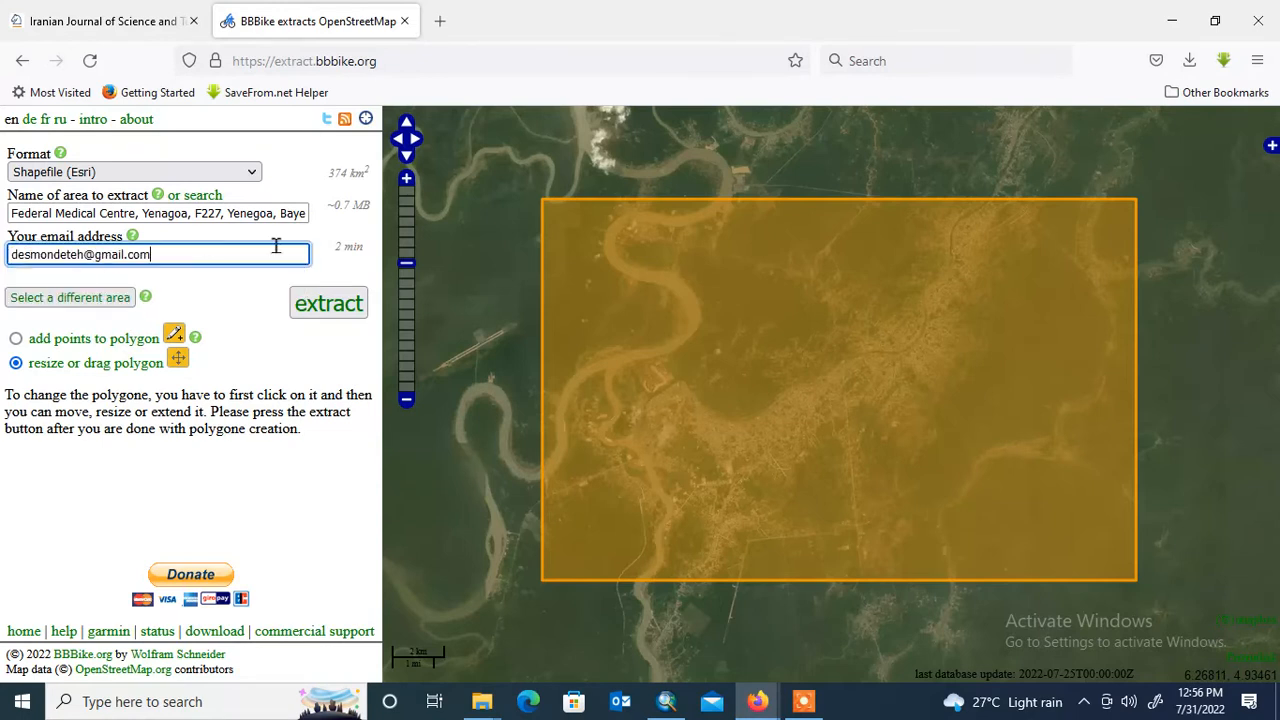
pyautogui.click(331, 311)
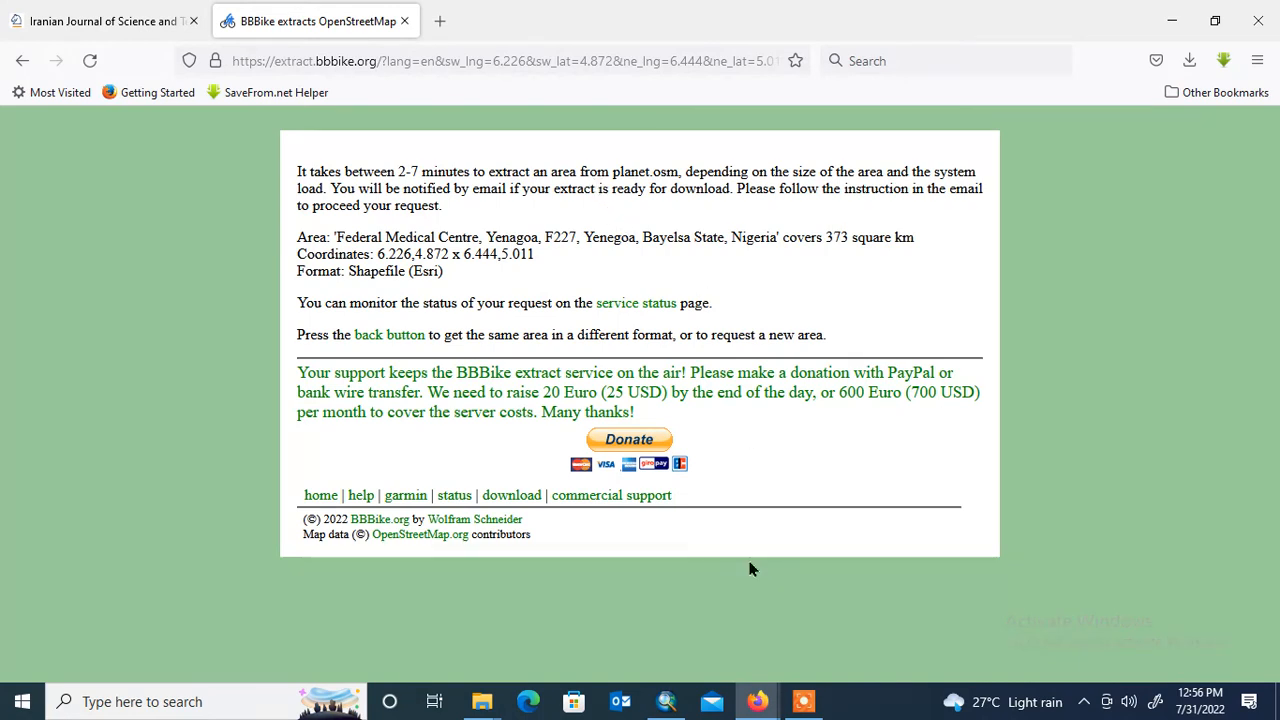
pyautogui.click(803, 703)
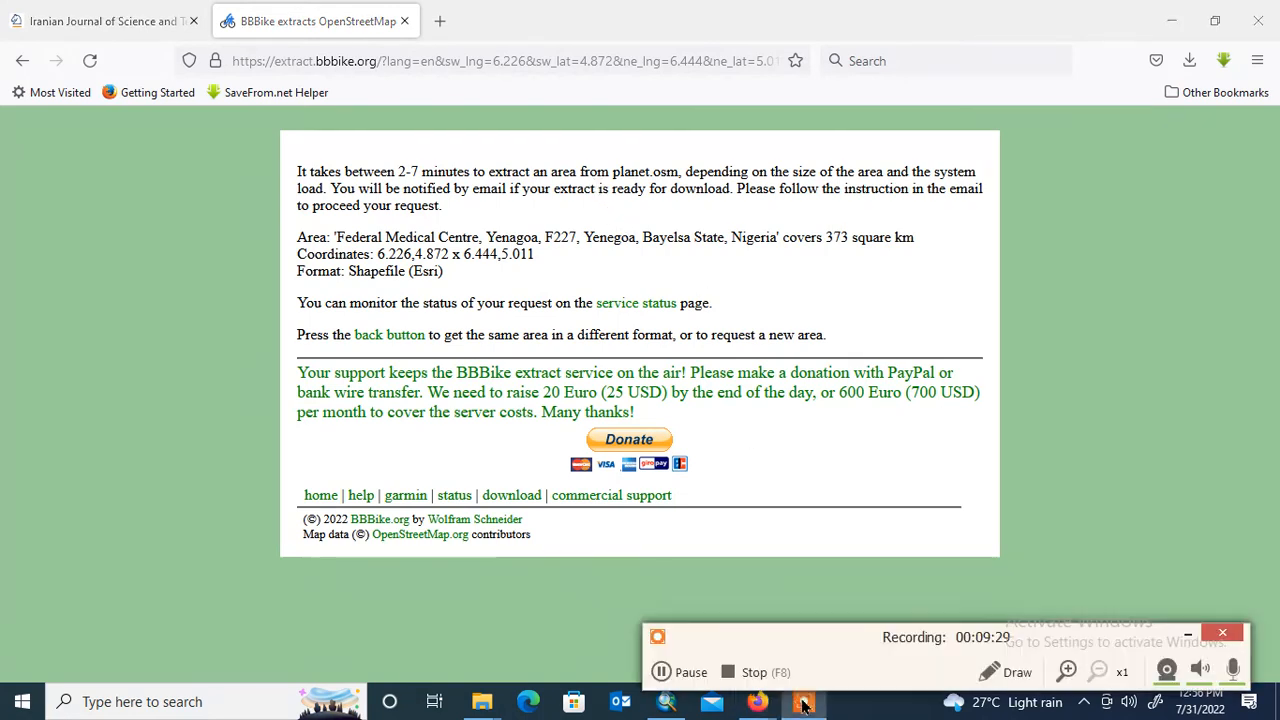
pyautogui.click(661, 674)
pyautogui.click(663, 672)
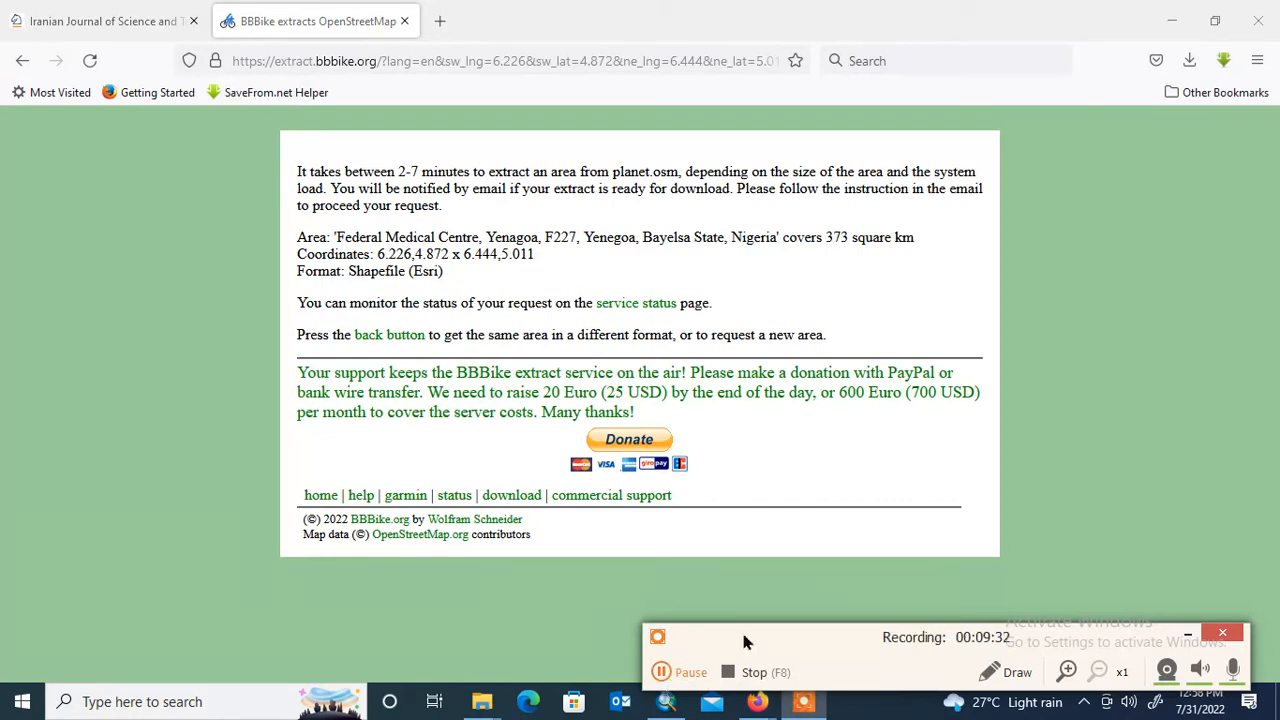
pyautogui.moveTo(821, 641); pyautogui.dragTo(843, 710)
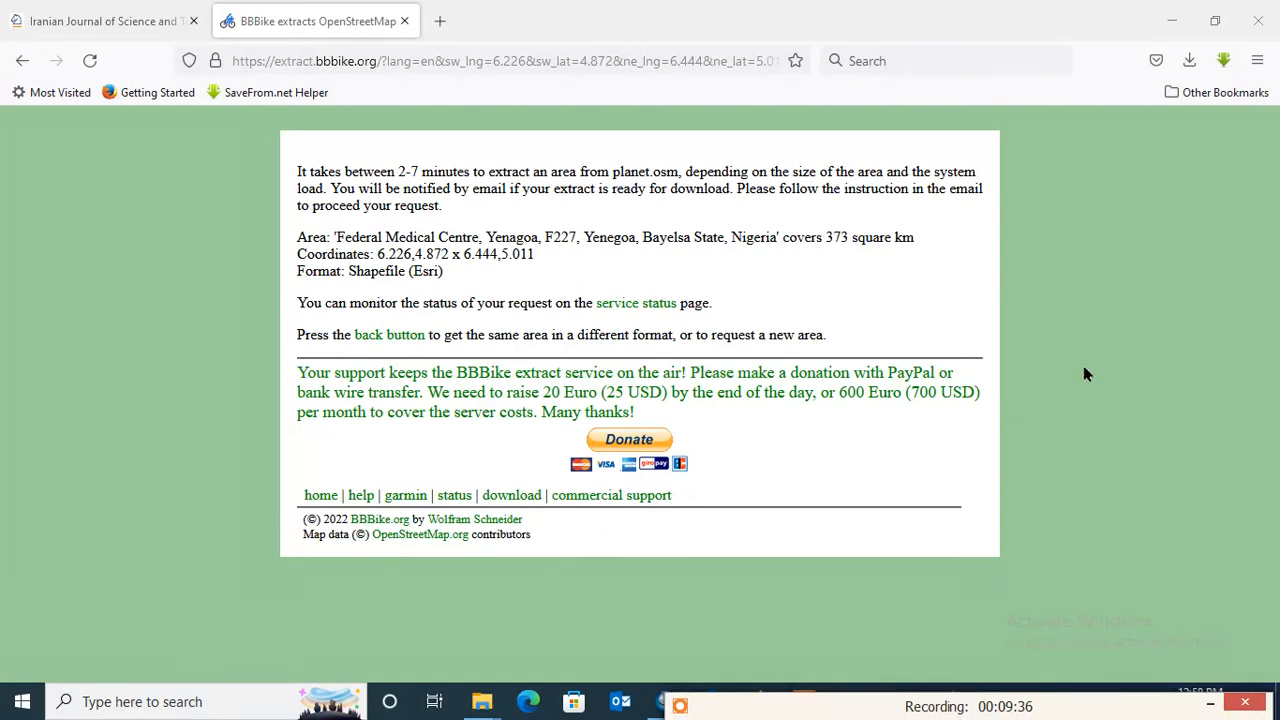
# - Open Gmail in a new browser tab using the basic HTML view and open the BBBike extract email
pyautogui.click(440, 20)
pyautogui.click(355, 474)
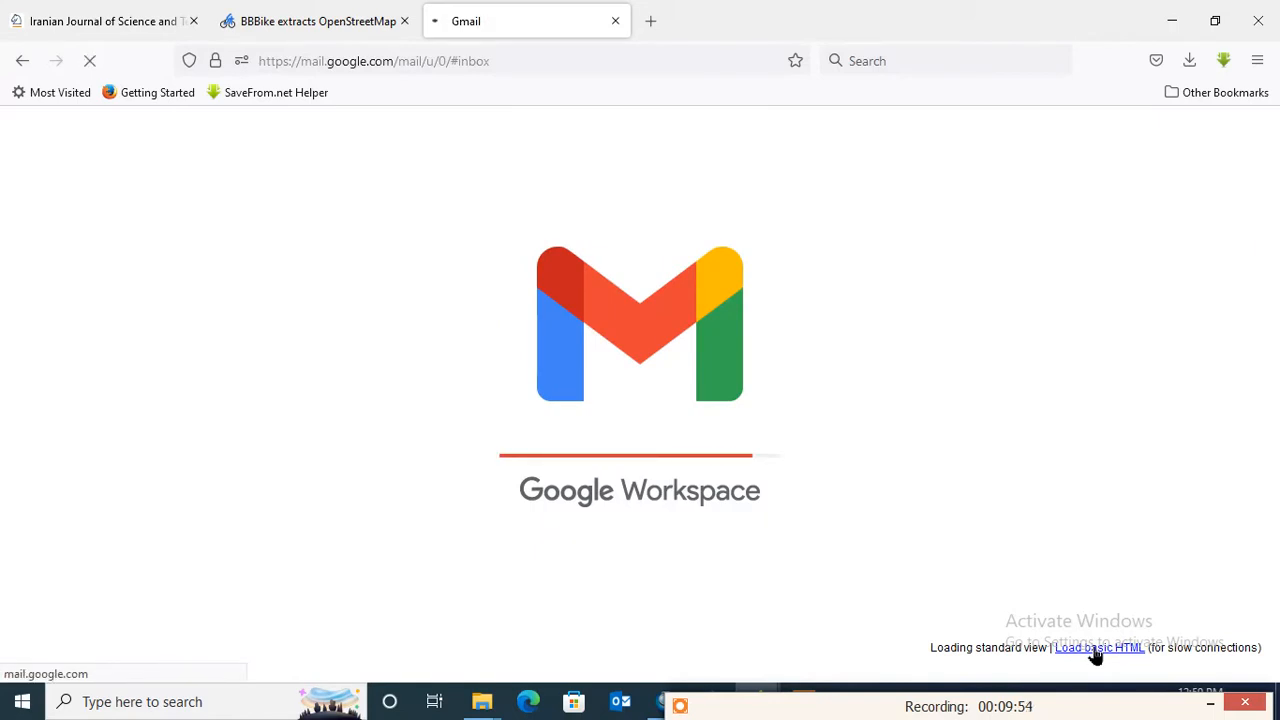
pyautogui.click(1097, 648)
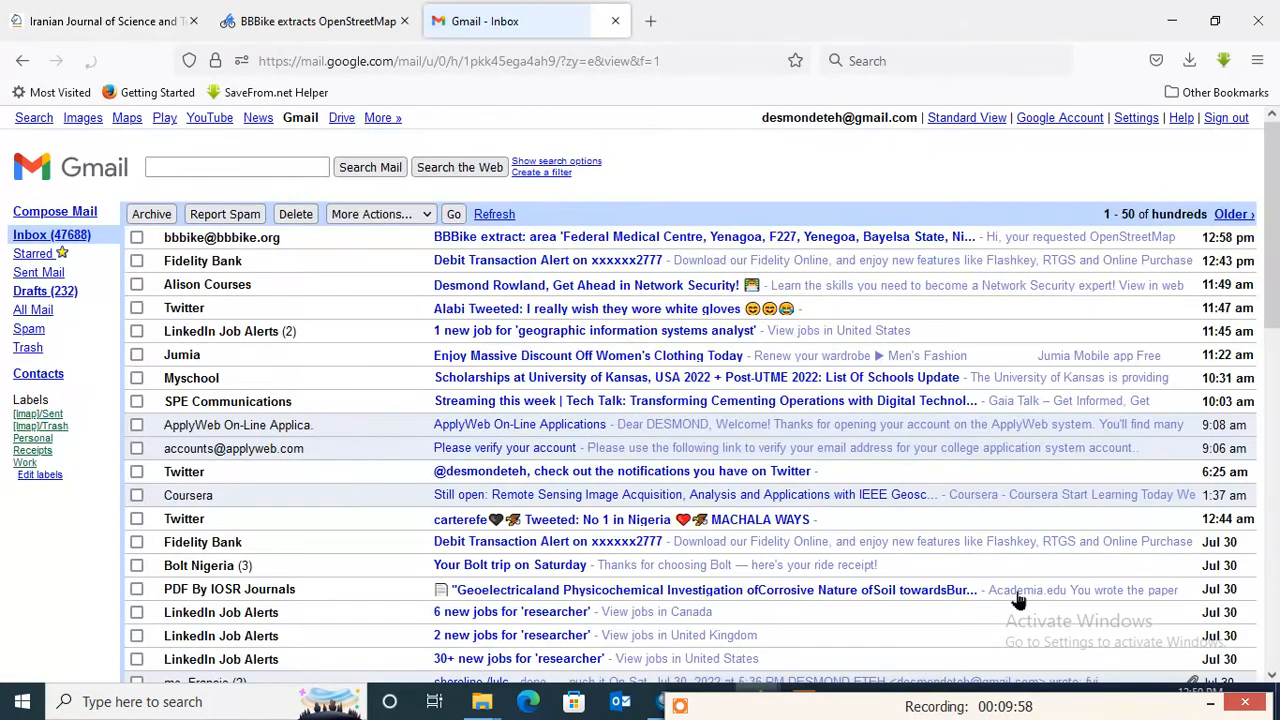
pyautogui.click(663, 243)
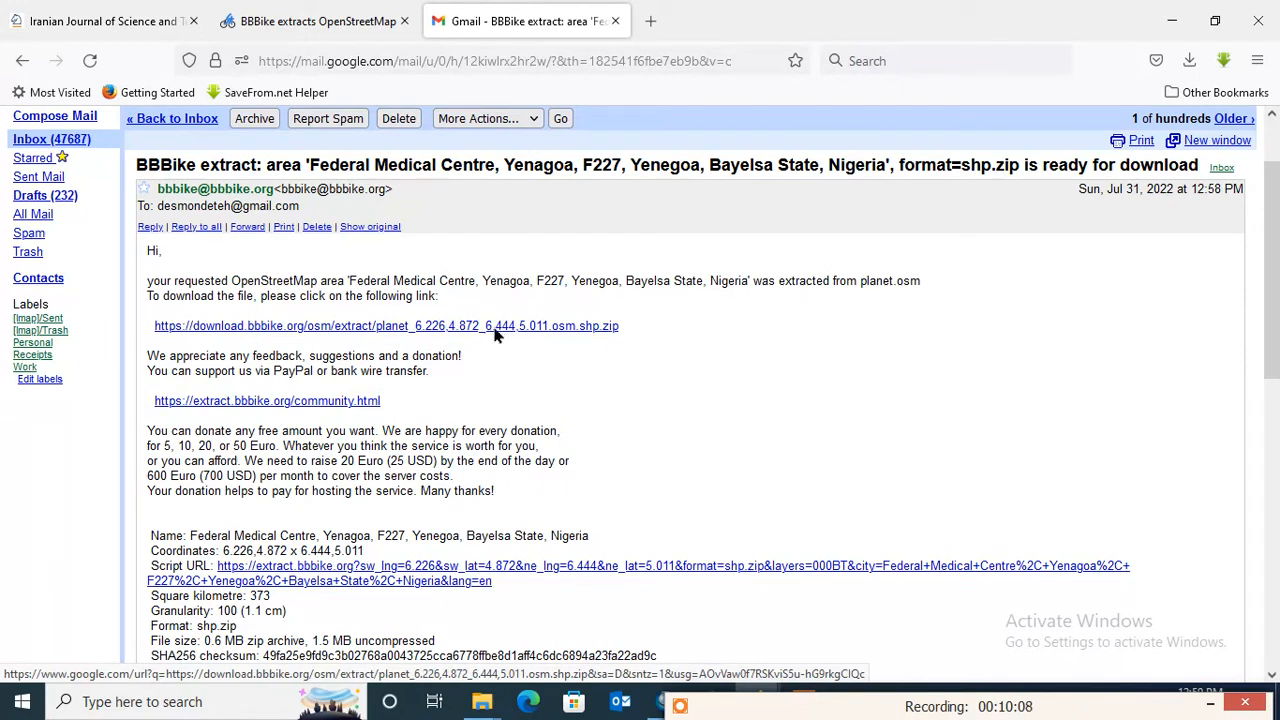
# - Download planet_6.226,4.872_6.444,5.011.osm.shp.zip from the BBBike email link and copy the archive from the Downloads folder
pyautogui.click(497, 330)
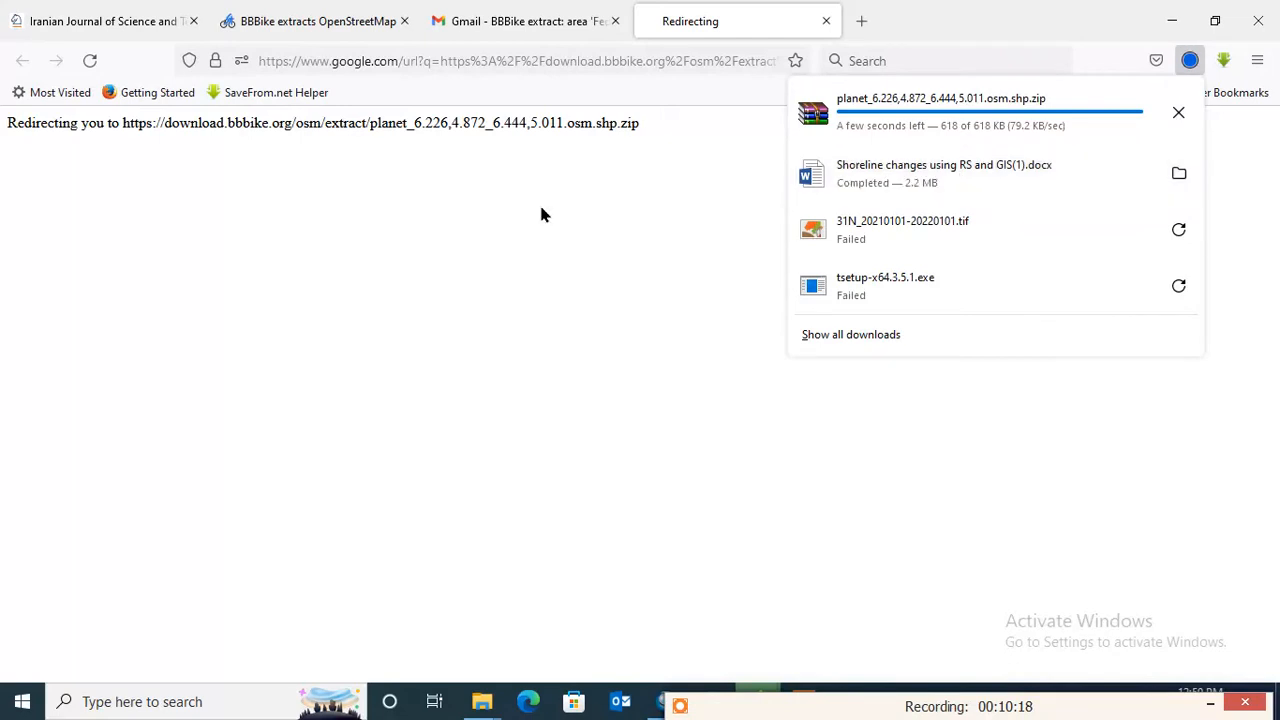
pyautogui.click(482, 701)
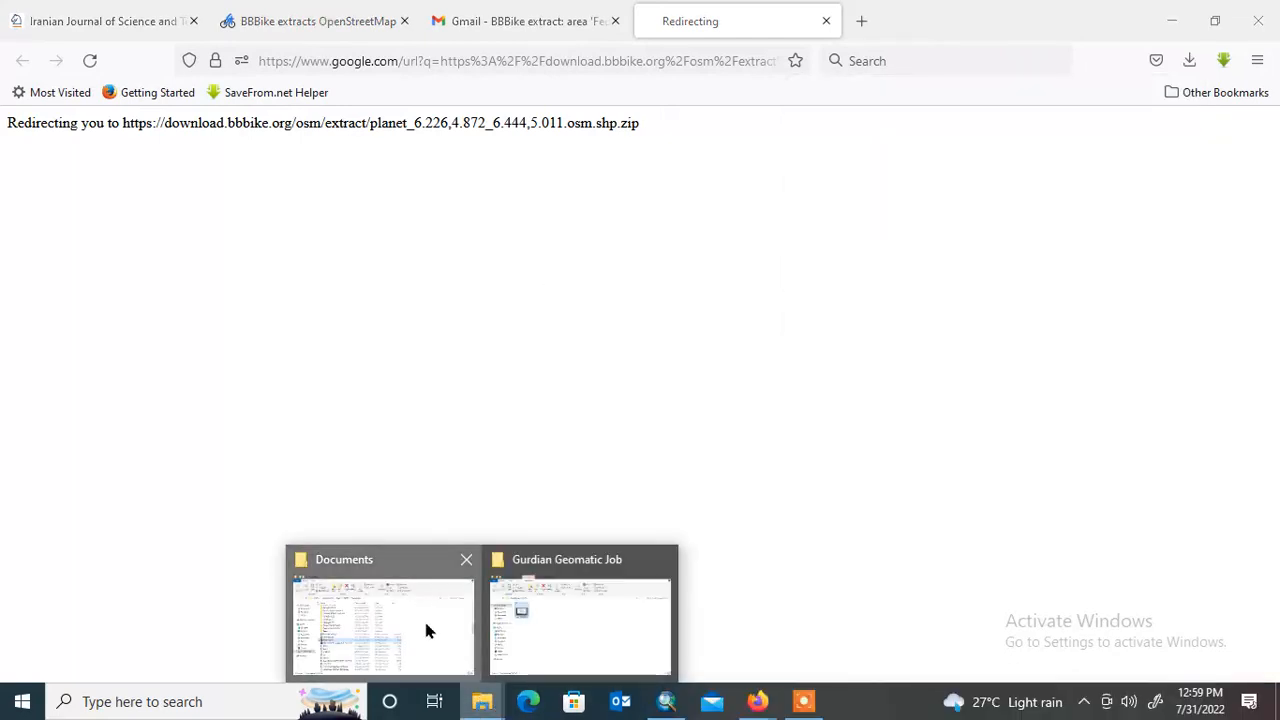
pyautogui.click(424, 618)
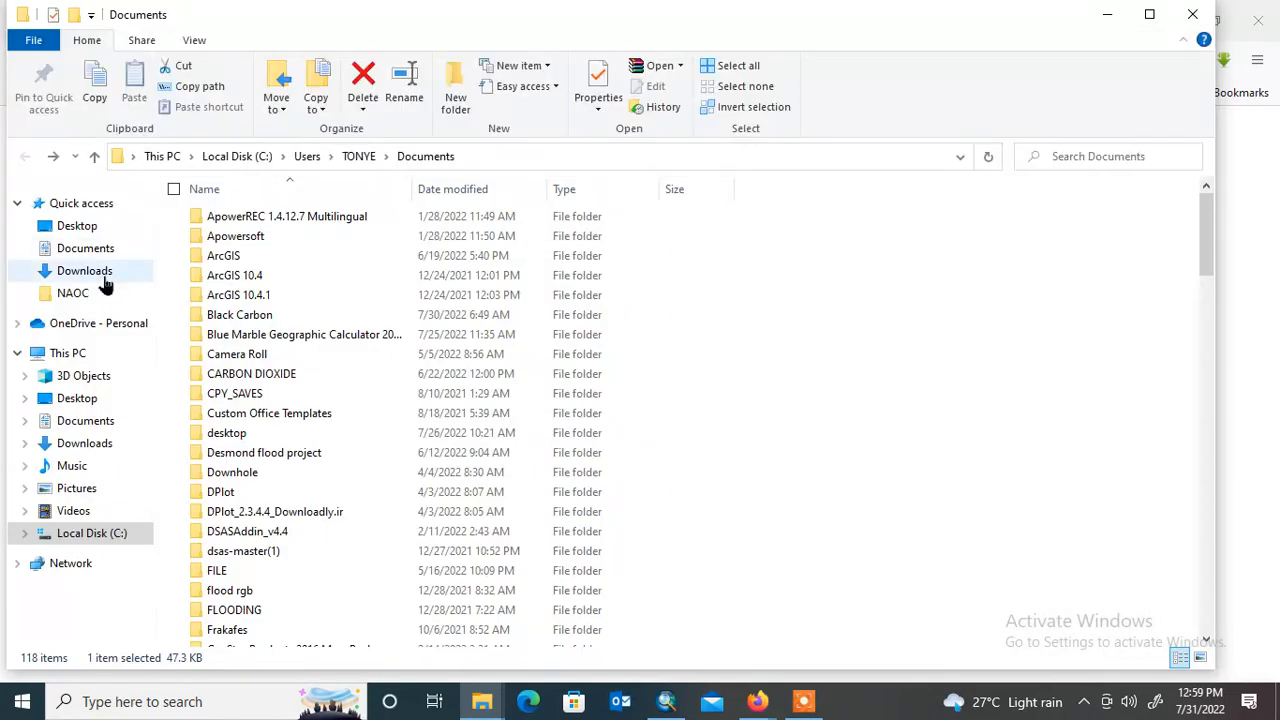
pyautogui.click(103, 276)
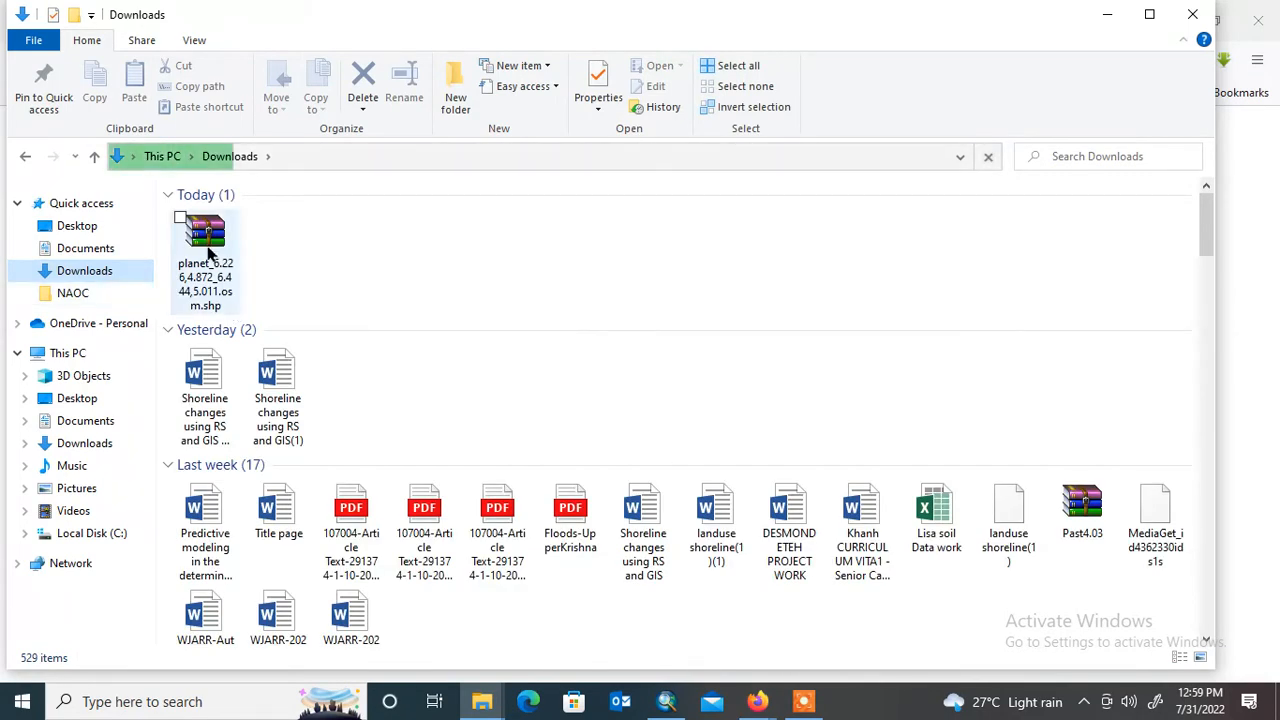
pyautogui.click(210, 252)
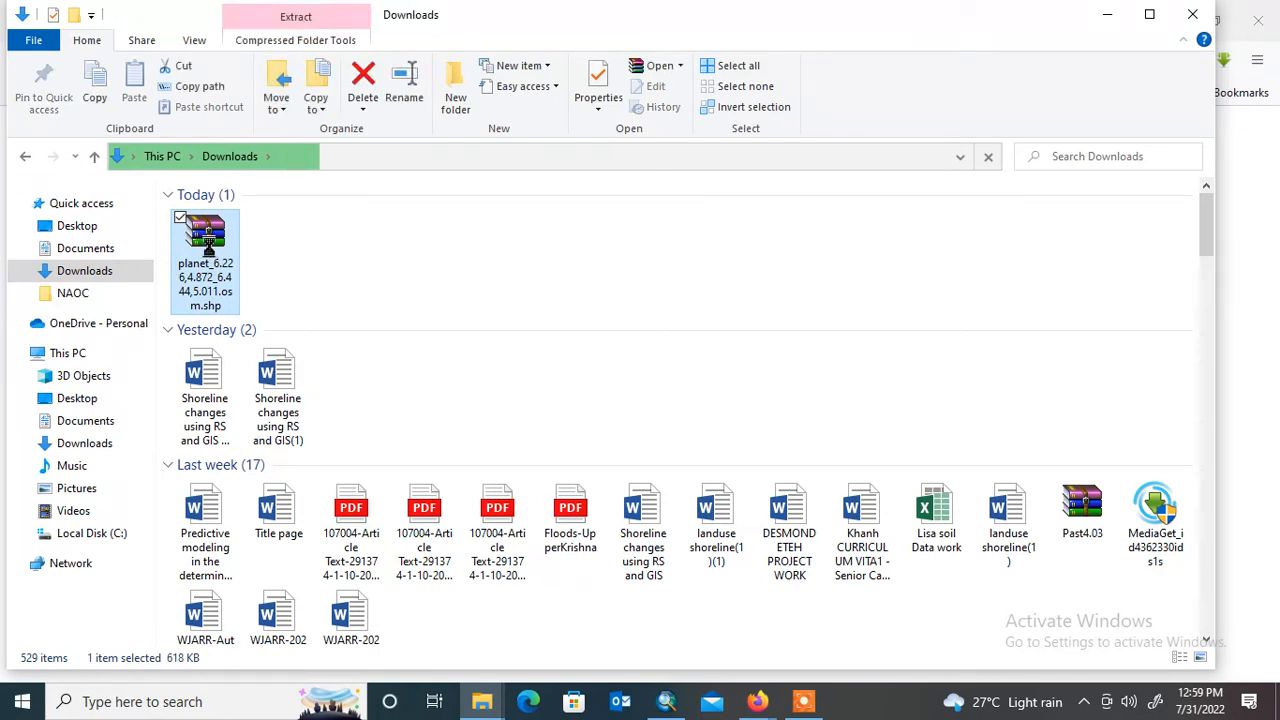
pyautogui.rightClick(208, 242)
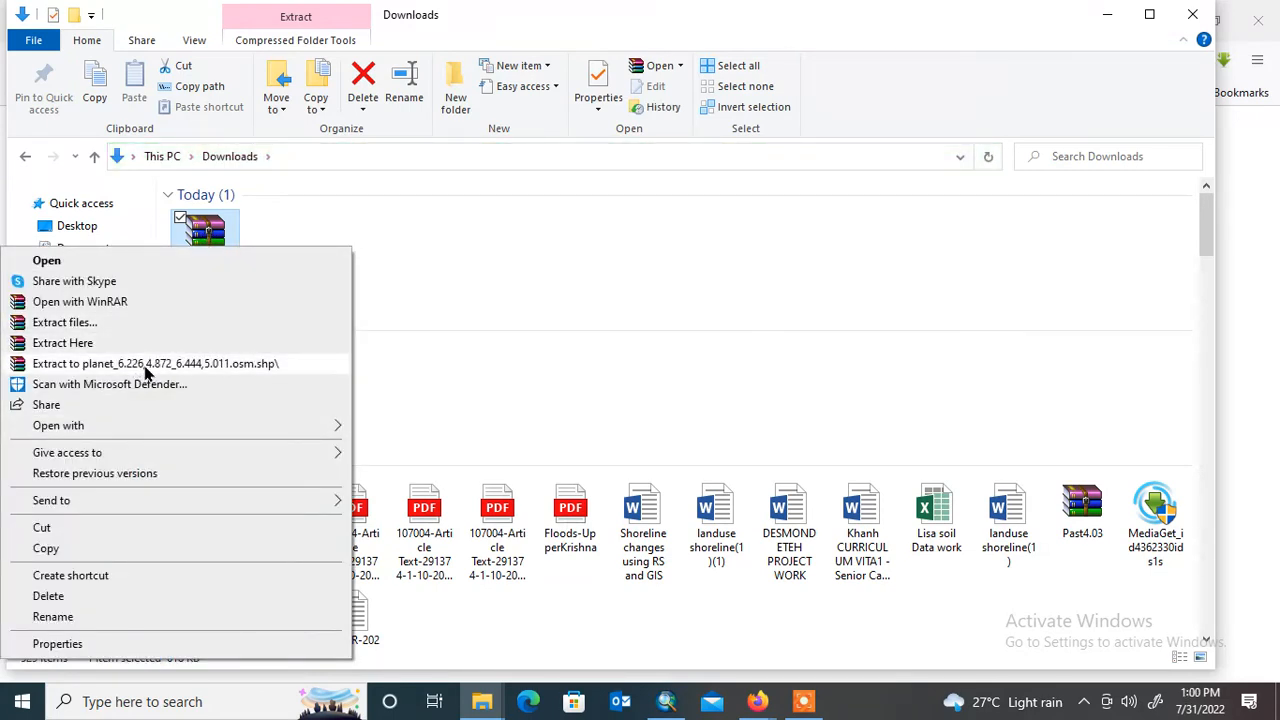
pyautogui.click(107, 543)
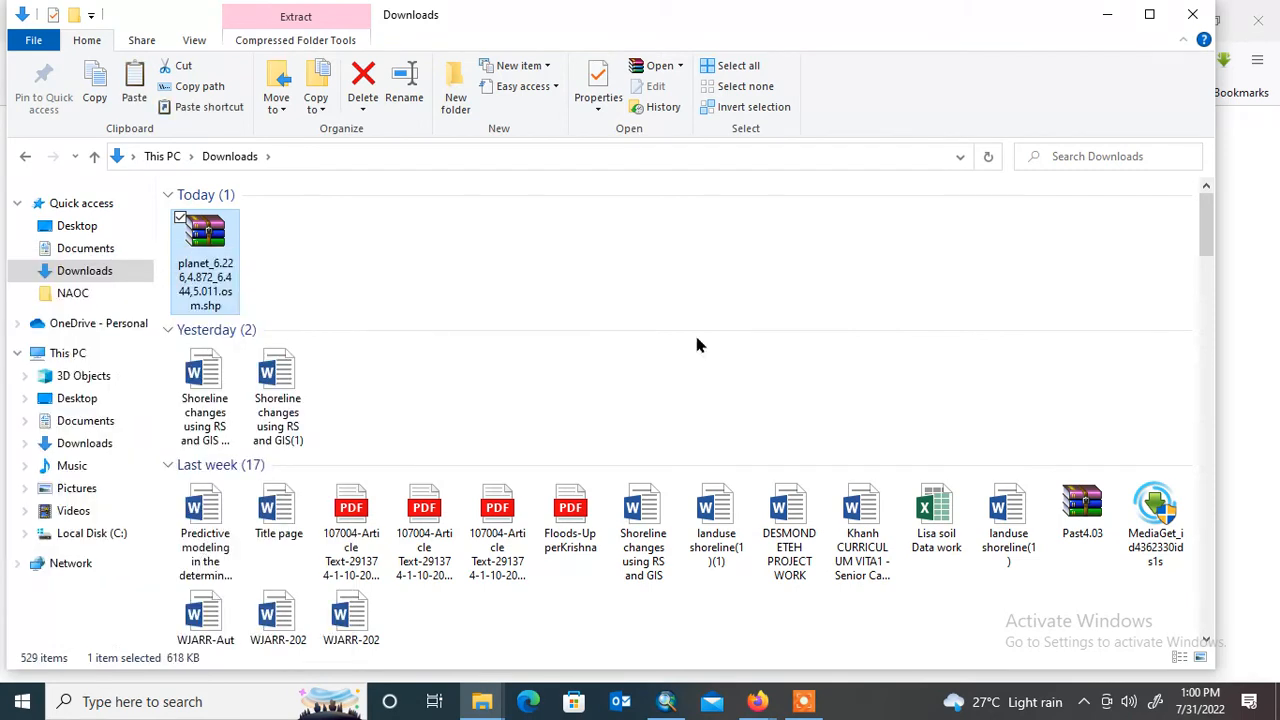
# - Minimize the open windows and paste the copied archive into the GIS file folder inside the desktop's Training folder
pyautogui.click(1180, 16)
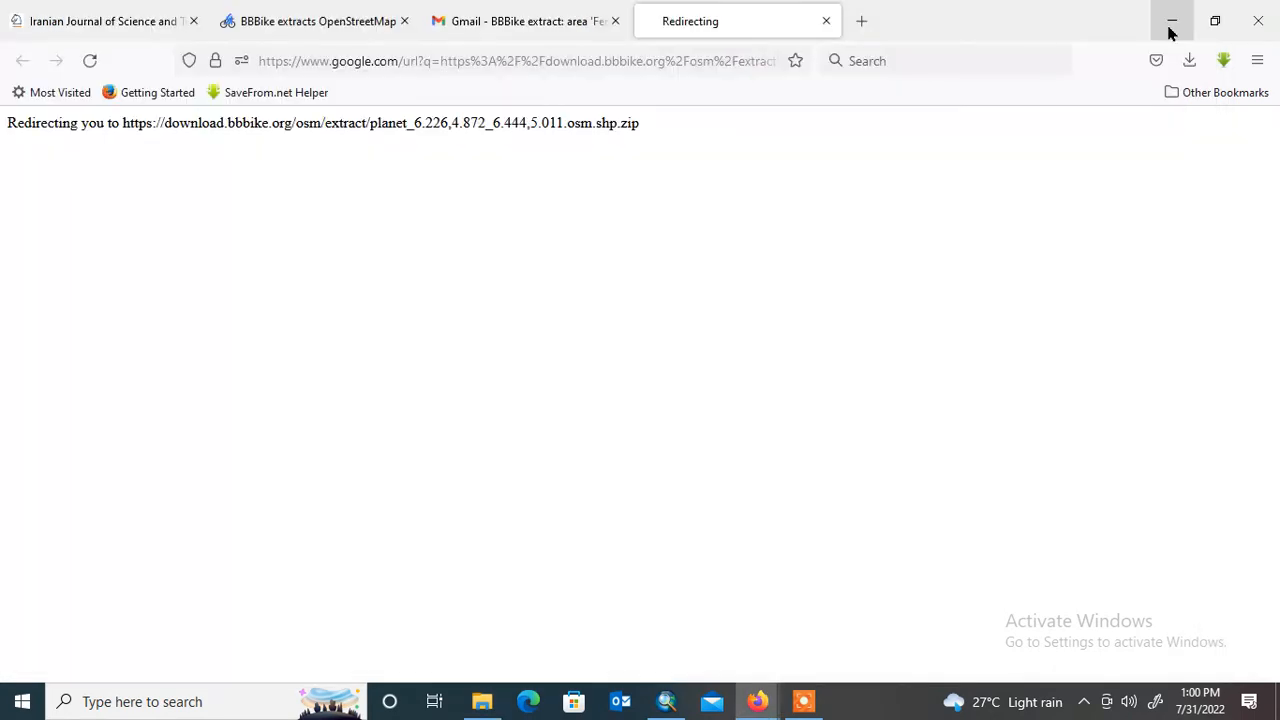
pyautogui.click(1170, 30)
pyautogui.click(1174, 10)
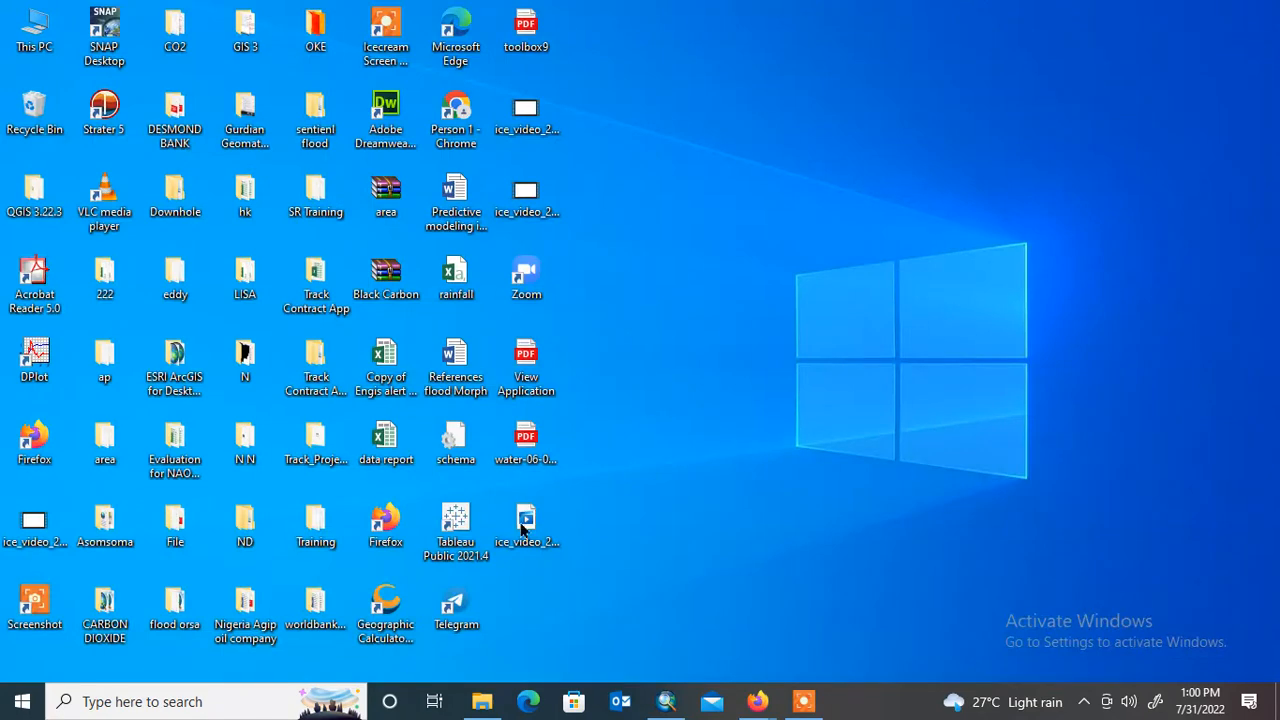
pyautogui.click(327, 540)
pyautogui.doubleClick(327, 540)
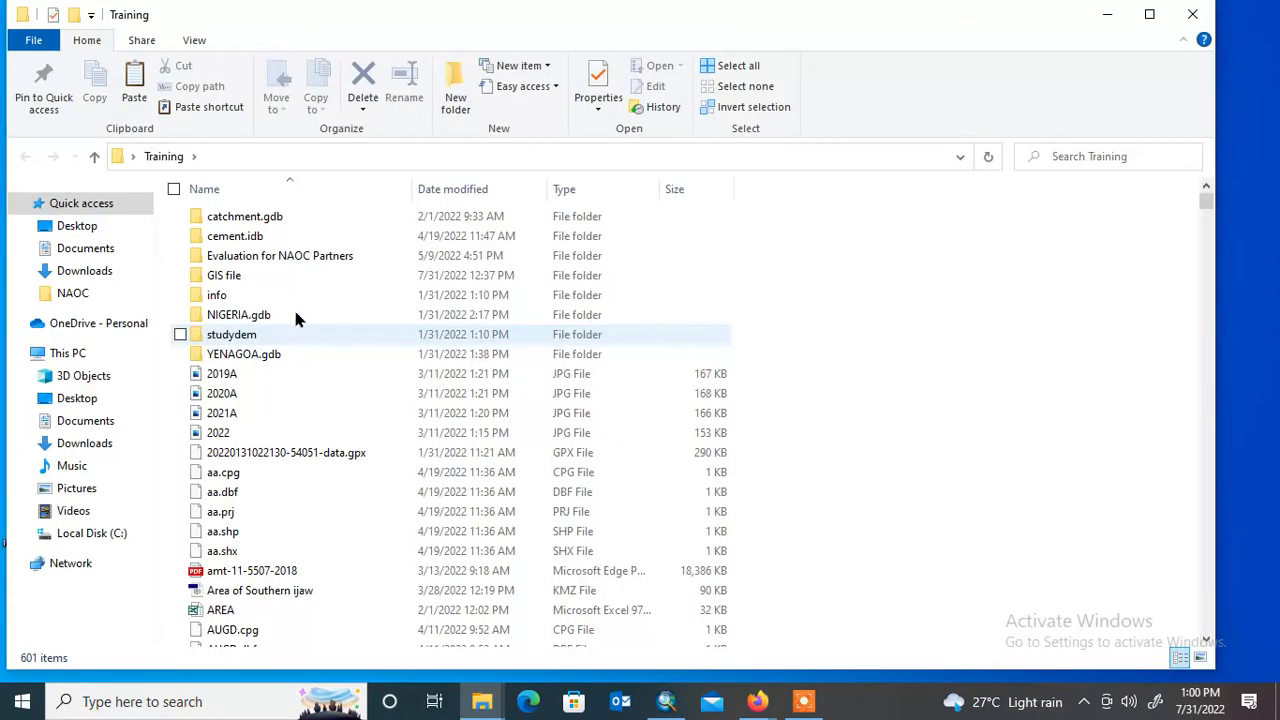
pyautogui.click(307, 271)
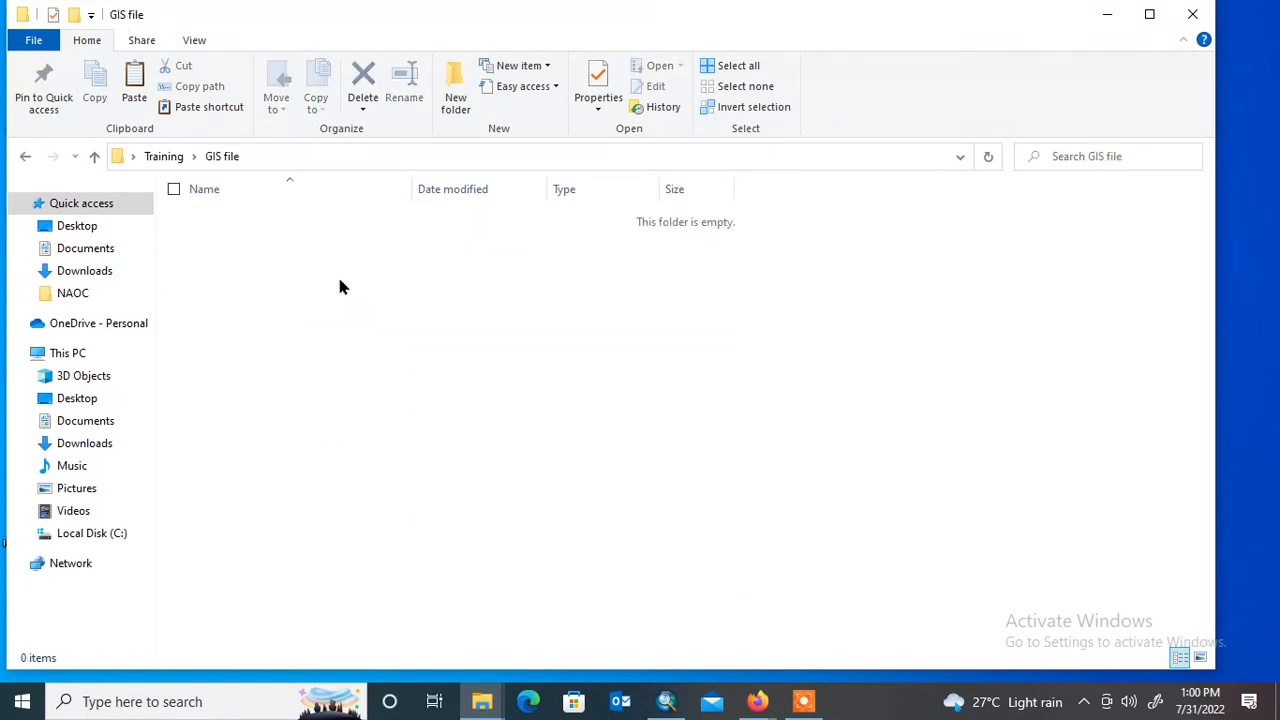
pyautogui.rightClick(397, 247)
pyautogui.click(226, 381)
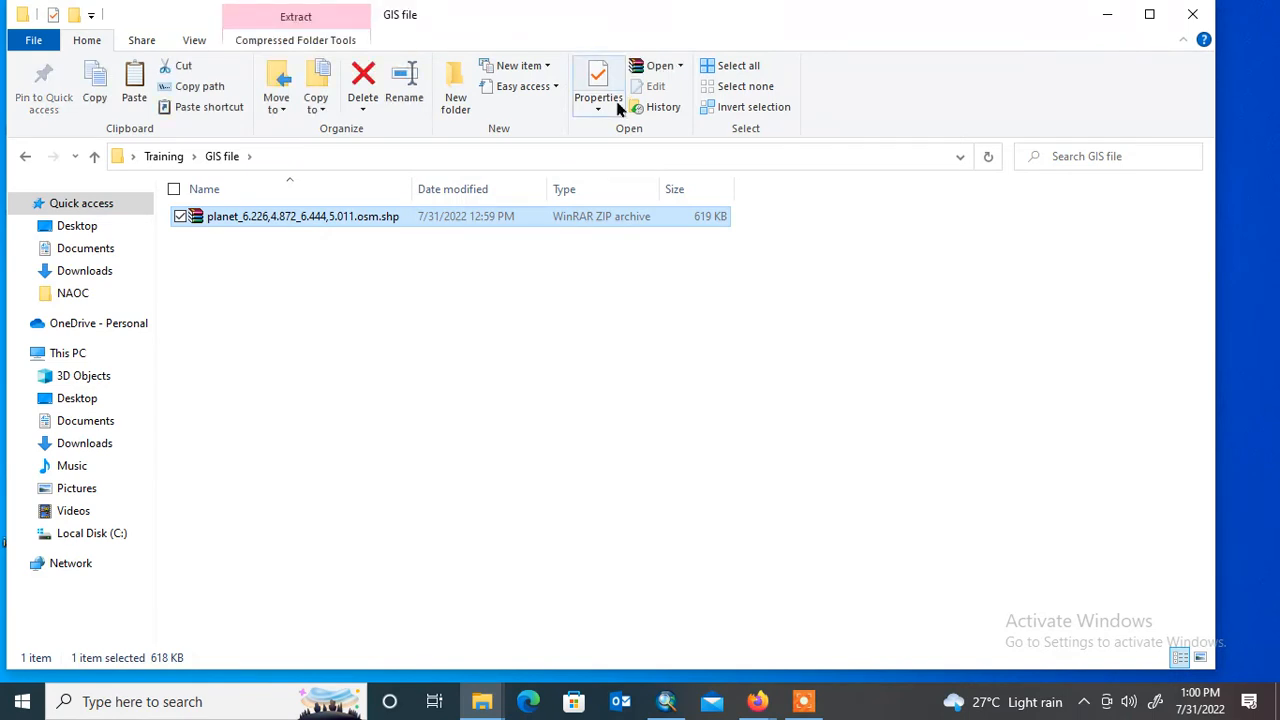
# - Extract the archive in the GIS file folder with WinRAR, keeping the proposed planet_6.226,4.872_6.444,5.011.osm.shp destination folder
pyautogui.rightClick(497, 216)
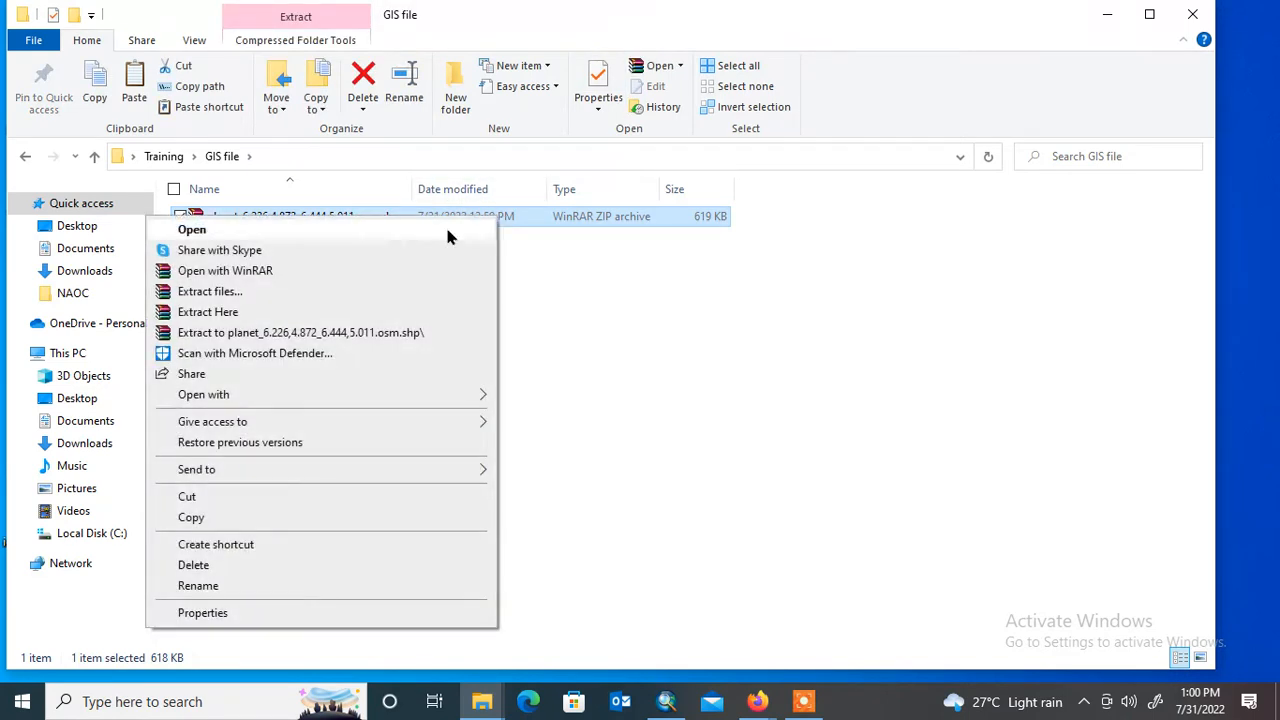
pyautogui.click(257, 302)
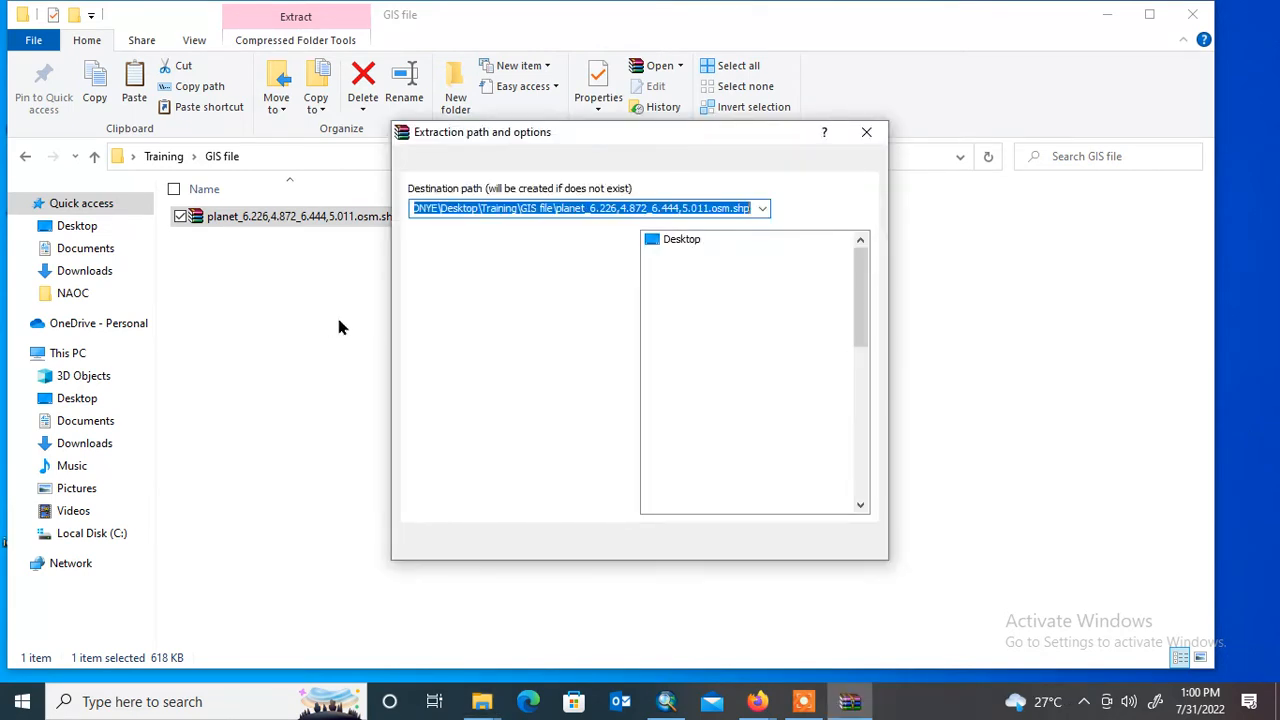
pyautogui.click(695, 543)
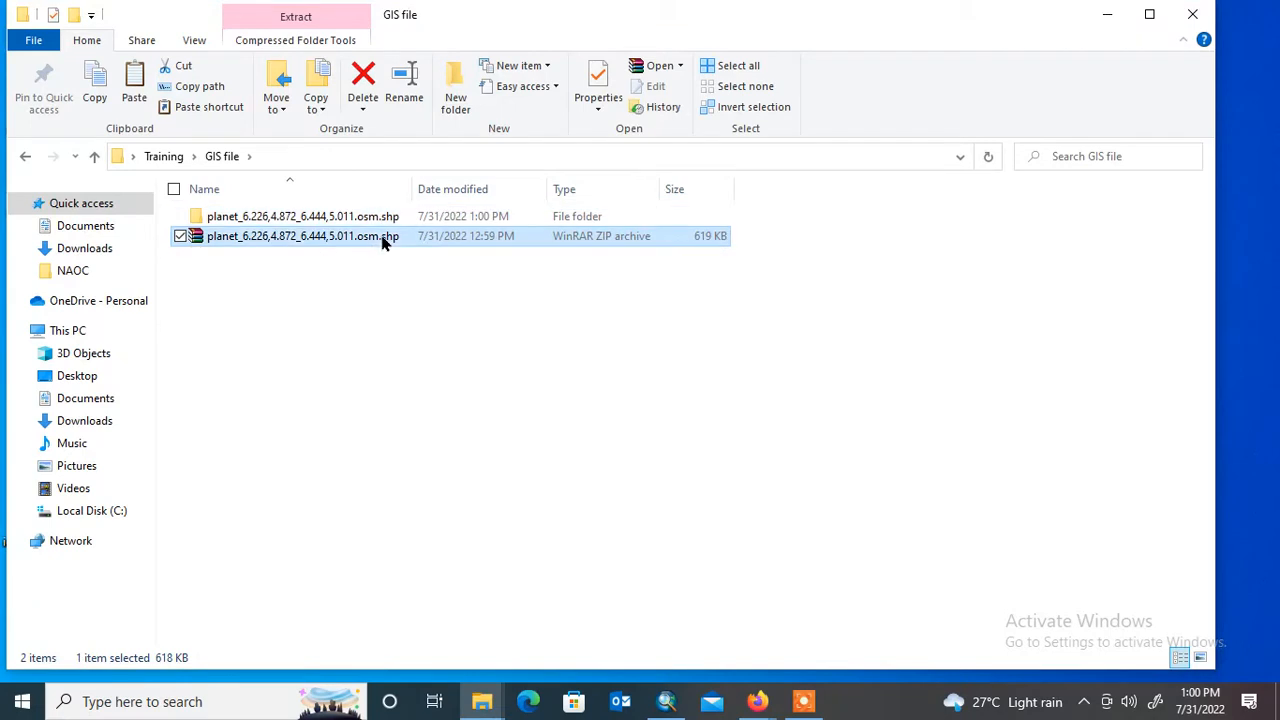
# - Examine the extracted shapefiles in the nested shape folder, then close the folder window
pyautogui.click(386, 240)
pyautogui.click(433, 218)
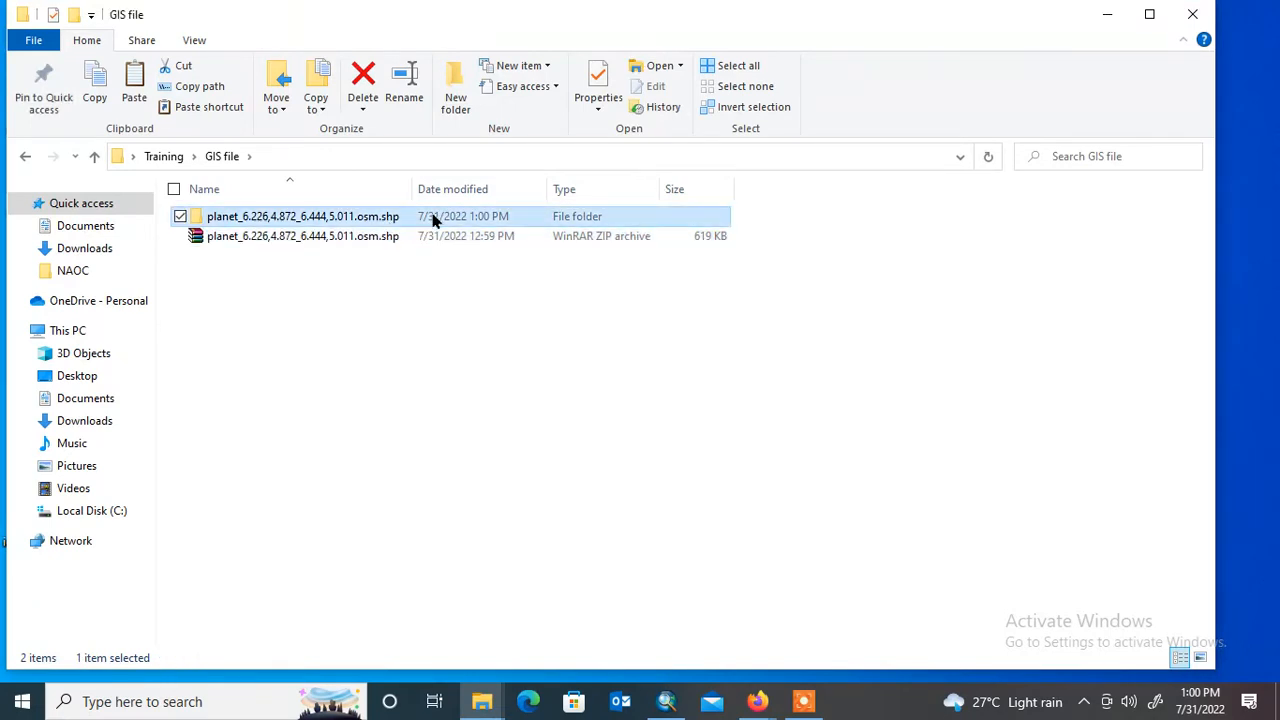
pyautogui.doubleClick(432, 217)
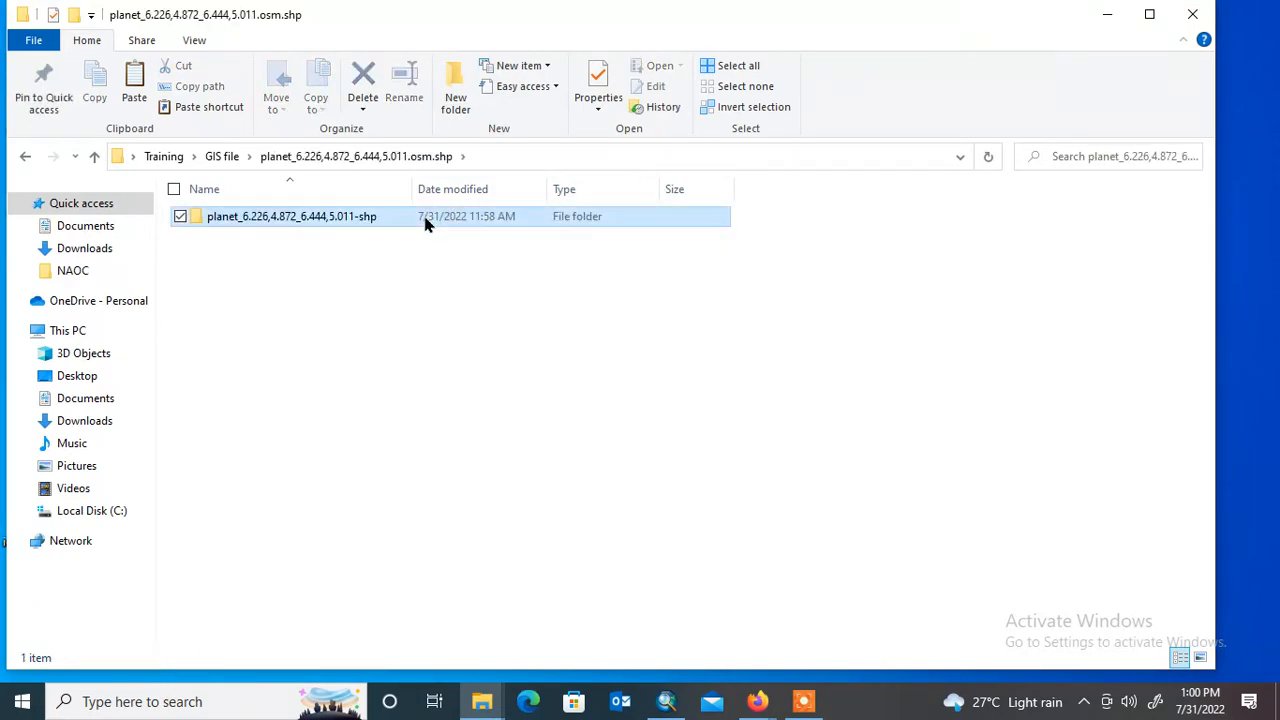
pyautogui.doubleClick(428, 220)
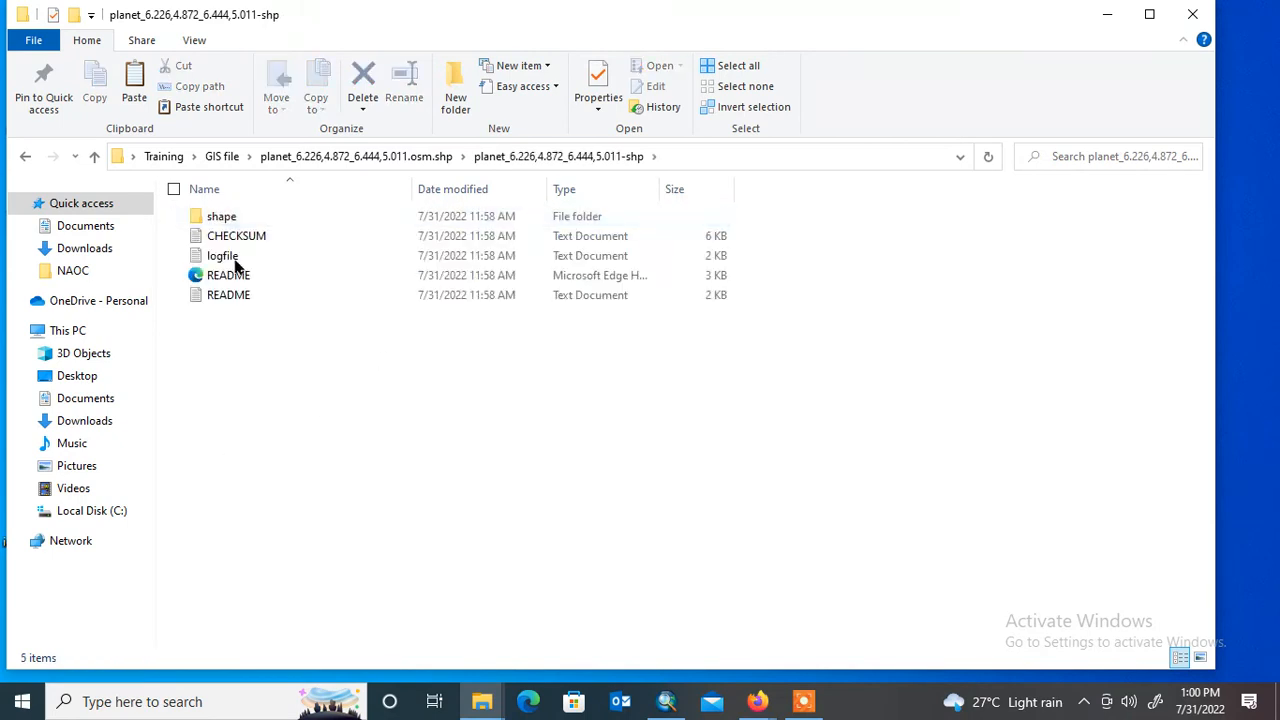
pyautogui.click(278, 208)
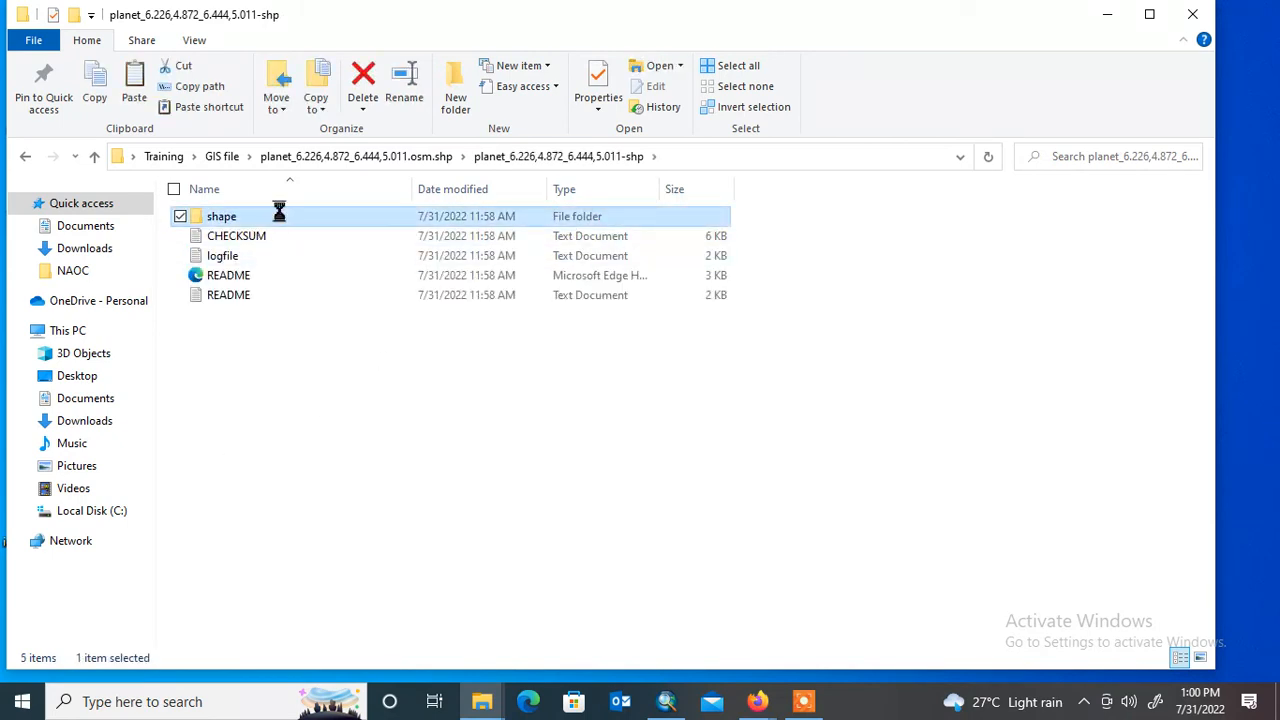
pyautogui.scroll(-4, 420, 440)
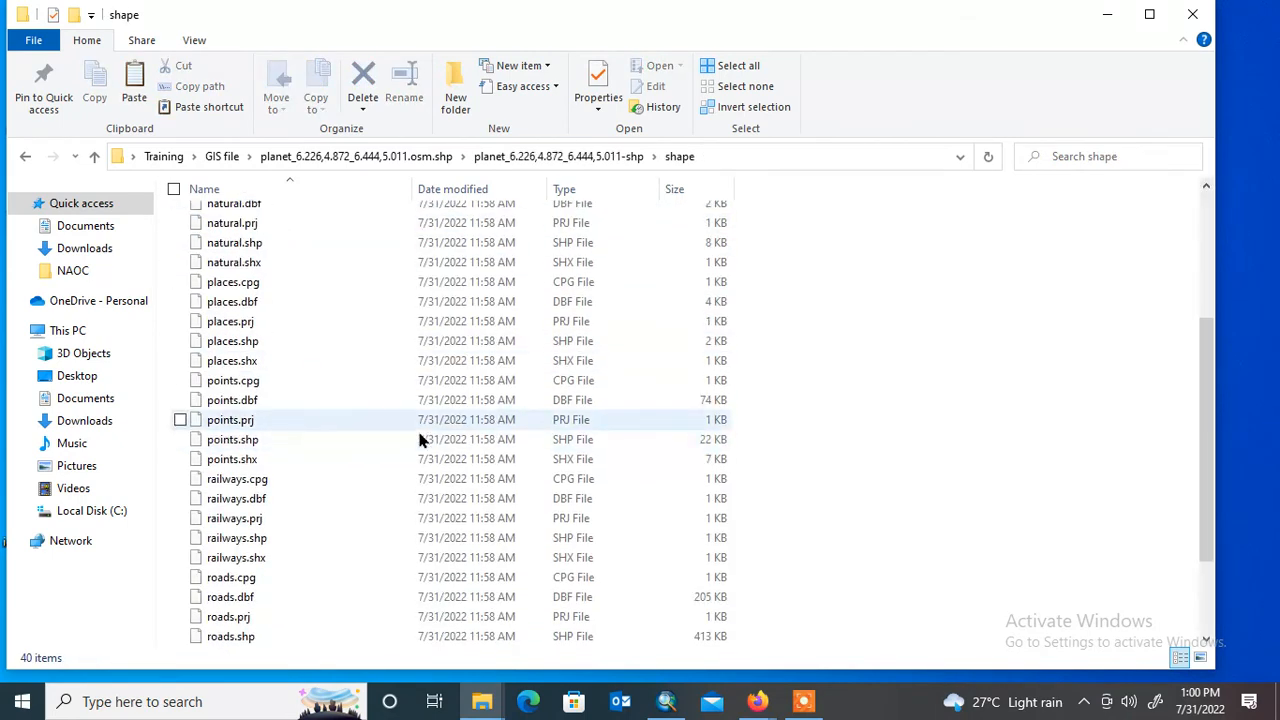
pyautogui.scroll(-3, 420, 440)
pyautogui.click(1192, 14)
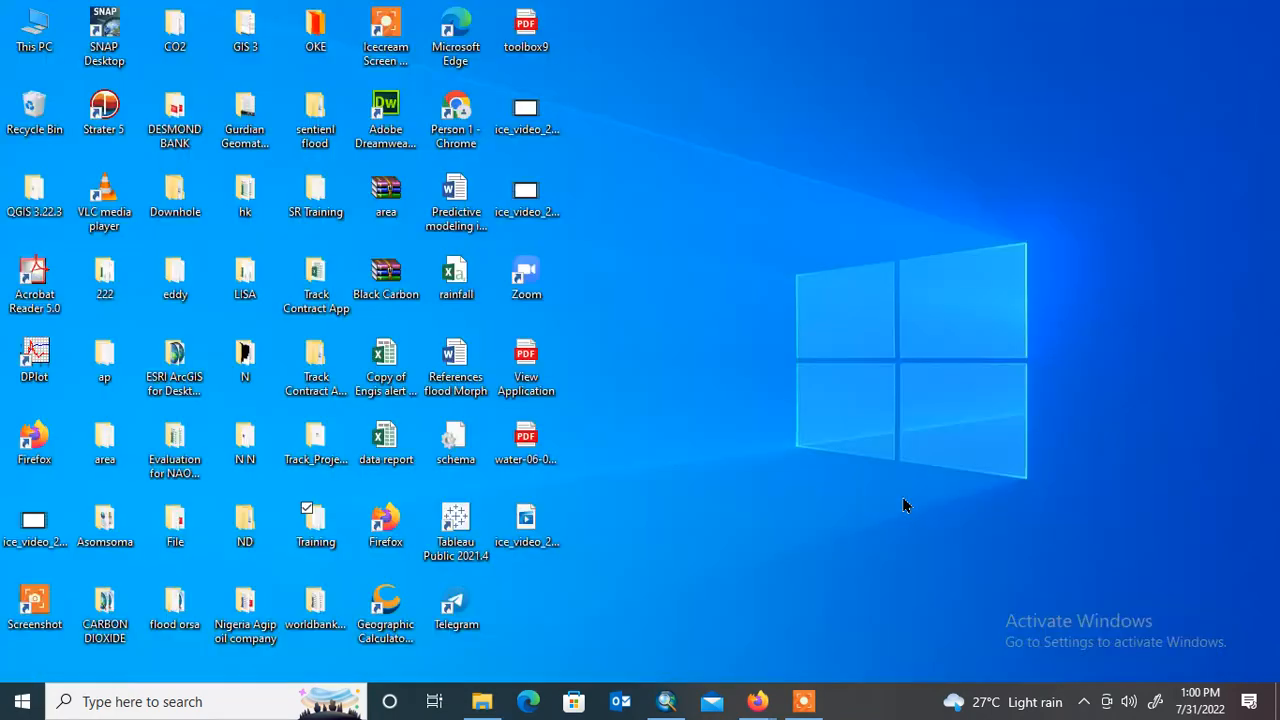
# - Switch to ArcMap and open the Add Data dialog for the Layers data frame
pyautogui.click(803, 702)
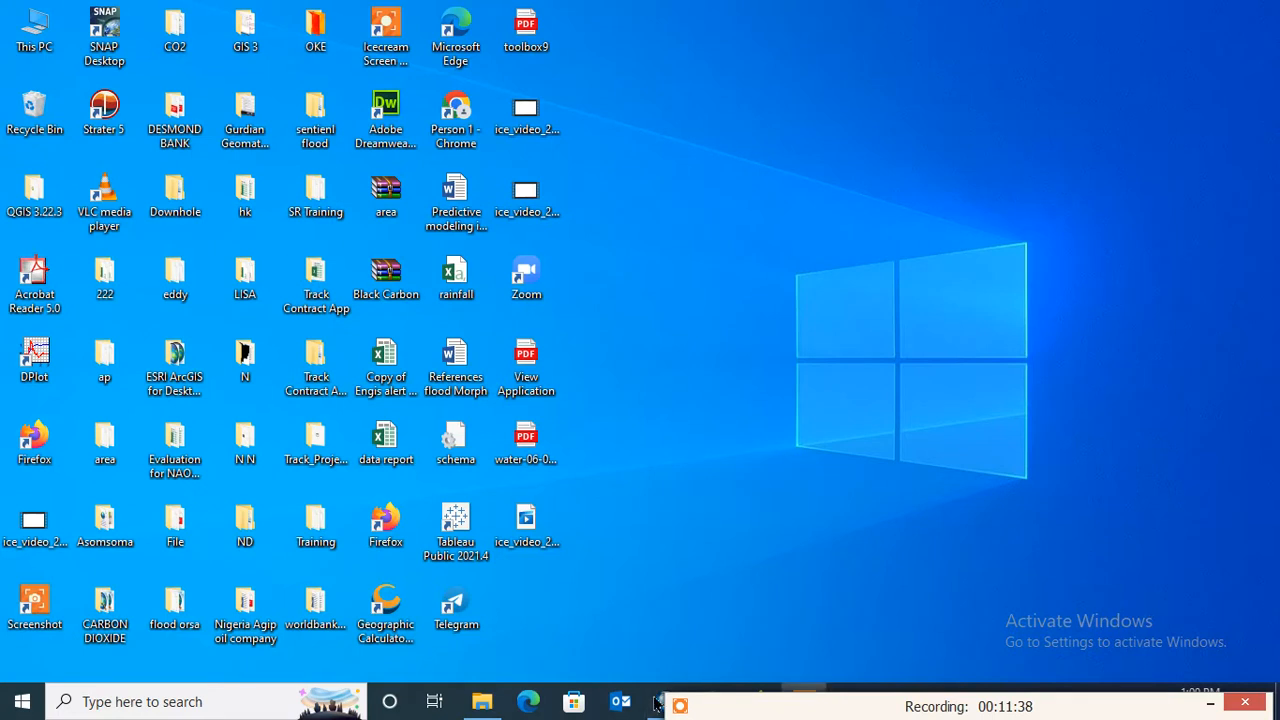
pyautogui.moveTo(722, 698); pyautogui.dragTo(670, 719)
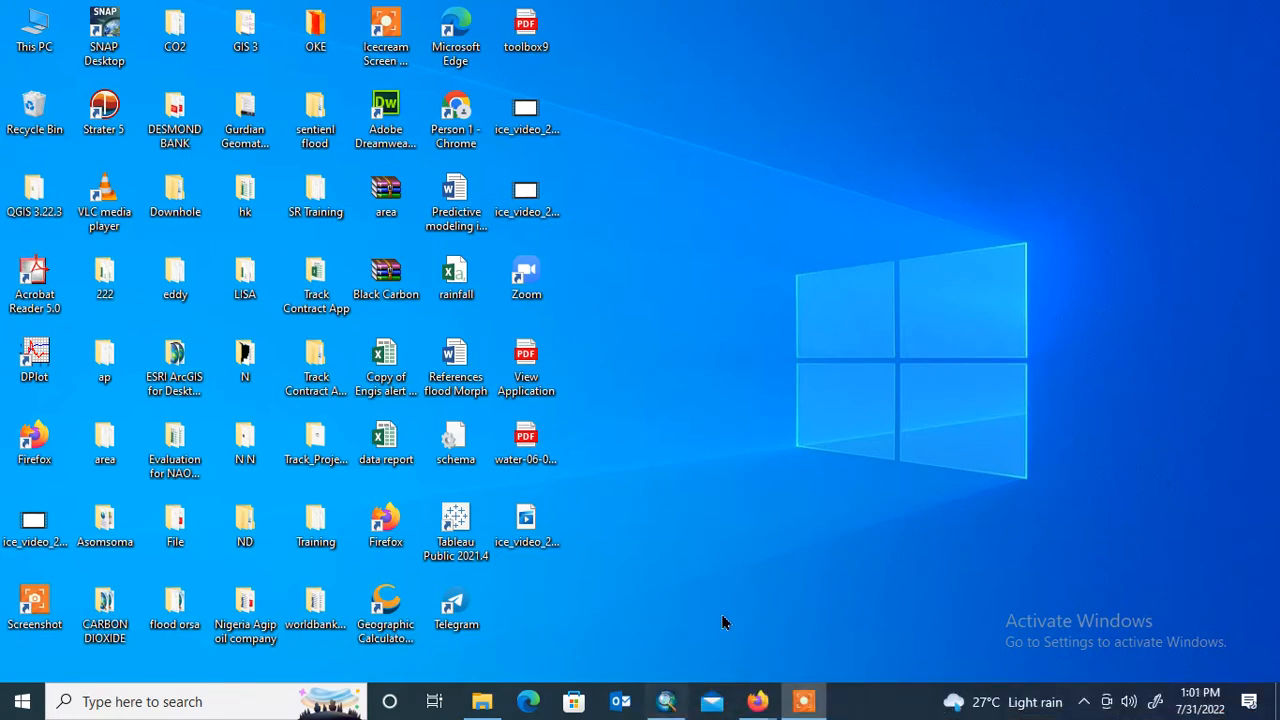
pyautogui.click(668, 703)
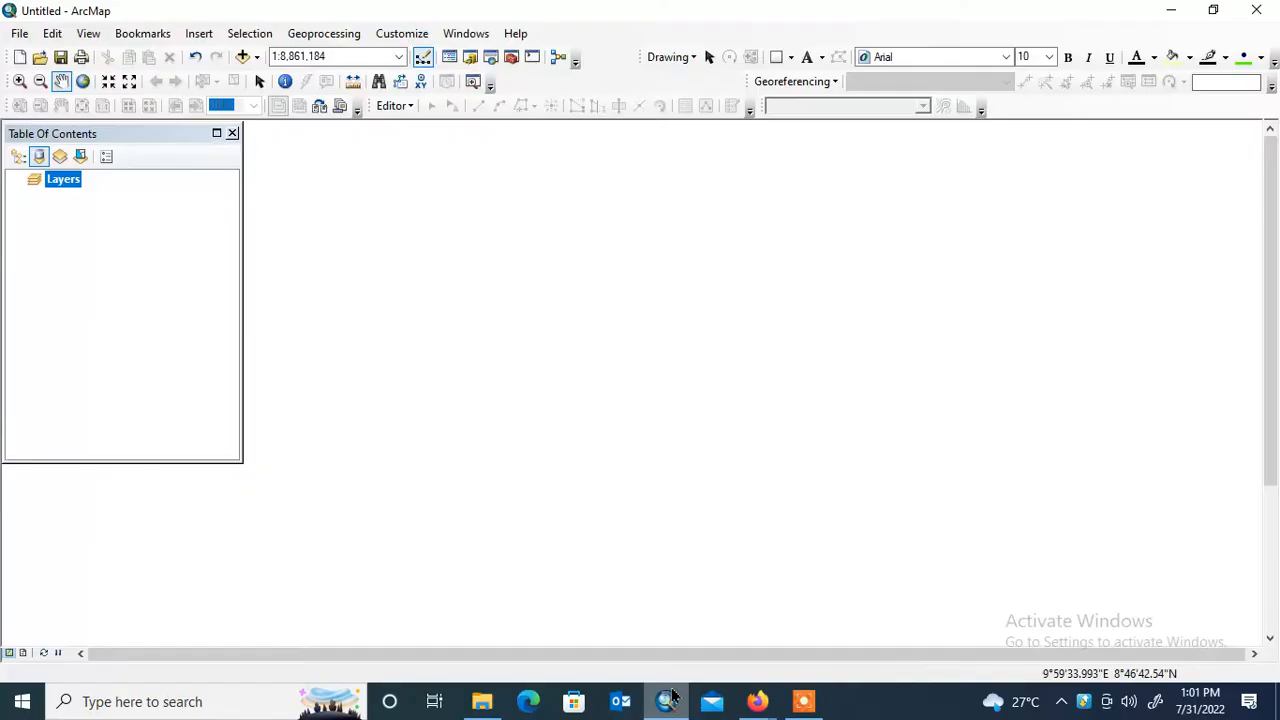
pyautogui.click(808, 708)
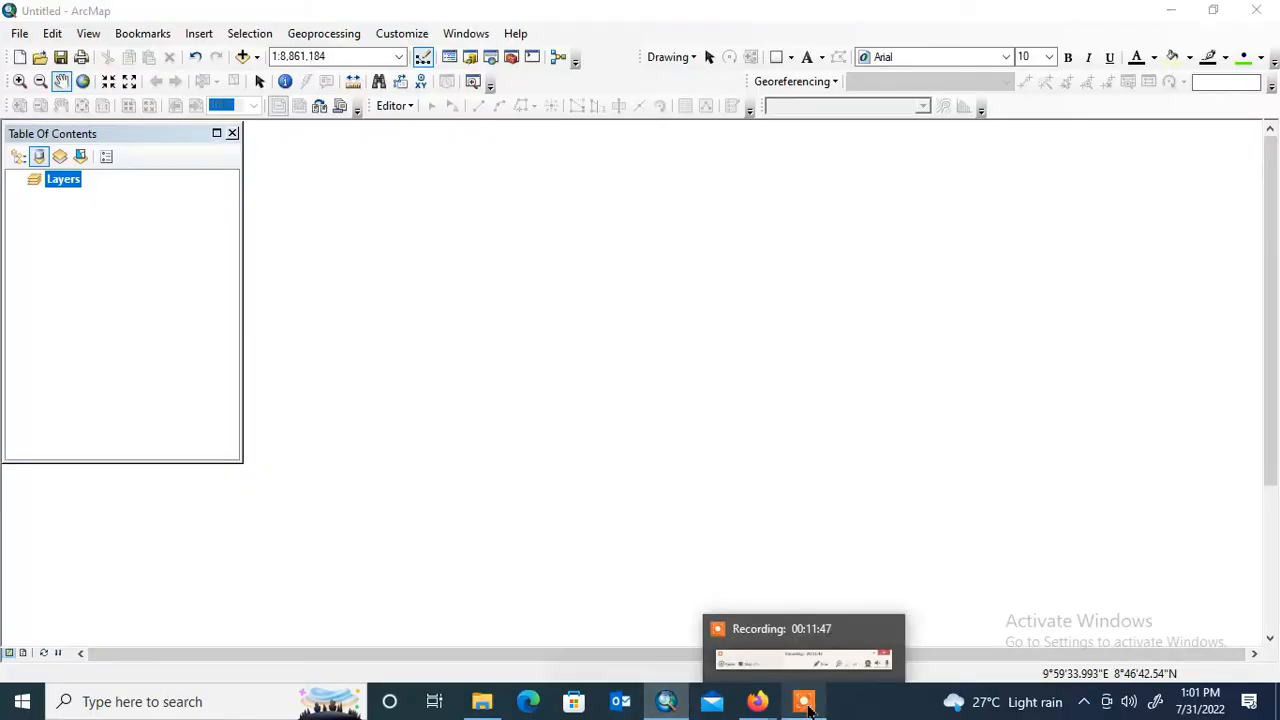
pyautogui.rightClick(667, 703)
pyautogui.click(562, 367)
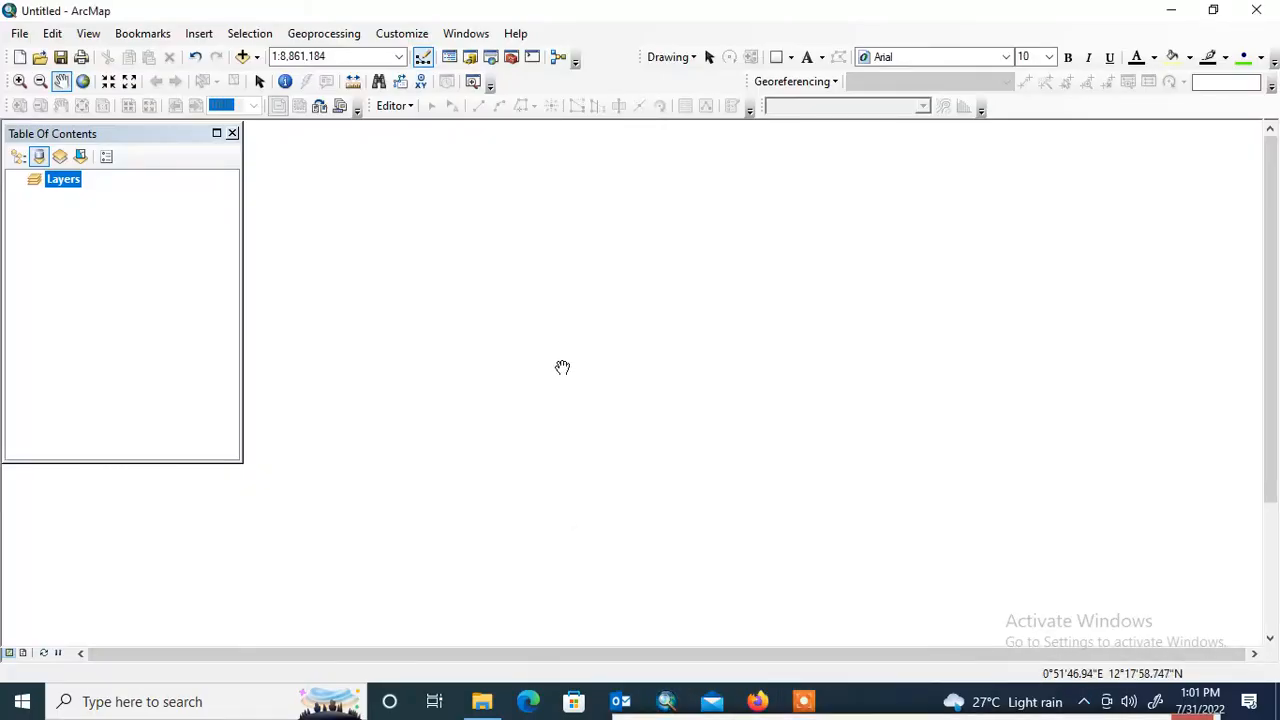
pyautogui.rightClick(99, 177)
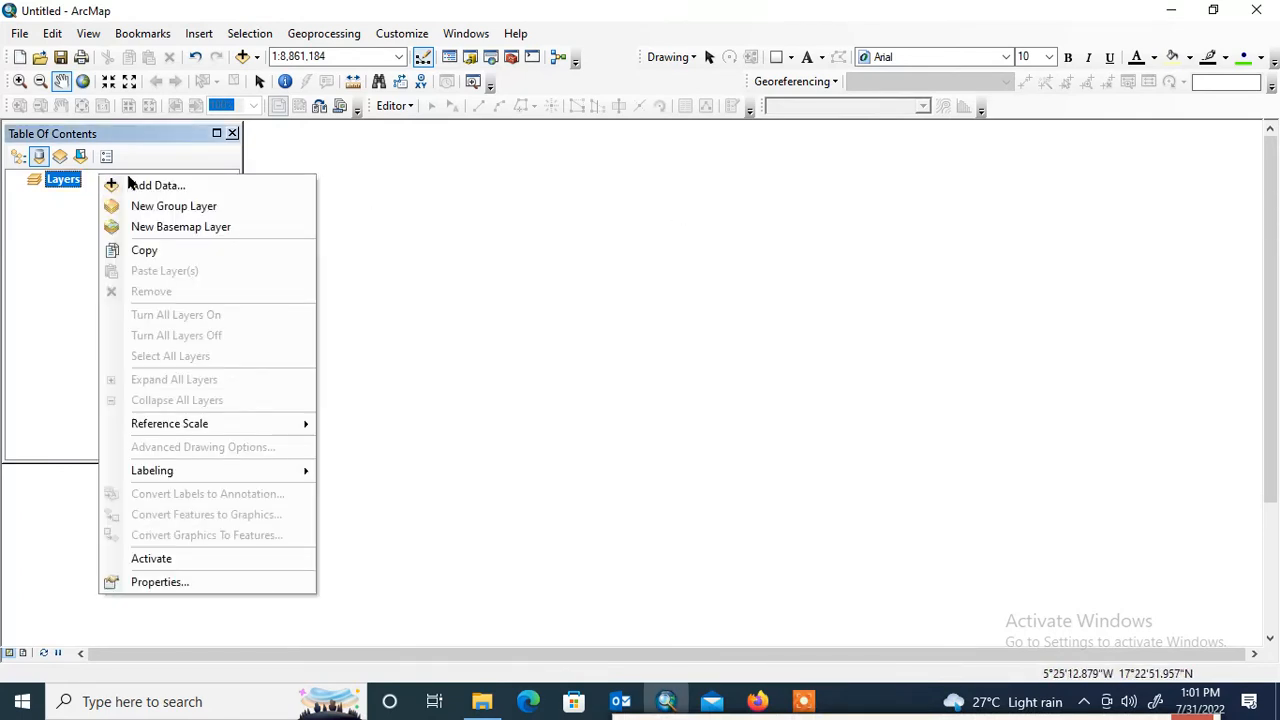
pyautogui.rightClick(73, 179)
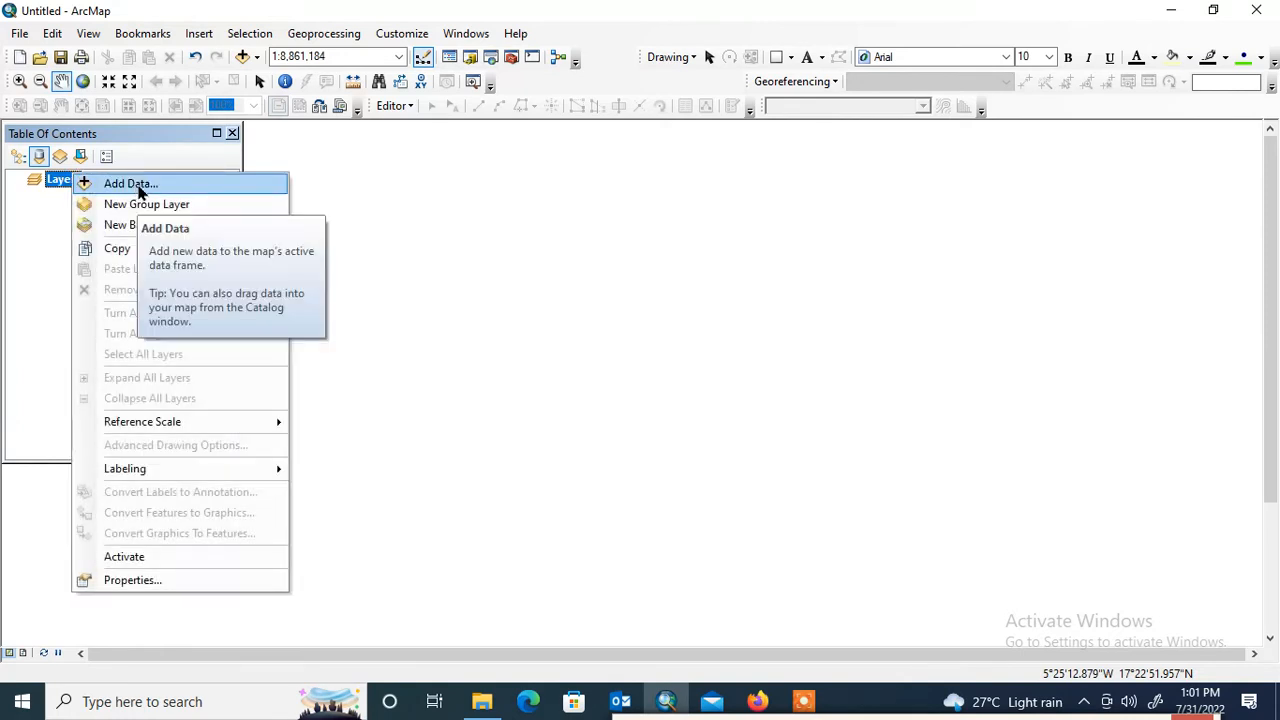
pyautogui.click(141, 187)
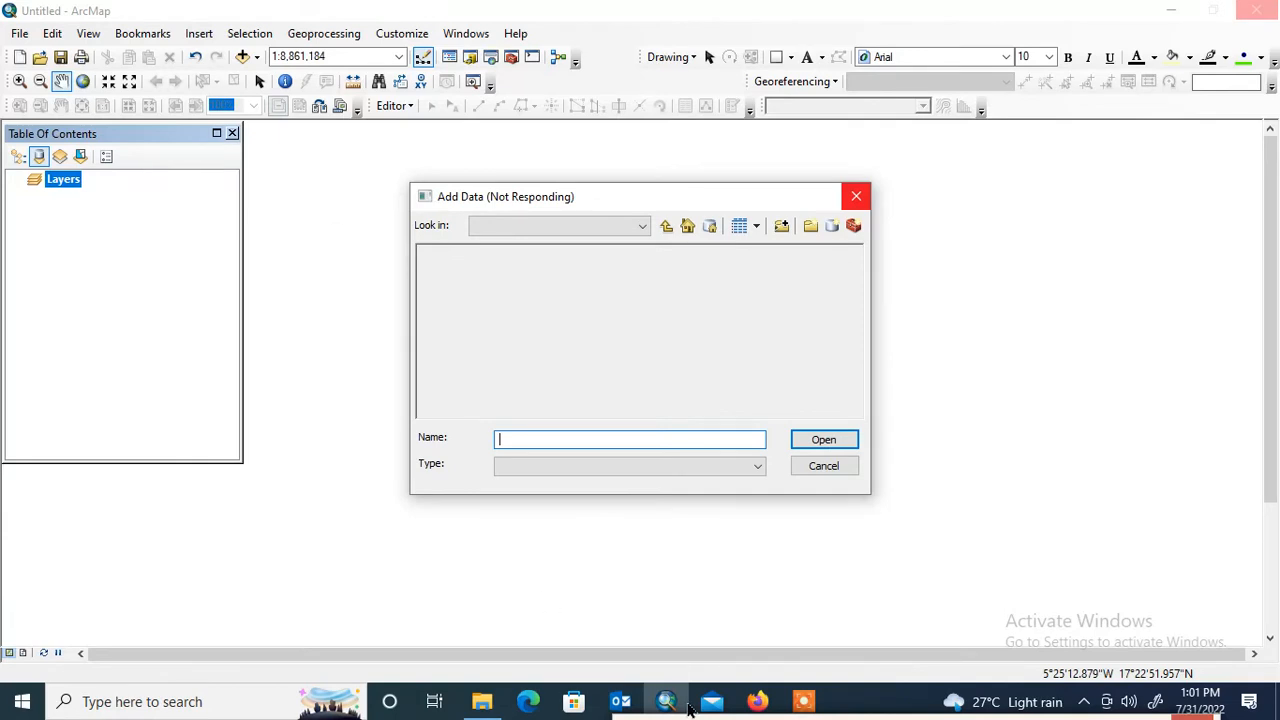
pyautogui.moveTo(738, 718); pyautogui.dragTo(820, 710)
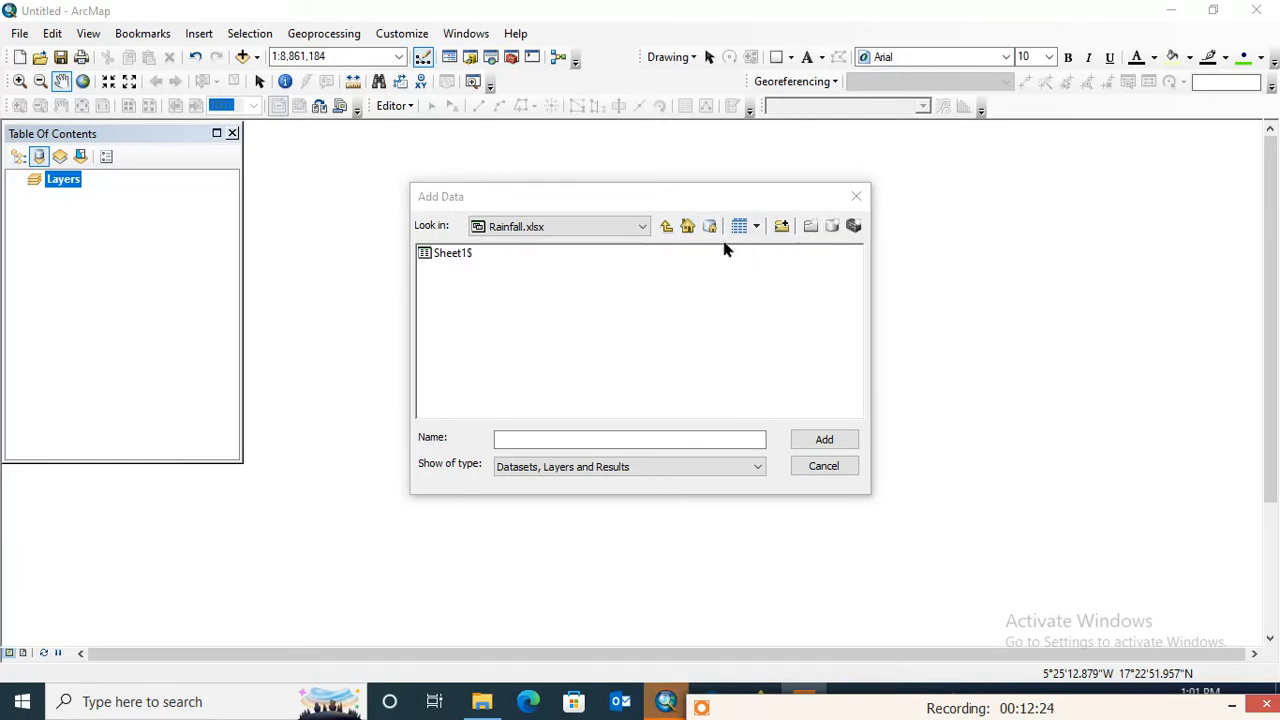
# - Add a folder connection to the GIS file folder inside the desktop's Training folder
pyautogui.click(666, 227)
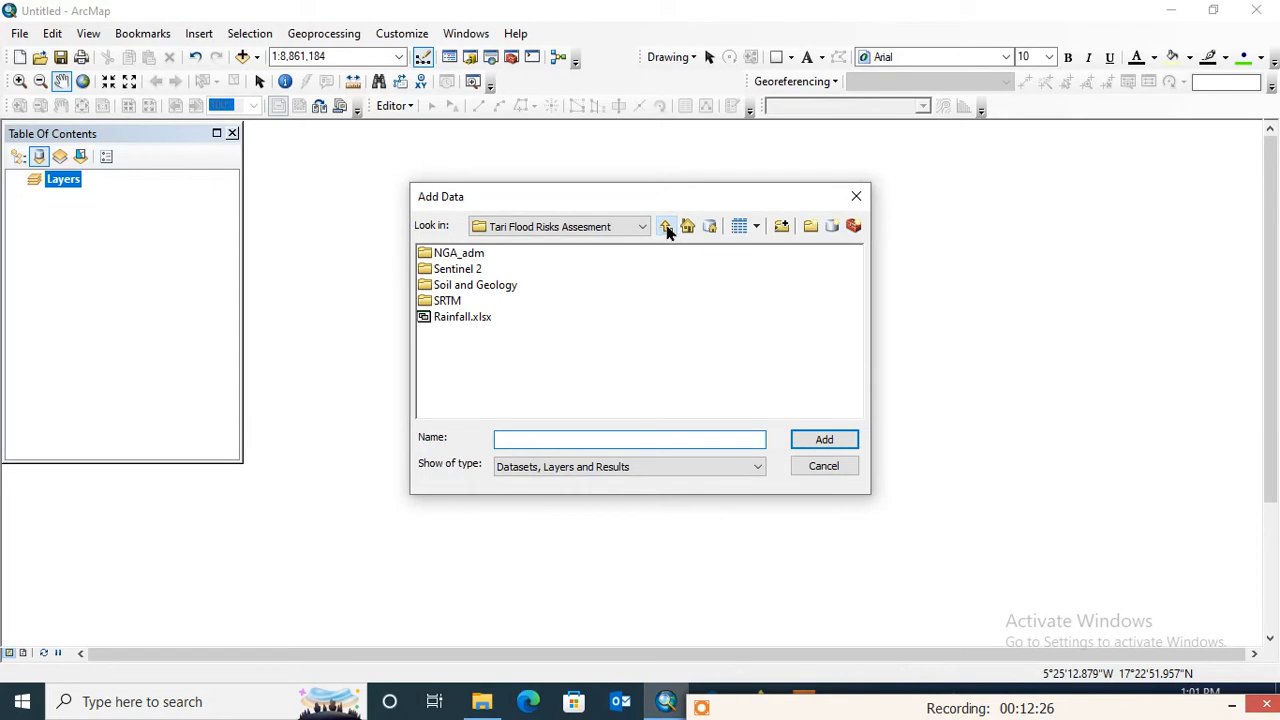
pyautogui.click(666, 227)
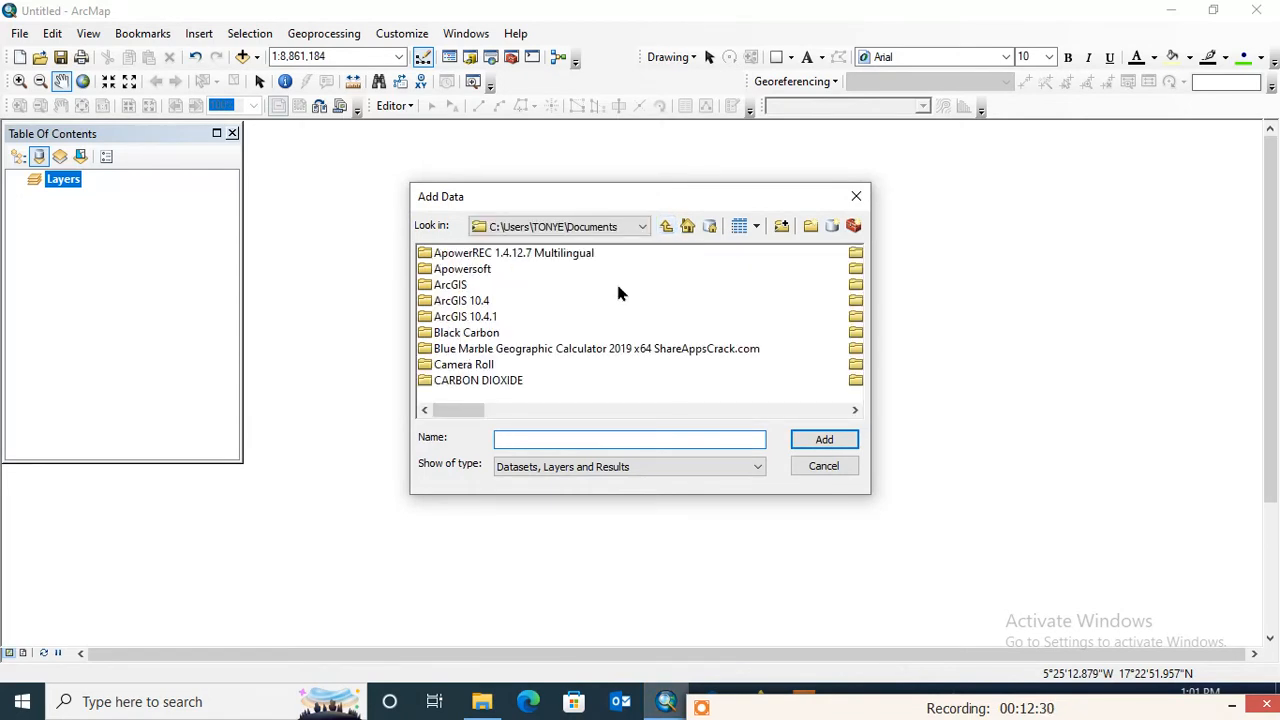
pyautogui.click(784, 227)
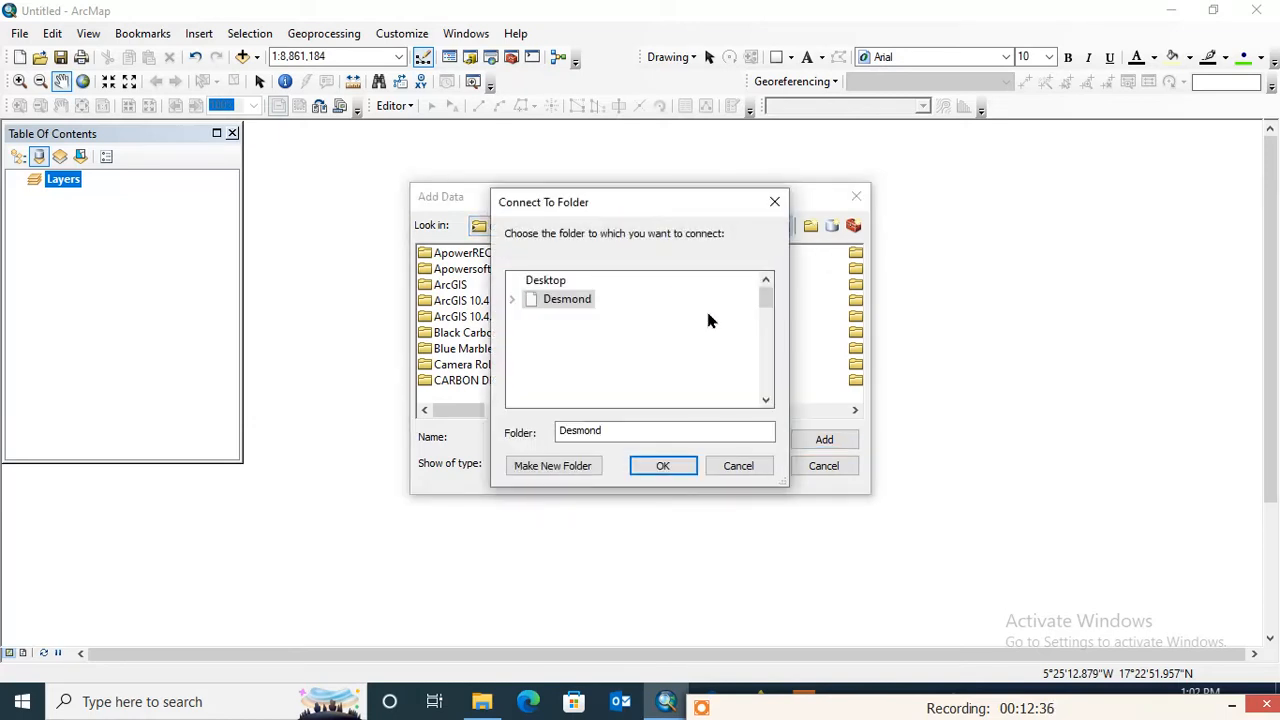
pyautogui.click(555, 283)
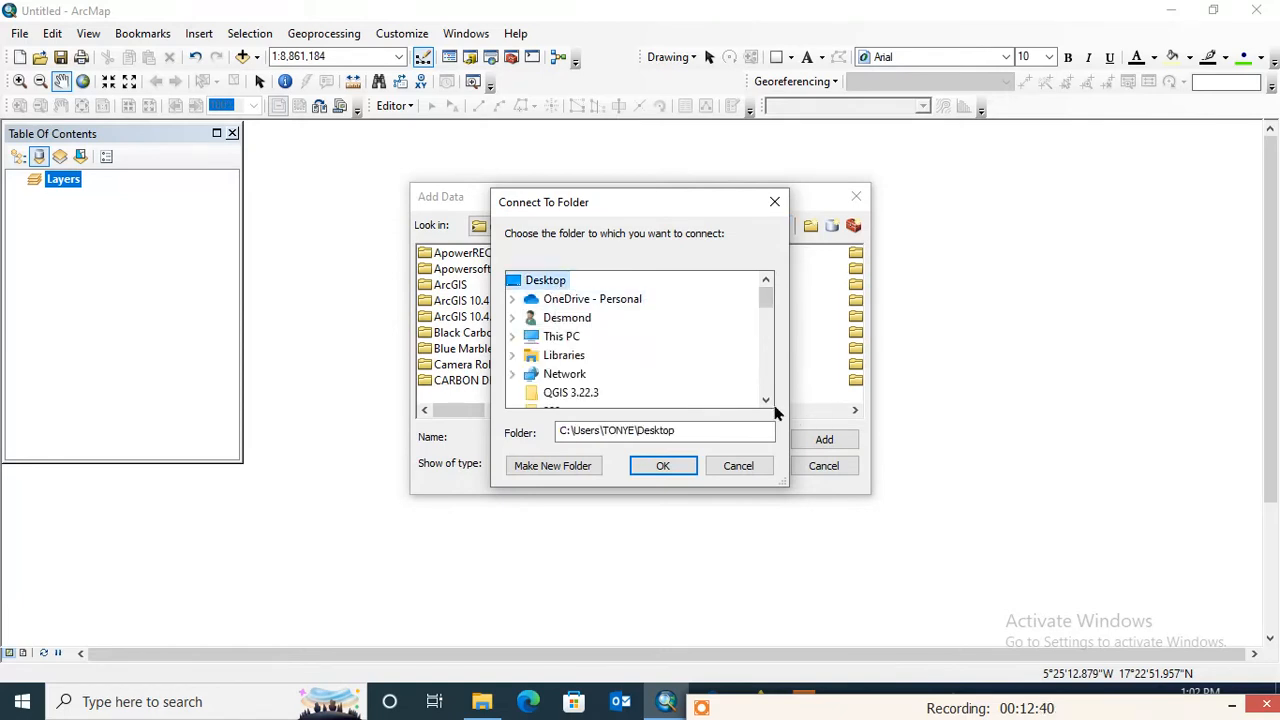
pyautogui.scroll(-6, 767, 402)
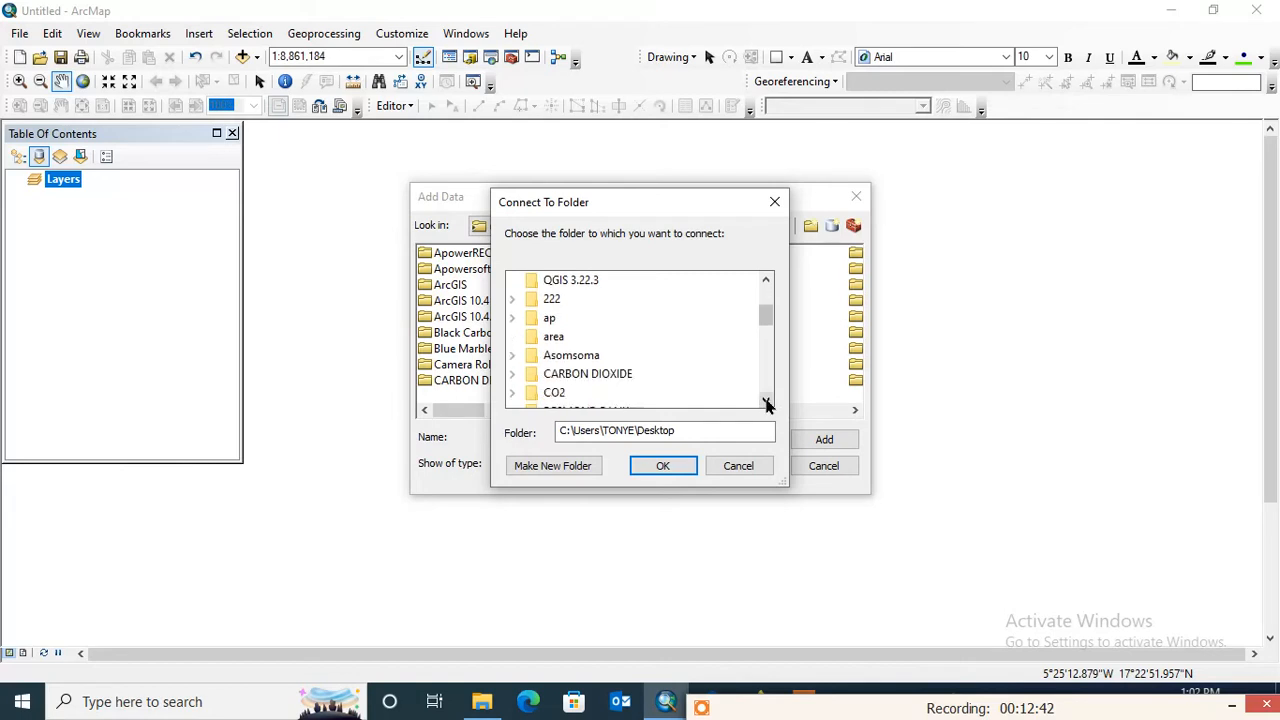
pyautogui.scroll(-9, 767, 402)
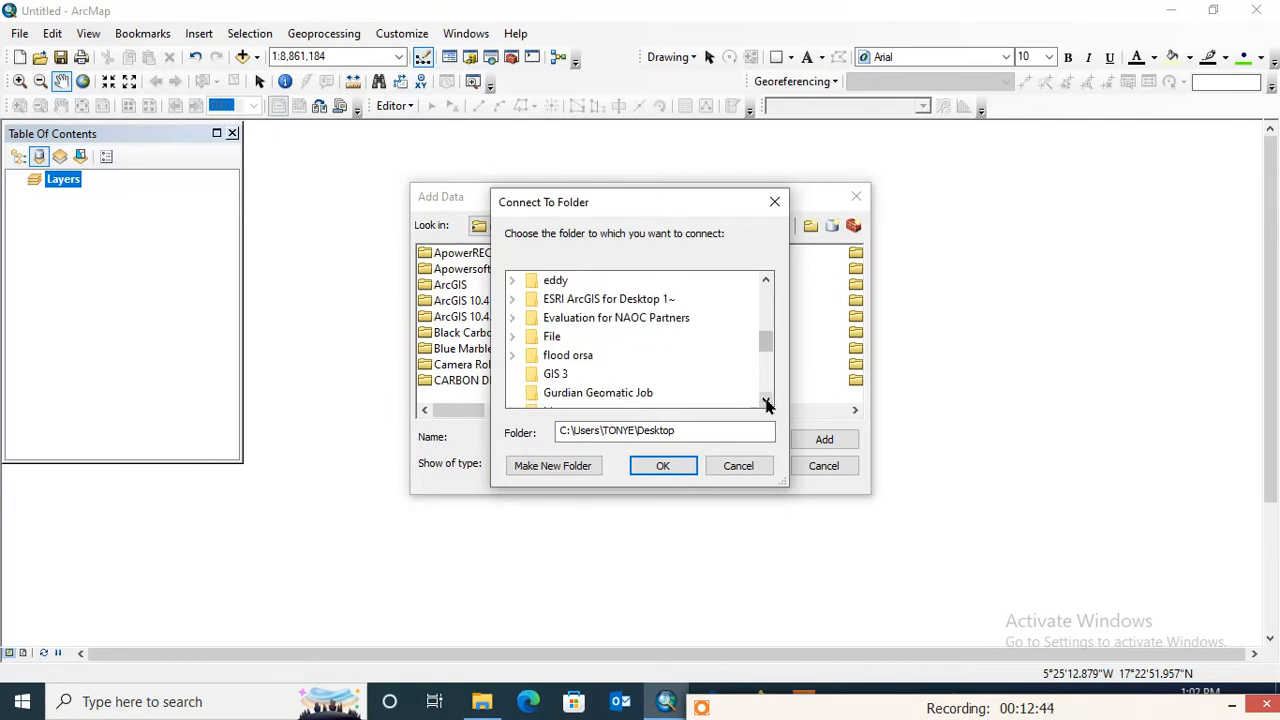
pyautogui.scroll(-3, 767, 402)
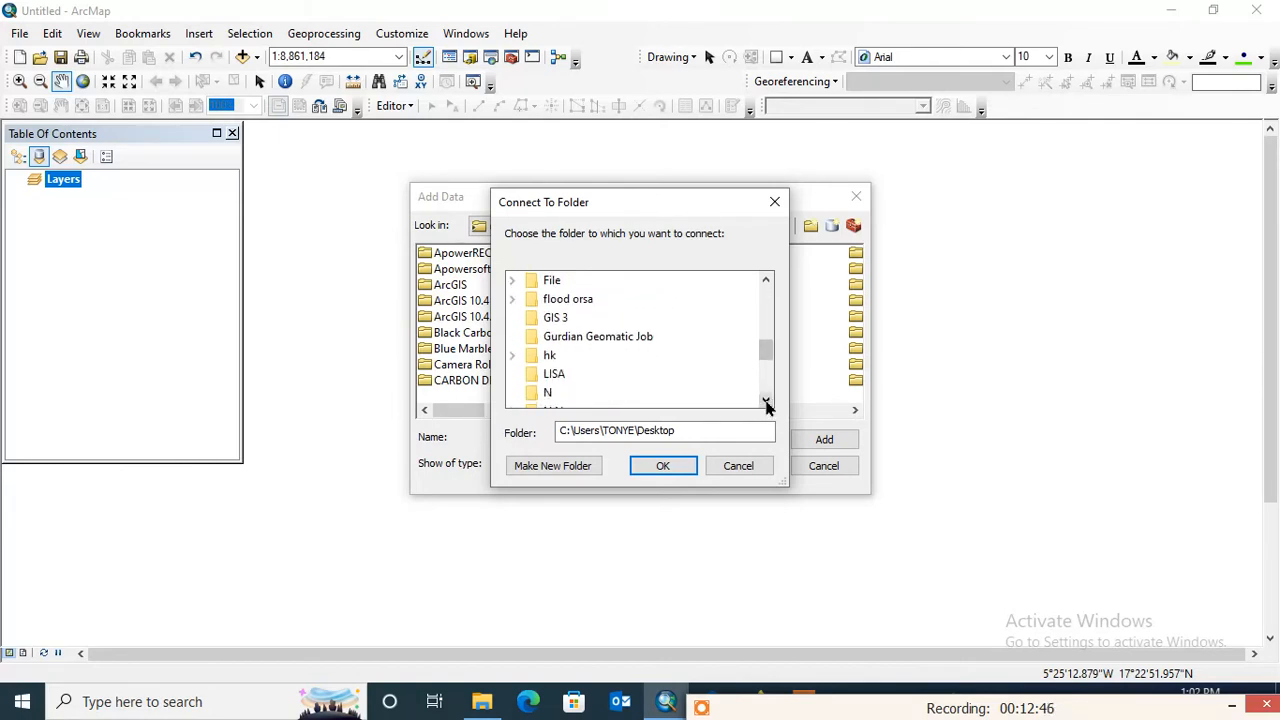
pyautogui.scroll(-8, 767, 404)
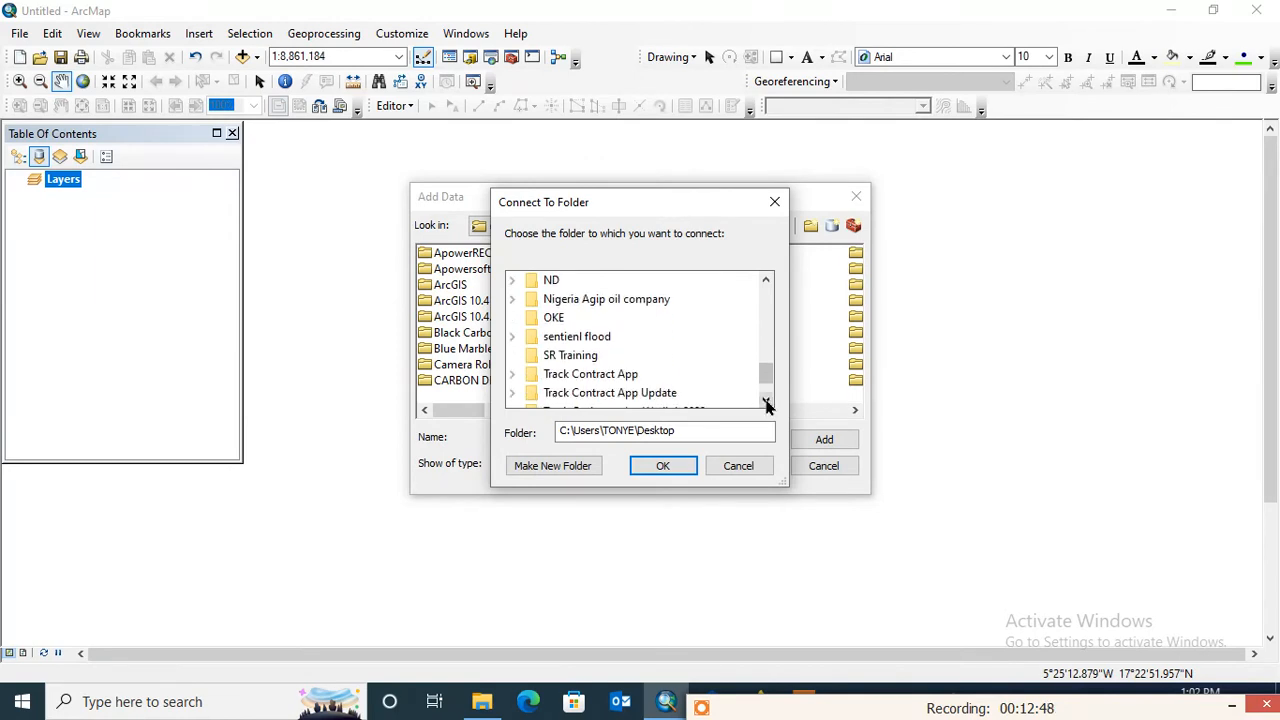
pyautogui.scroll(-3, 767, 404)
pyautogui.doubleClick(565, 374)
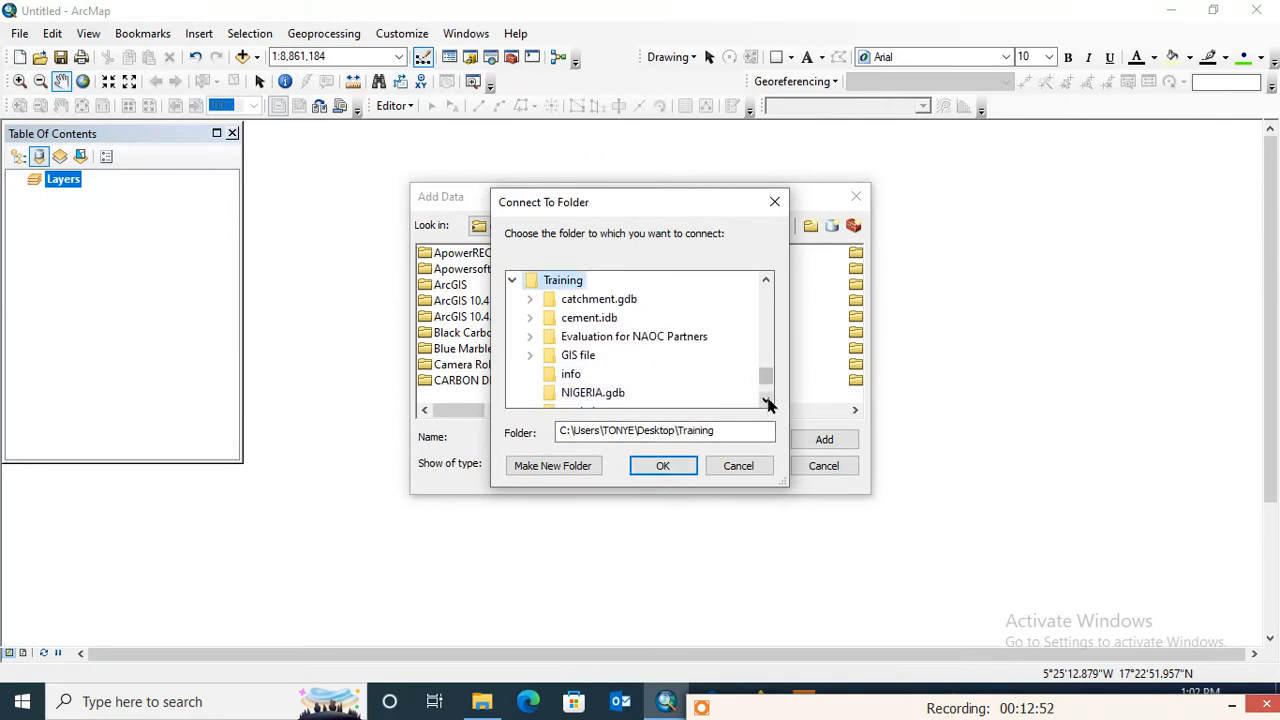
pyautogui.click(580, 358)
pyautogui.doubleClick(580, 358)
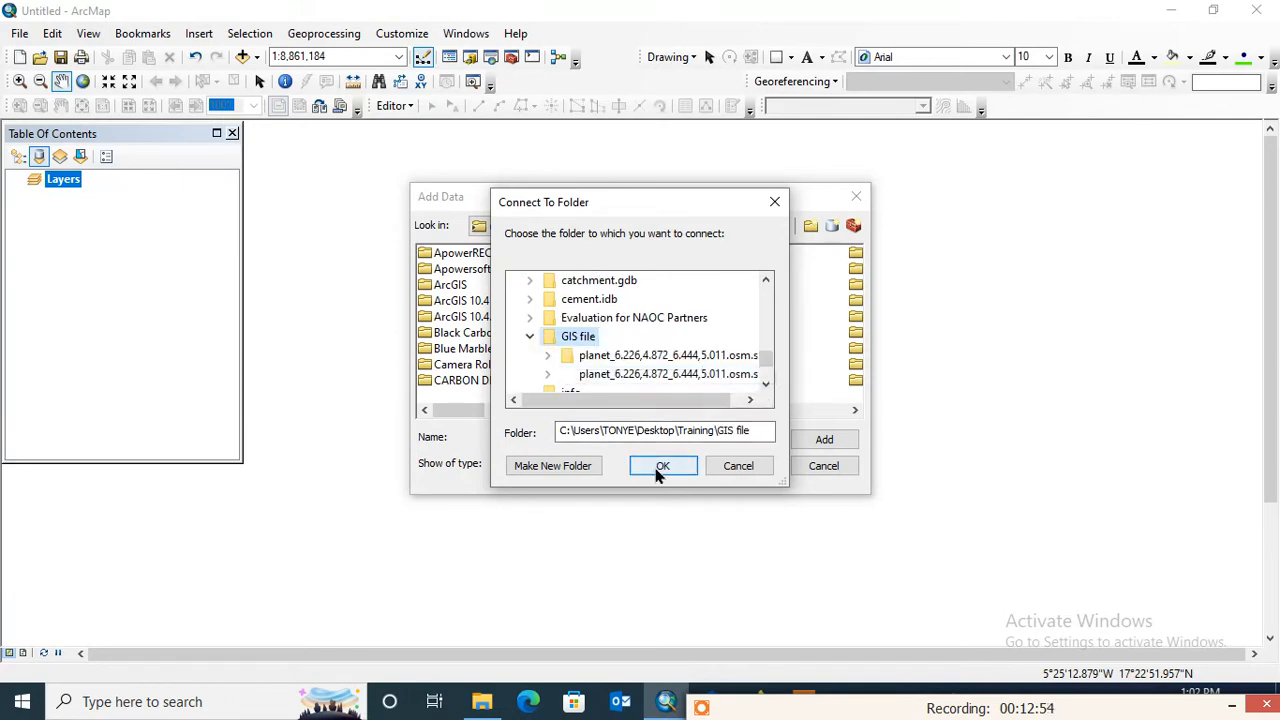
pyautogui.click(660, 470)
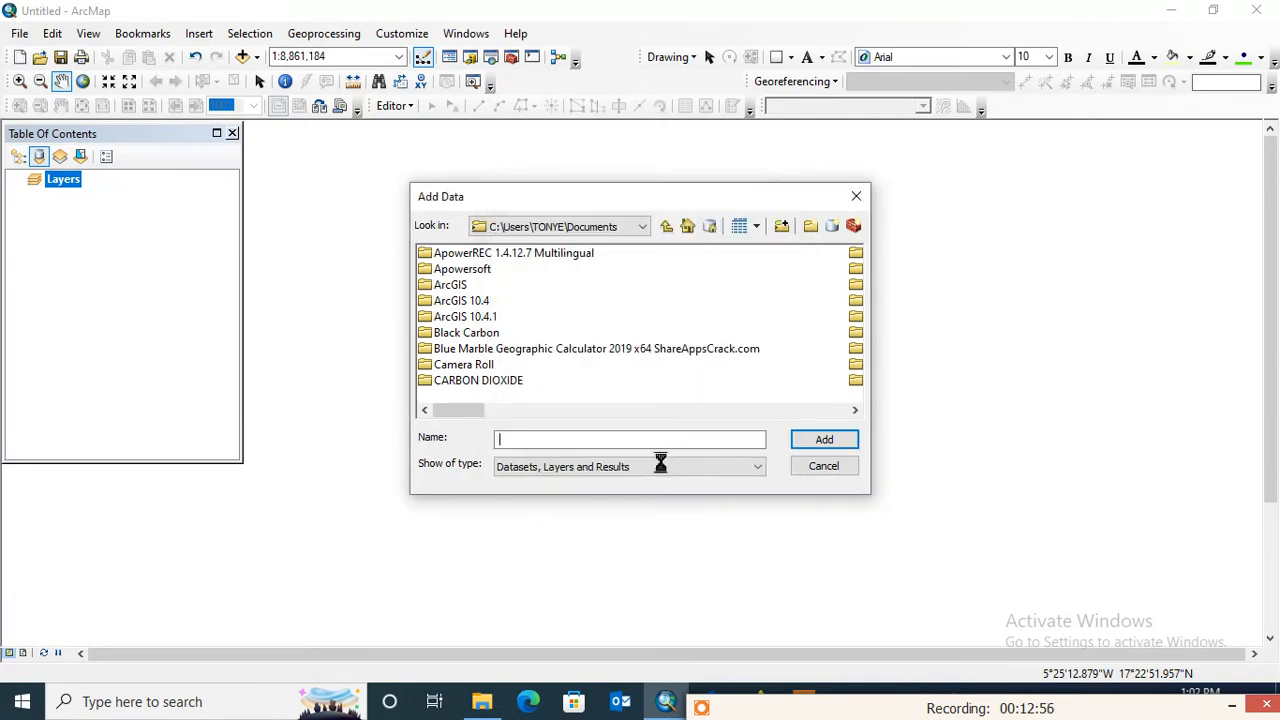
# - Add waterways.shp from the nested shape folder of the extracted planet_6.226,4.872_6.444,5.011.osm.shp data to the map
pyautogui.click(675, 441)
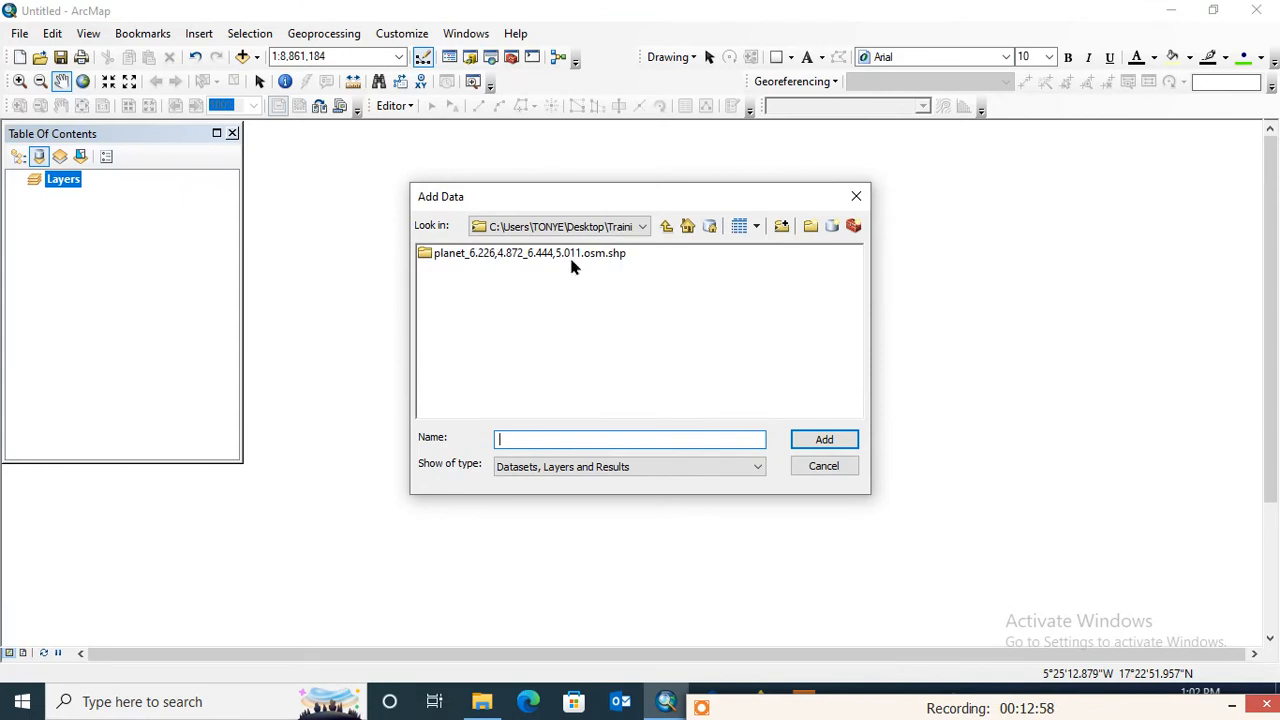
pyautogui.doubleClick(517, 258)
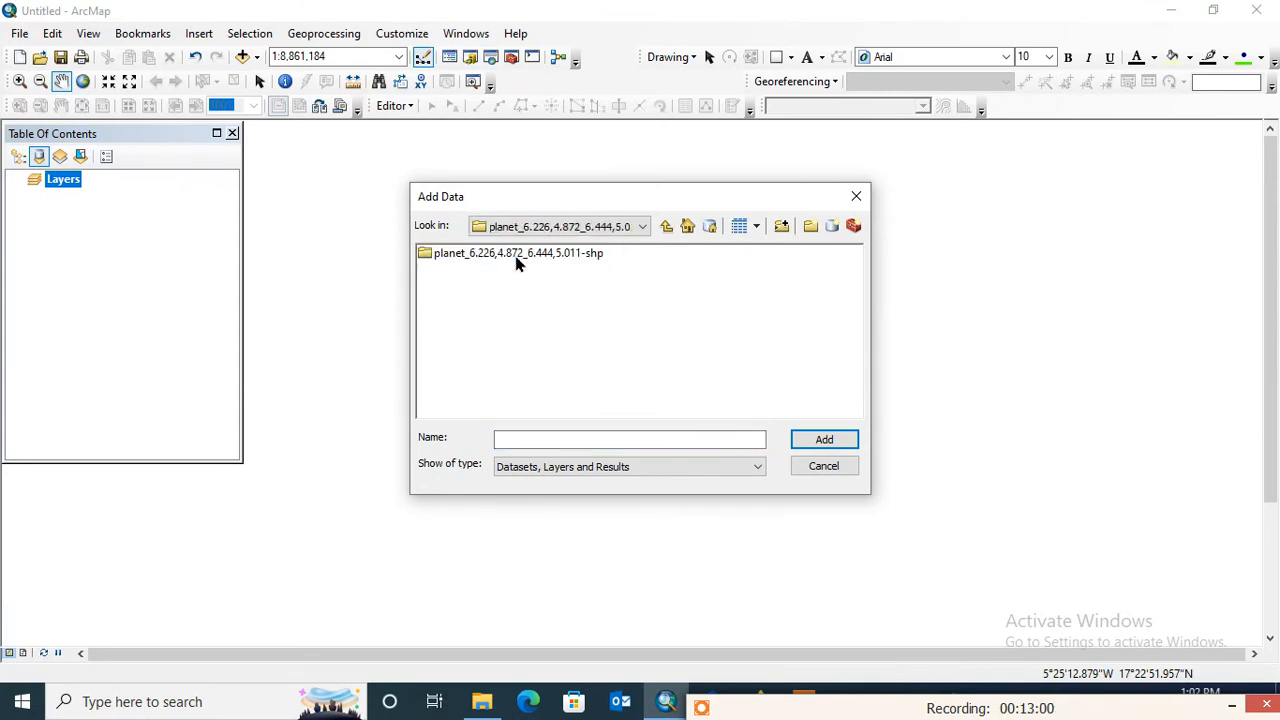
pyautogui.doubleClick(520, 257)
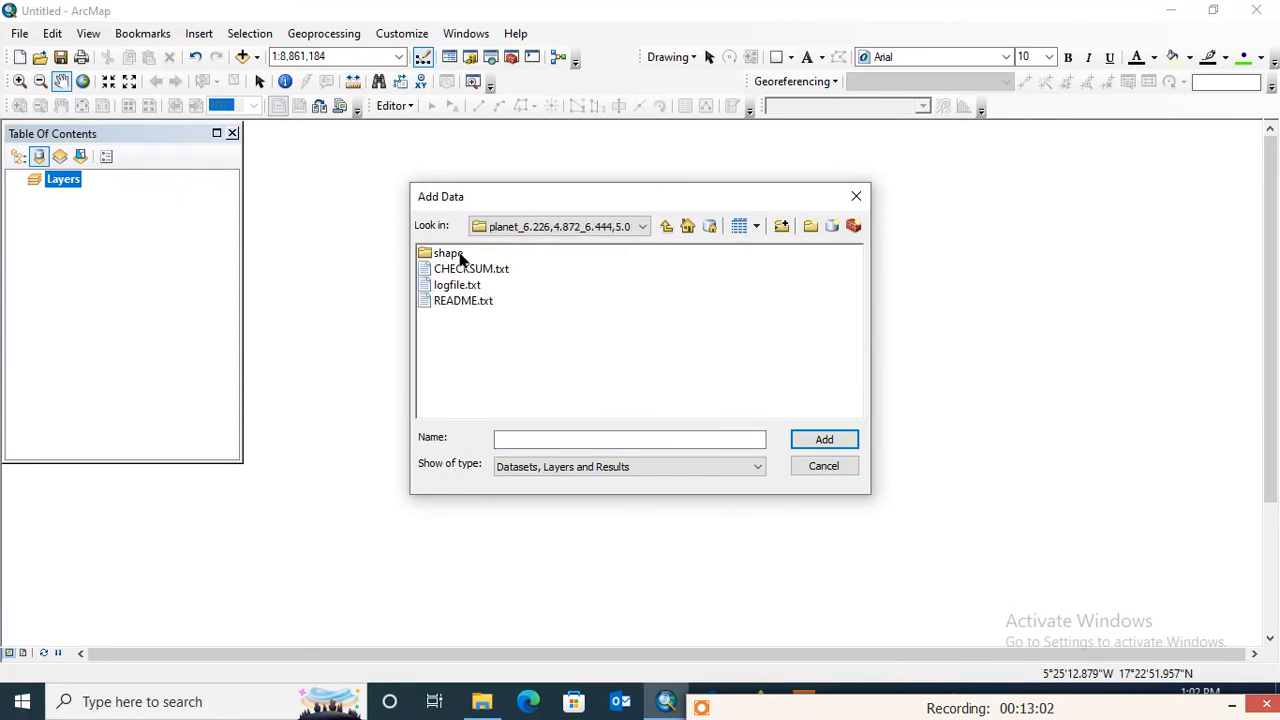
pyautogui.doubleClick(450, 254)
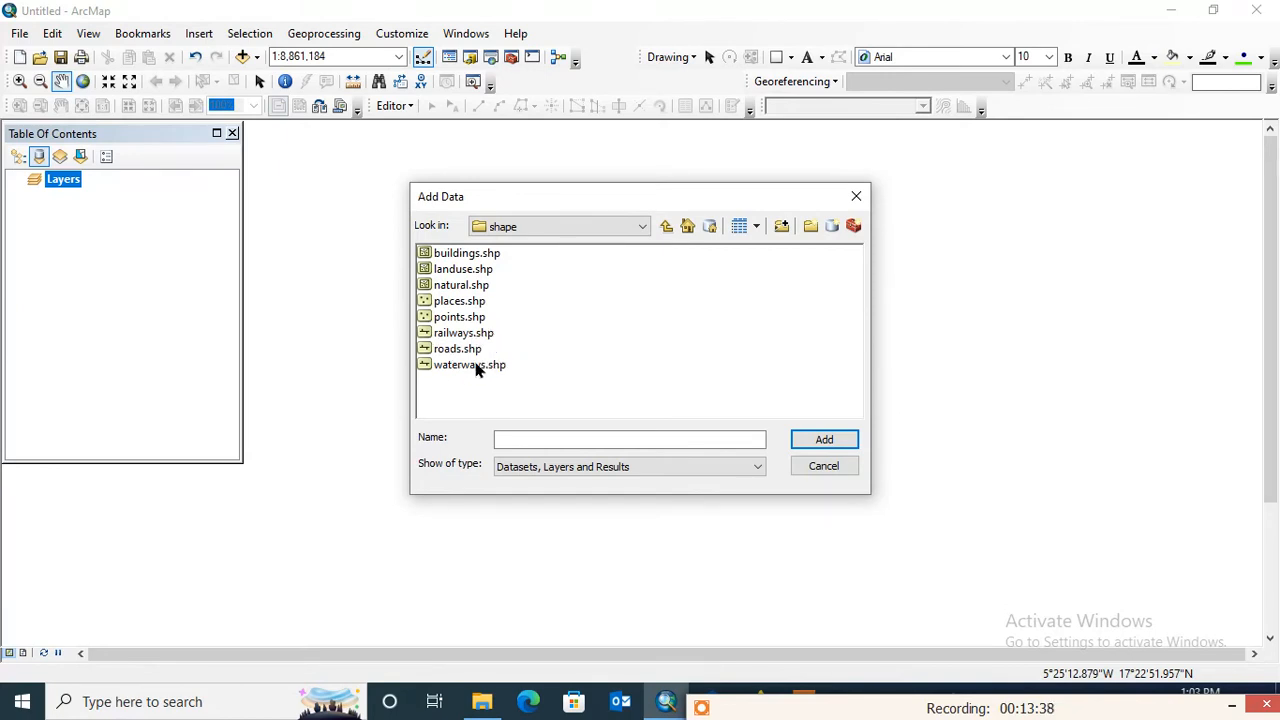
pyautogui.click(477, 366)
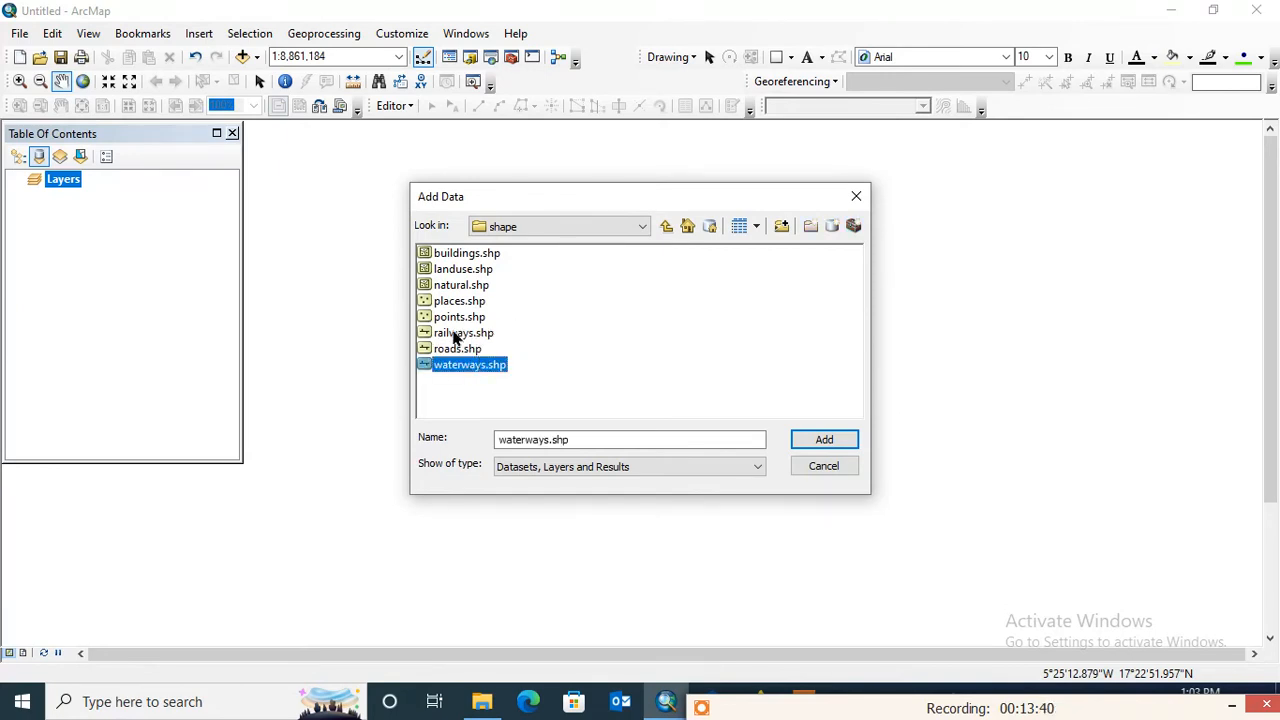
pyautogui.click(823, 443)
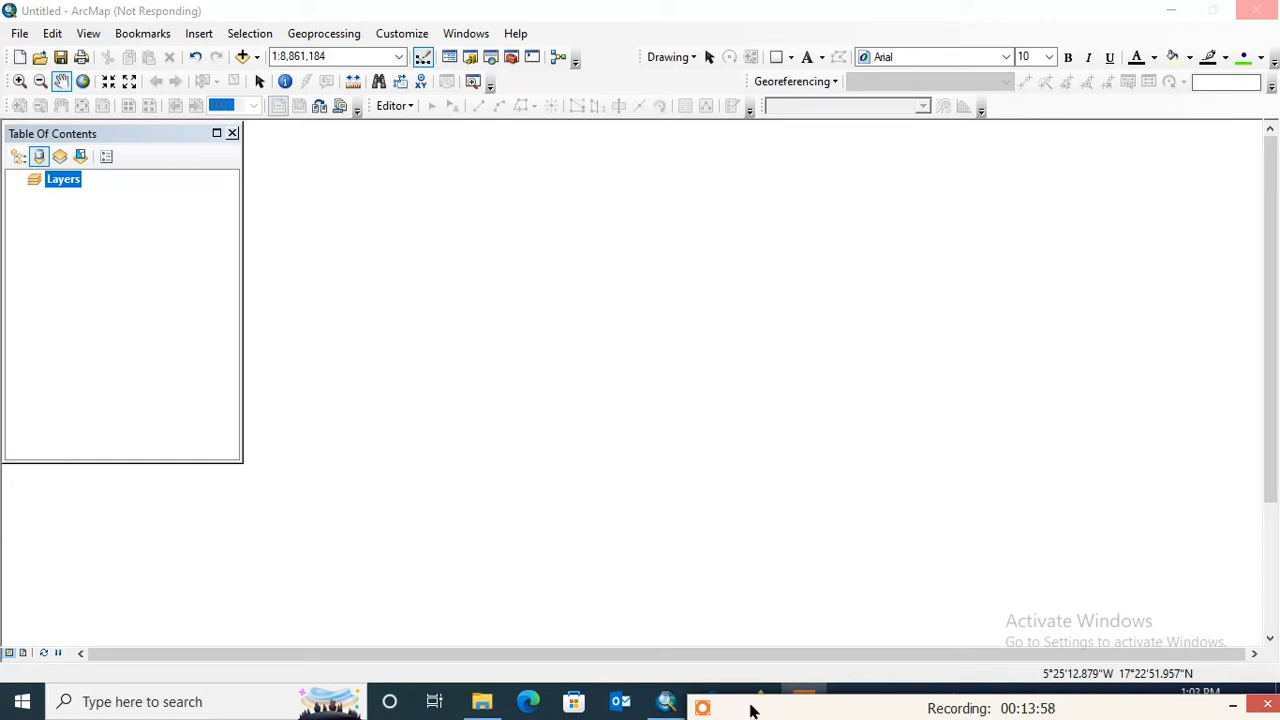
pyautogui.moveTo(740, 657)
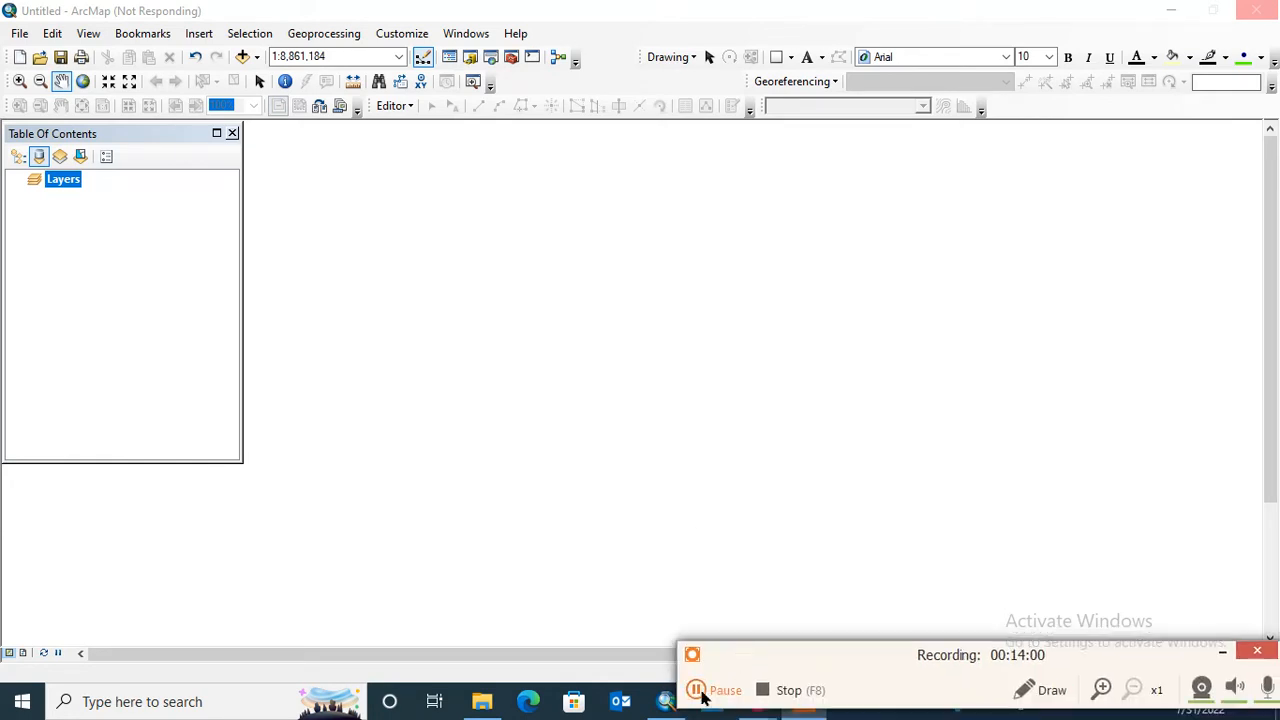
pyautogui.click(700, 690)
pyautogui.click(738, 688)
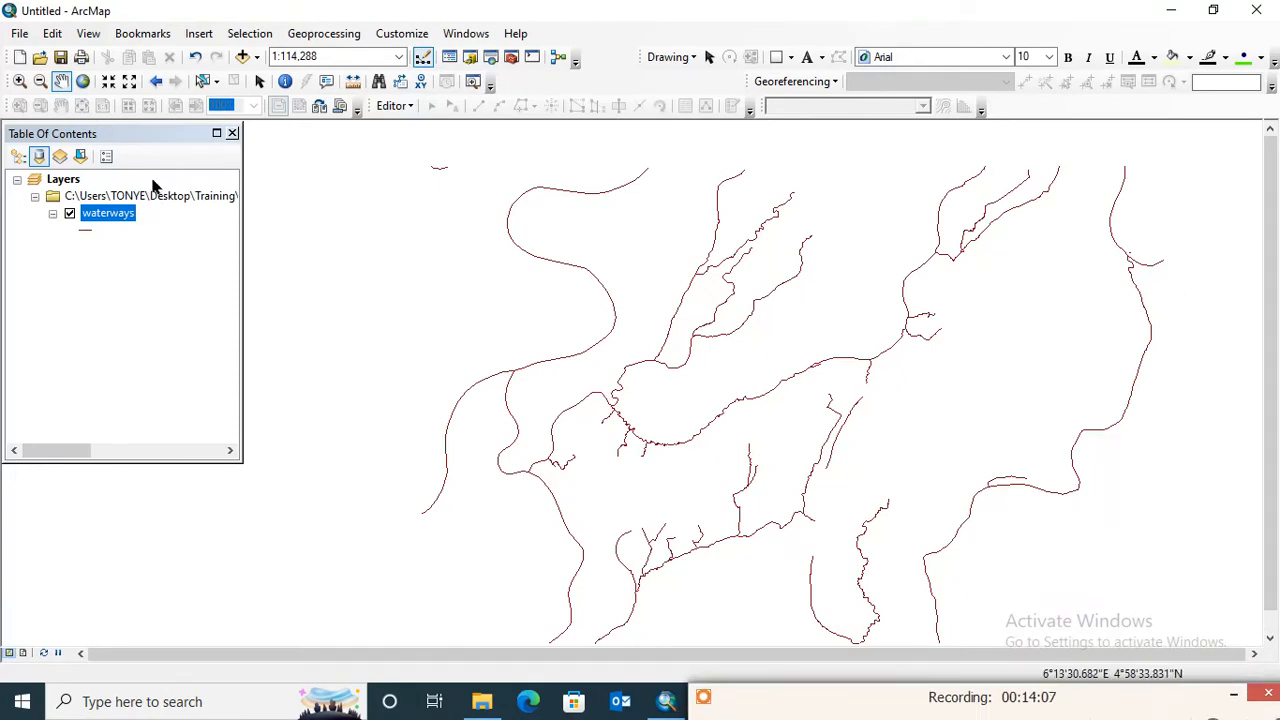
# - Add roads.shp from the shape folder to the Layers data frame
pyautogui.rightClick(152, 179)
pyautogui.click(192, 186)
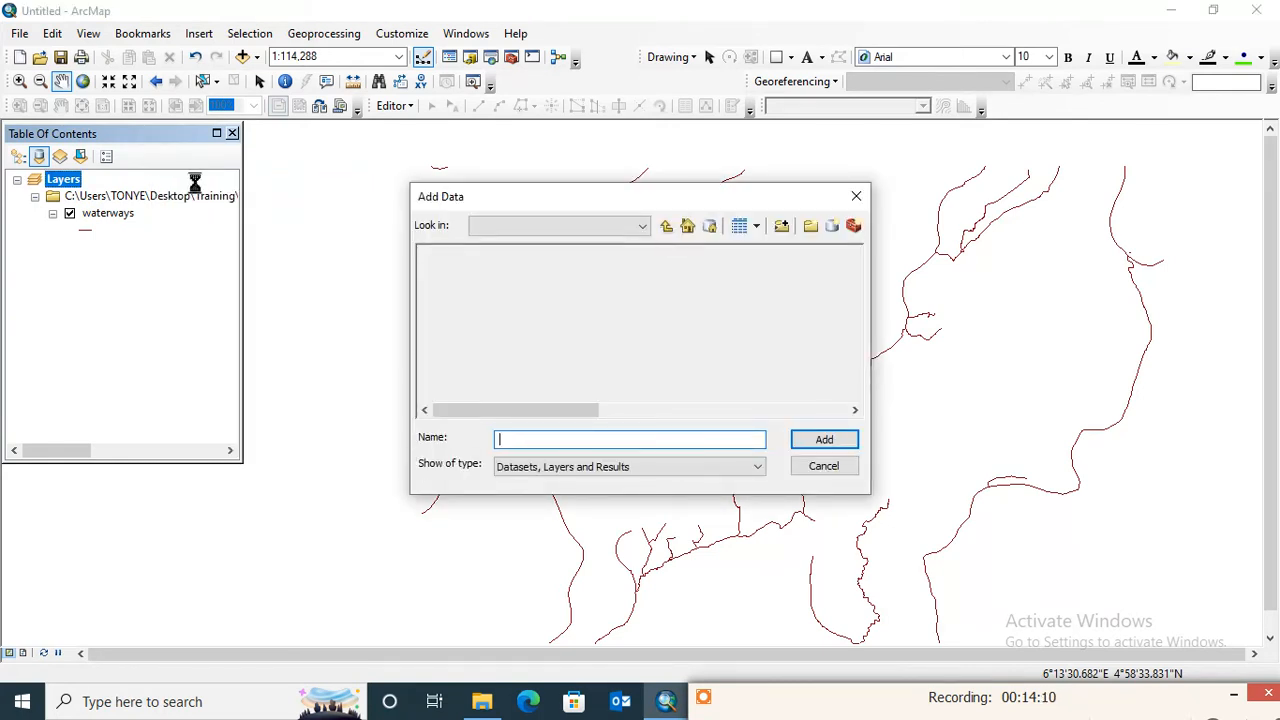
pyautogui.click(463, 350)
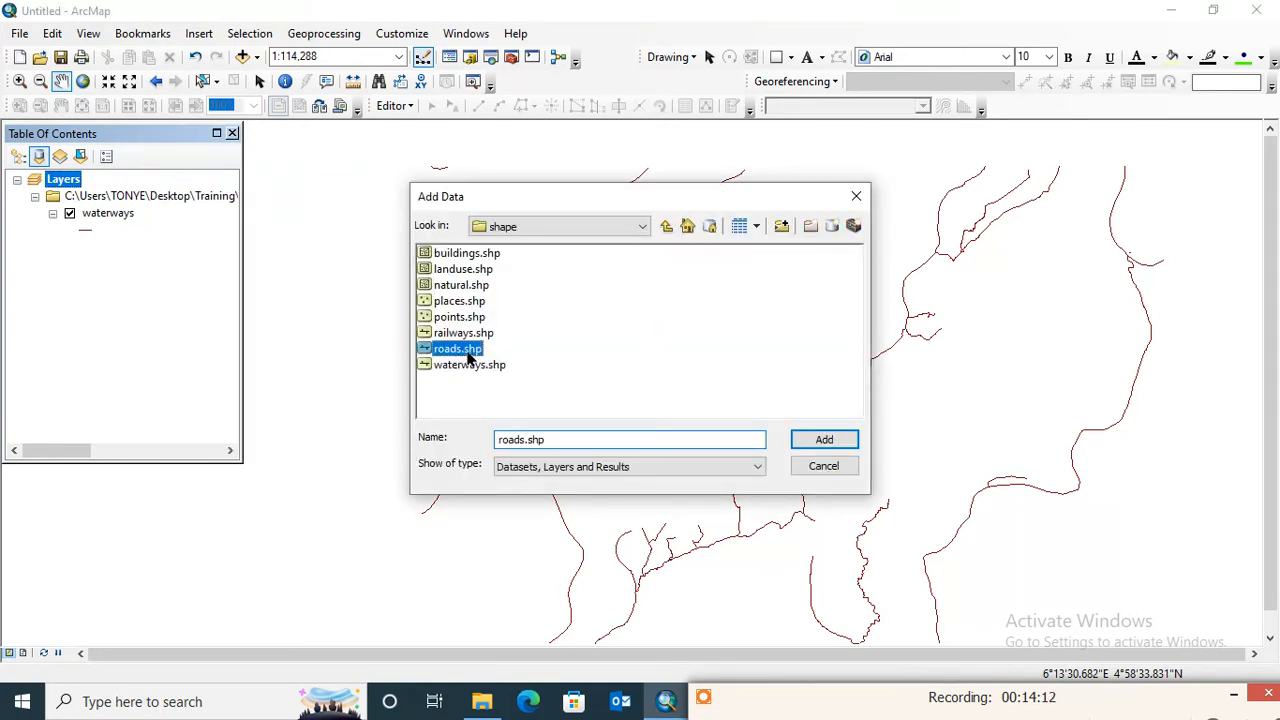
pyautogui.click(817, 447)
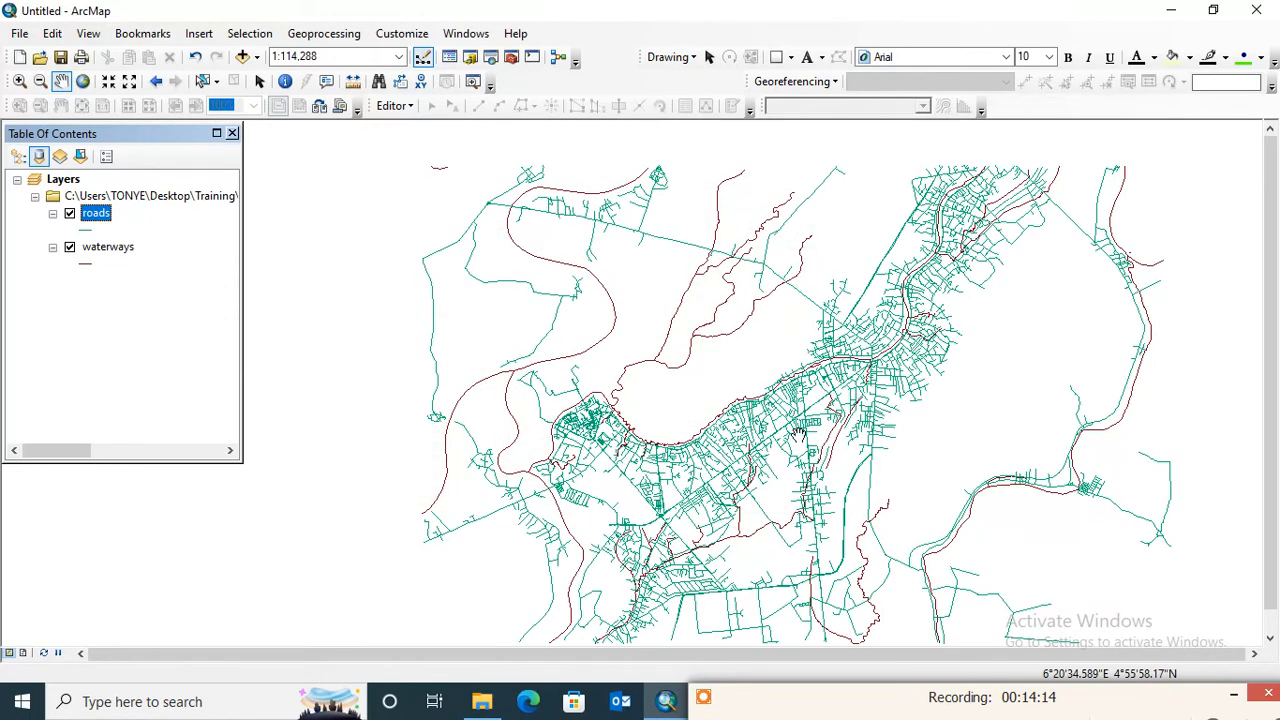
# - Add places.shp from the shape folder to the Layers data frame
pyautogui.rightClick(140, 180)
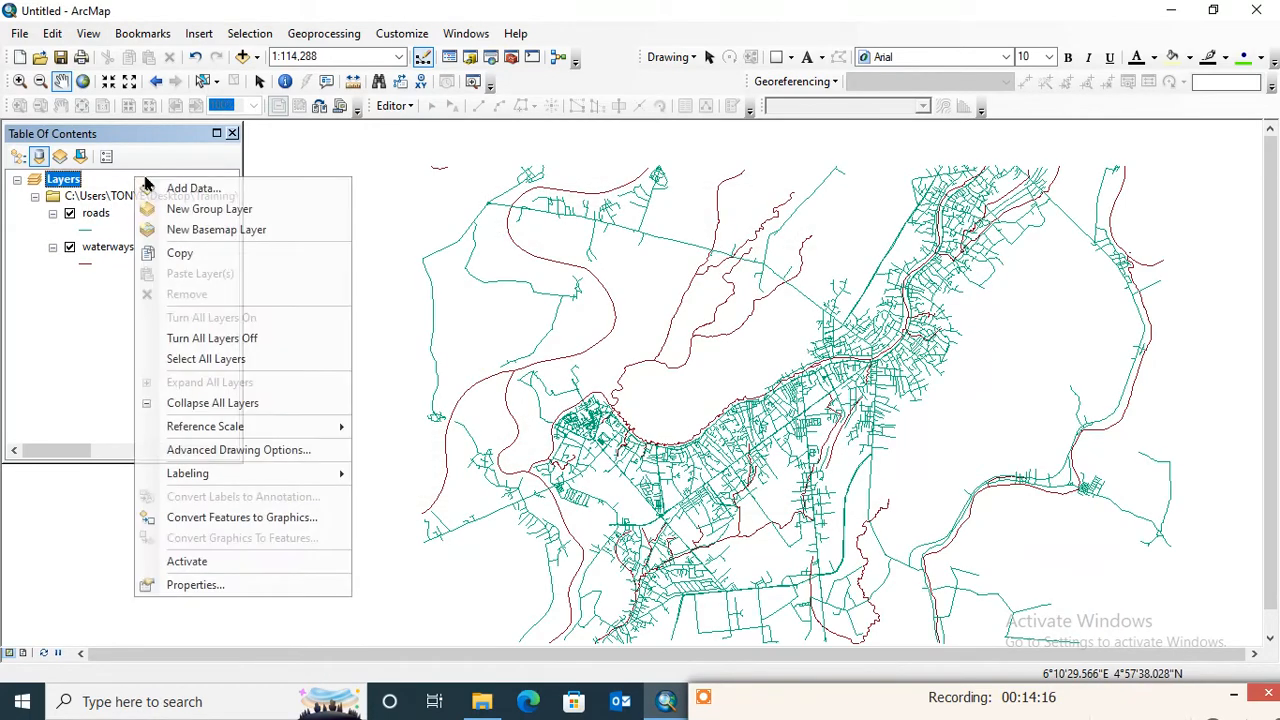
pyautogui.click(180, 189)
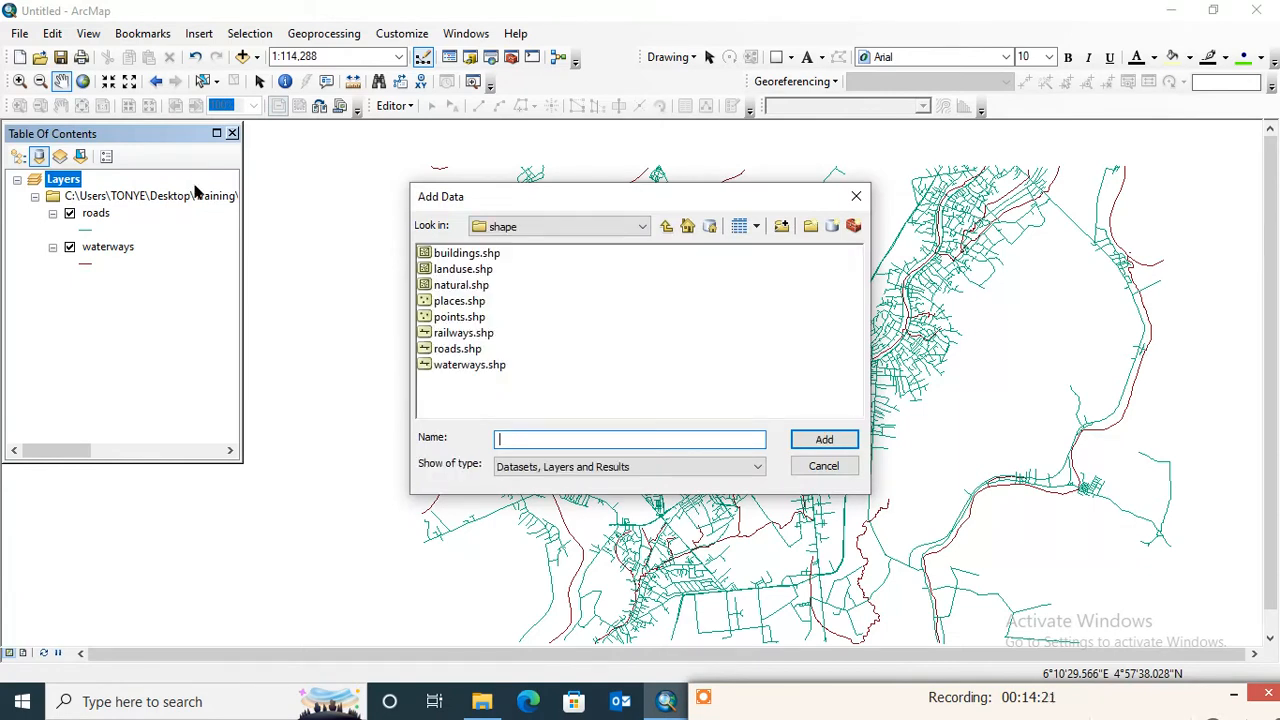
pyautogui.click(470, 308)
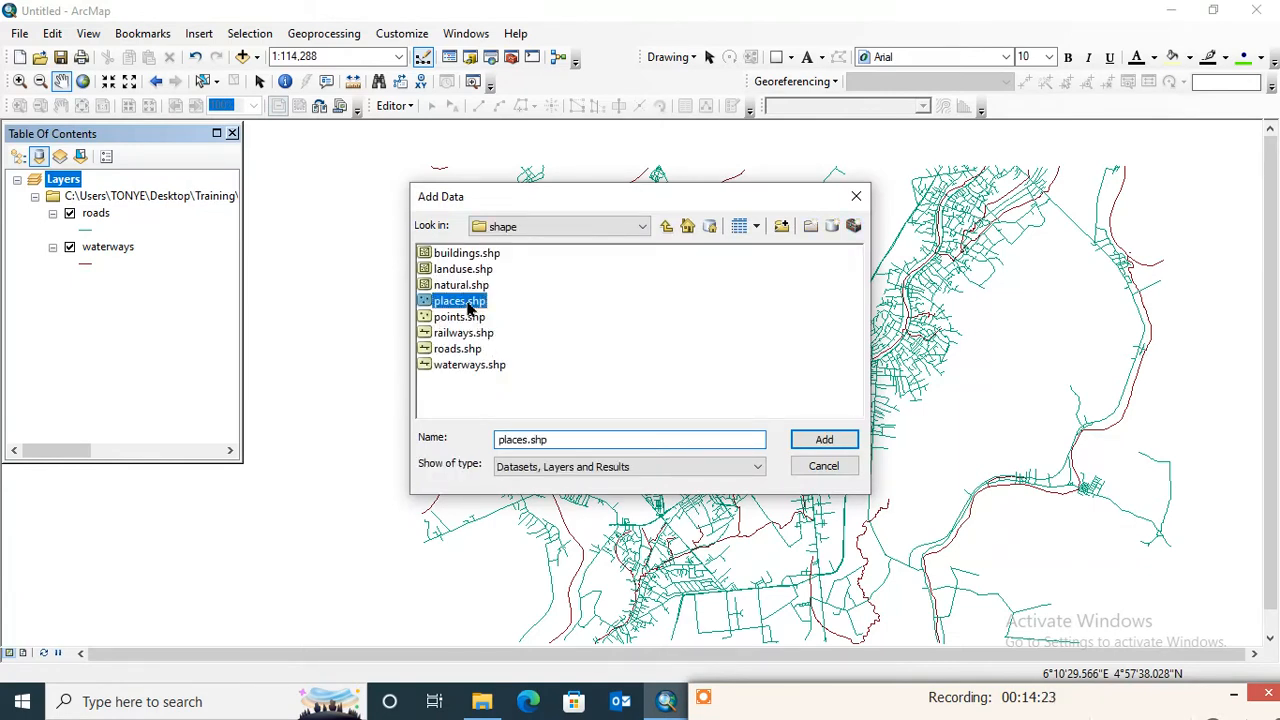
pyautogui.click(825, 440)
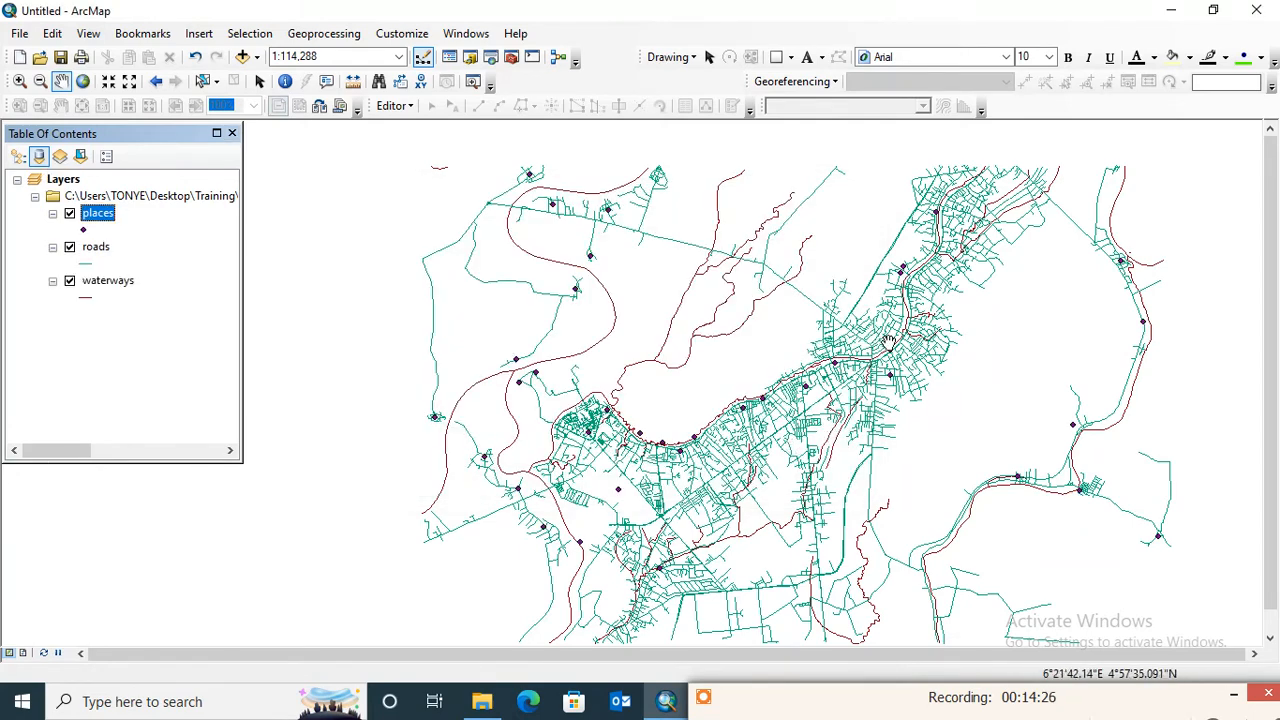
pyautogui.moveTo(895, 406); pyautogui.dragTo(803, 390)
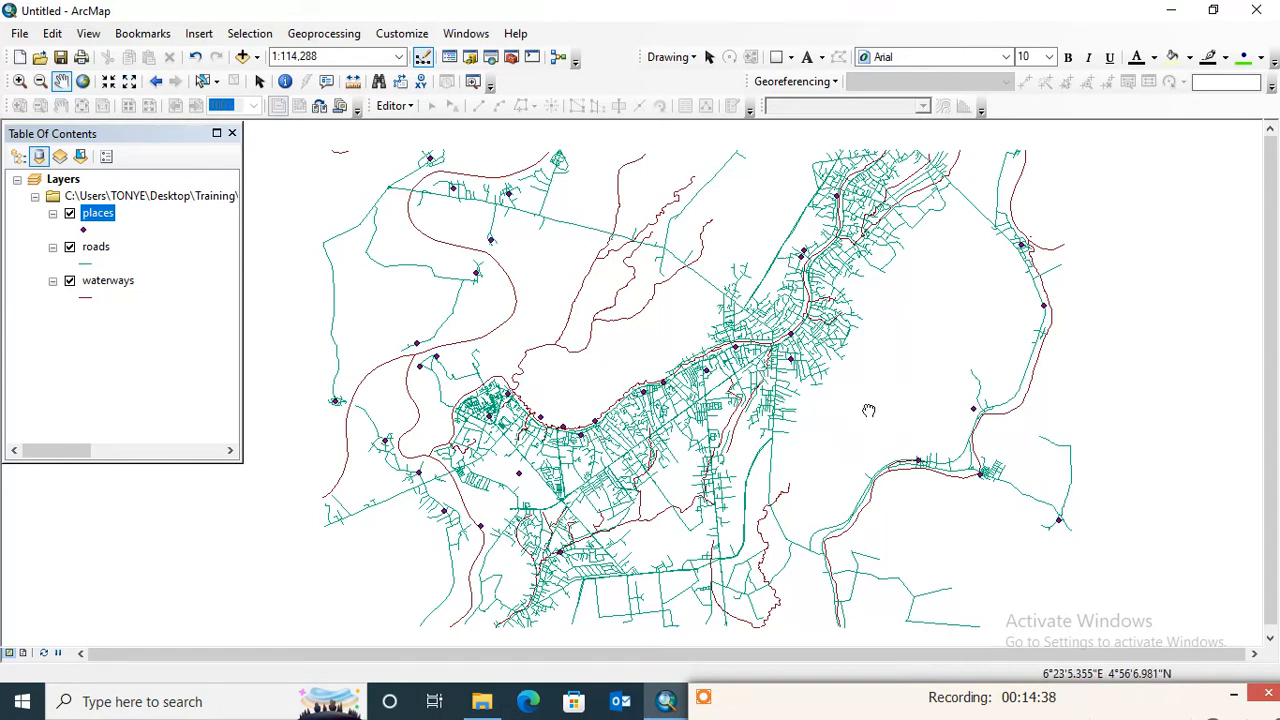
pyautogui.moveTo(872, 407); pyautogui.dragTo(841, 410)
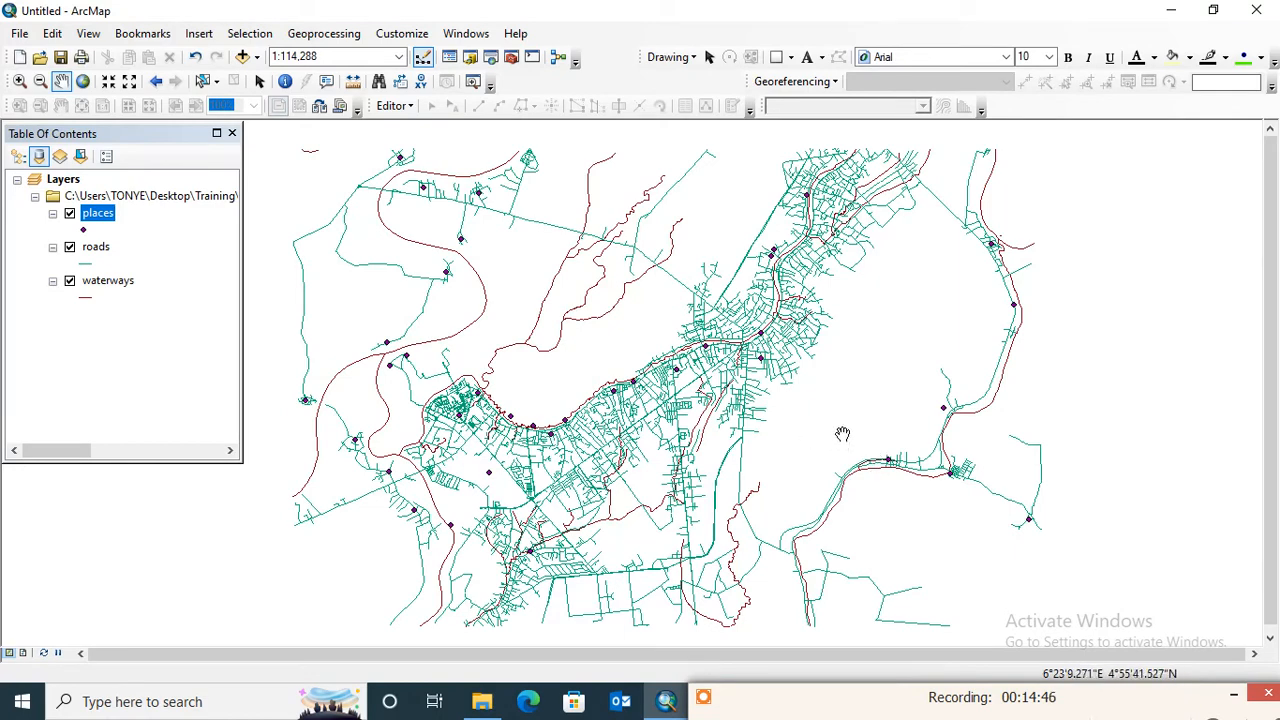
pyautogui.moveTo(842, 440)
pyautogui.mouseDown()
pyautogui.moveTo(831, 416)
pyautogui.moveTo(825, 432)
pyautogui.mouseUp()
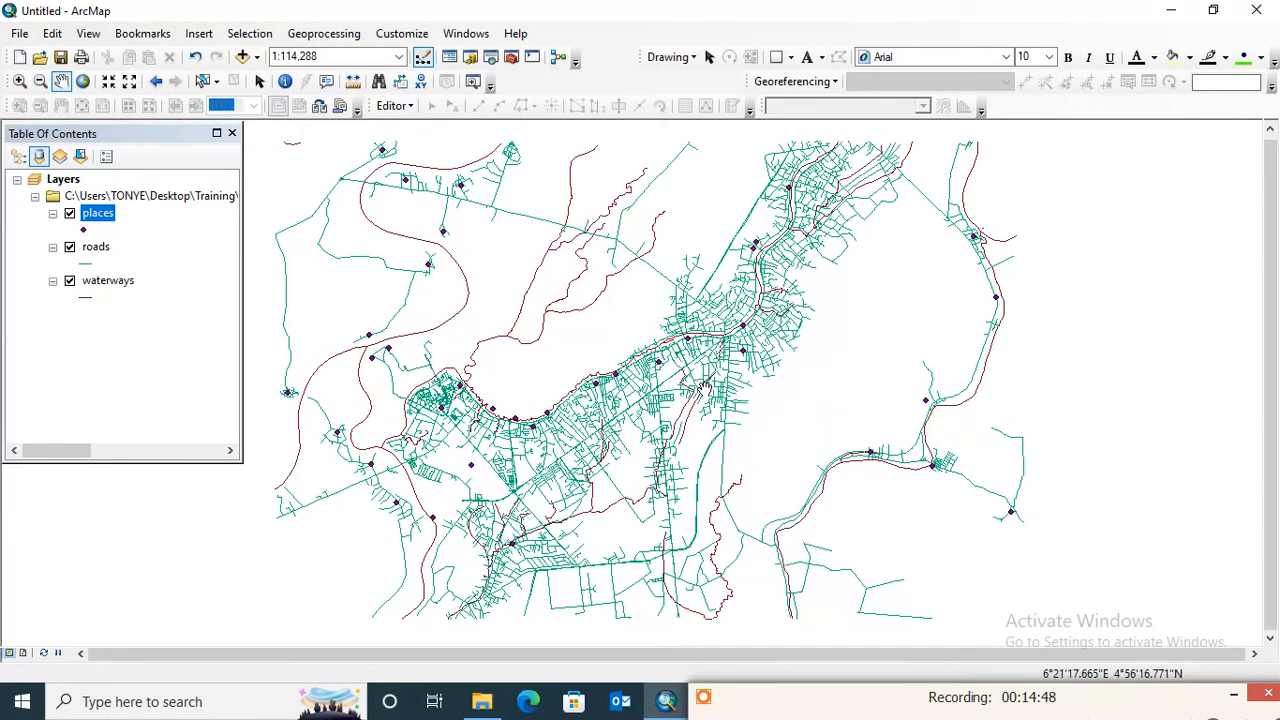
# - Rename the places layer as Town in the table of contents
pyautogui.click(97, 214)
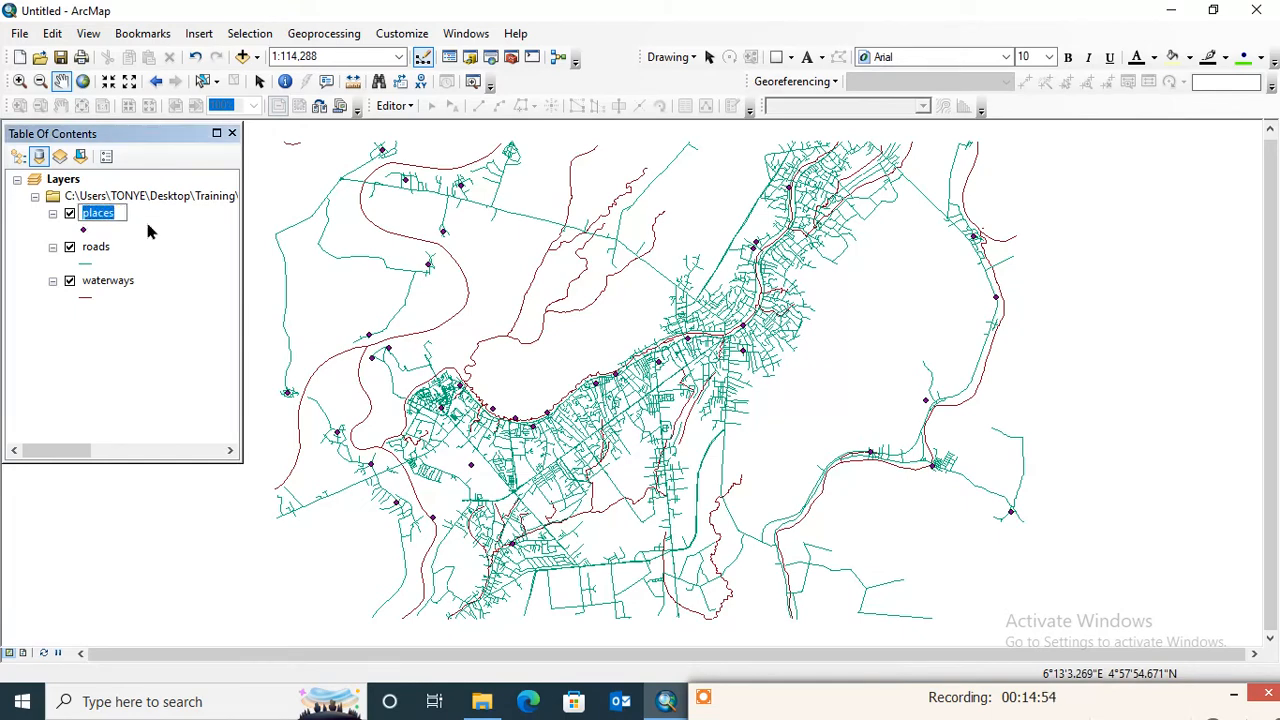
pyautogui.write('Town')
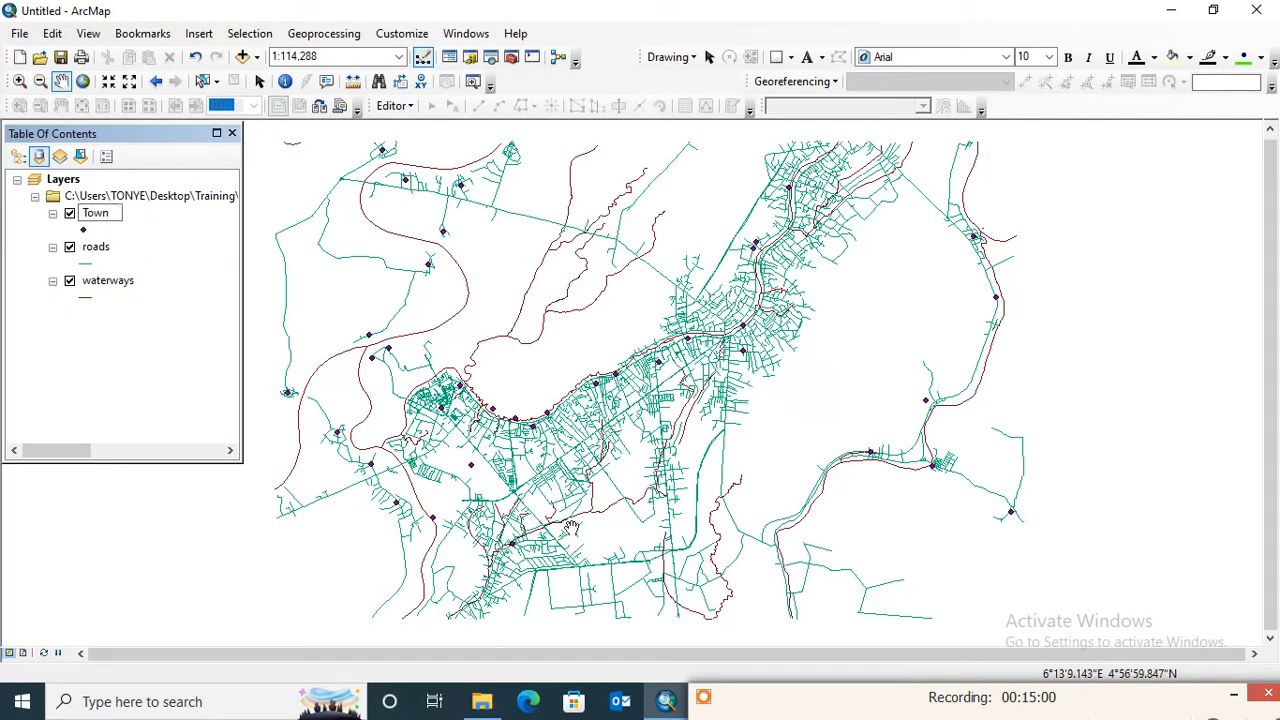
pyautogui.press('Return')
# - Rename the roads layer as Road in the table of contents
pyautogui.click(94, 249)
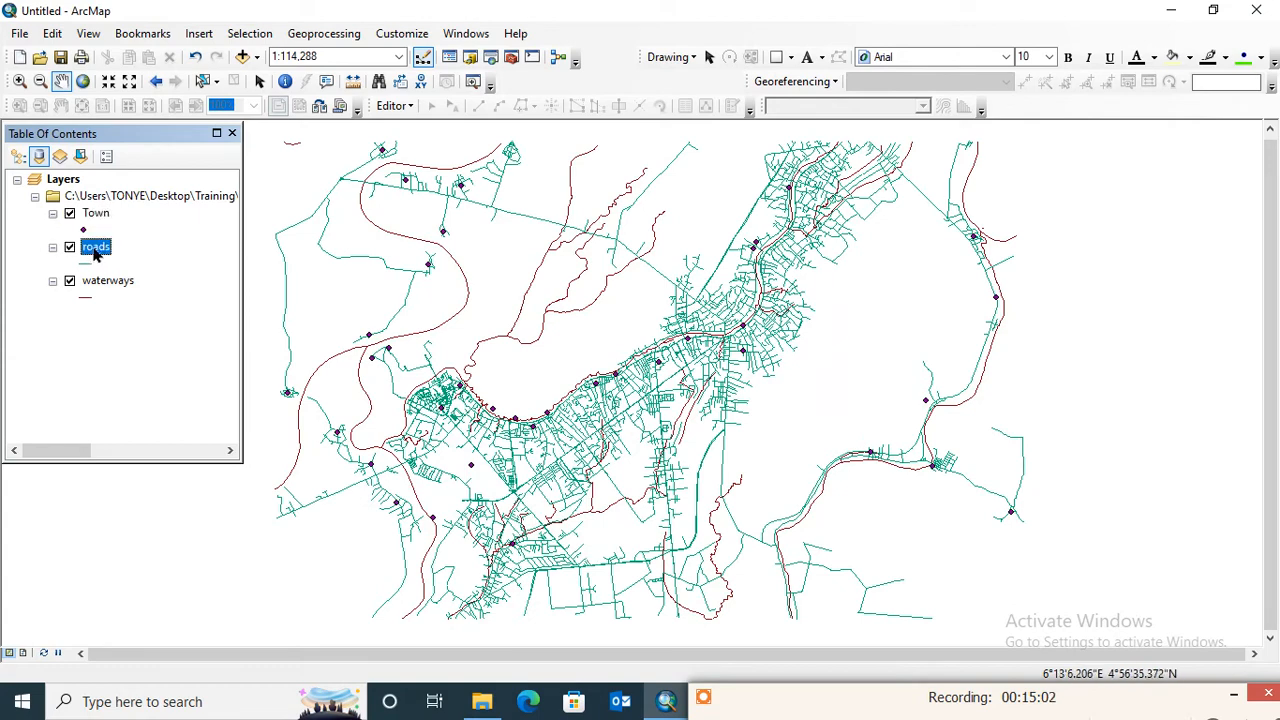
pyautogui.click(94, 250)
pyautogui.write('Road')
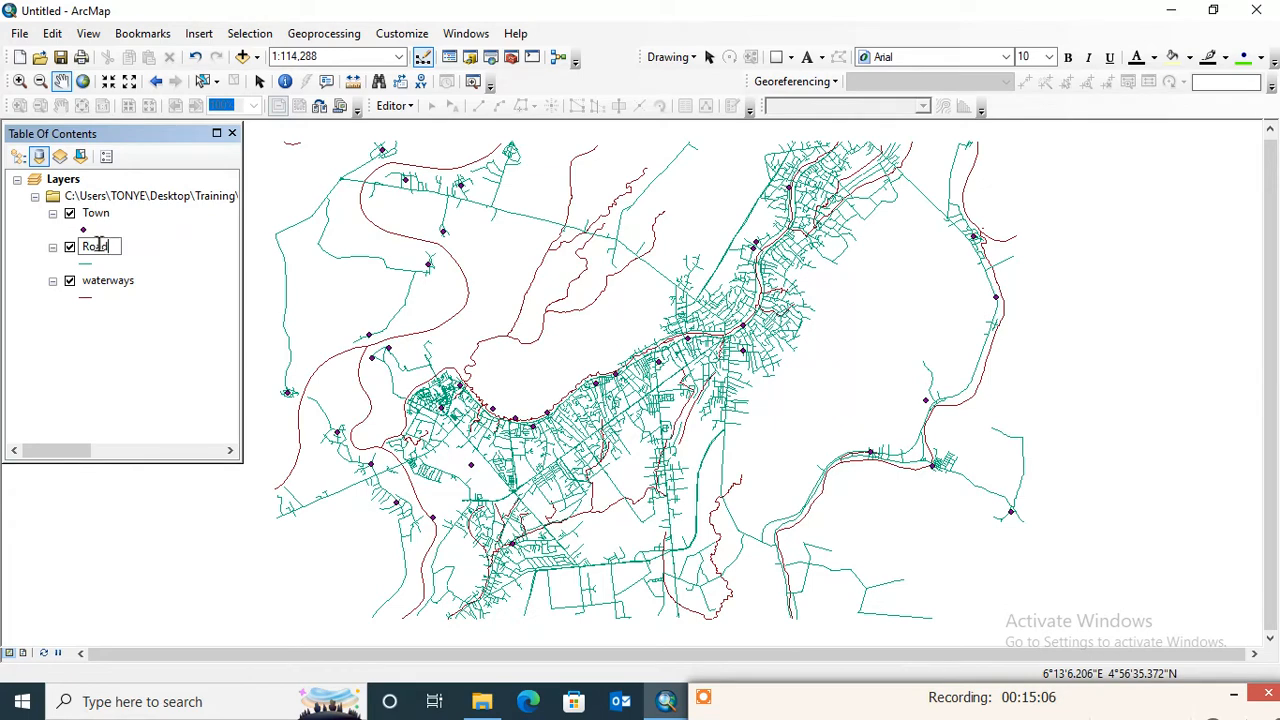
pyautogui.press('Return')
# - Rename the waterways layer as River/stream in the table of contents
pyautogui.click(116, 288)
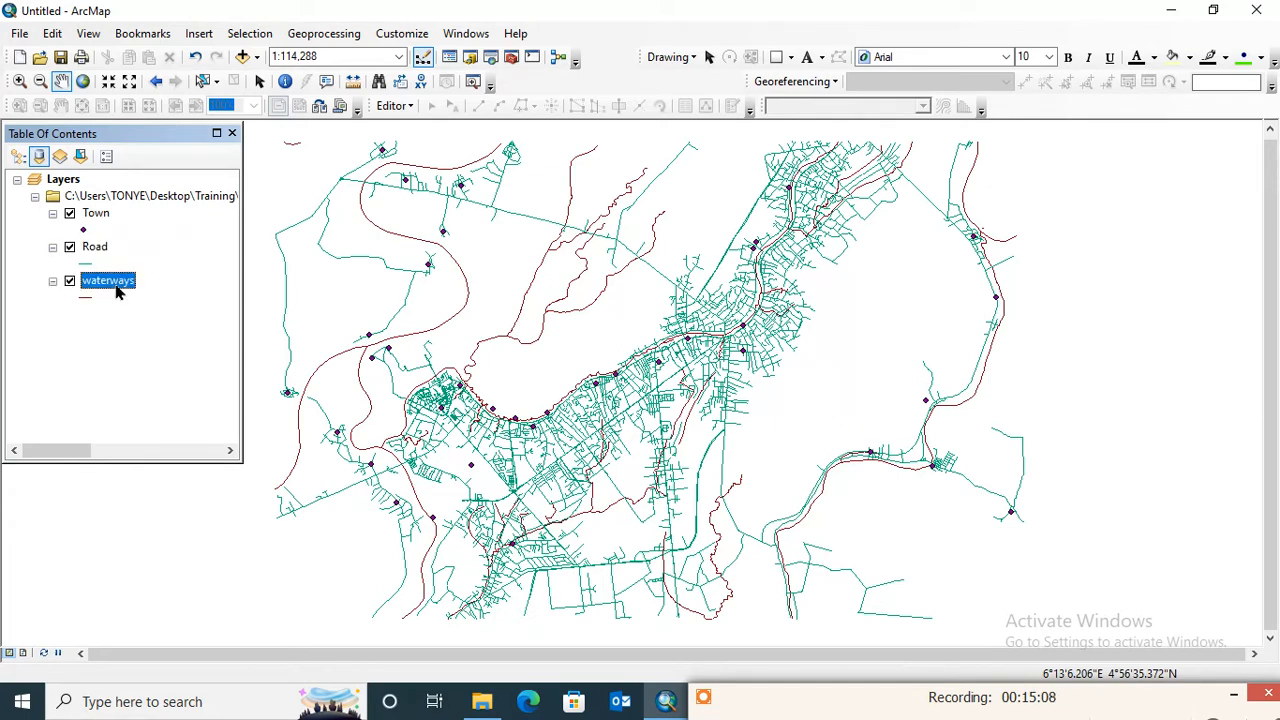
pyautogui.click(112, 287)
pyautogui.write('R')
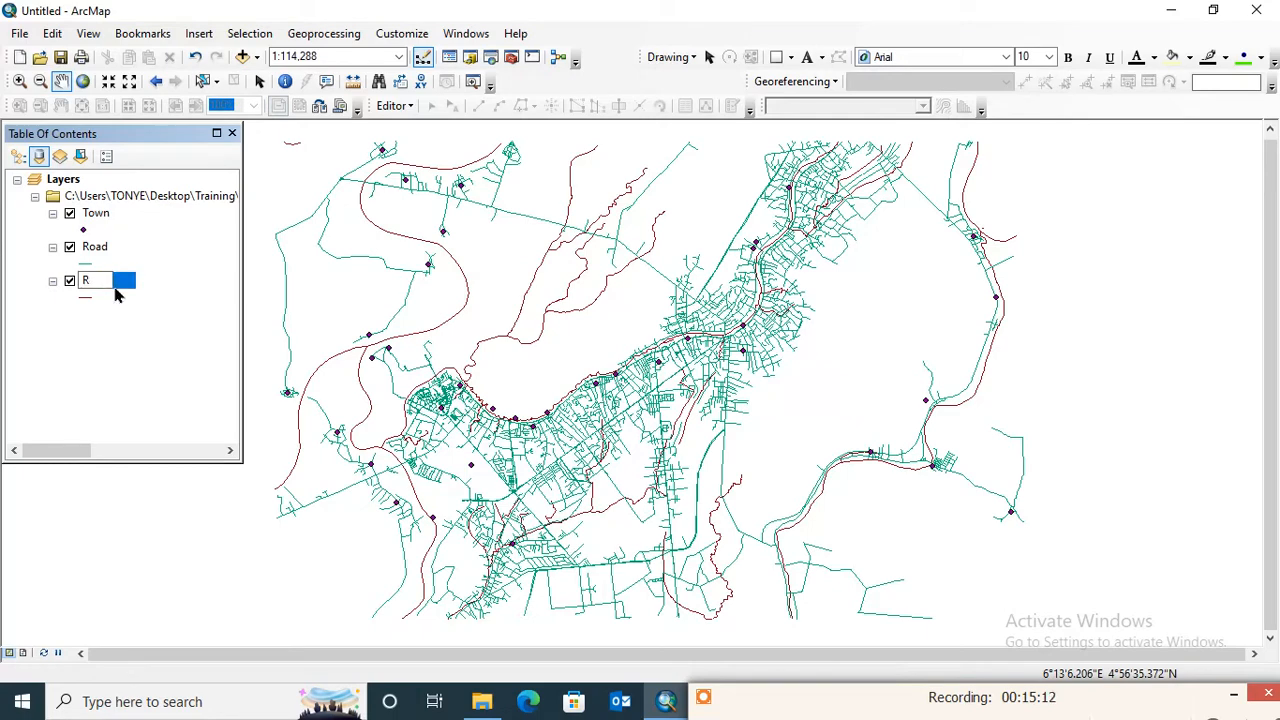
pyautogui.write('iver/stream')
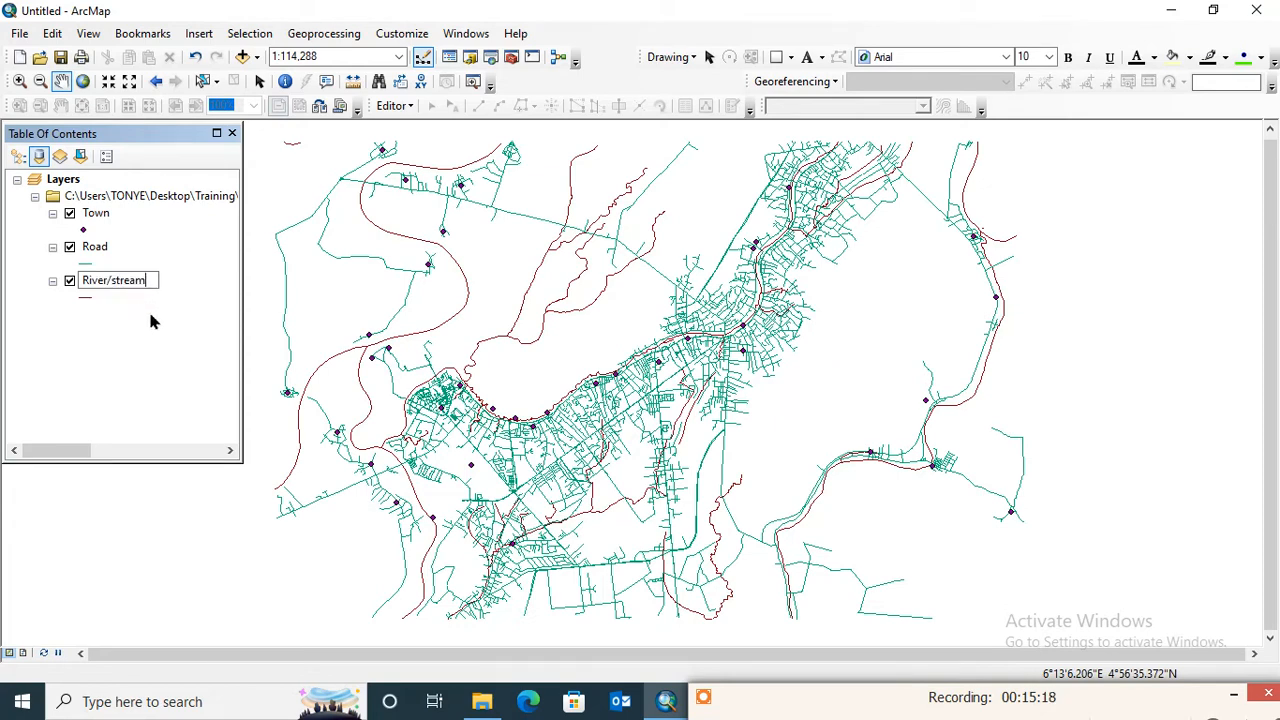
pyautogui.press('Return')
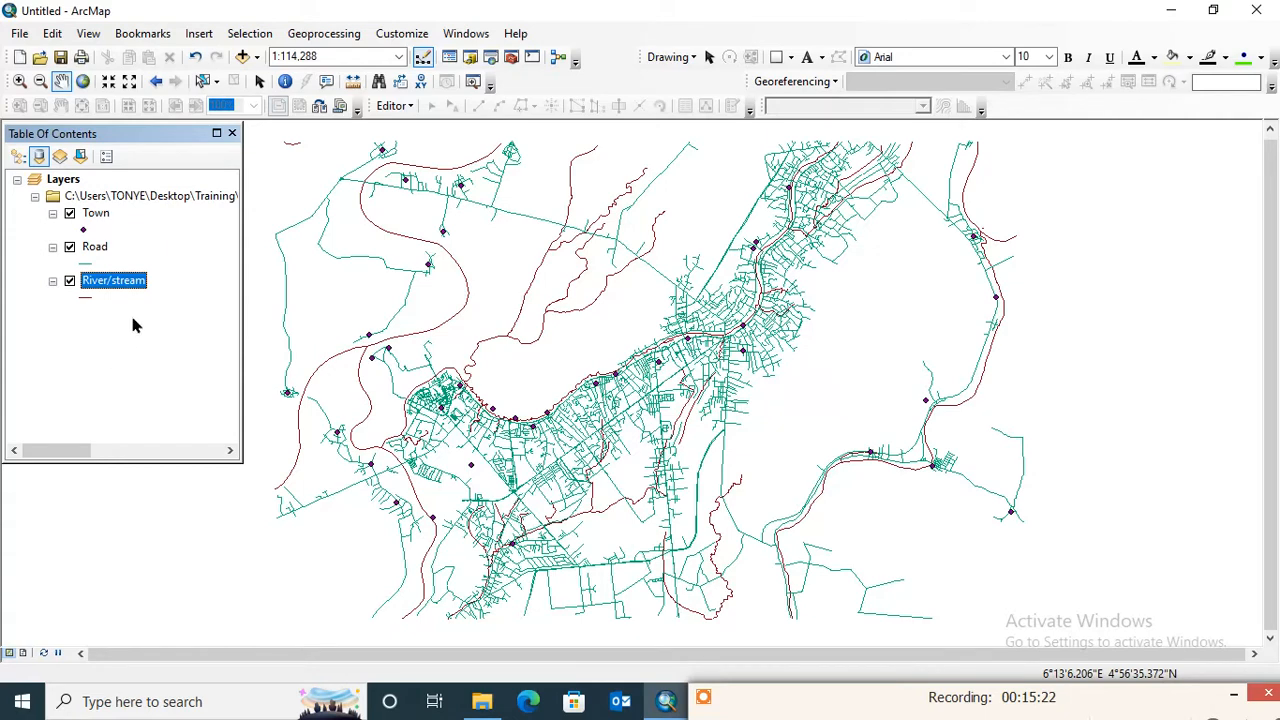
pyautogui.click(117, 343)
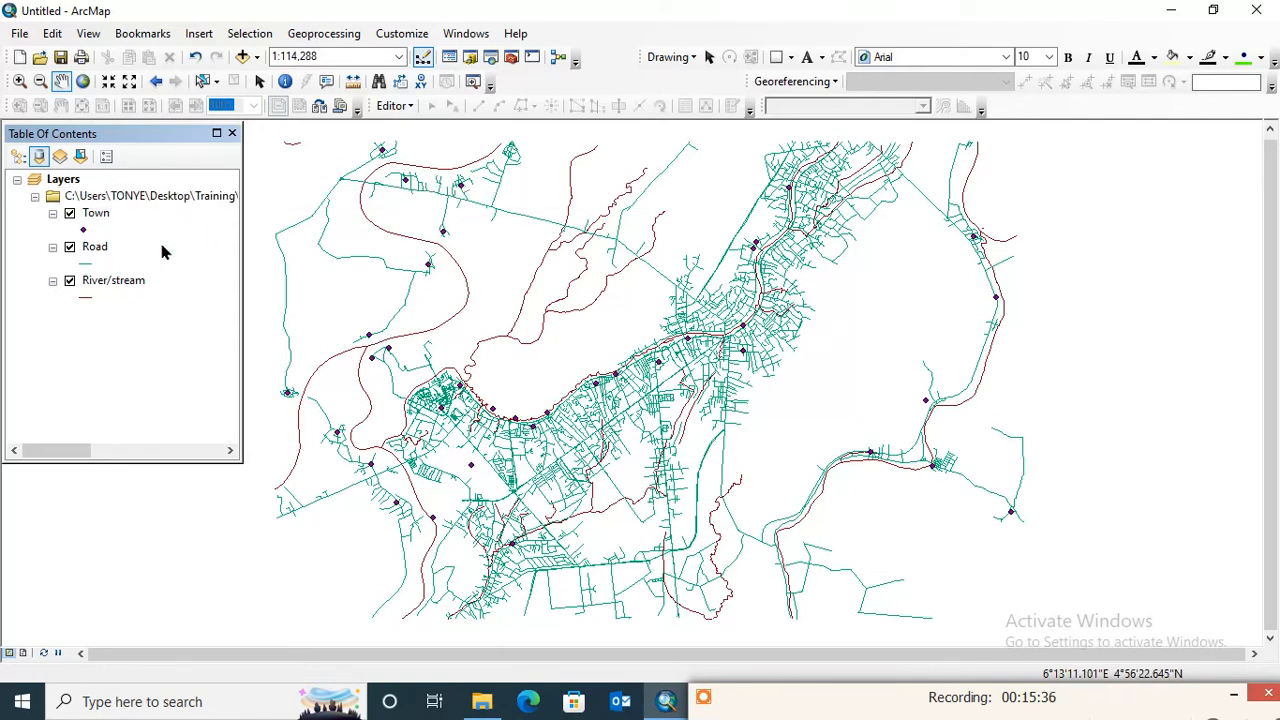
# - Recolour the River/stream layer's line symbol to bright blue and increase its line width
pyautogui.click(85, 297)
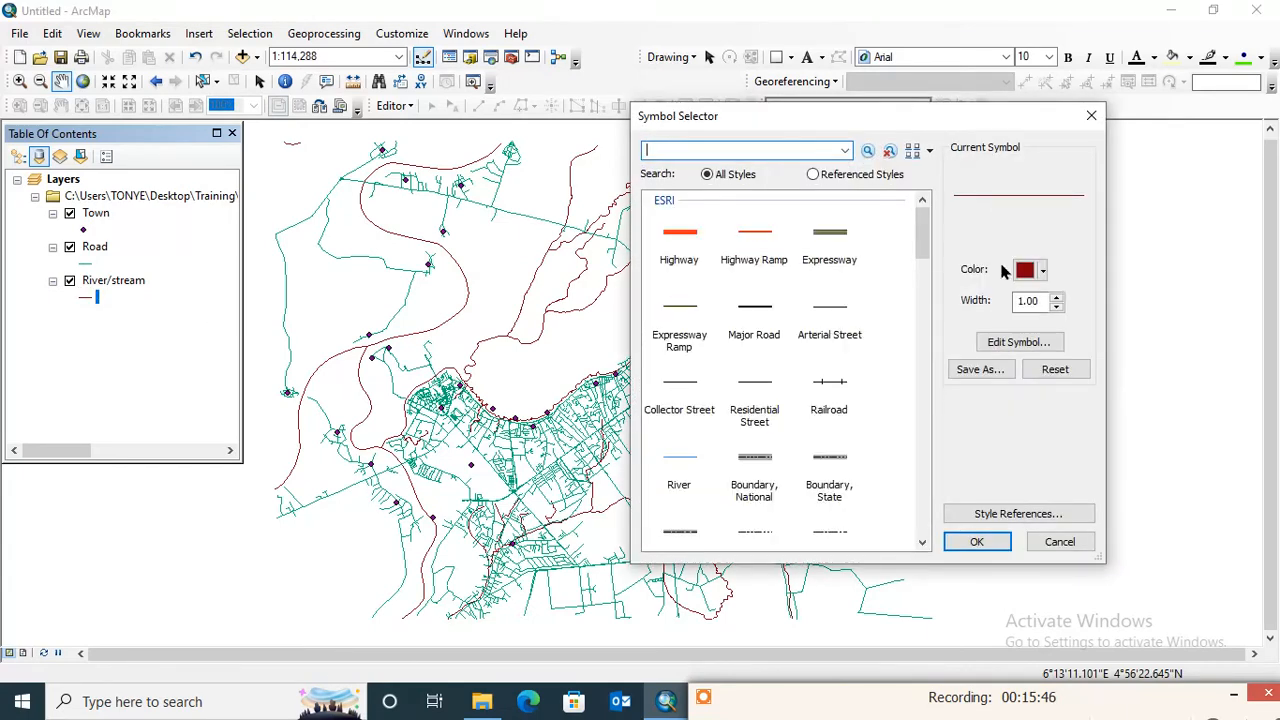
pyautogui.click(1037, 278)
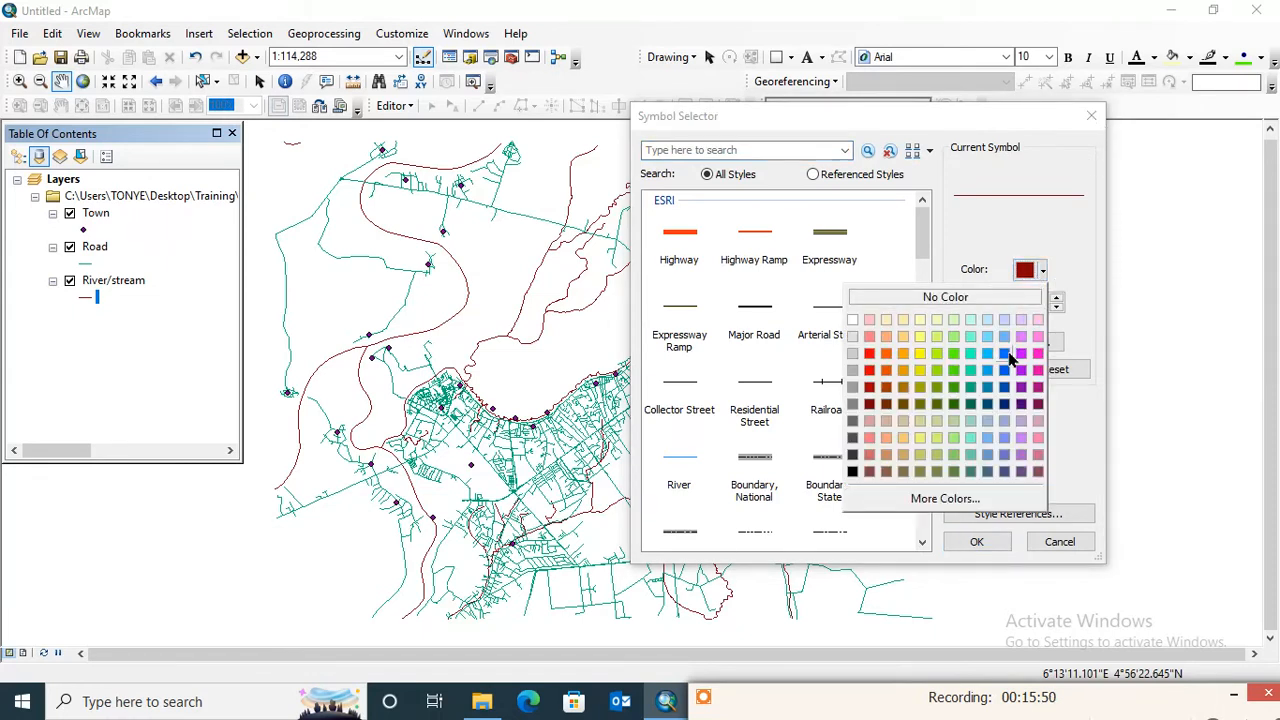
pyautogui.click(1006, 355)
pyautogui.click(1057, 299)
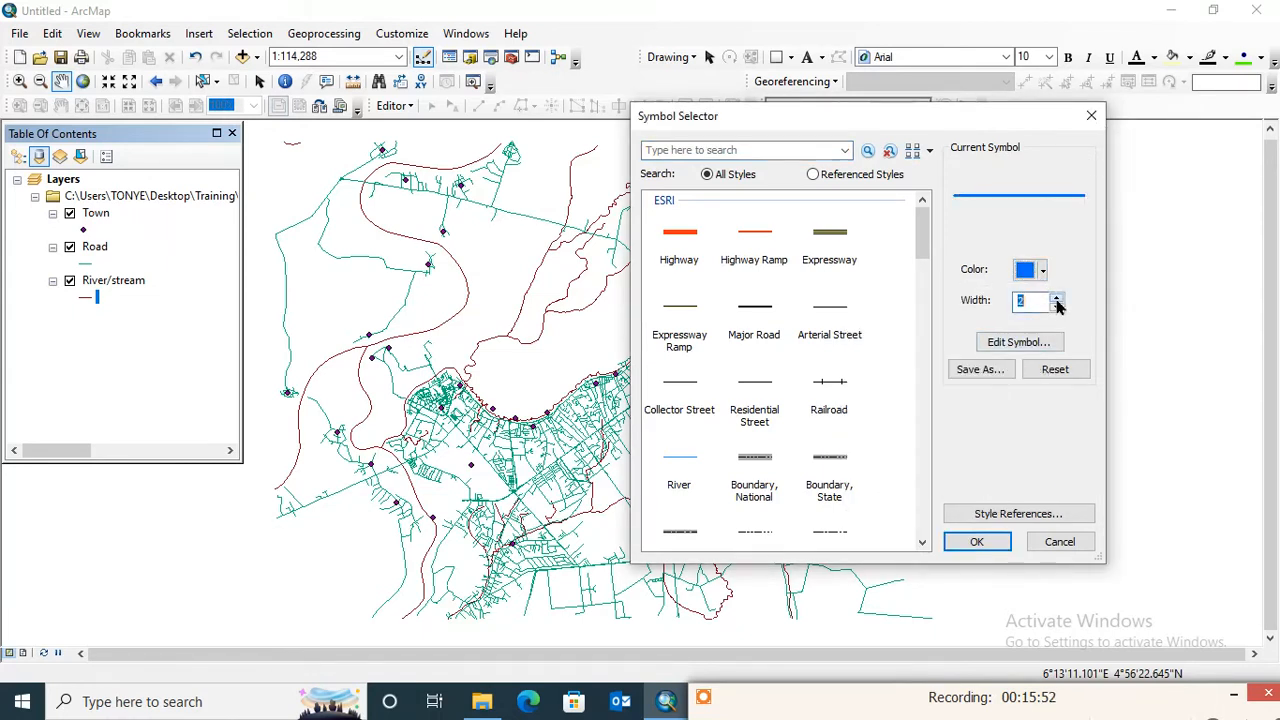
pyautogui.click(1057, 299)
pyautogui.click(972, 541)
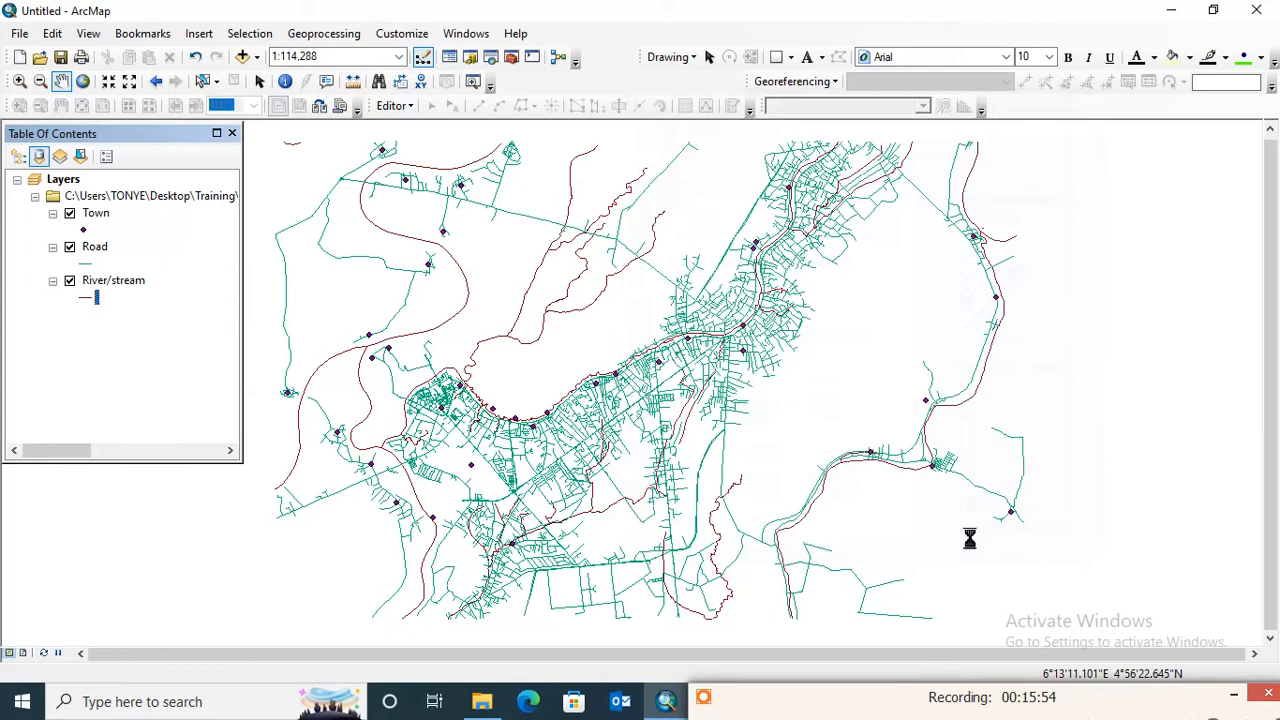
# - Change the Road layer's line symbol colour to black
pyautogui.click(85, 264)
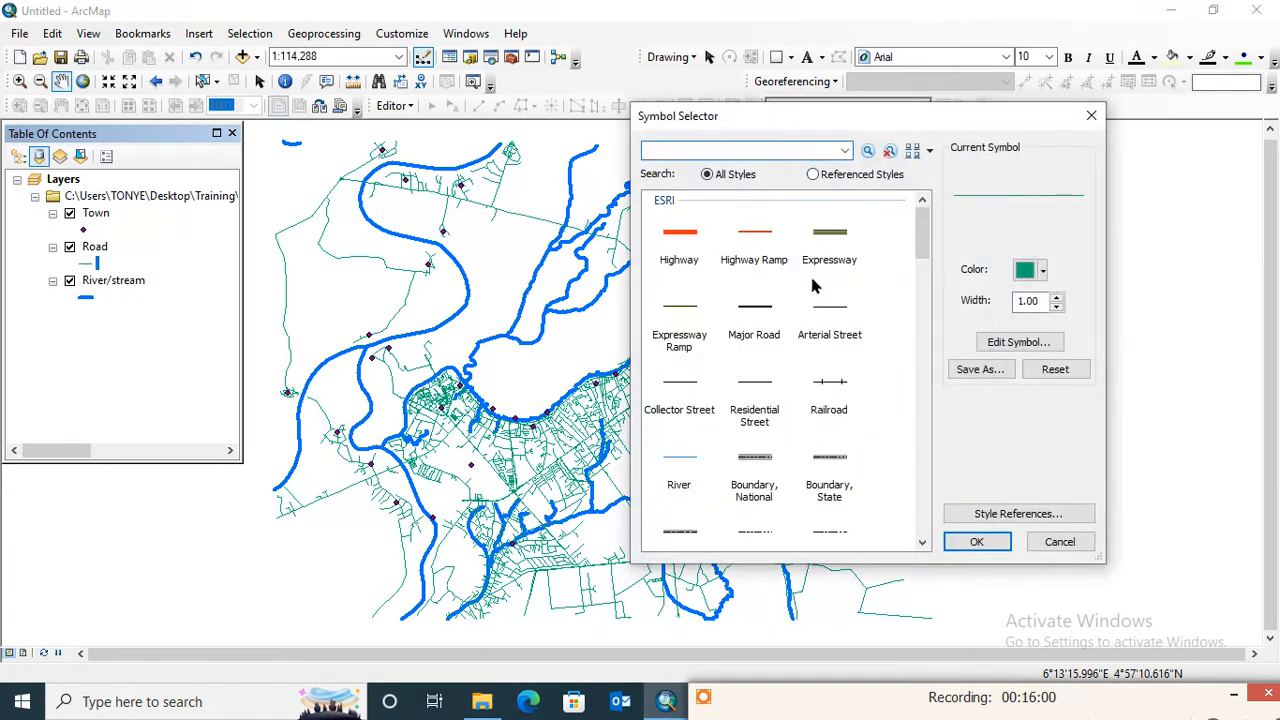
pyautogui.click(1041, 272)
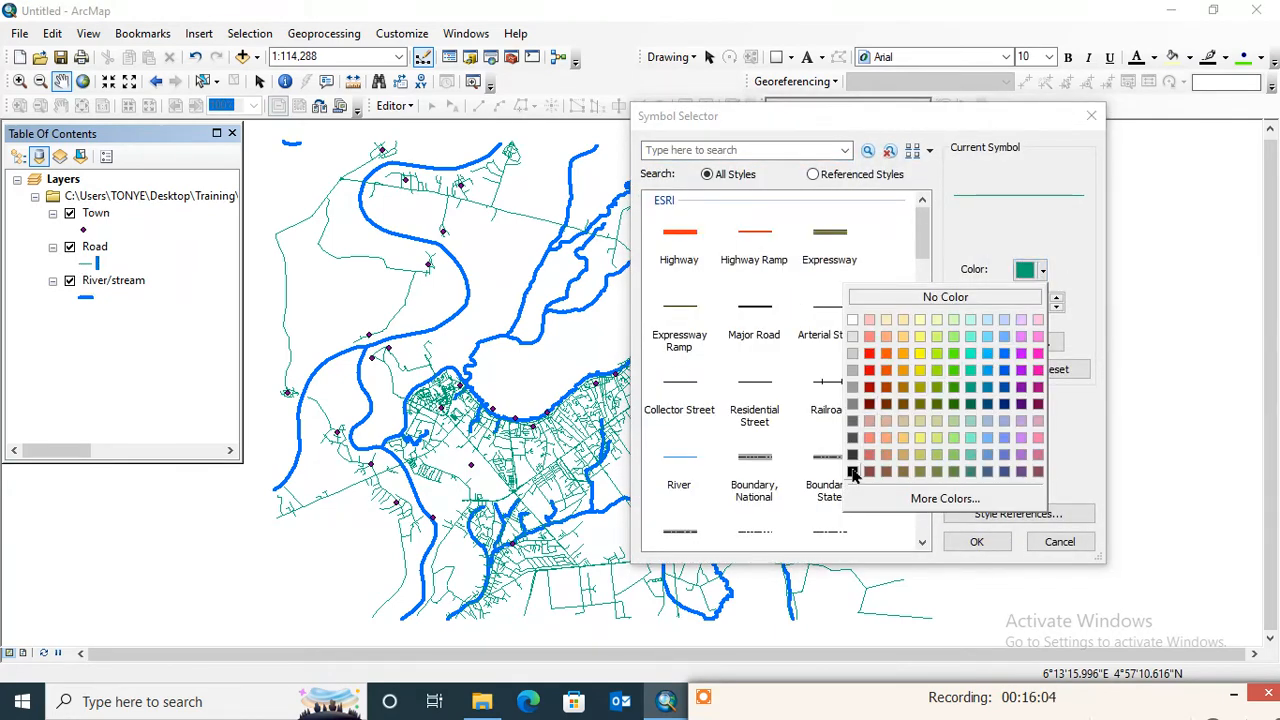
pyautogui.click(853, 472)
pyautogui.click(975, 540)
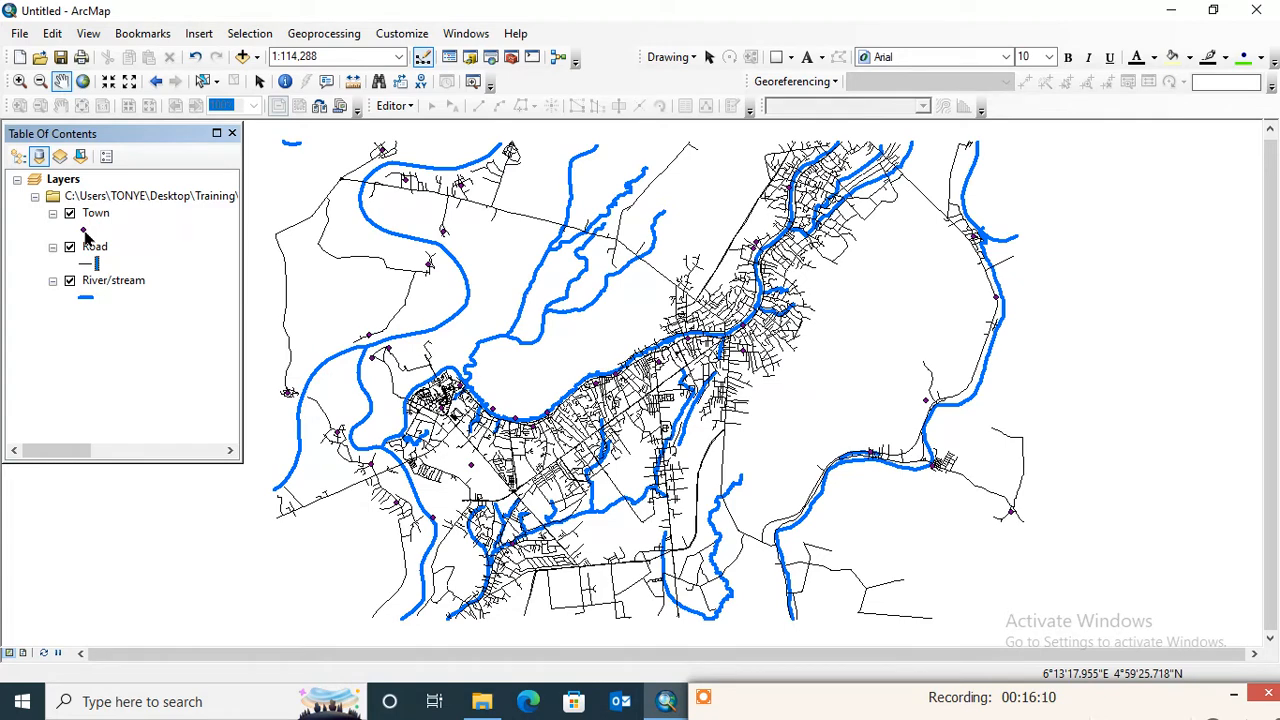
# - Change the Town layer's point symbol to the ESRI Triangle 1 marker
pyautogui.click(84, 230)
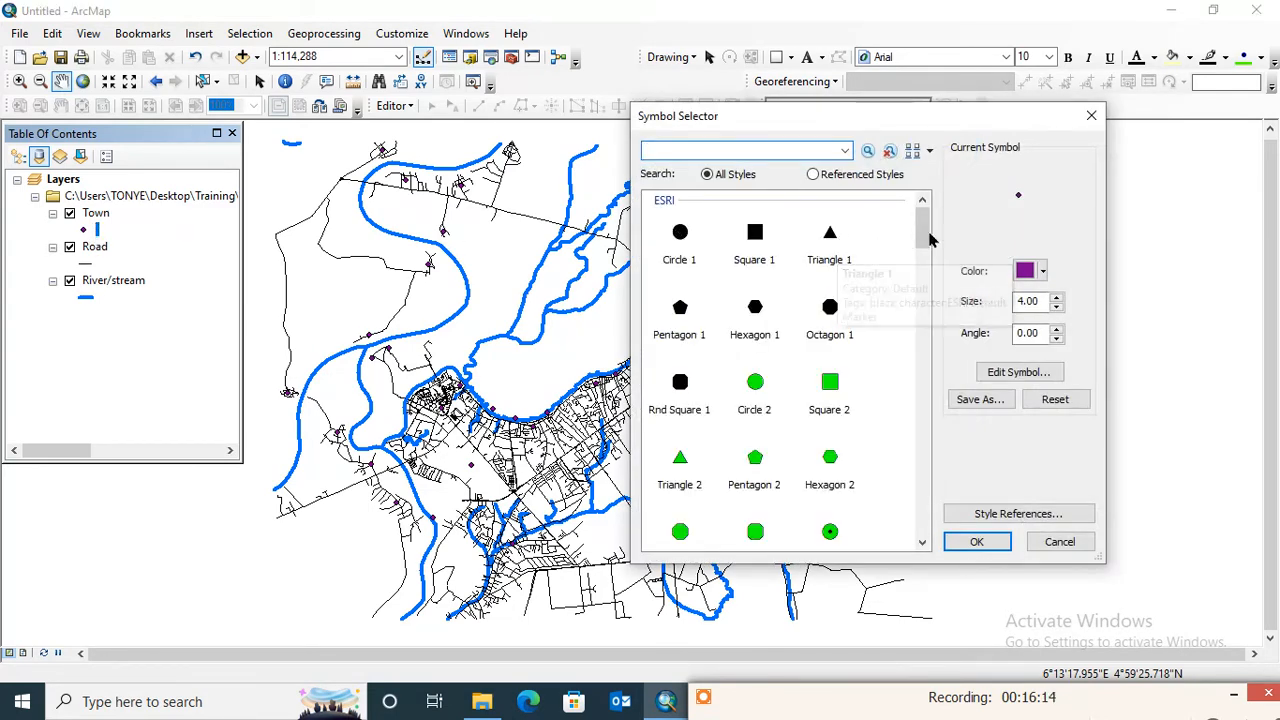
pyautogui.click(830, 236)
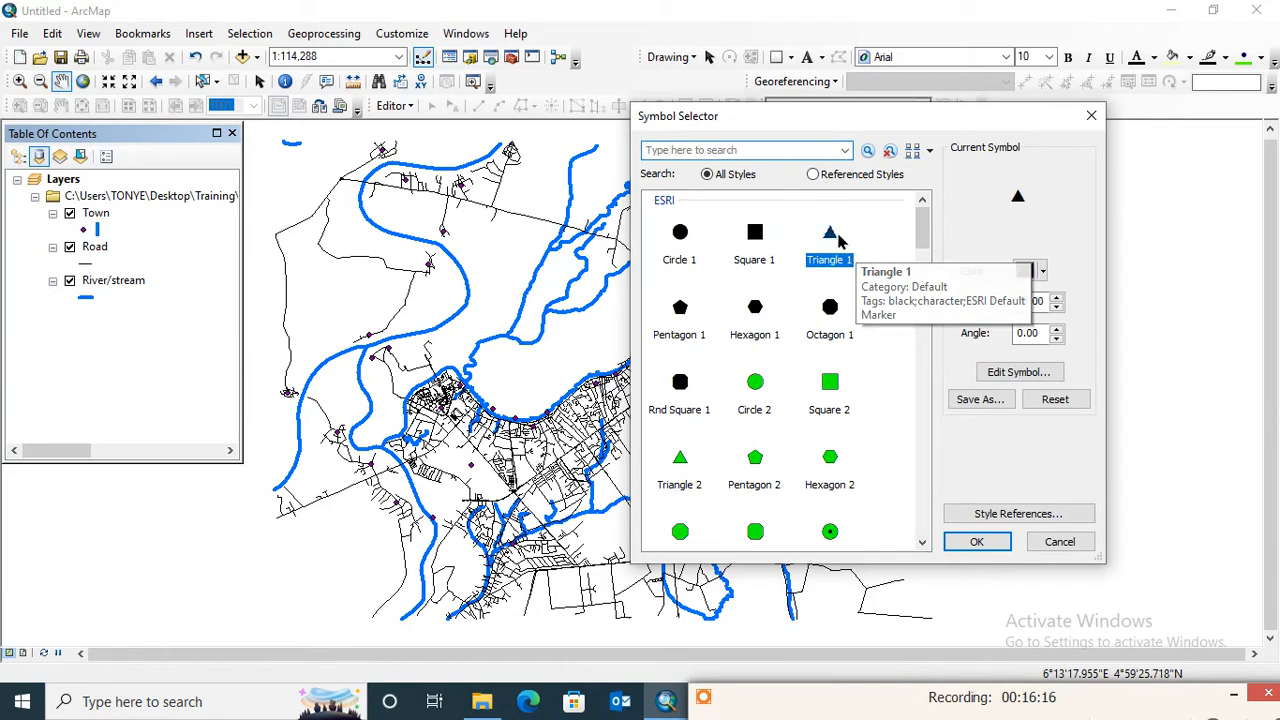
pyautogui.click(977, 541)
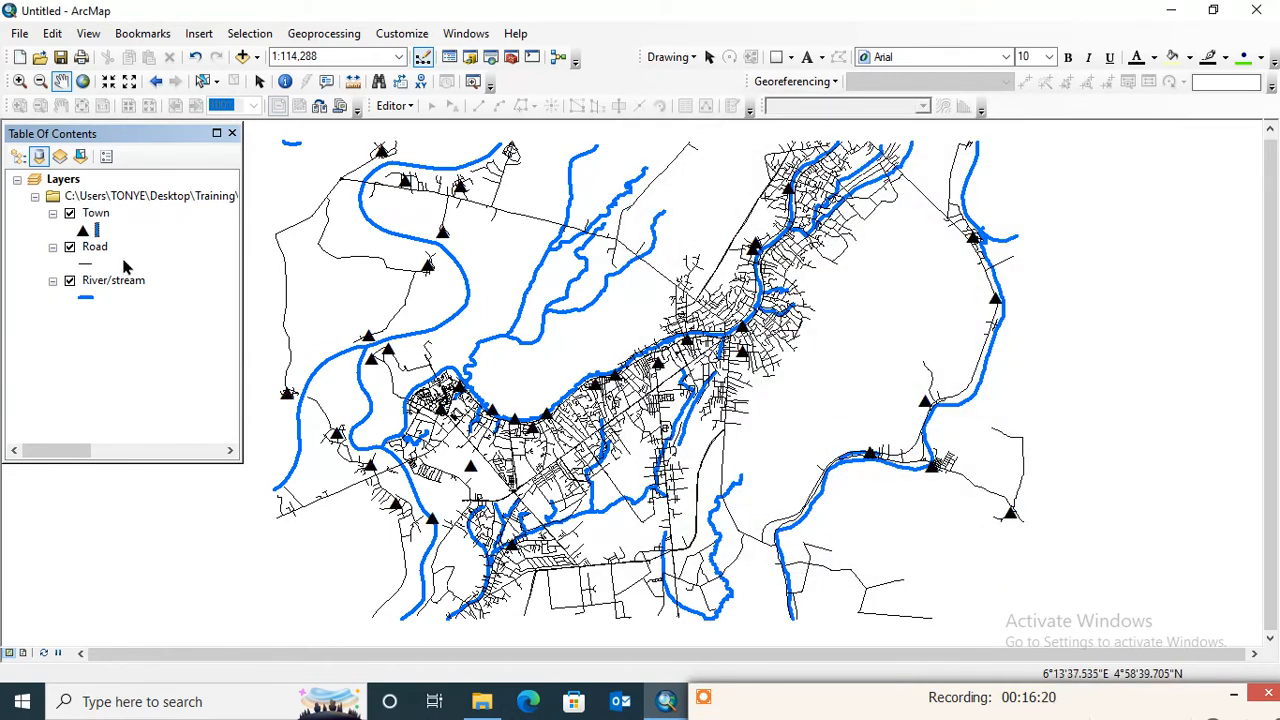
# - Turn on feature labels for the Town layer
pyautogui.click(100, 213)
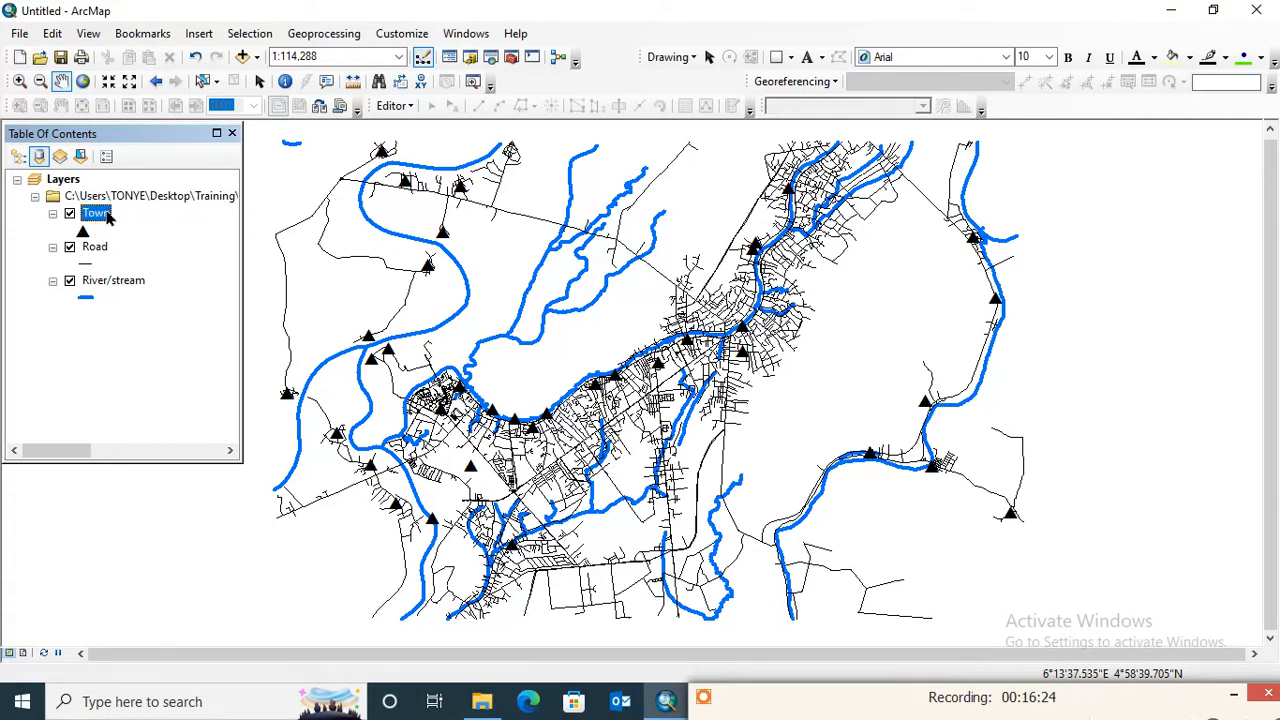
pyautogui.rightClick(106, 214)
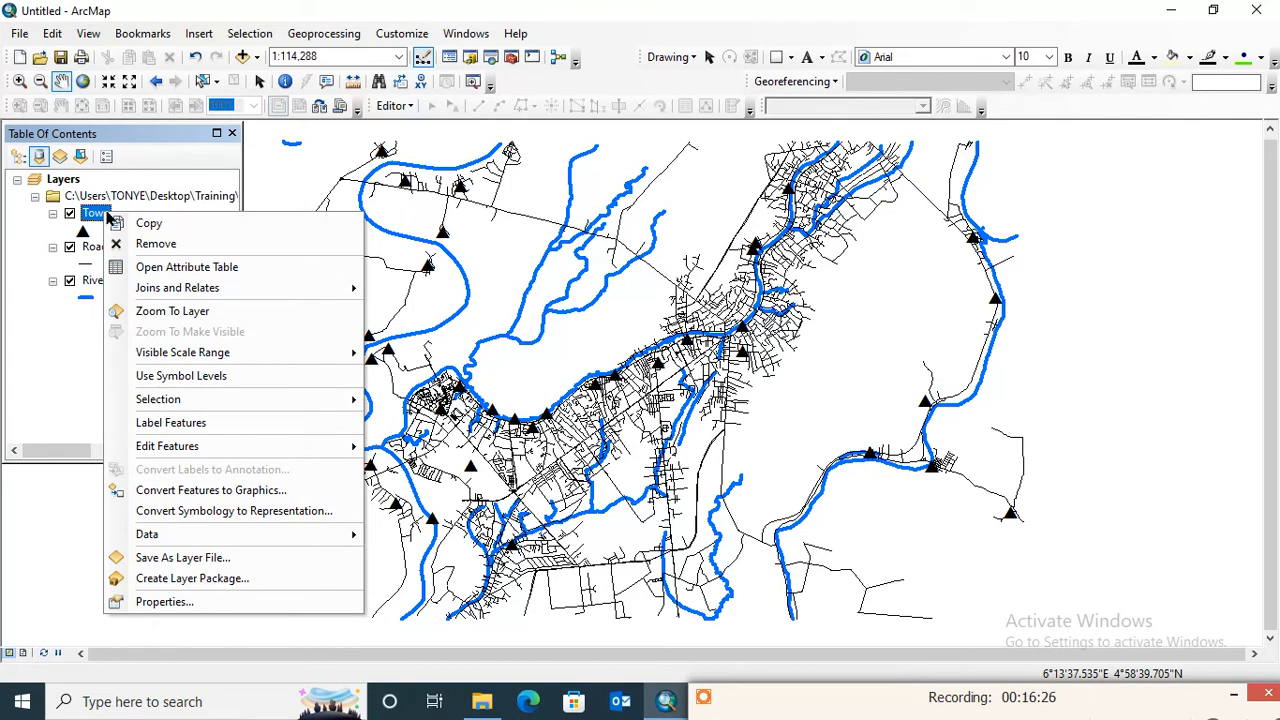
pyautogui.click(169, 424)
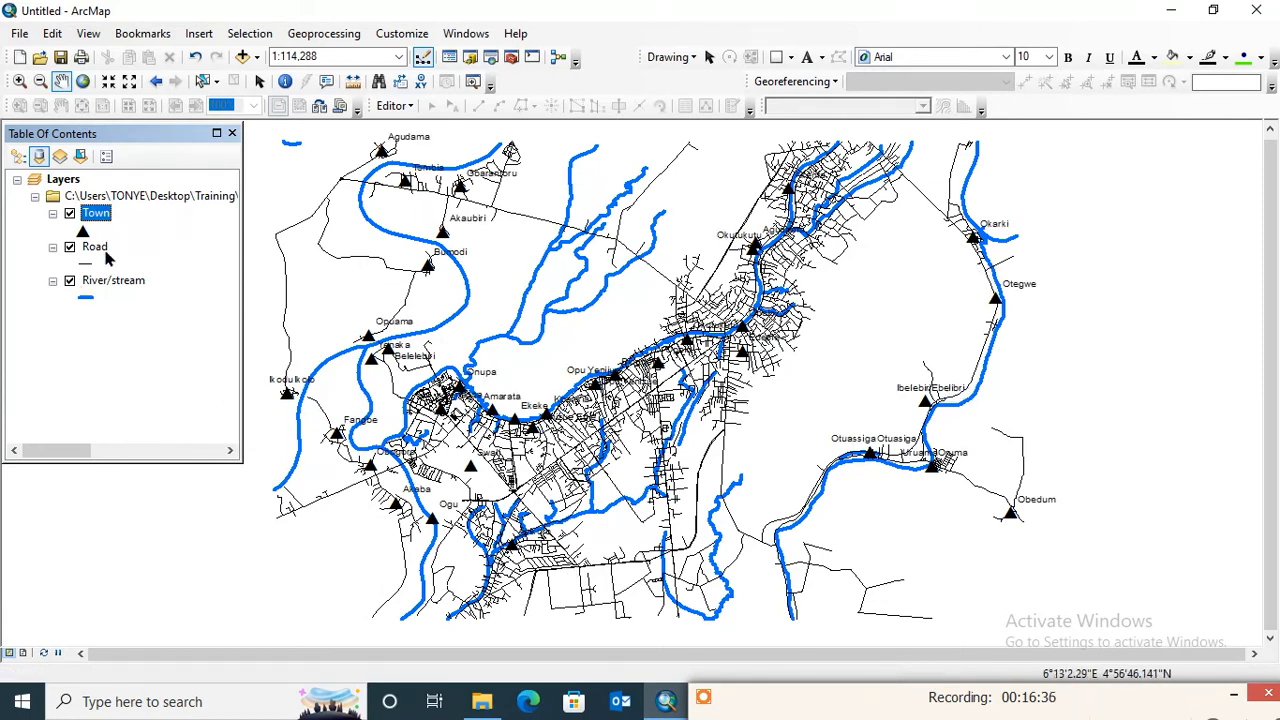
# - Turn on feature labels for the River/stream layer
pyautogui.click(116, 281)
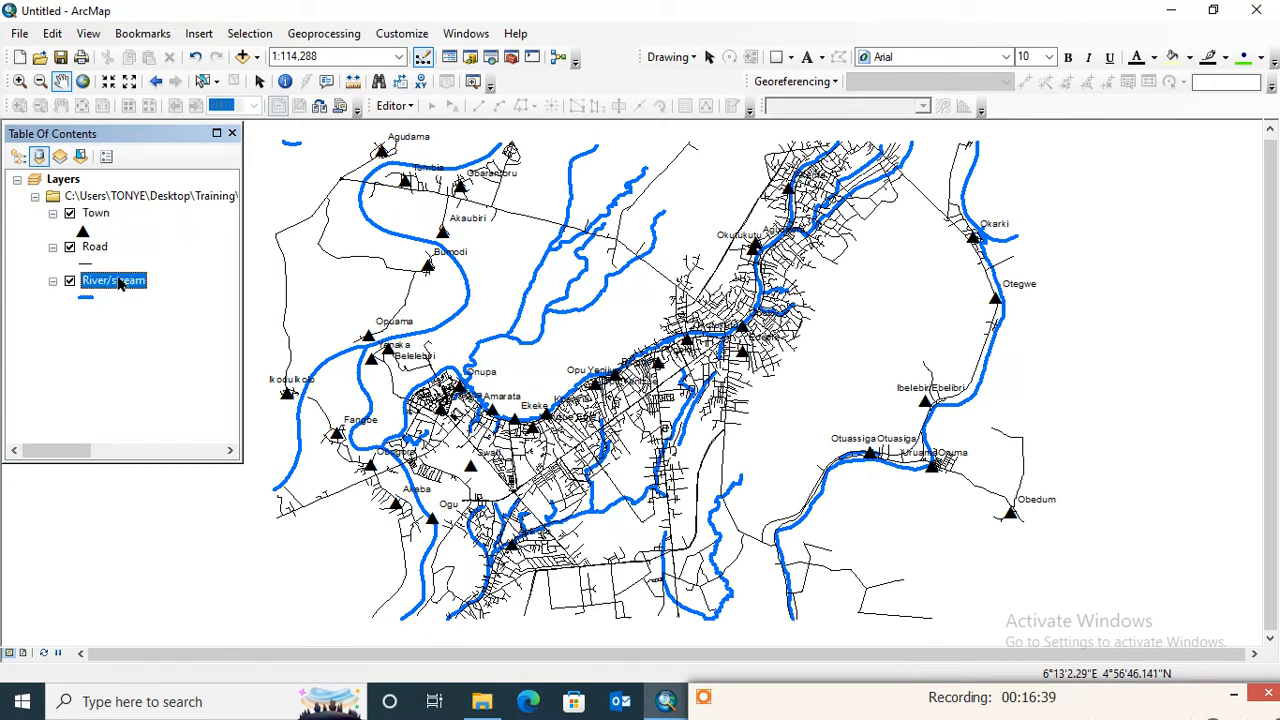
pyautogui.rightClick(117, 281)
pyautogui.click(202, 488)
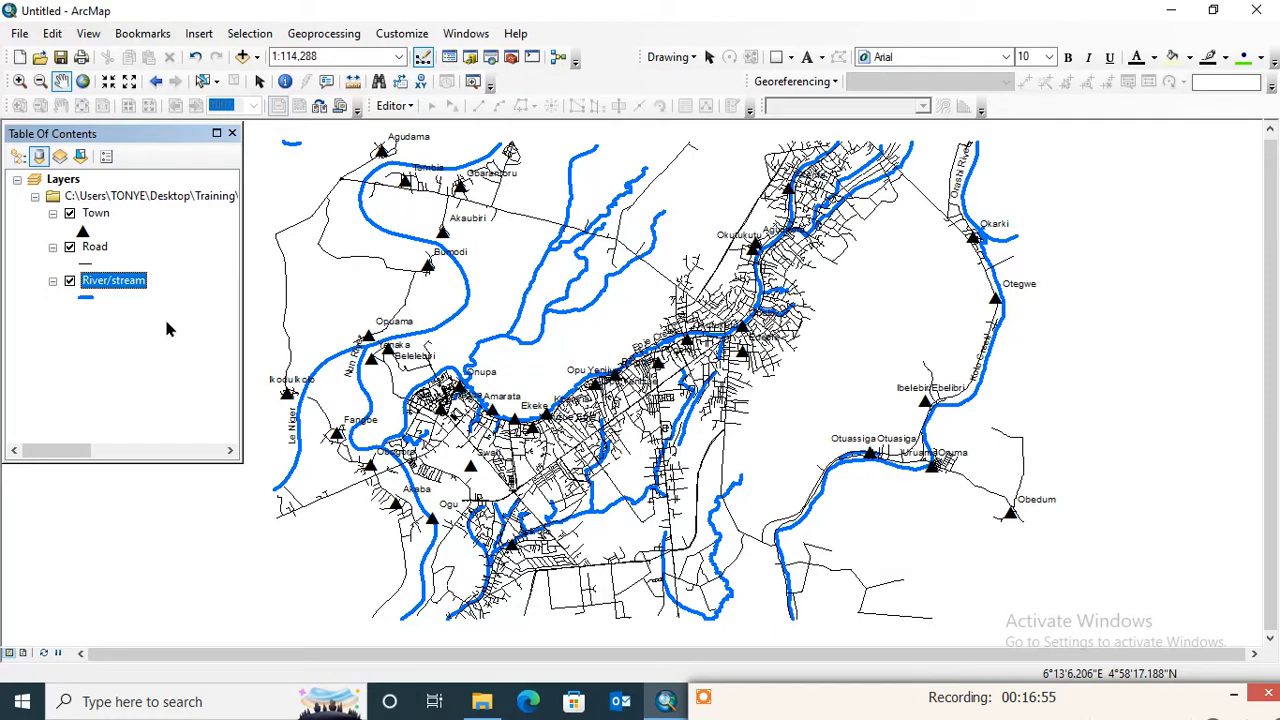
# - Open the label settings in the Town layer's properties
pyautogui.keyDown('ctrl'); pyautogui.click(95, 214); pyautogui.keyUp('ctrl')
pyautogui.click(92, 219)
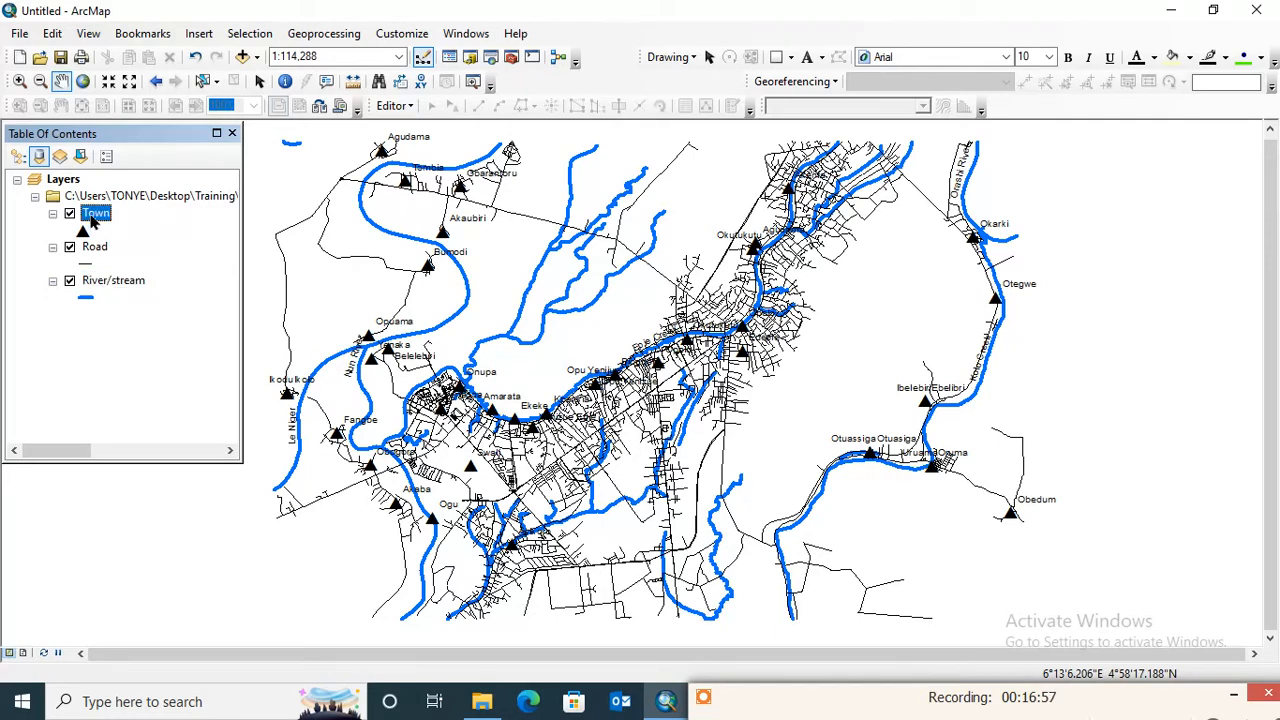
pyautogui.rightClick(92, 219)
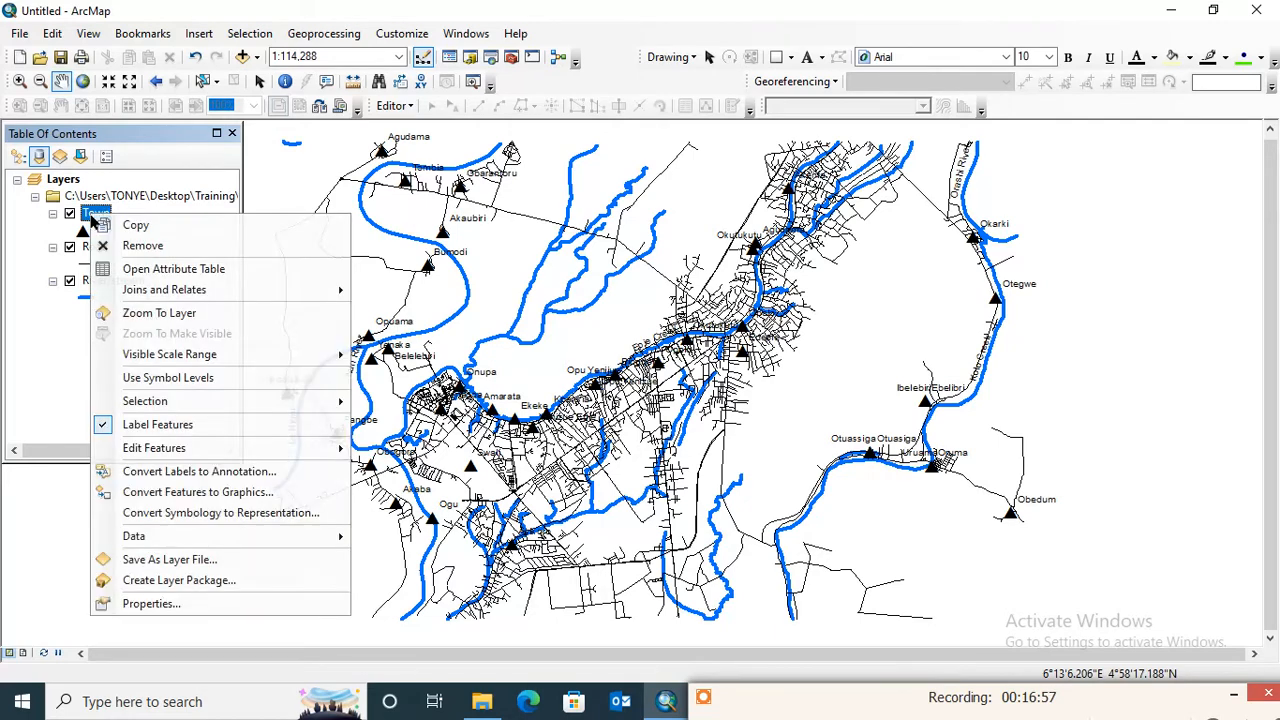
pyautogui.click(166, 603)
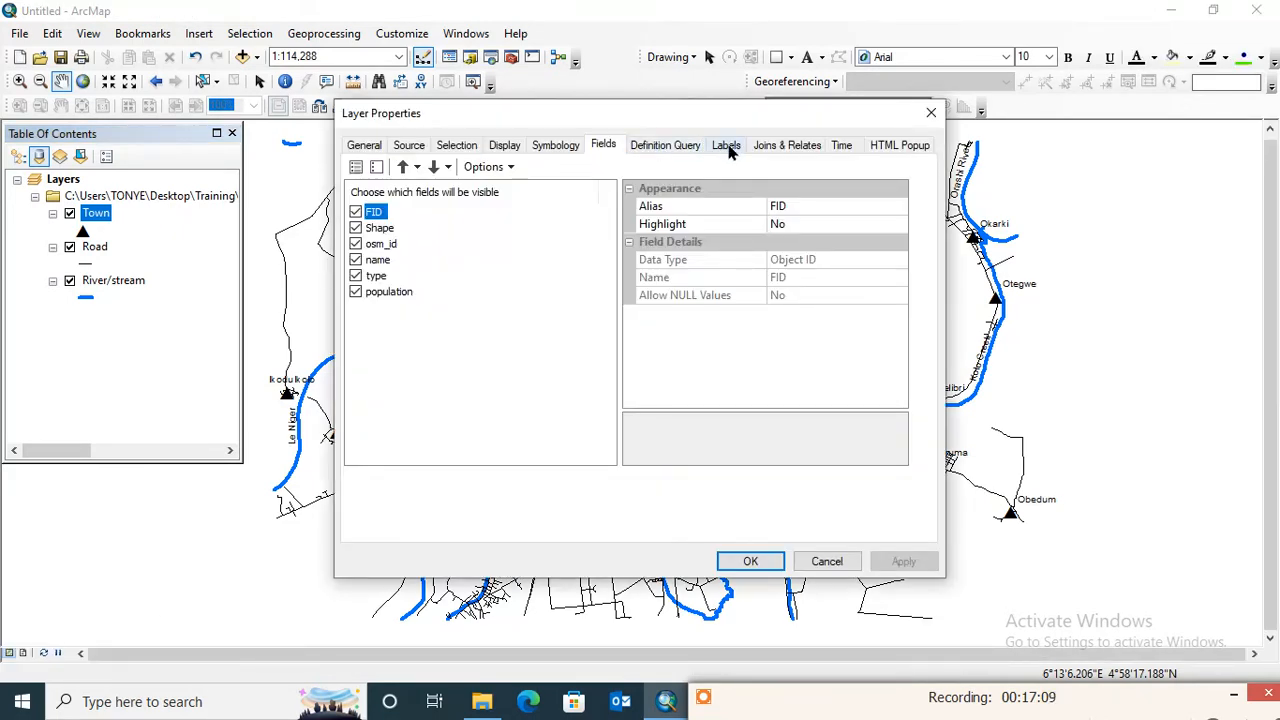
pyautogui.click(727, 147)
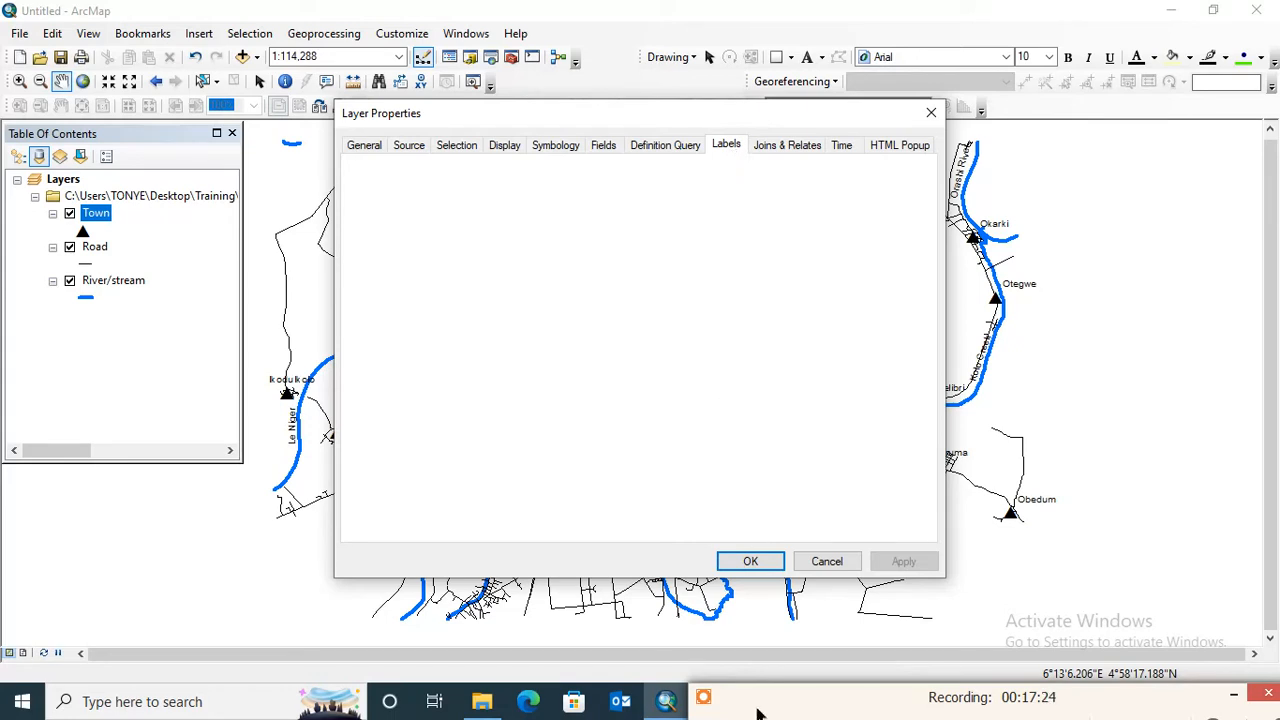
pyautogui.moveTo(780, 677)
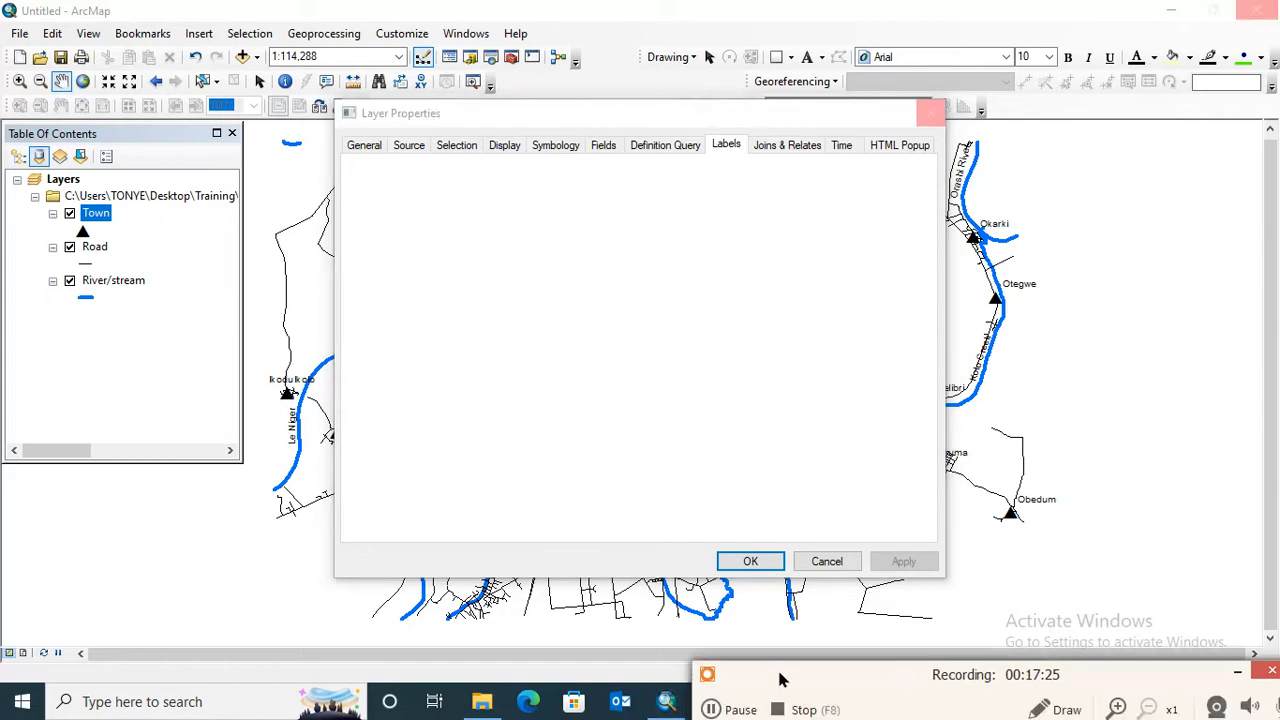
pyautogui.click(710, 708)
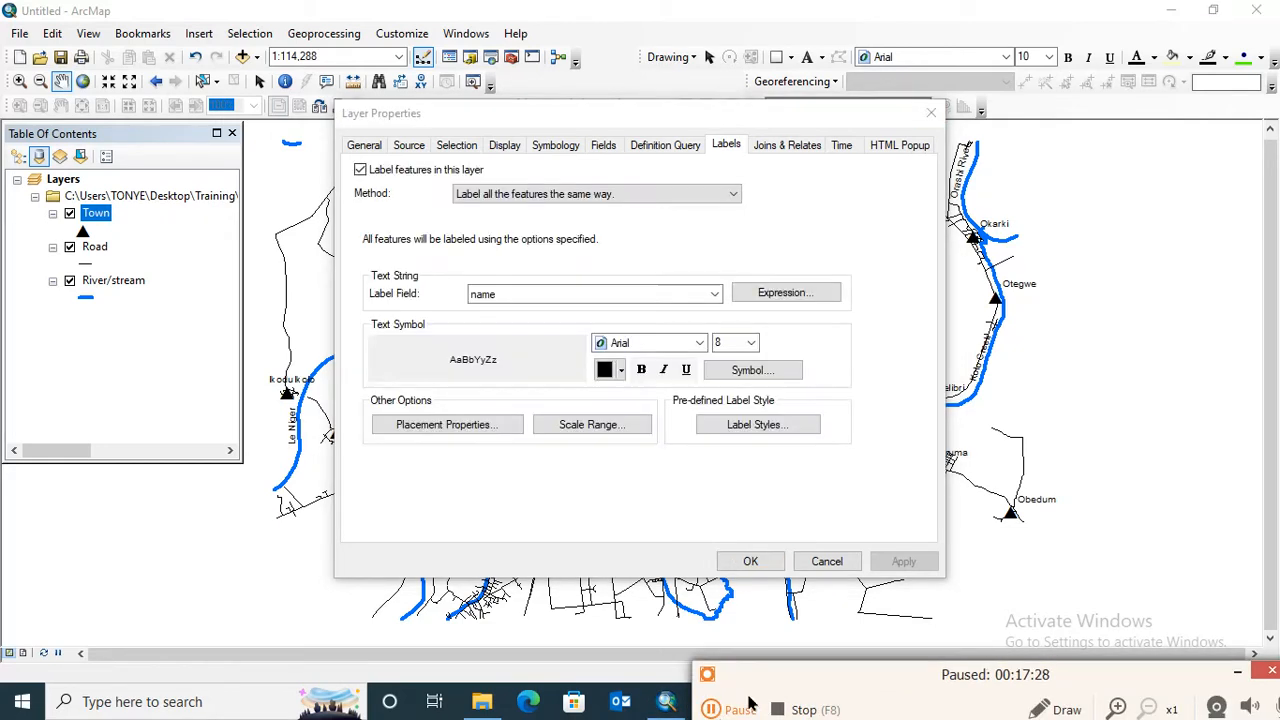
pyautogui.click(710, 708)
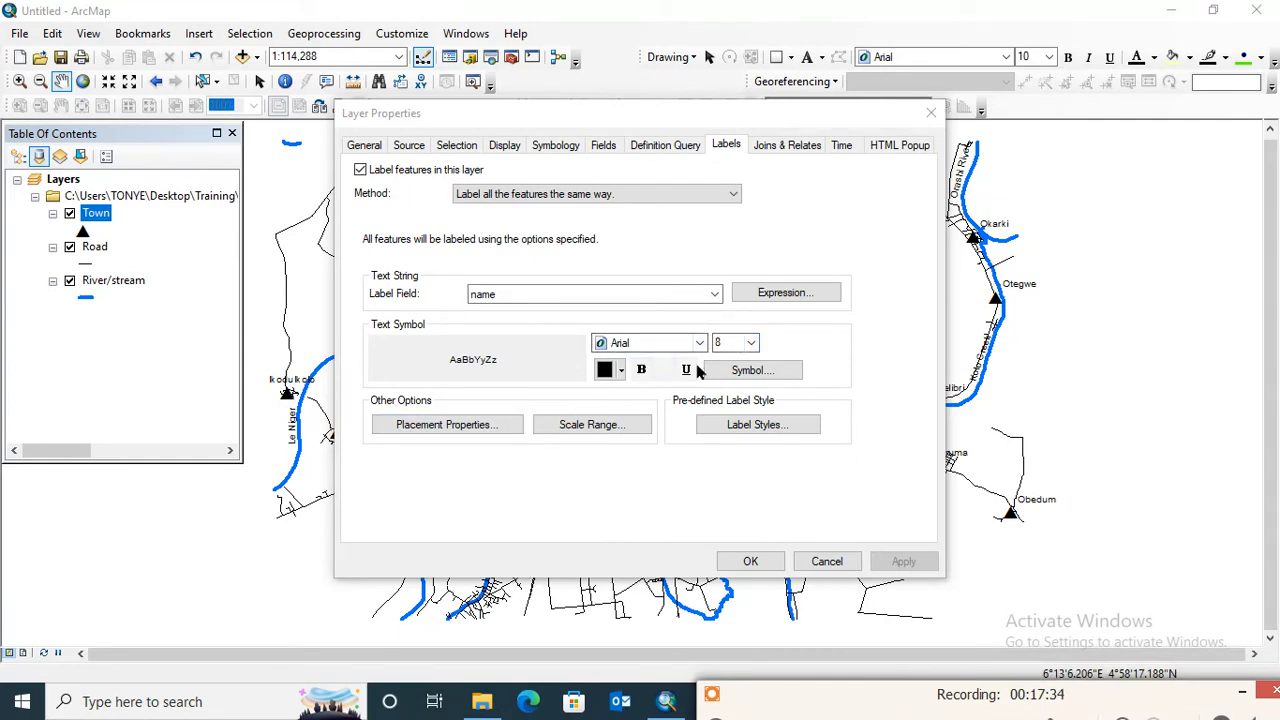
# - Set the Town label text to size 12 and bold, and apply the label settings to the map
pyautogui.click(750, 350)
pyautogui.click(751, 344)
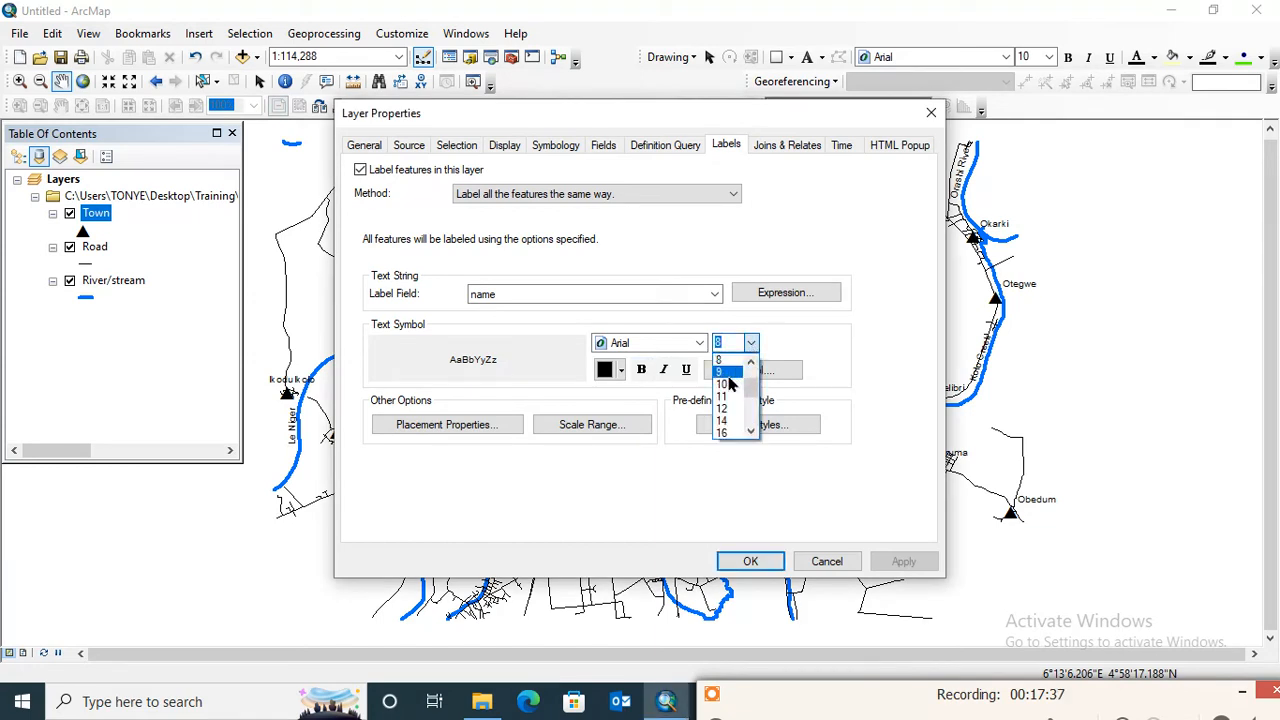
pyautogui.click(730, 386)
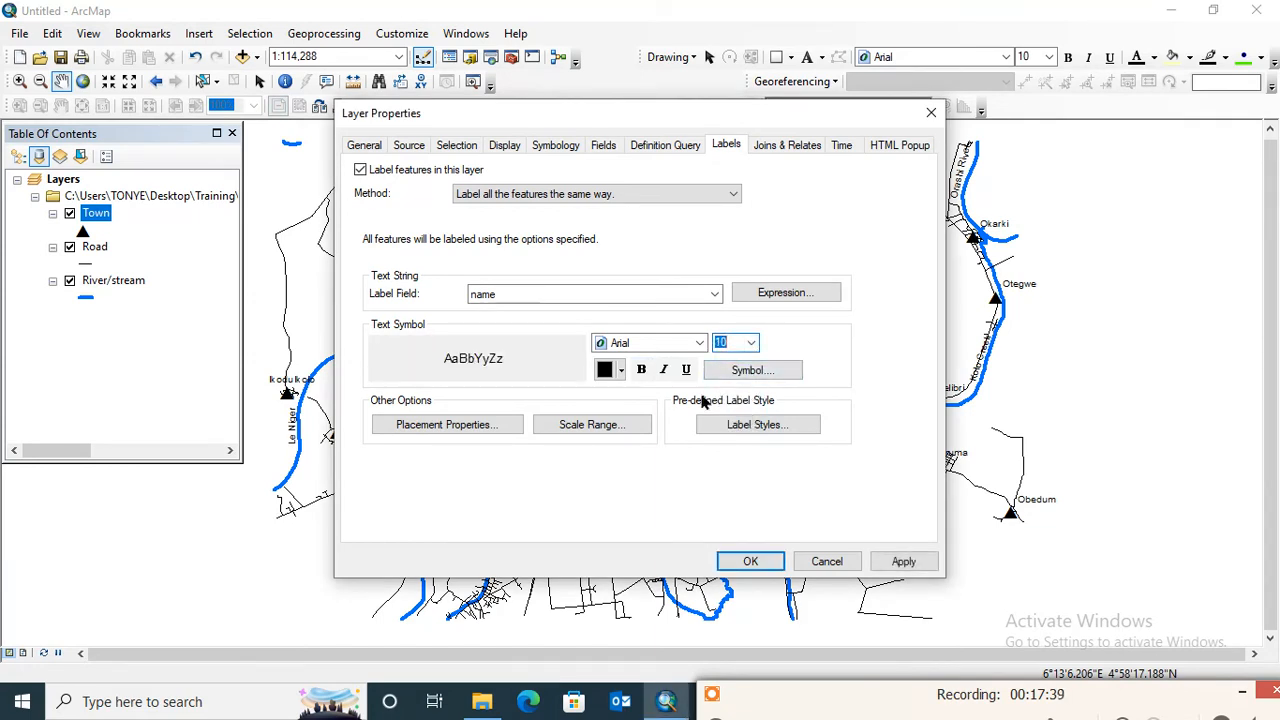
pyautogui.click(750, 343)
pyautogui.click(728, 384)
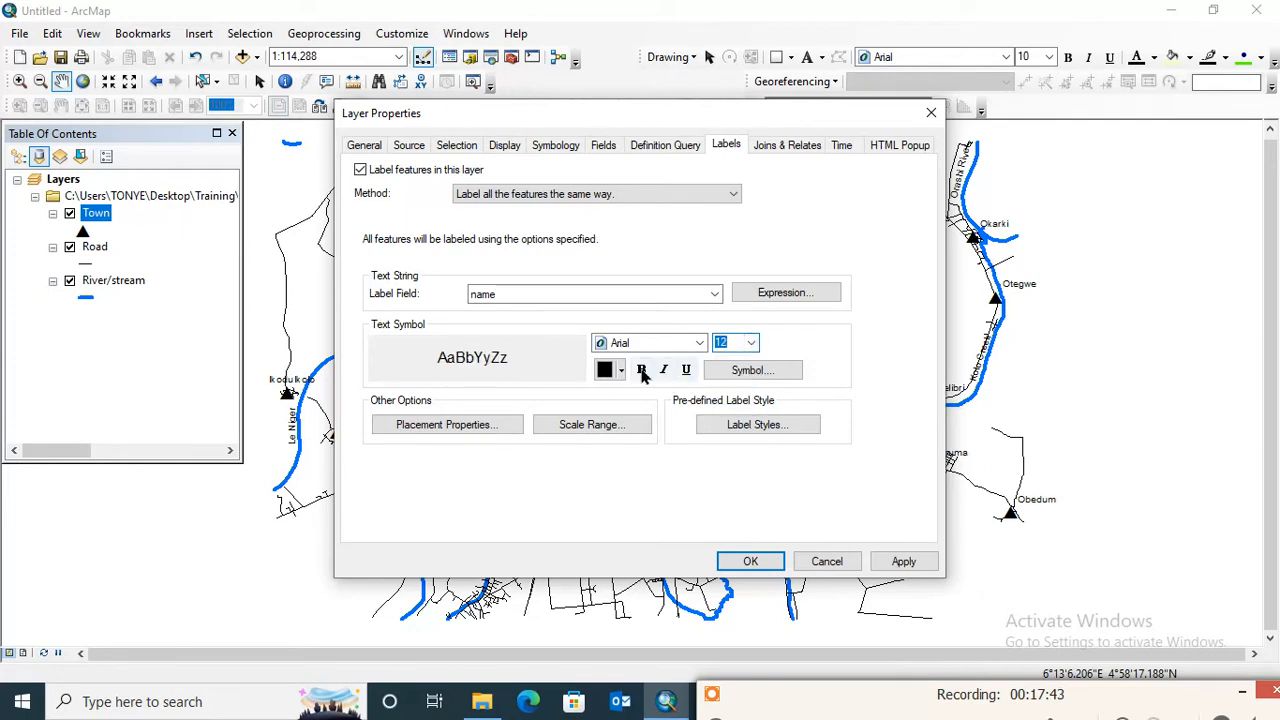
pyautogui.click(641, 370)
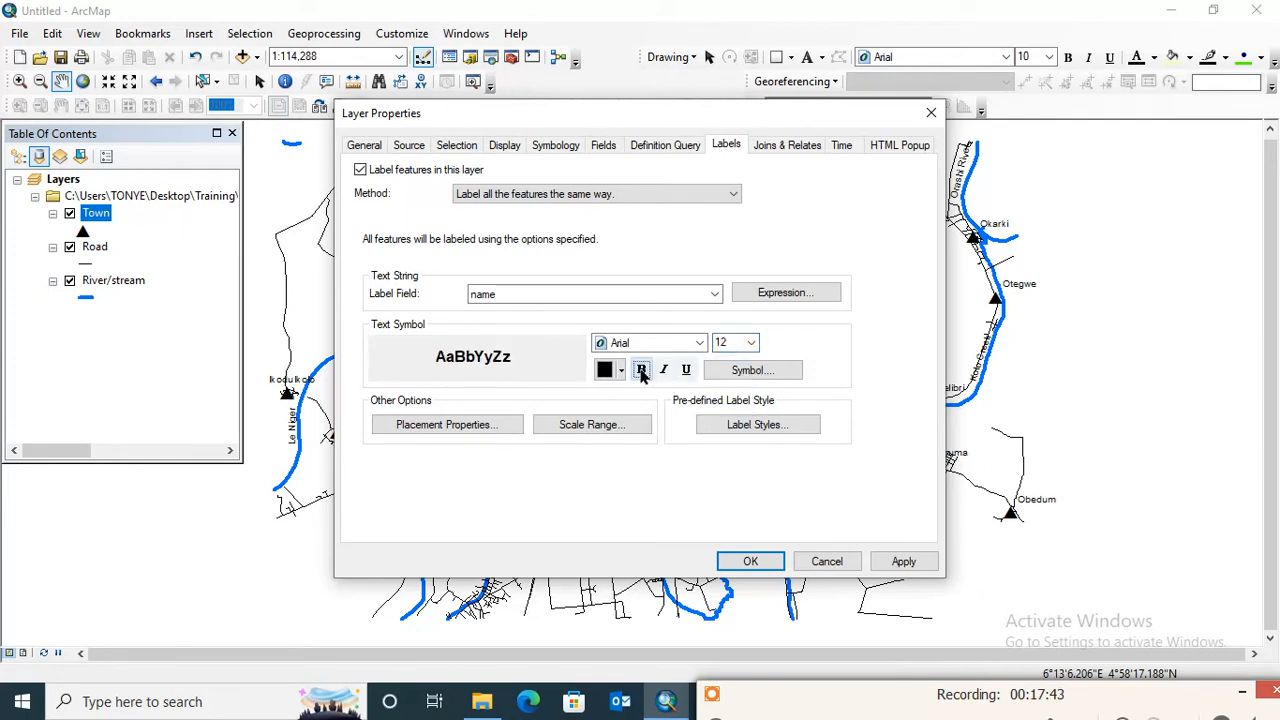
pyautogui.click(904, 563)
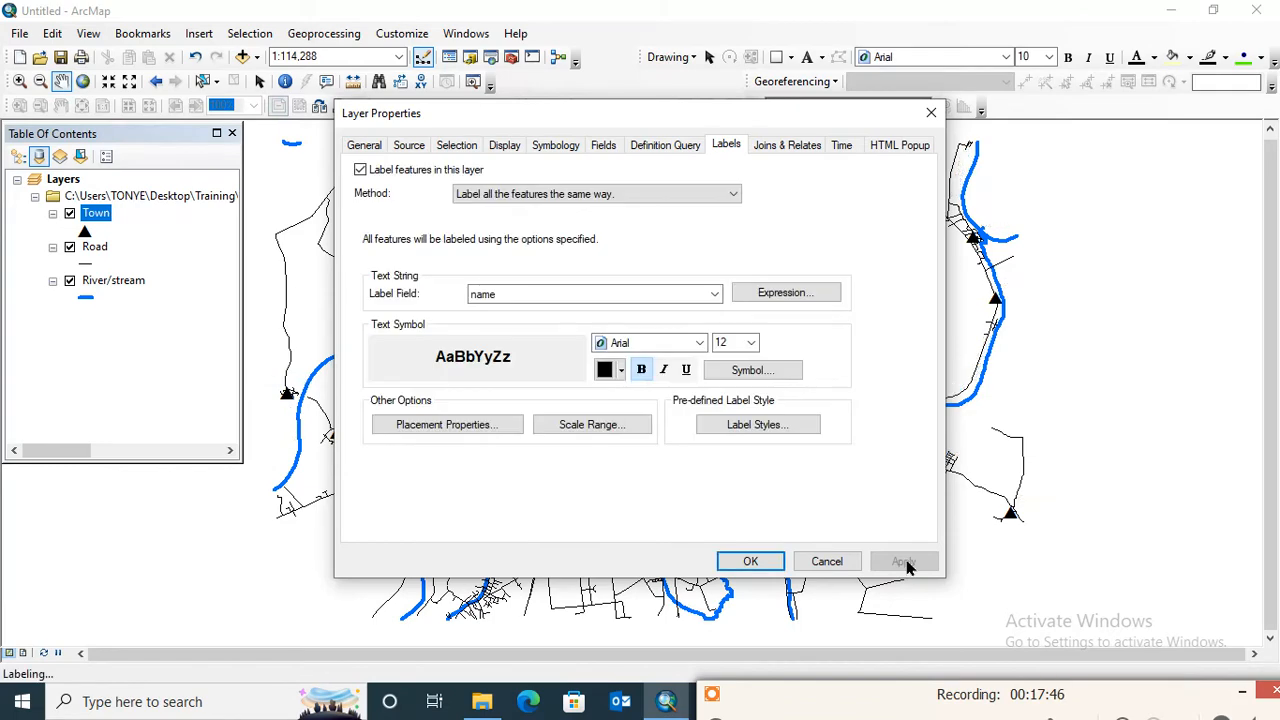
pyautogui.click(750, 561)
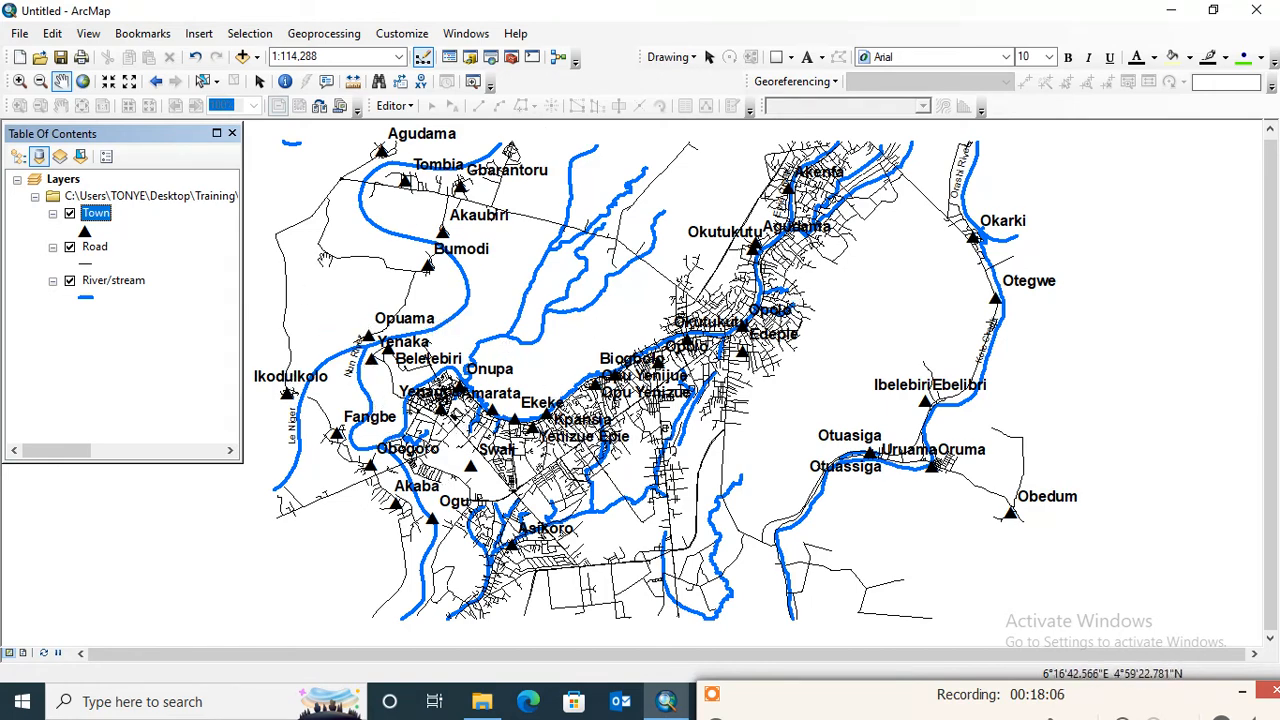
# - Open the Town layer's attribute table and enlarge its window to show more records and columns
pyautogui.click(104, 216)
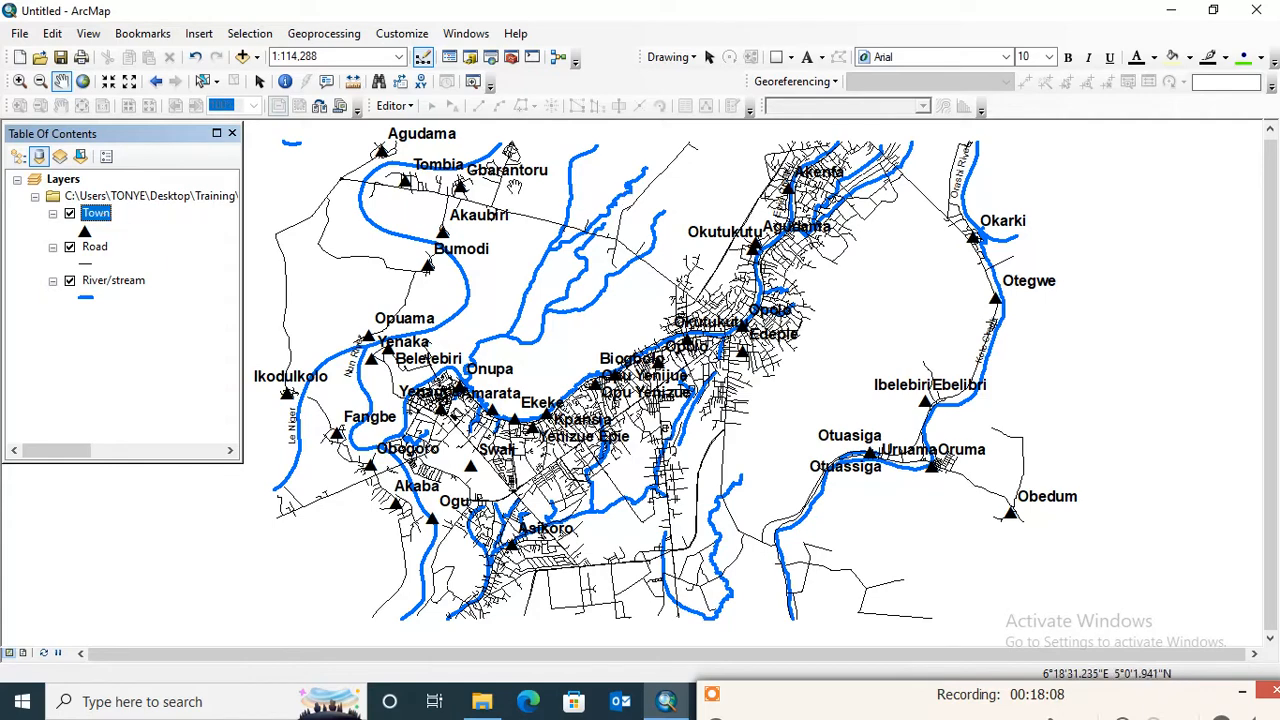
pyautogui.rightClick(104, 220)
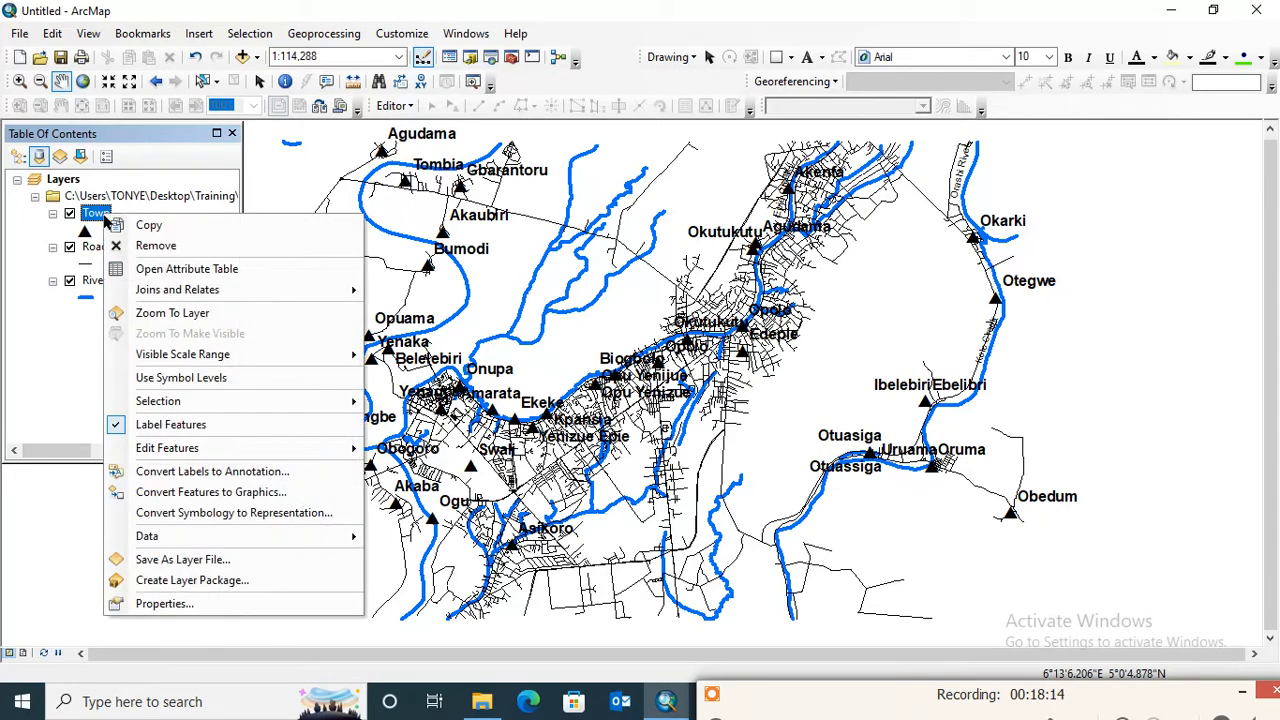
pyautogui.click(190, 269)
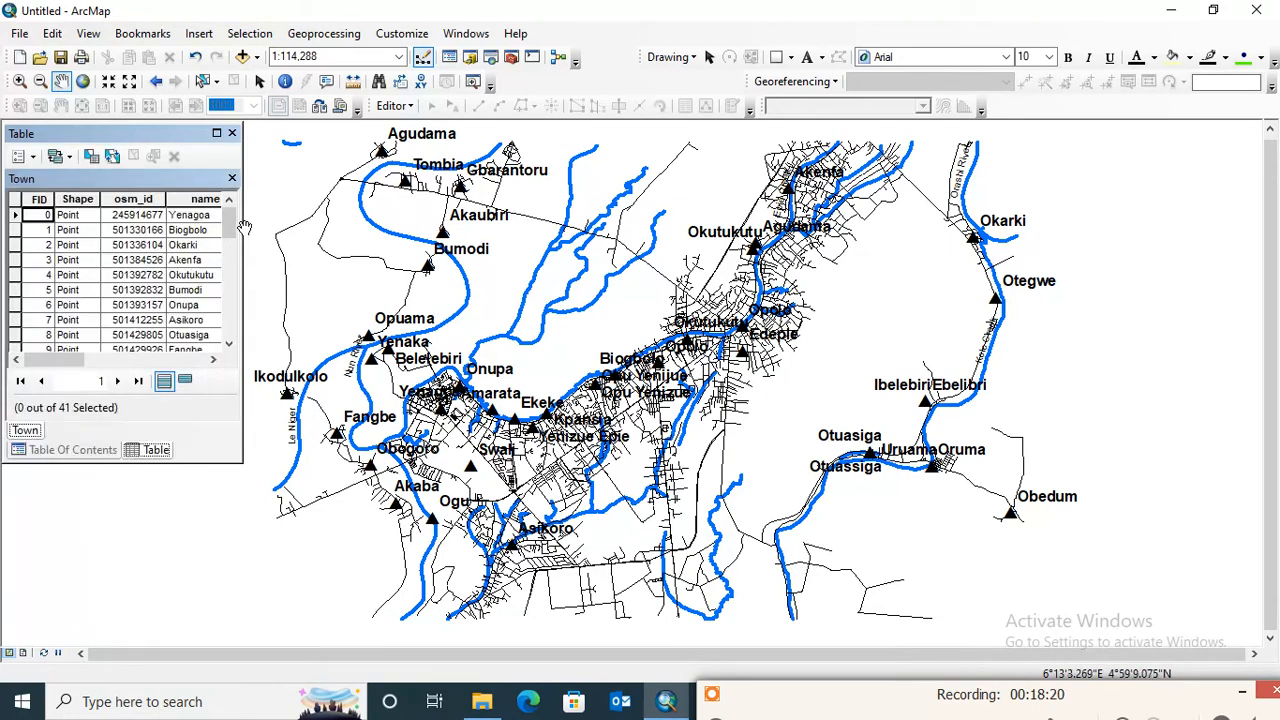
pyautogui.moveTo(246, 228); pyautogui.dragTo(370, 226)
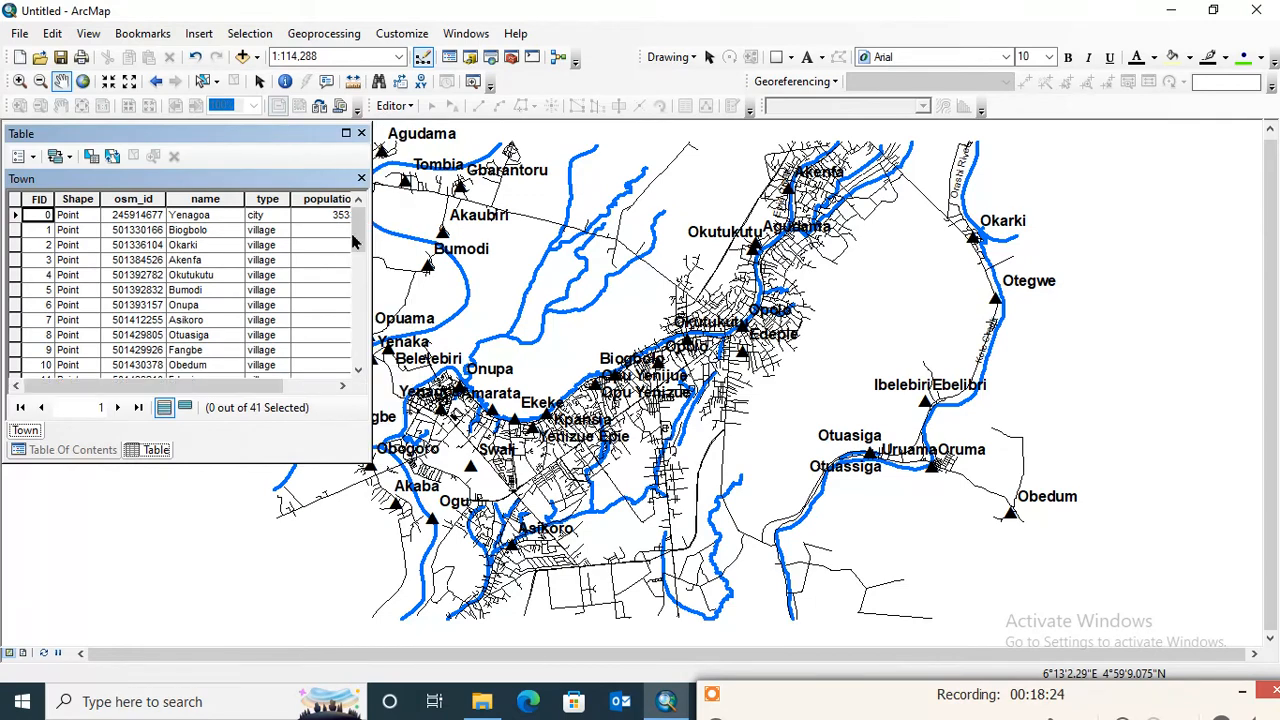
pyautogui.moveTo(201, 464); pyautogui.dragTo(201, 655)
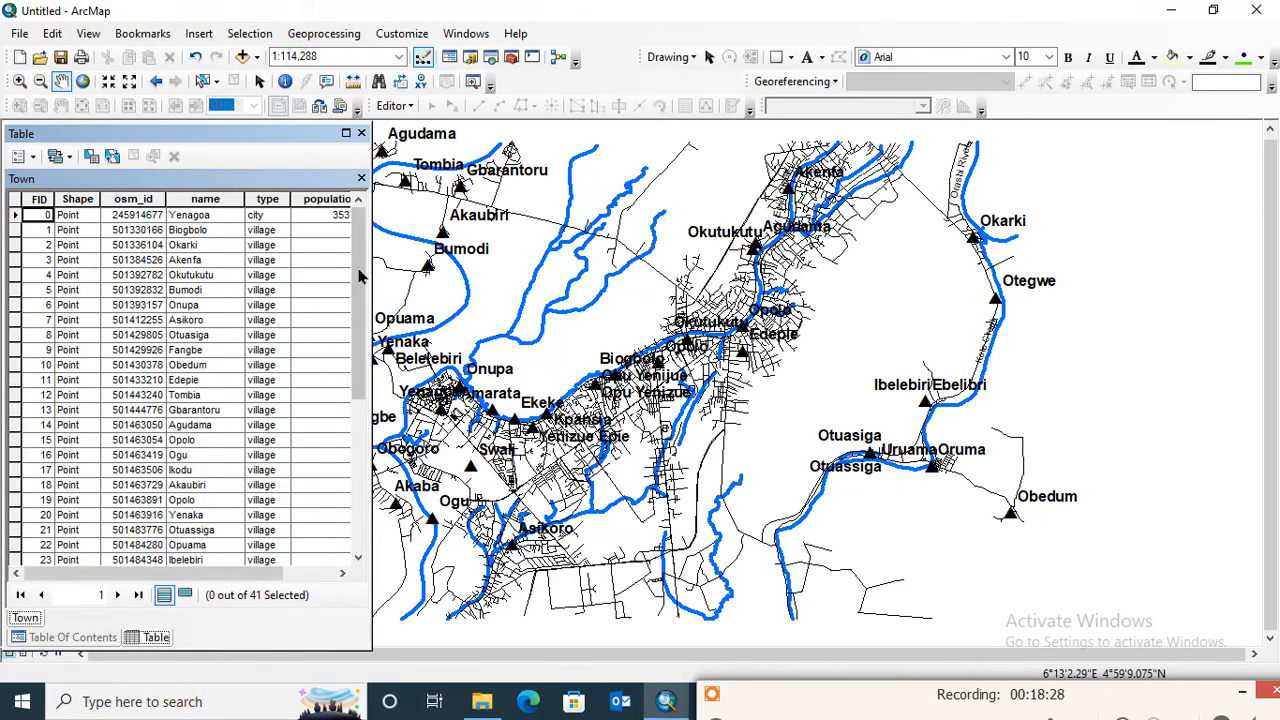
pyautogui.moveTo(360, 275)
pyautogui.mouseDown()
pyautogui.moveTo(356, 437)
pyautogui.moveTo(352, 273)
pyautogui.mouseUp()
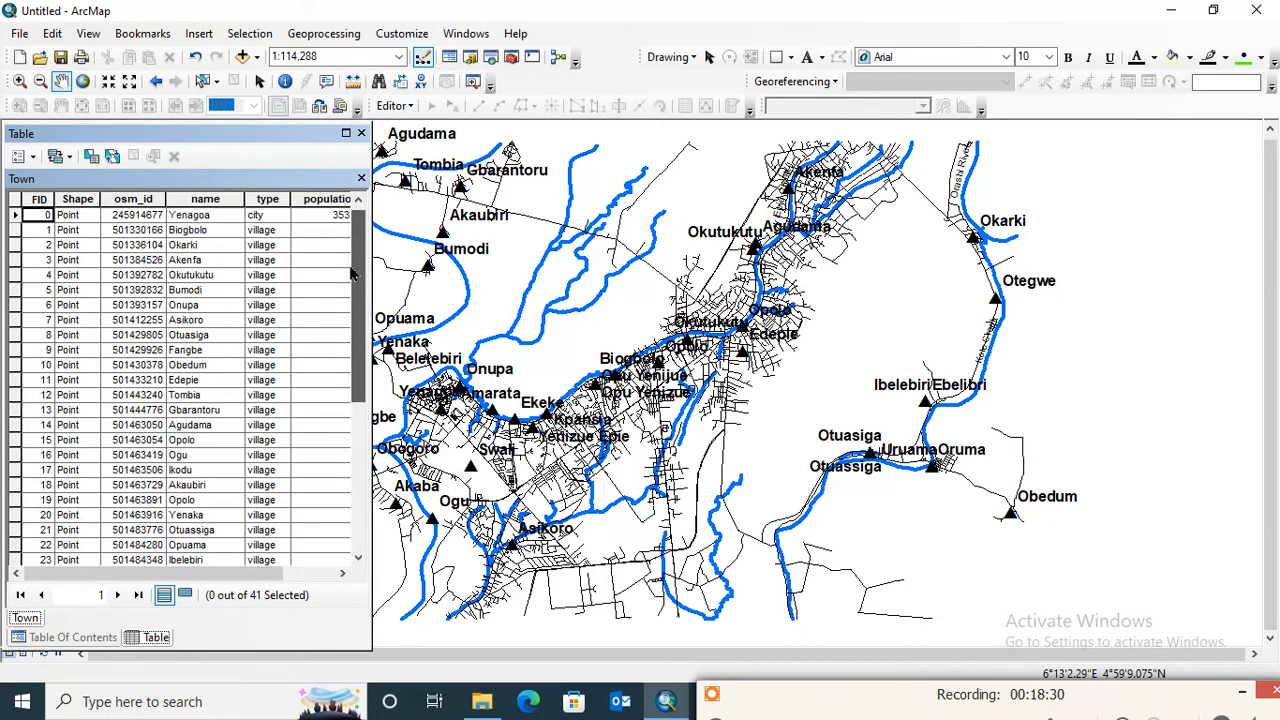
# - Examine the town names in the name field of the Town attribute table
pyautogui.click(203, 216)
pyautogui.click(206, 306)
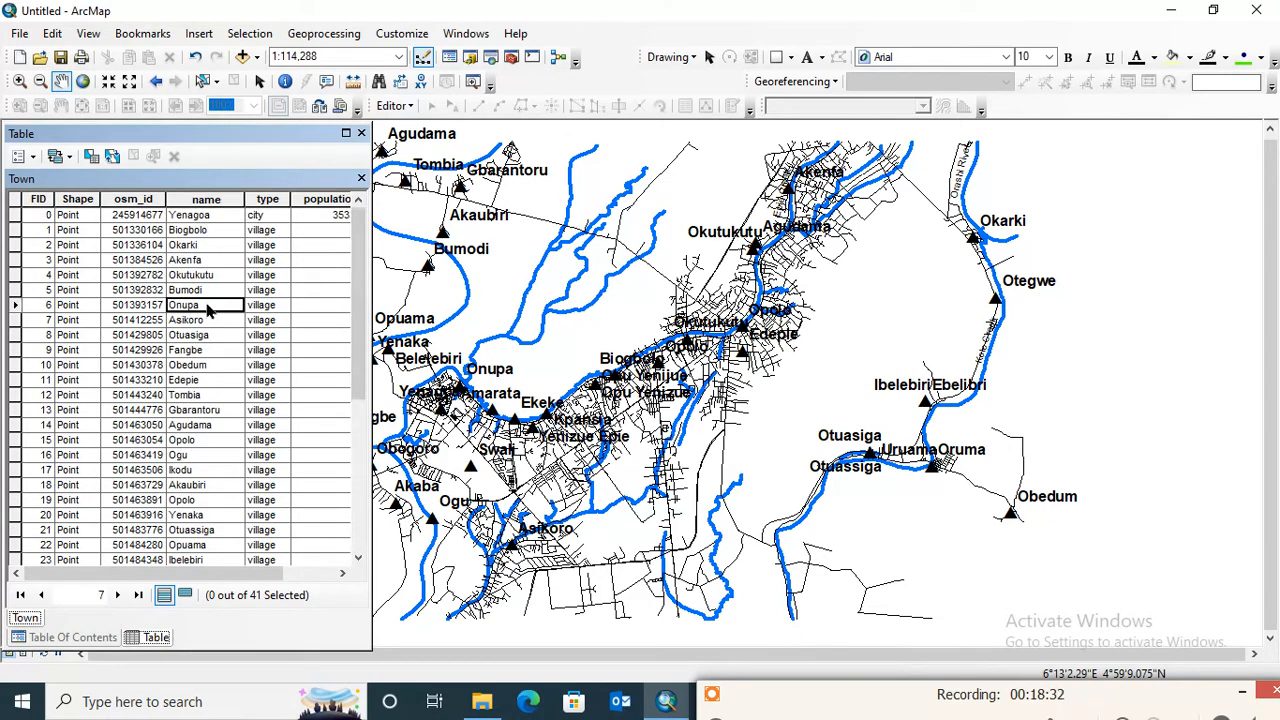
pyautogui.click(203, 350)
pyautogui.click(204, 425)
pyautogui.click(198, 500)
pyautogui.click(207, 545)
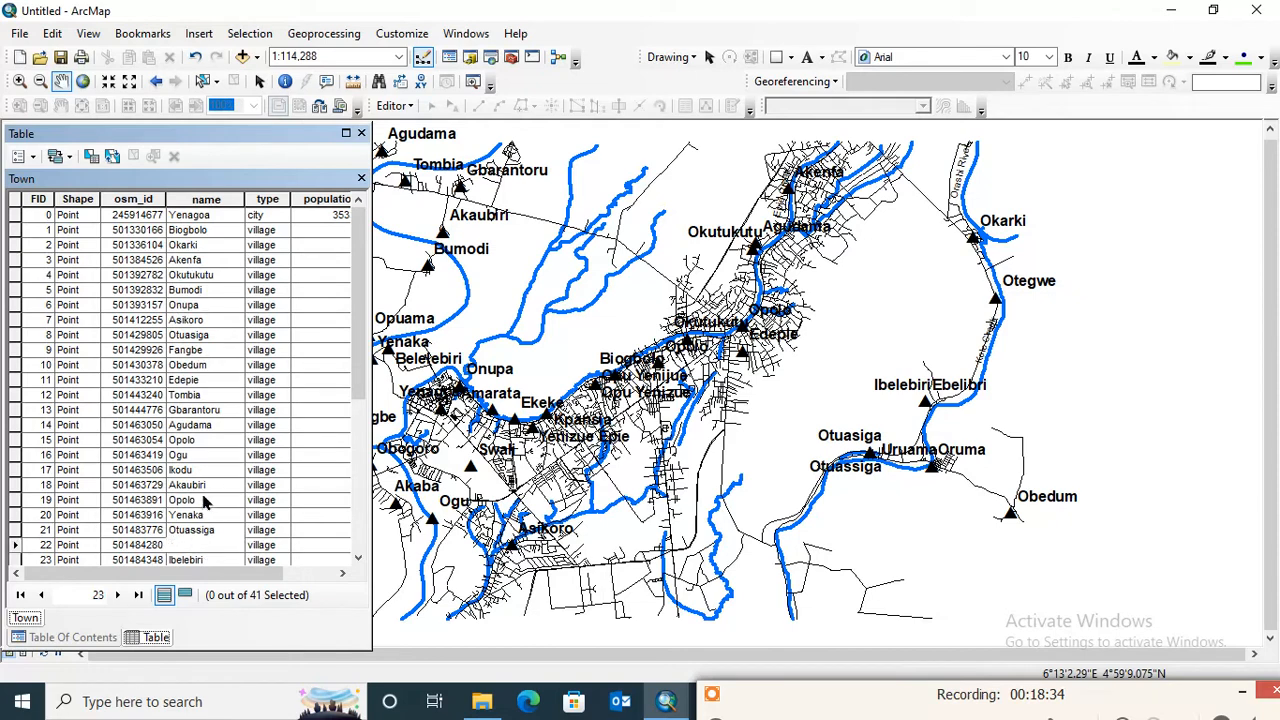
pyautogui.click(203, 500)
pyautogui.click(205, 455)
pyautogui.click(210, 396)
pyautogui.click(210, 320)
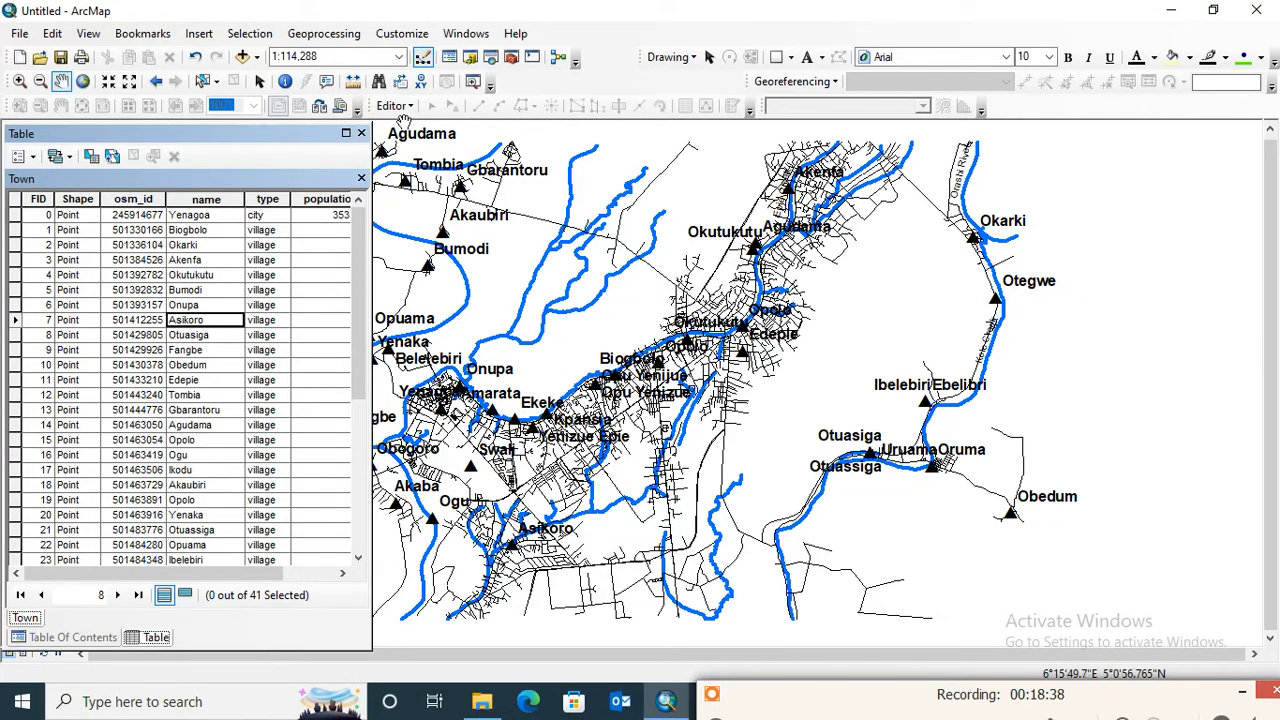
# - Start an edit session so the Town attribute table becomes editable
pyautogui.click(394, 105)
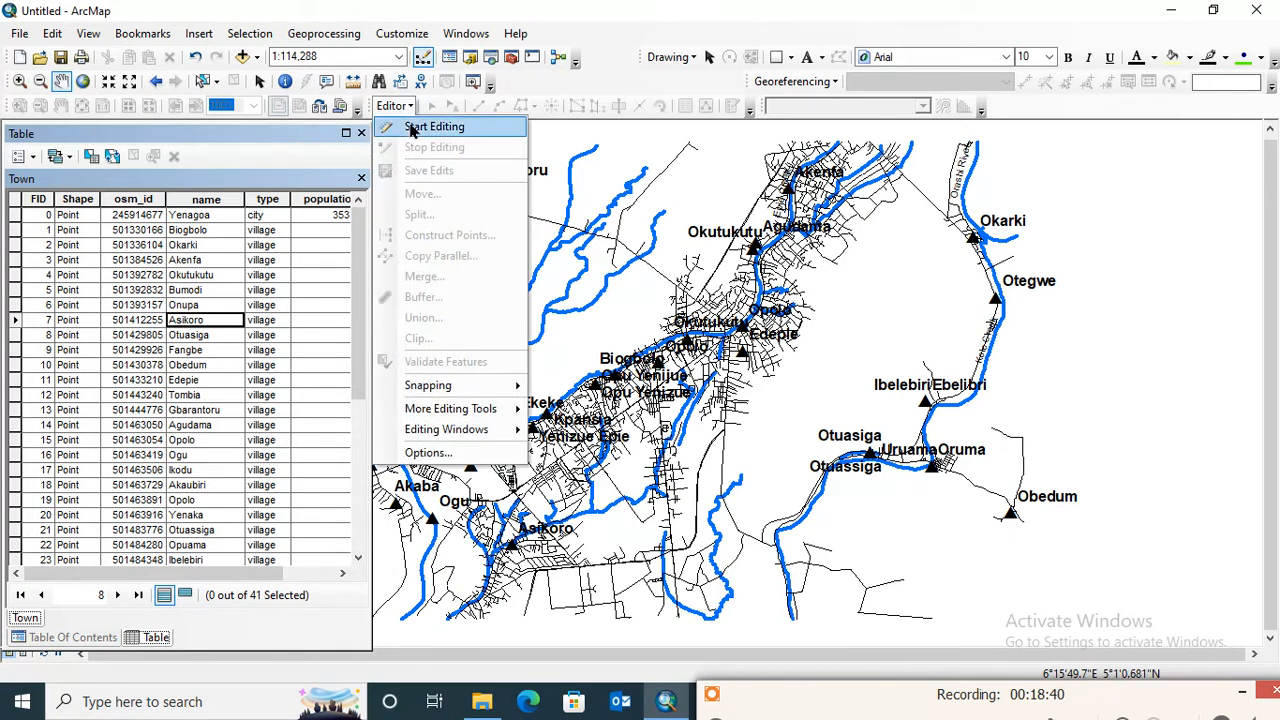
pyautogui.click(411, 128)
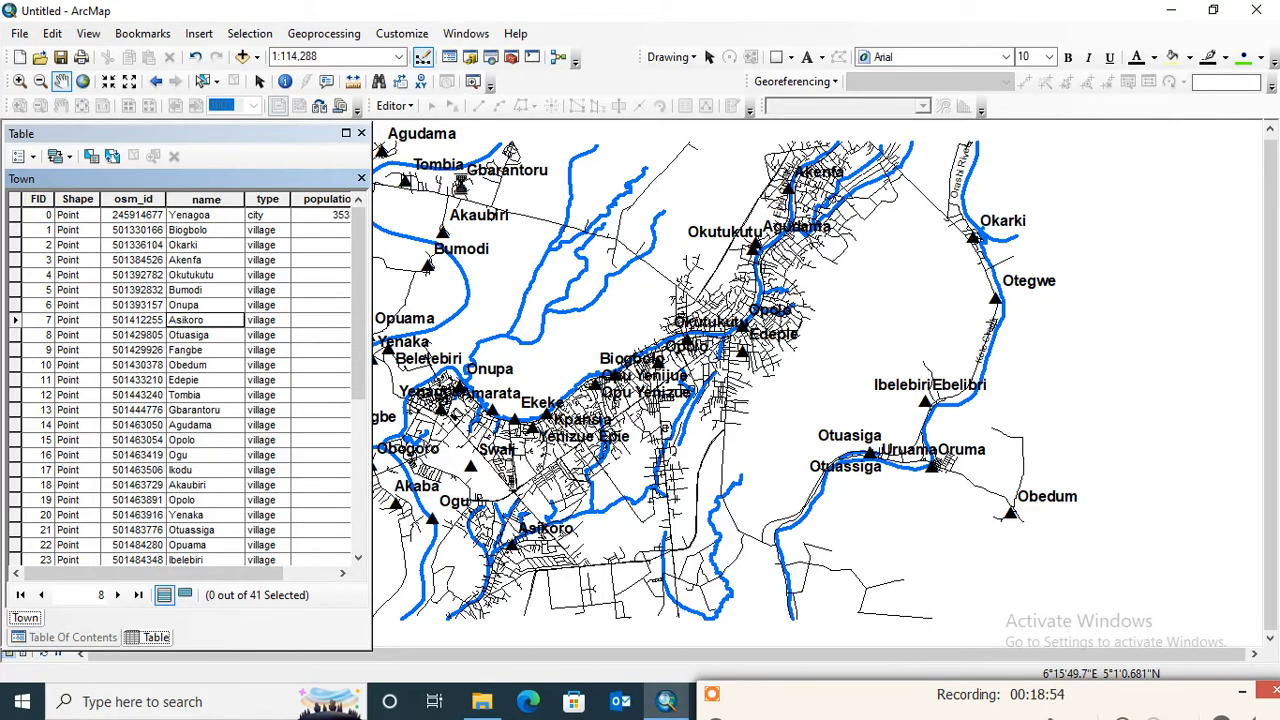
pyautogui.moveTo(767, 707); pyautogui.dragTo(768, 689)
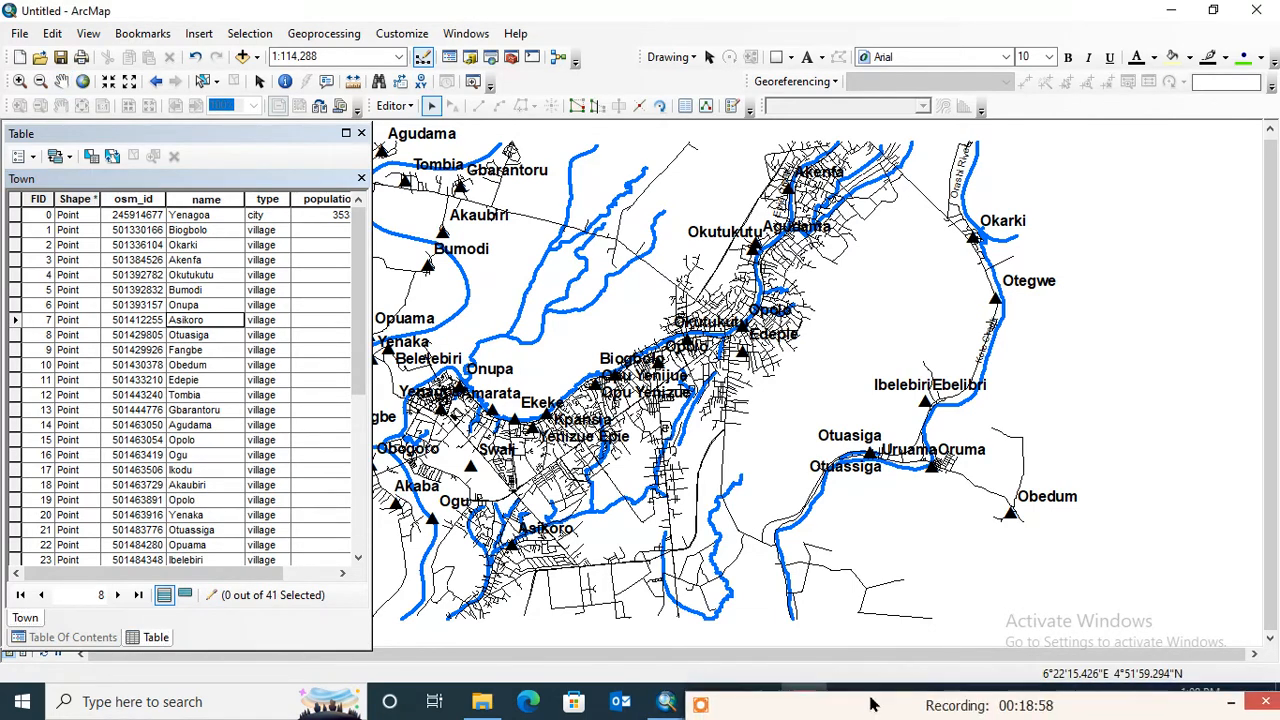
# - Review the available editing commands and check the list of toolbars for the Editor toolbar
pyautogui.click(394, 105)
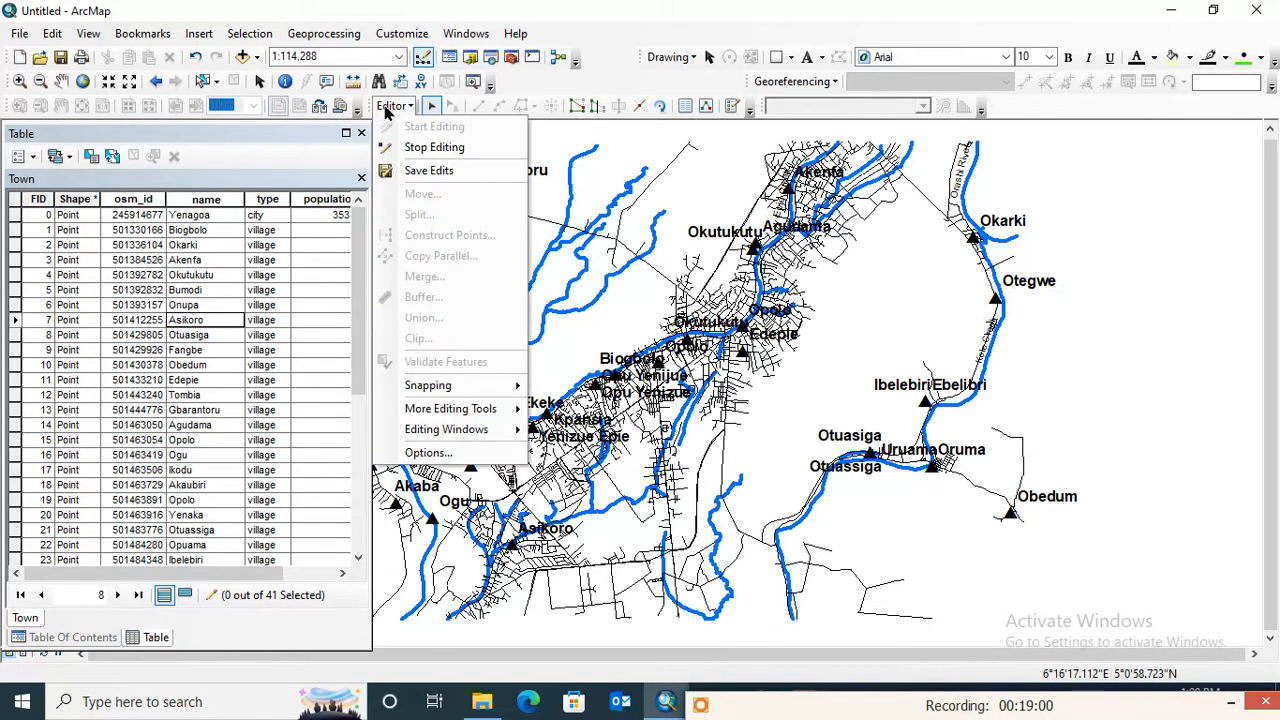
pyautogui.click(394, 105)
pyautogui.click(432, 105)
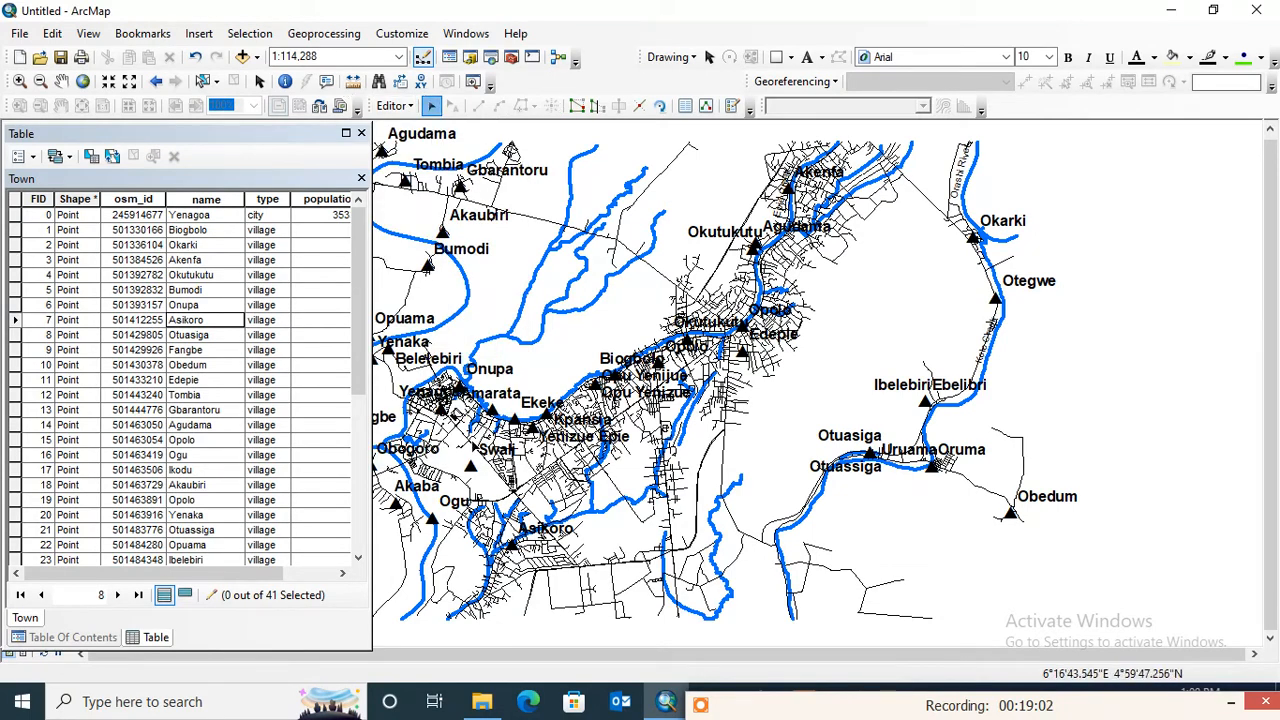
pyautogui.click(393, 106)
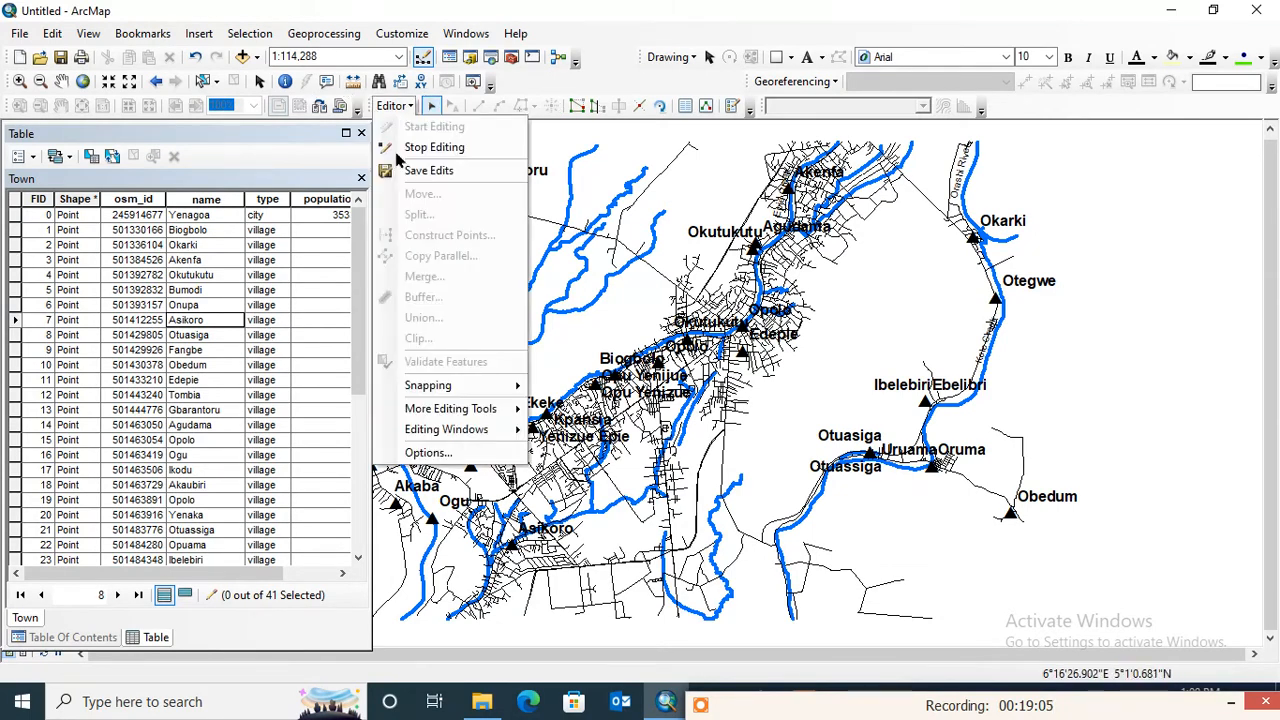
pyautogui.click(393, 106)
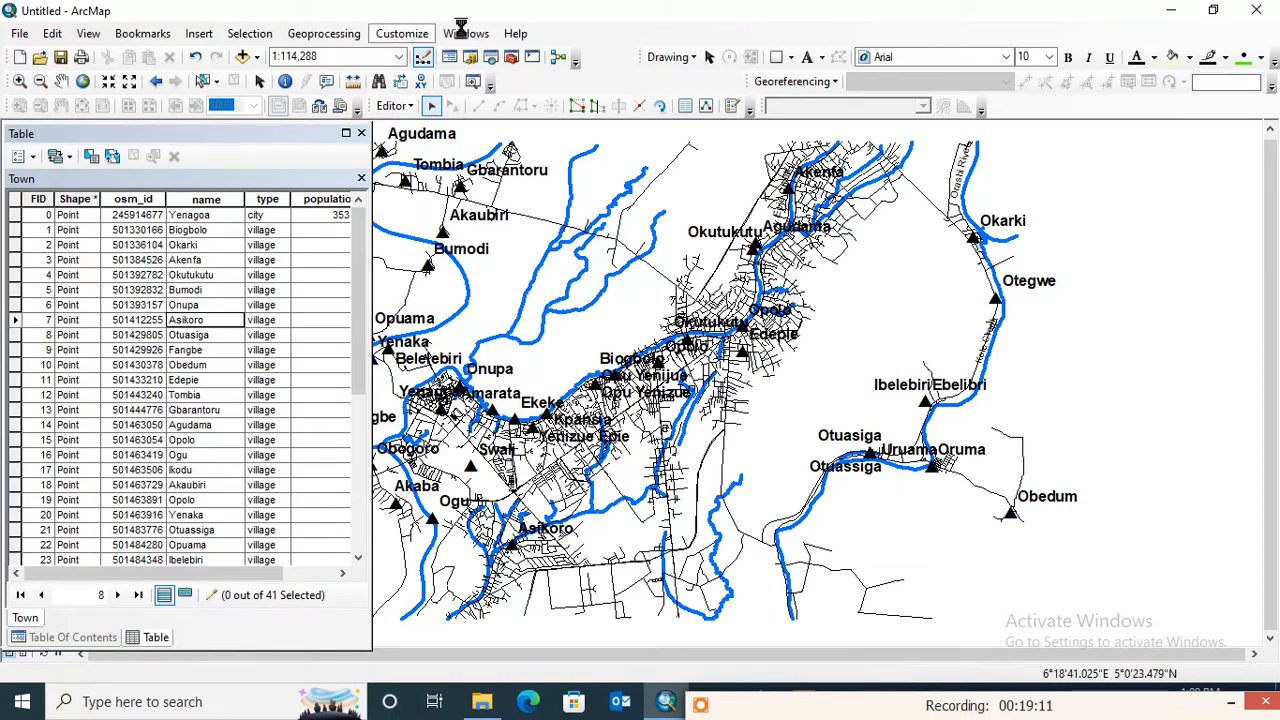
pyautogui.click(410, 38)
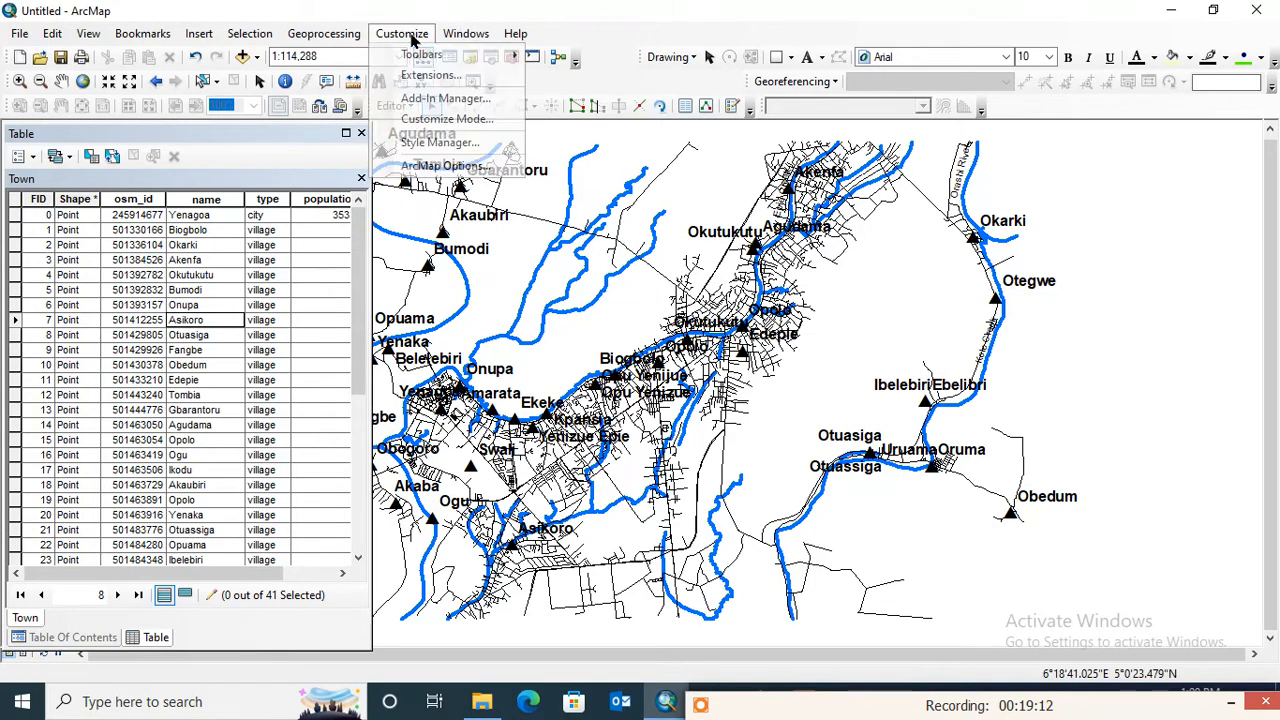
pyautogui.click(410, 38)
pyautogui.click(411, 39)
pyautogui.moveTo(419, 62)
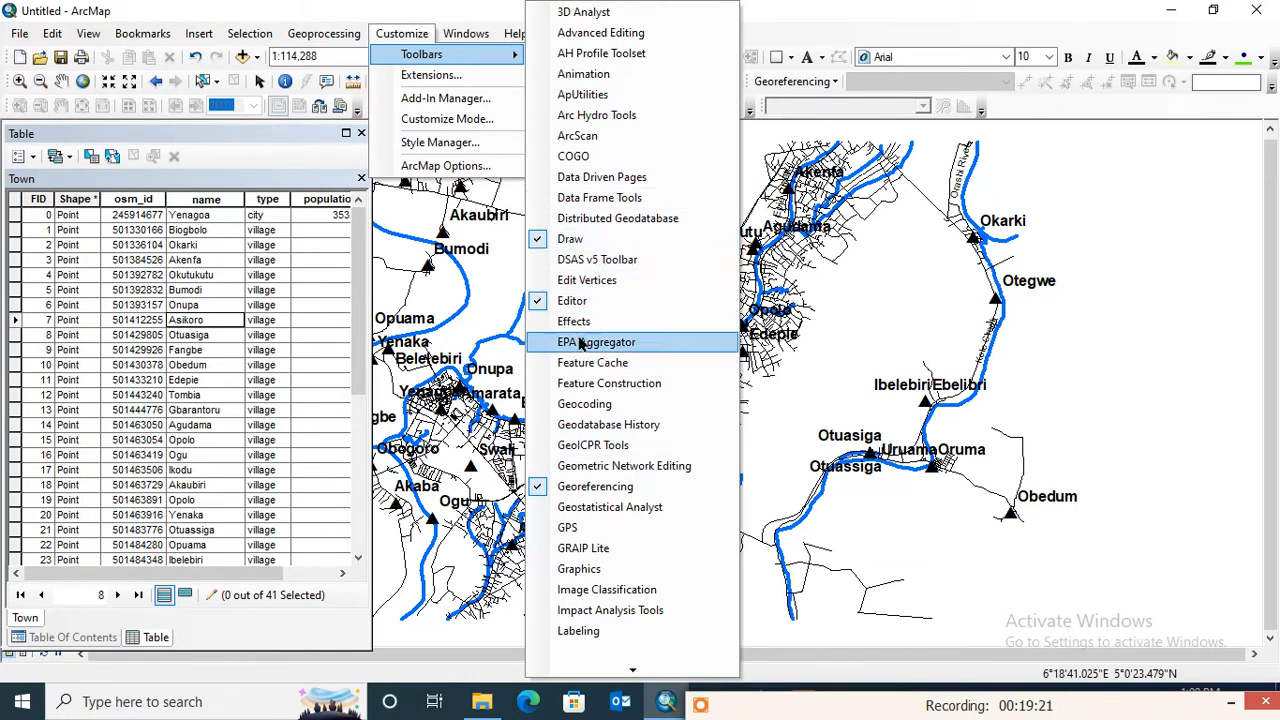
pyautogui.click(823, 12)
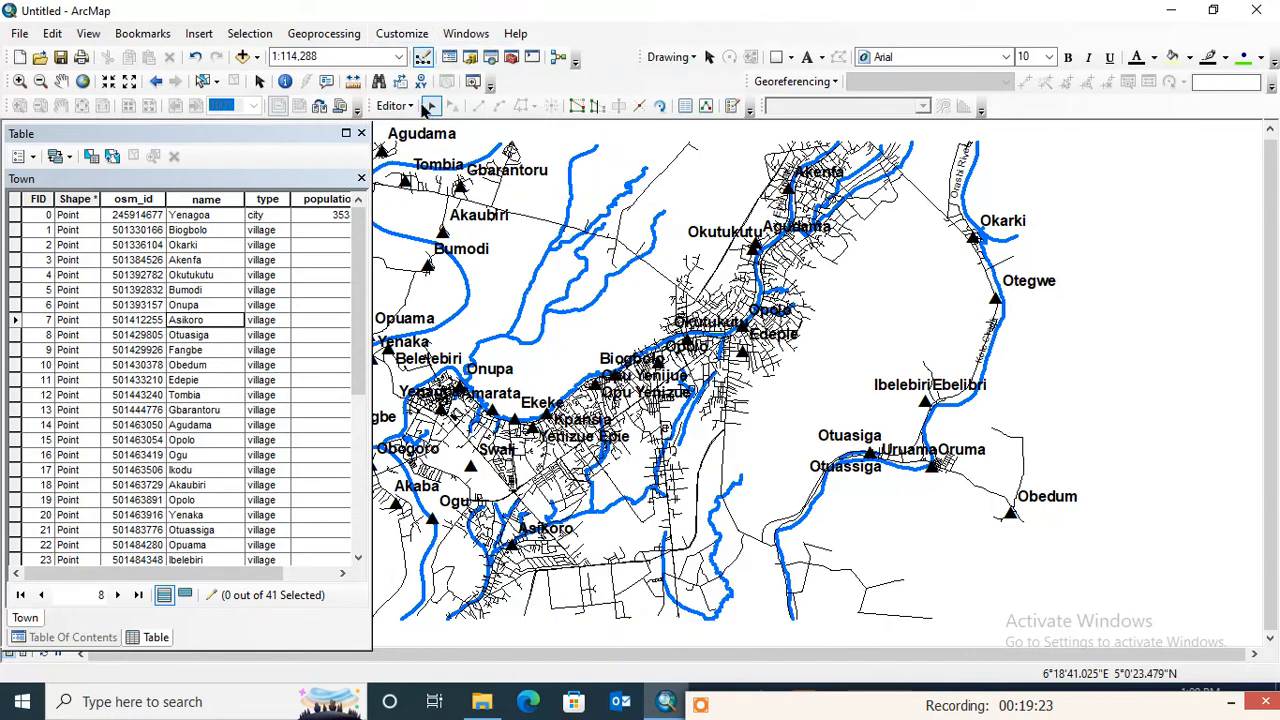
# - Widen the Town attribute table to include the population field and read through all town names for spelling errors
pyautogui.moveTo(372, 224); pyautogui.dragTo(437, 224)
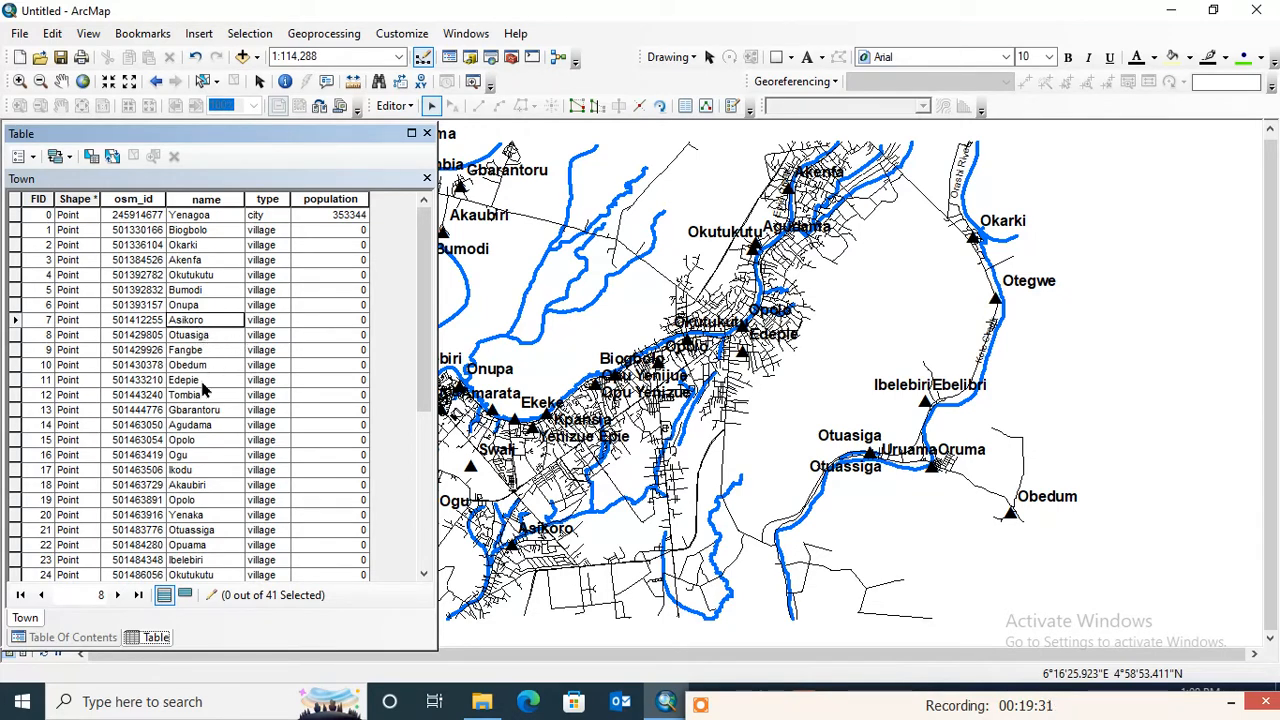
pyautogui.scroll(-1, 212, 343)
pyautogui.scroll(-1, 212, 343)
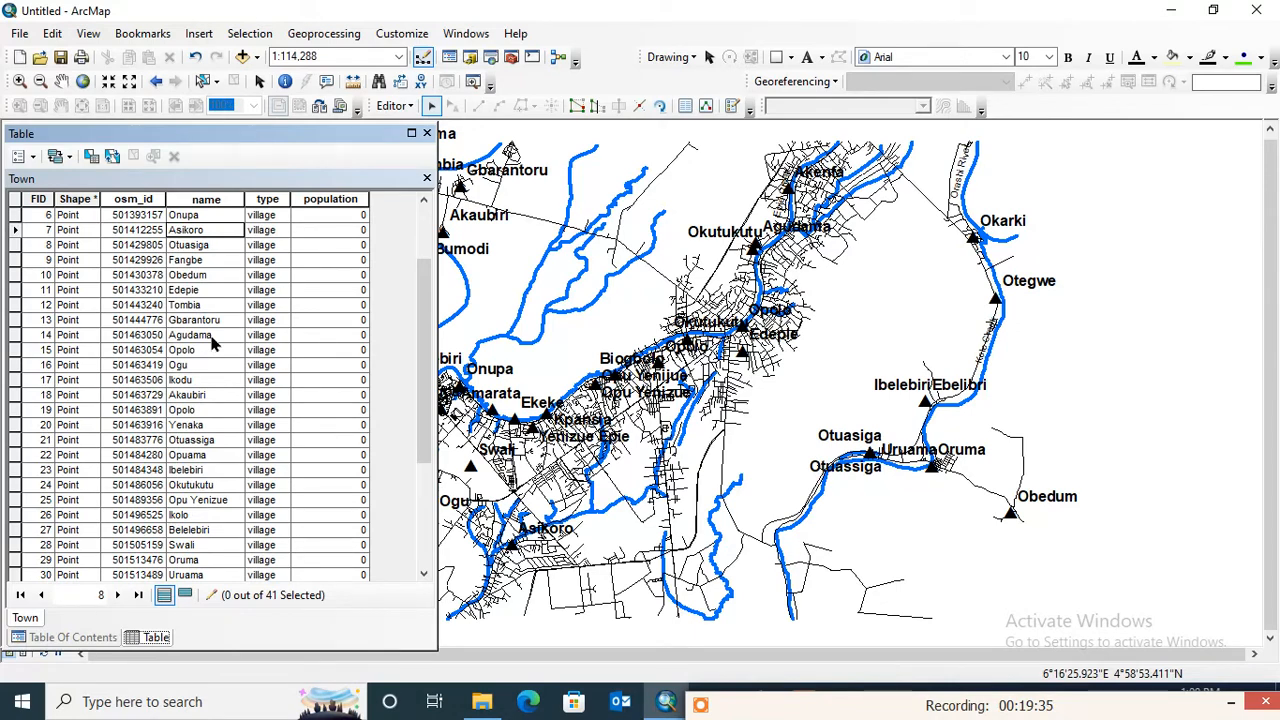
pyautogui.scroll(-3, 212, 343)
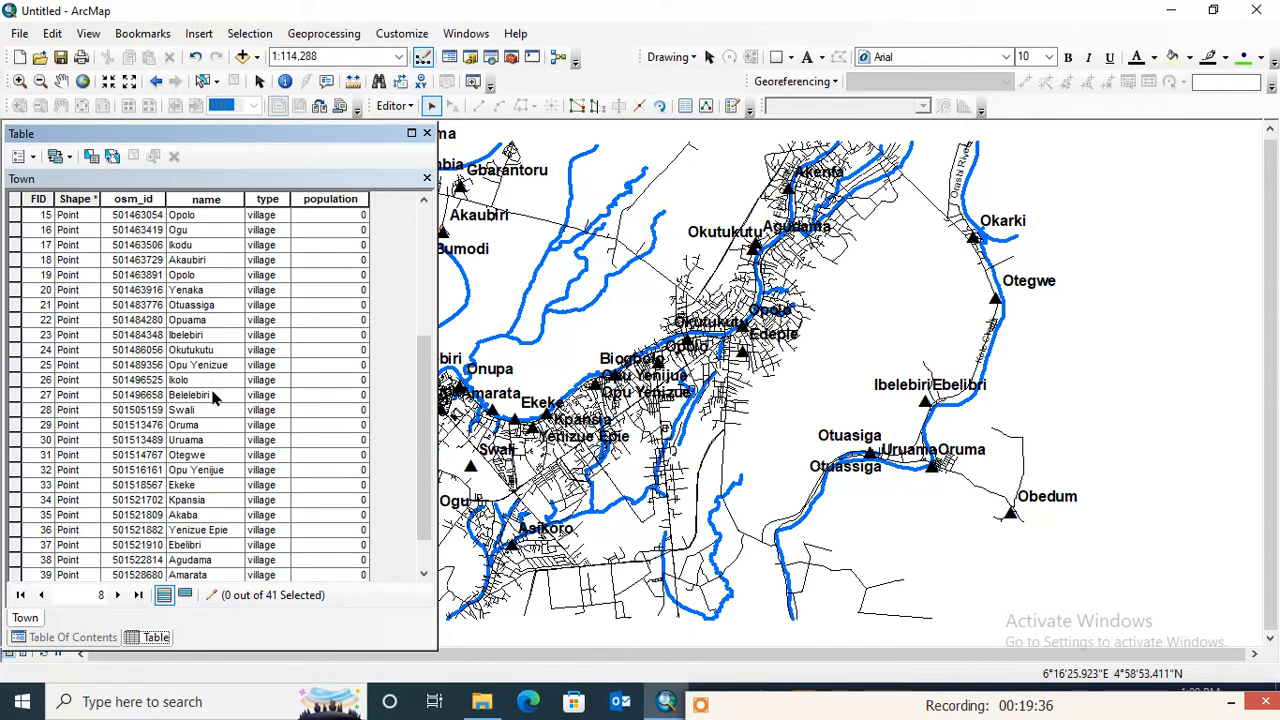
pyautogui.scroll(-1, 210, 472)
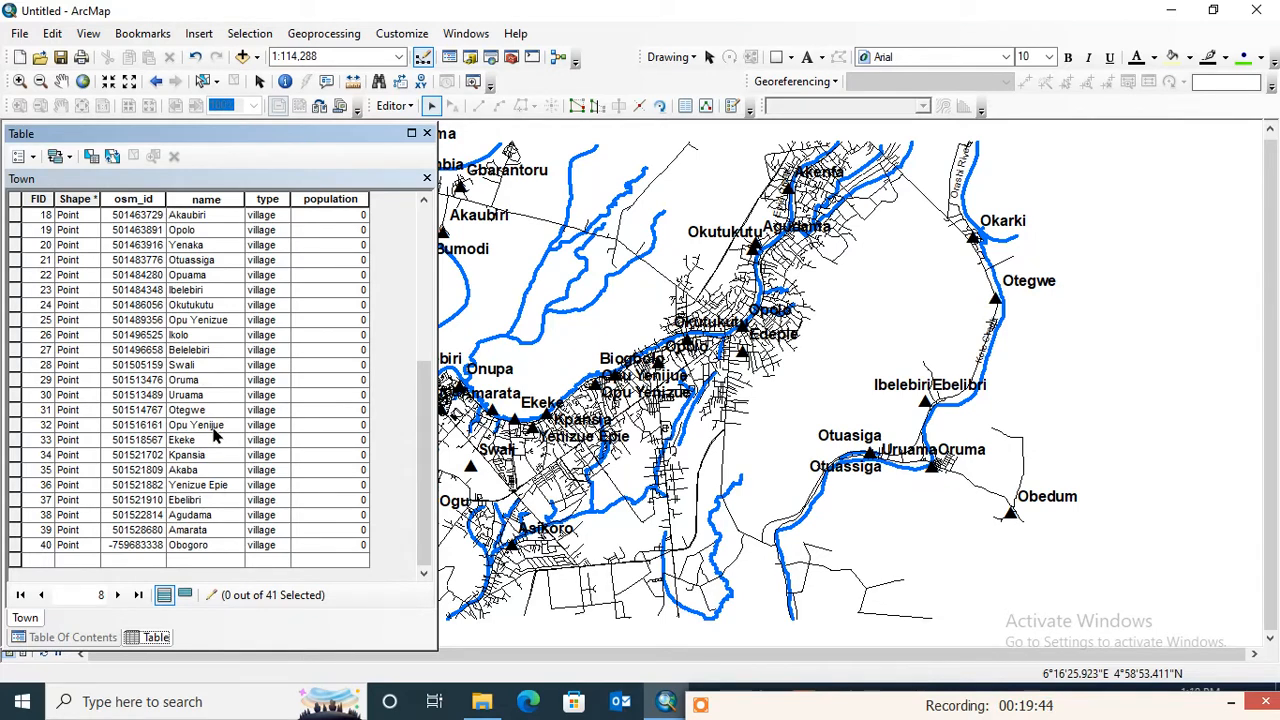
pyautogui.scroll(1, 213, 432)
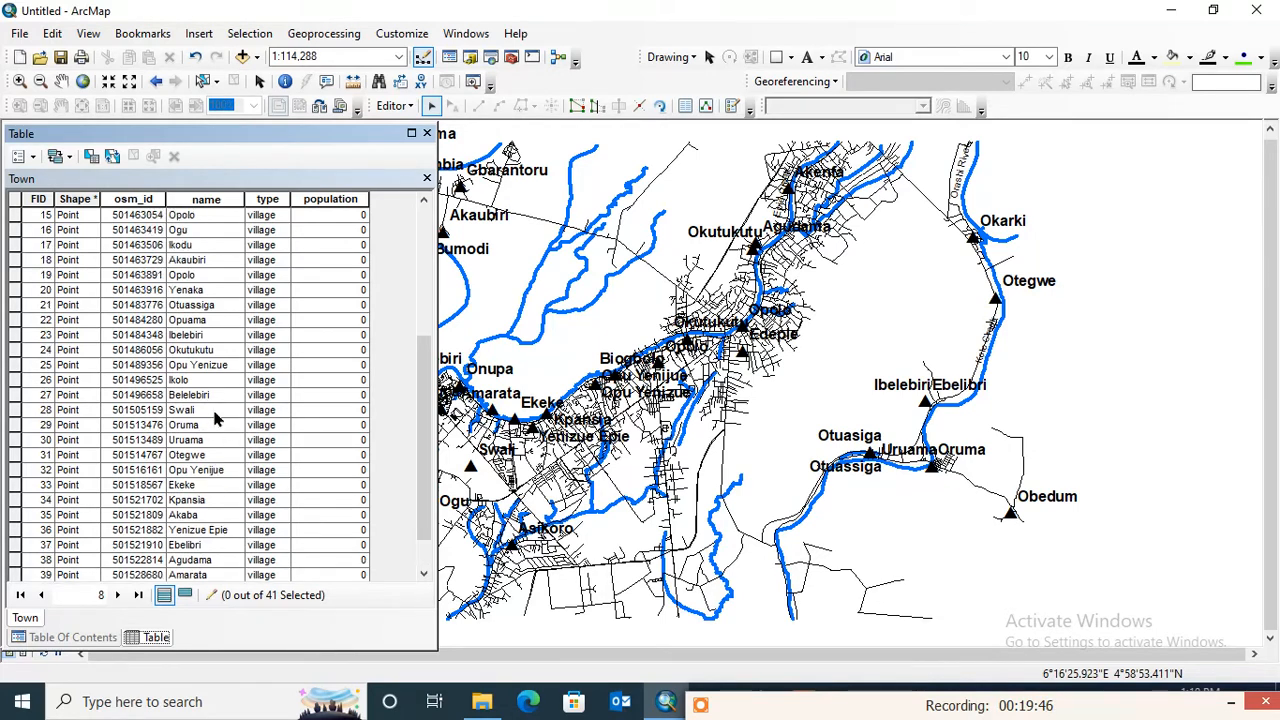
pyautogui.scroll(3, 216, 385)
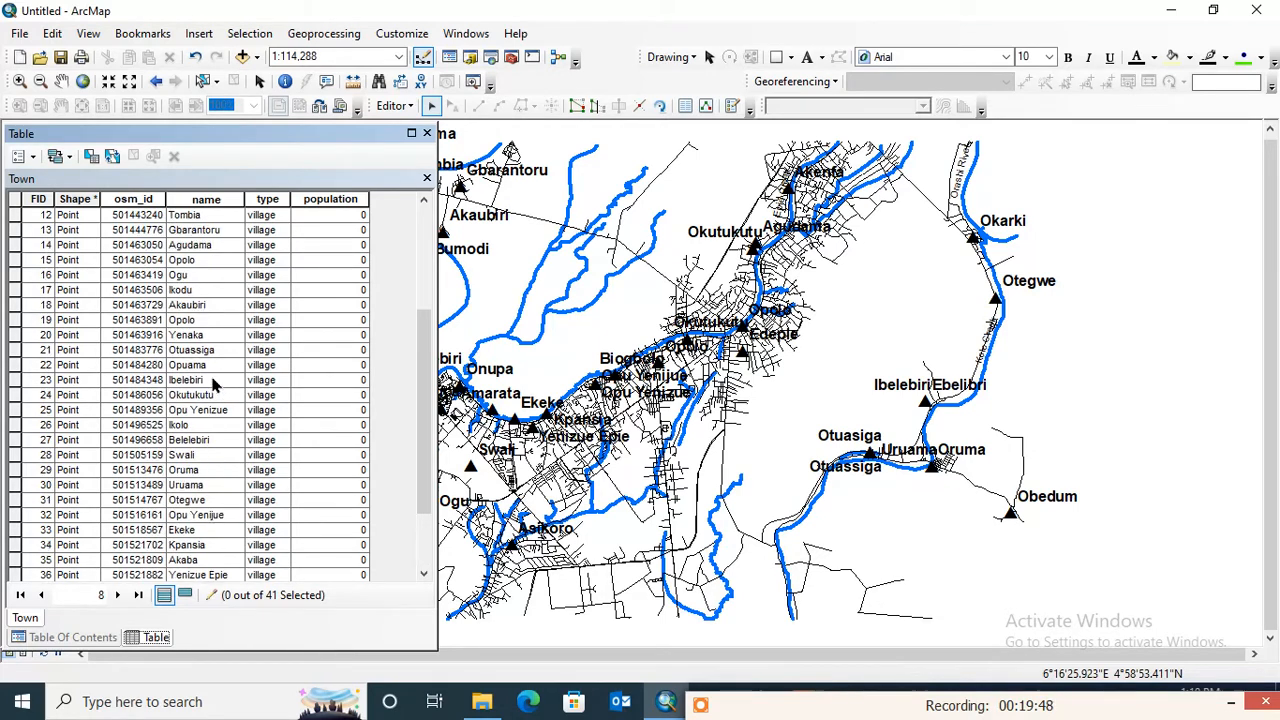
pyautogui.scroll(2, 213, 370)
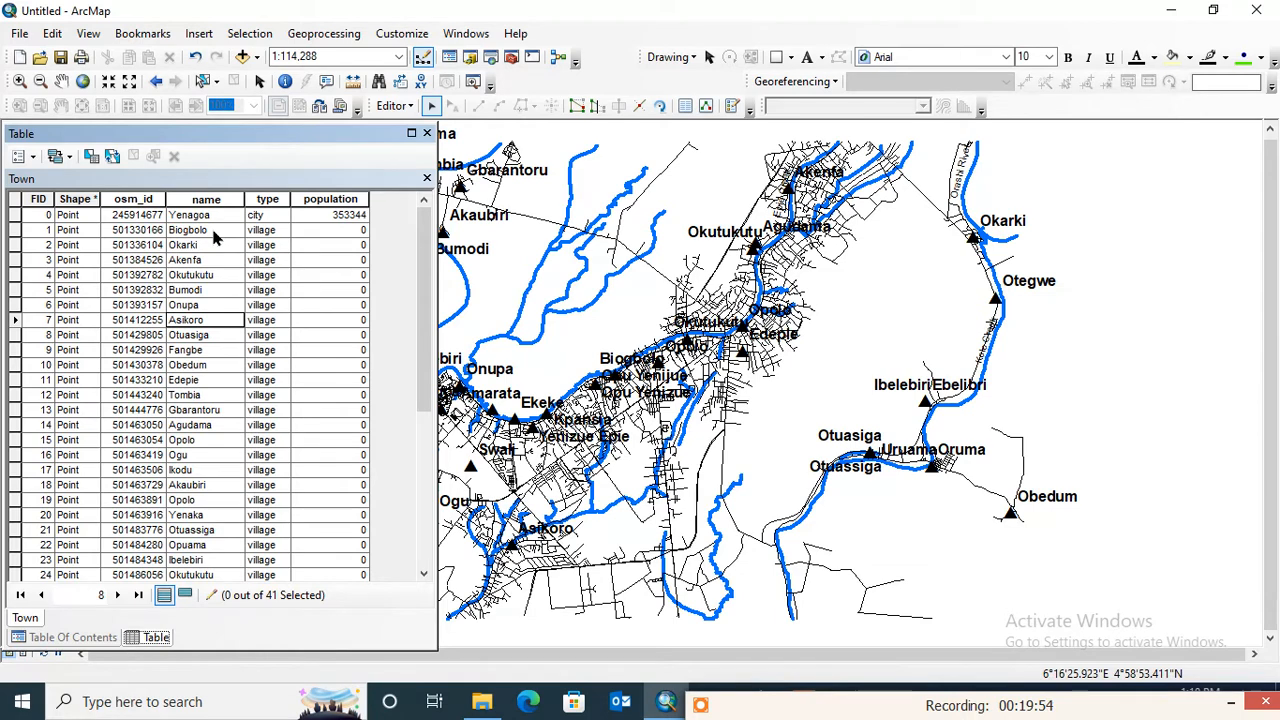
# - Correct the town names in the Town table to Otuasiga for FID 21 and Akaibiri for FID 18
pyautogui.scroll(-3, 213, 237)
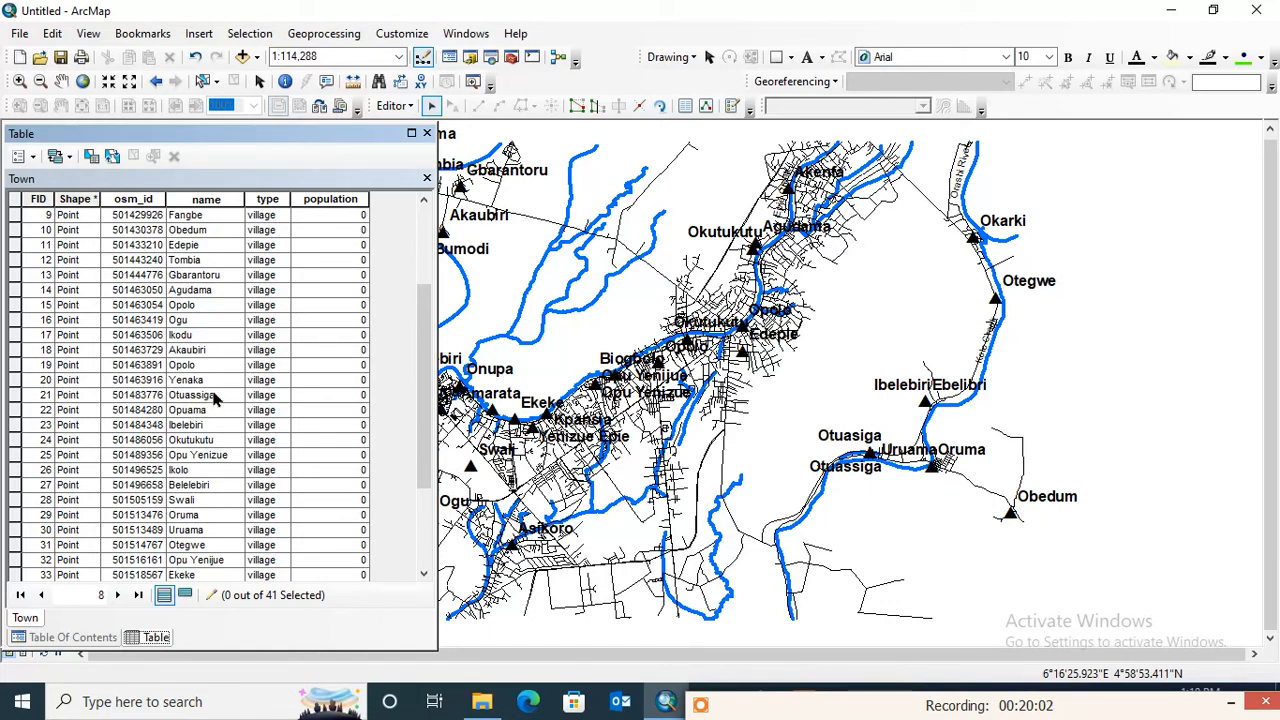
pyautogui.click(206, 397)
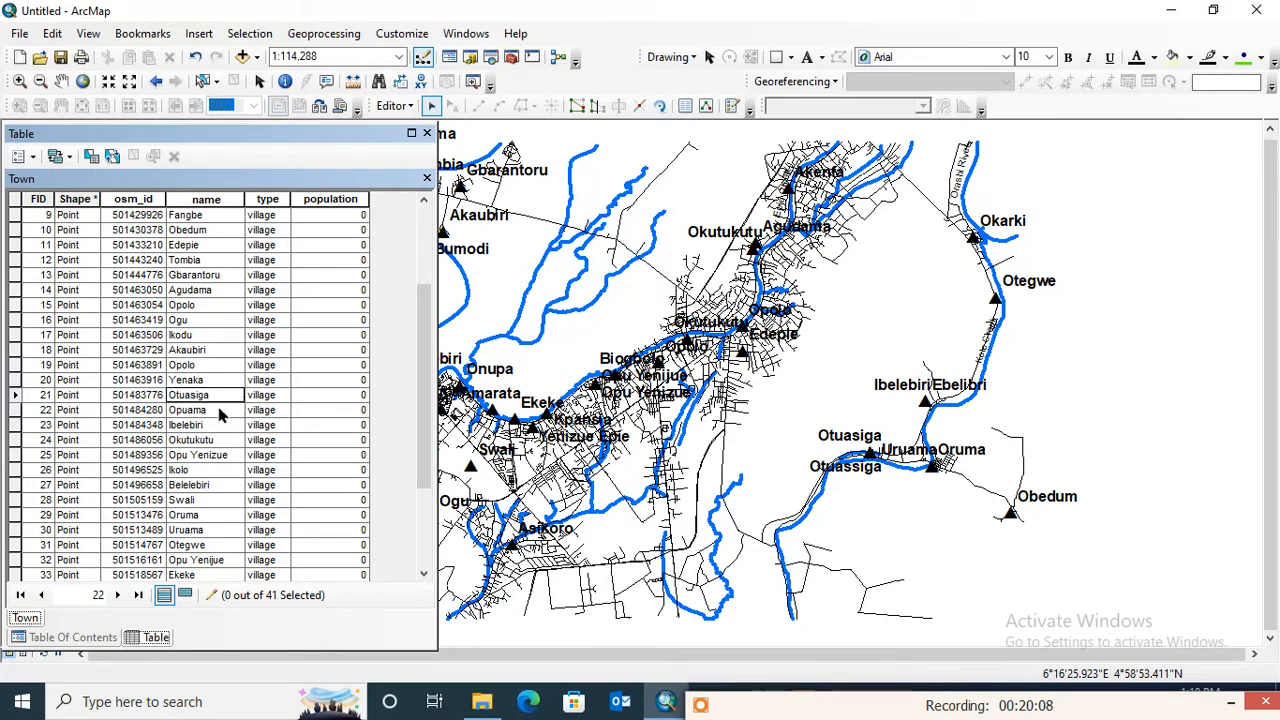
pyautogui.click(222, 412)
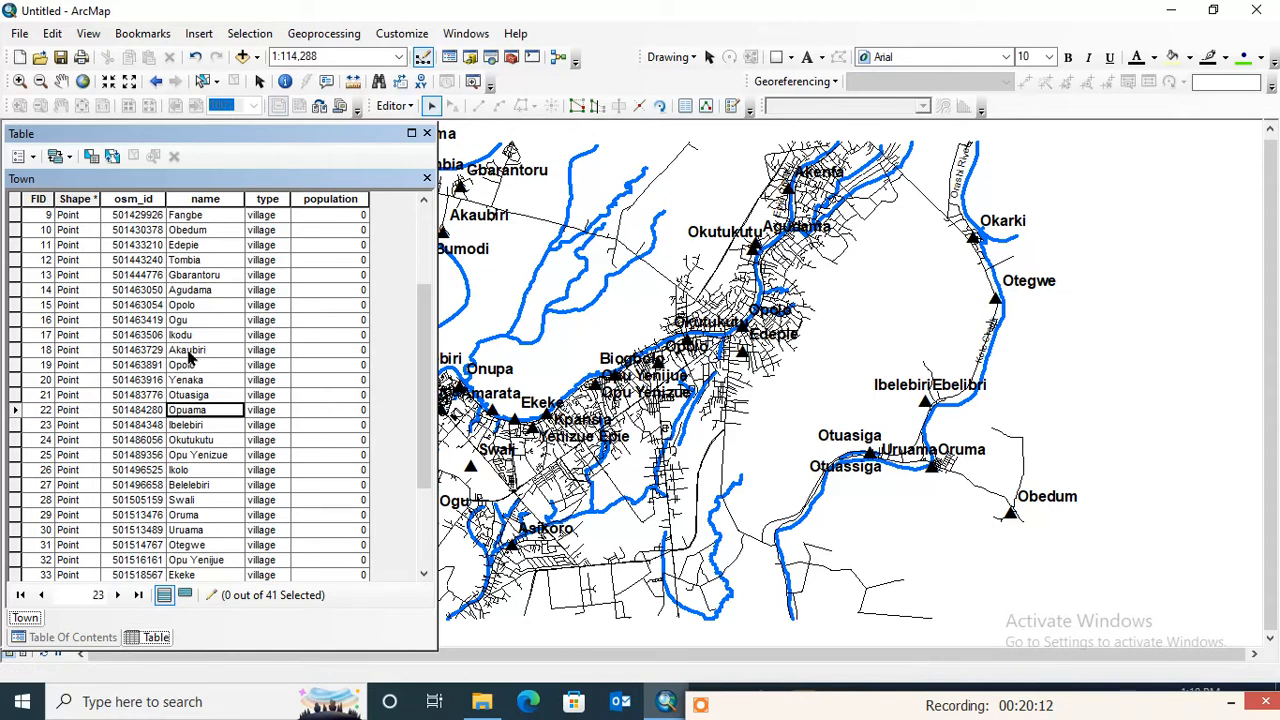
pyautogui.click(190, 350)
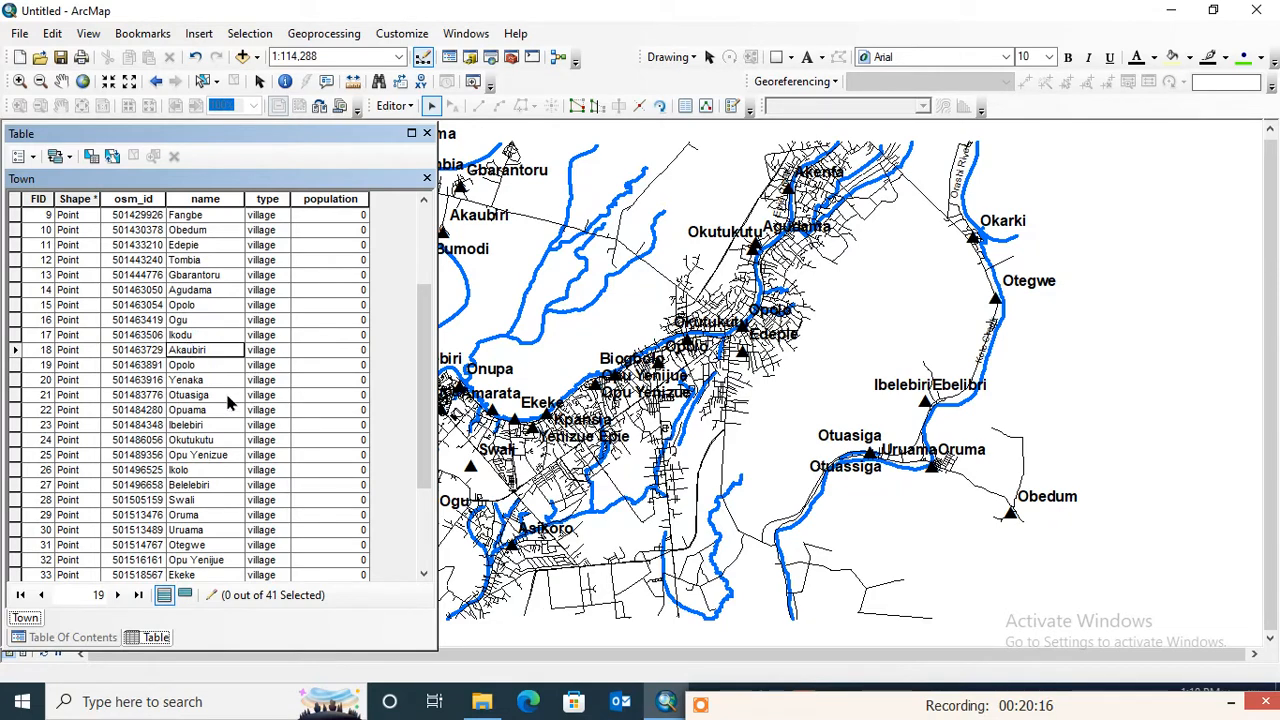
pyautogui.click(200, 442)
# - Recheck all town names in the Town attribute table and look through the available table options
pyautogui.scroll(-2, 213, 497)
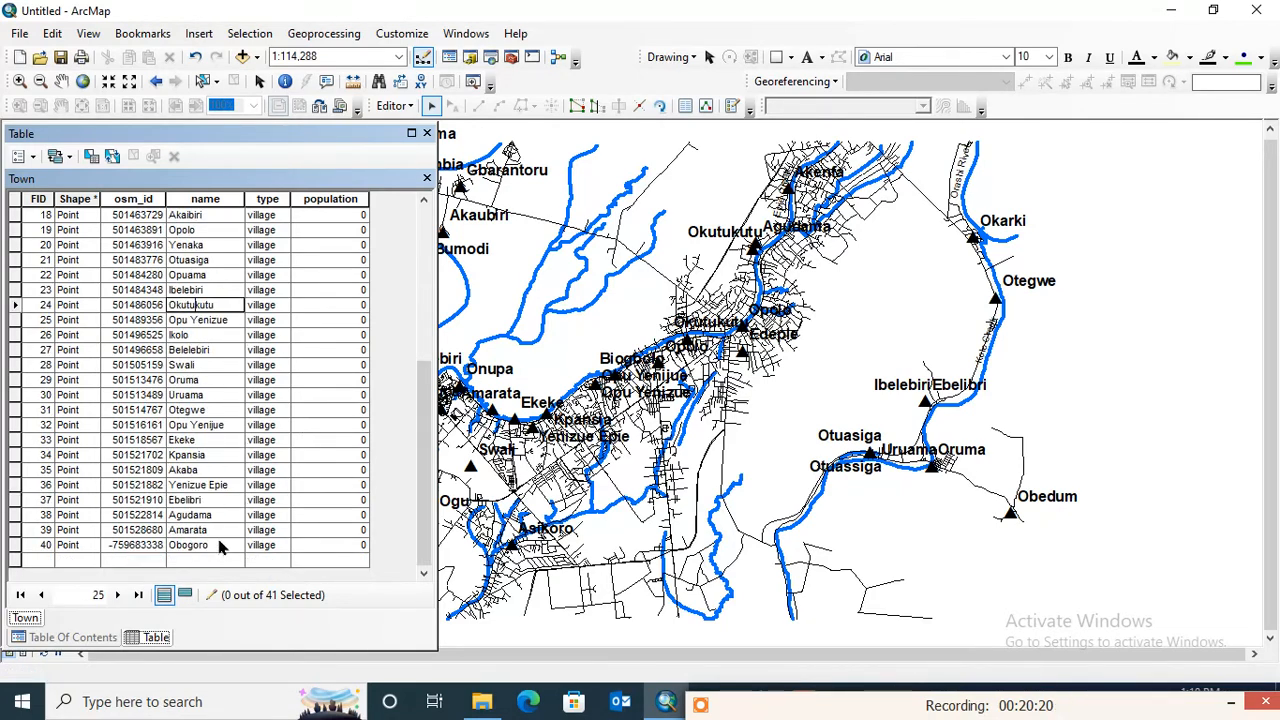
pyautogui.scroll(5, 220, 545)
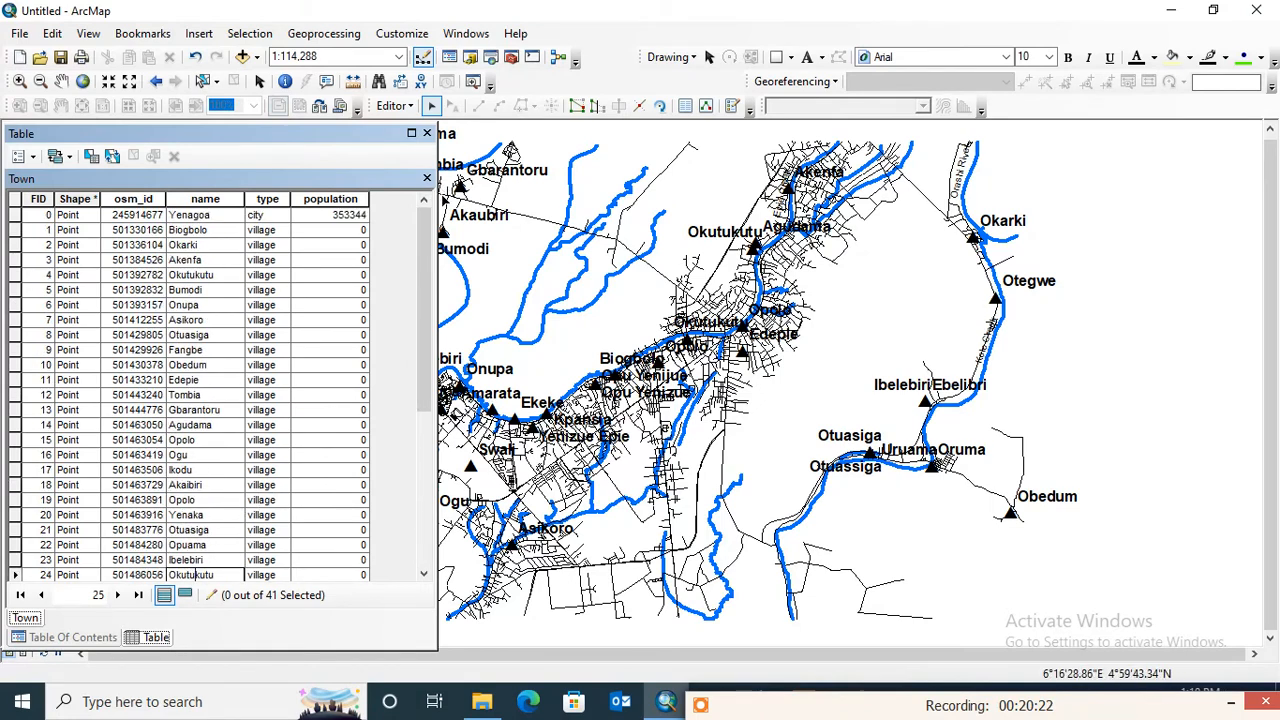
pyautogui.moveTo(437, 205); pyautogui.dragTo(679, 205)
pyautogui.moveTo(906, 195); pyautogui.dragTo(908, 195)
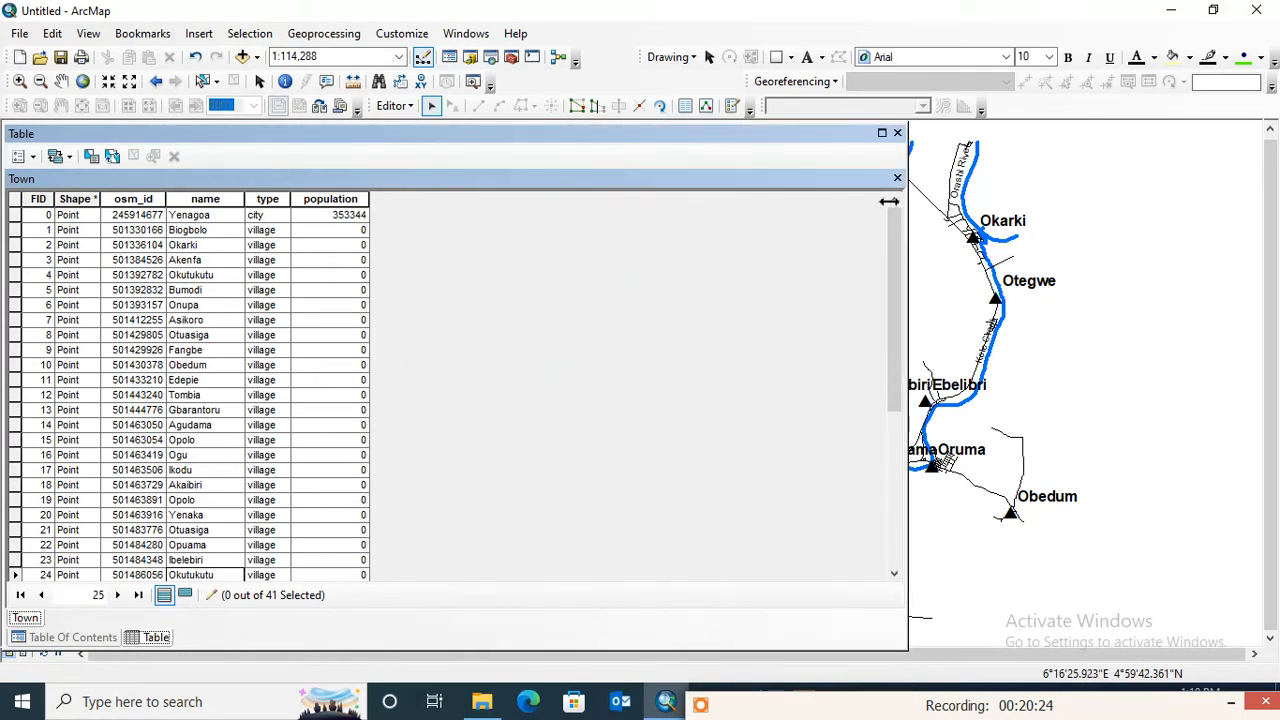
pyautogui.scroll(-1, 314, 266)
pyautogui.scroll(1, 317, 271)
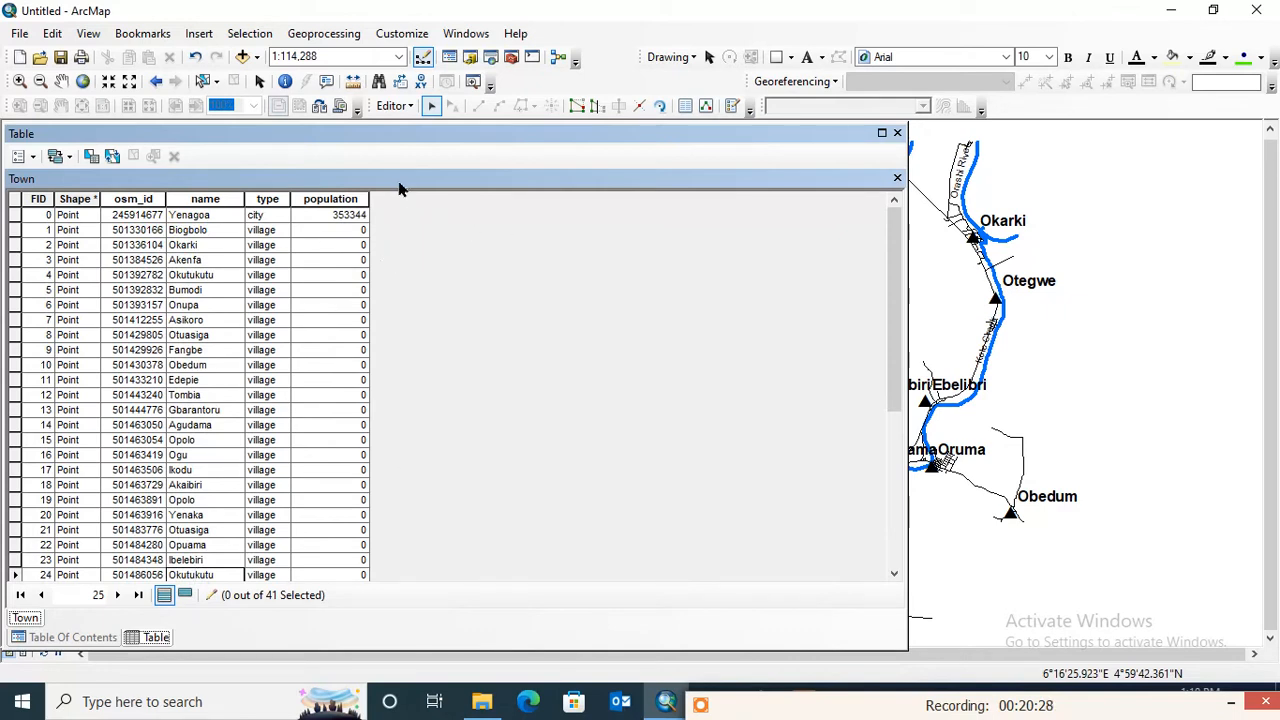
pyautogui.click(33, 159)
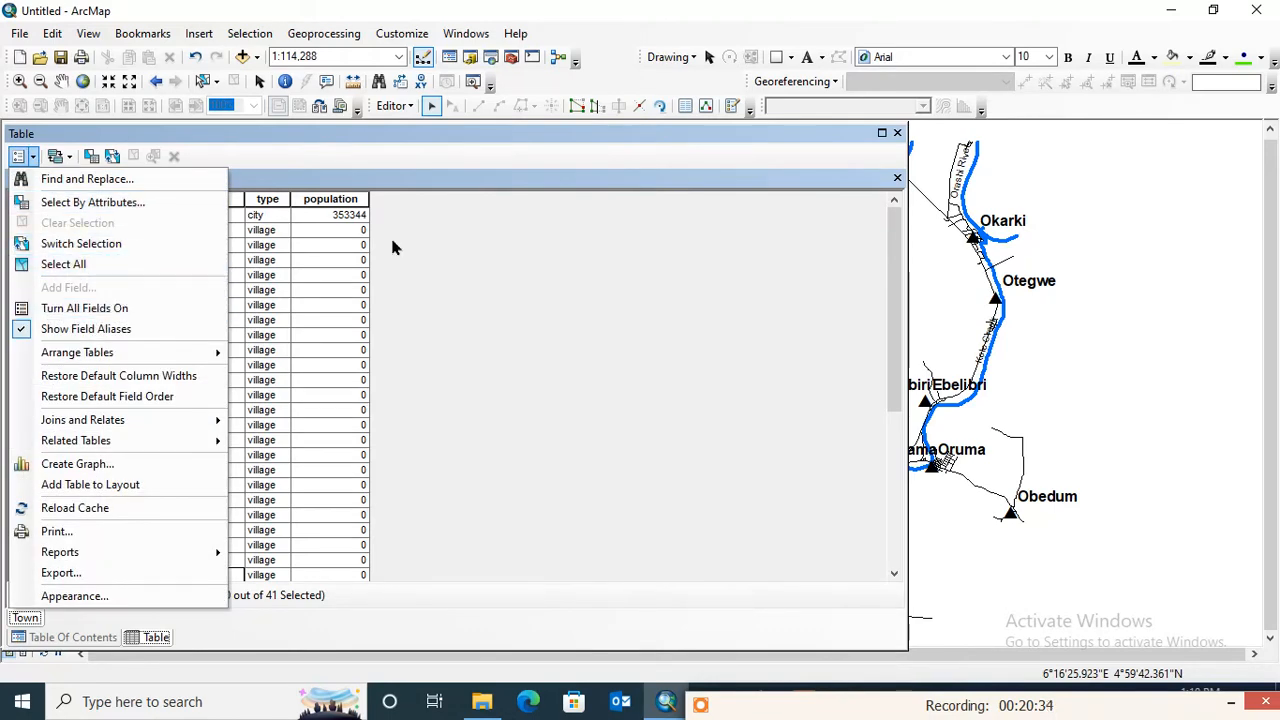
pyautogui.click(407, 368)
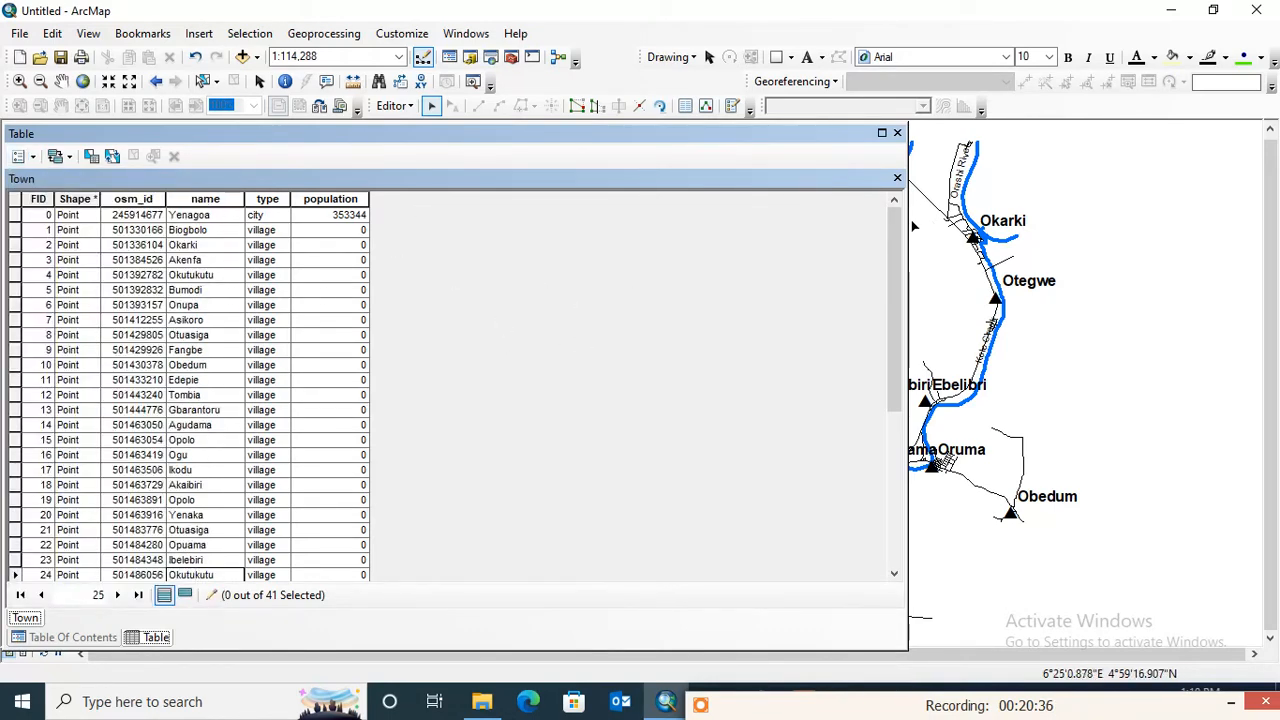
# - Save the town name edits and end the edit session
pyautogui.moveTo(908, 196); pyautogui.dragTo(400, 188)
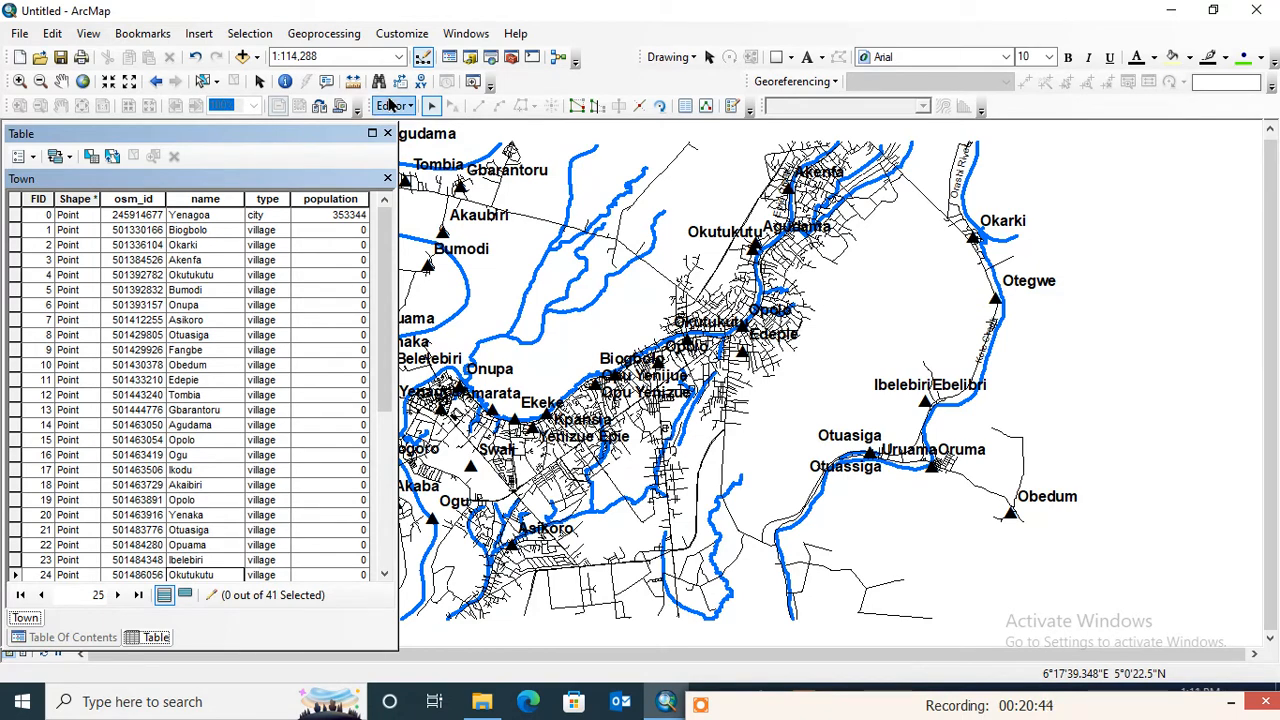
pyautogui.click(392, 106)
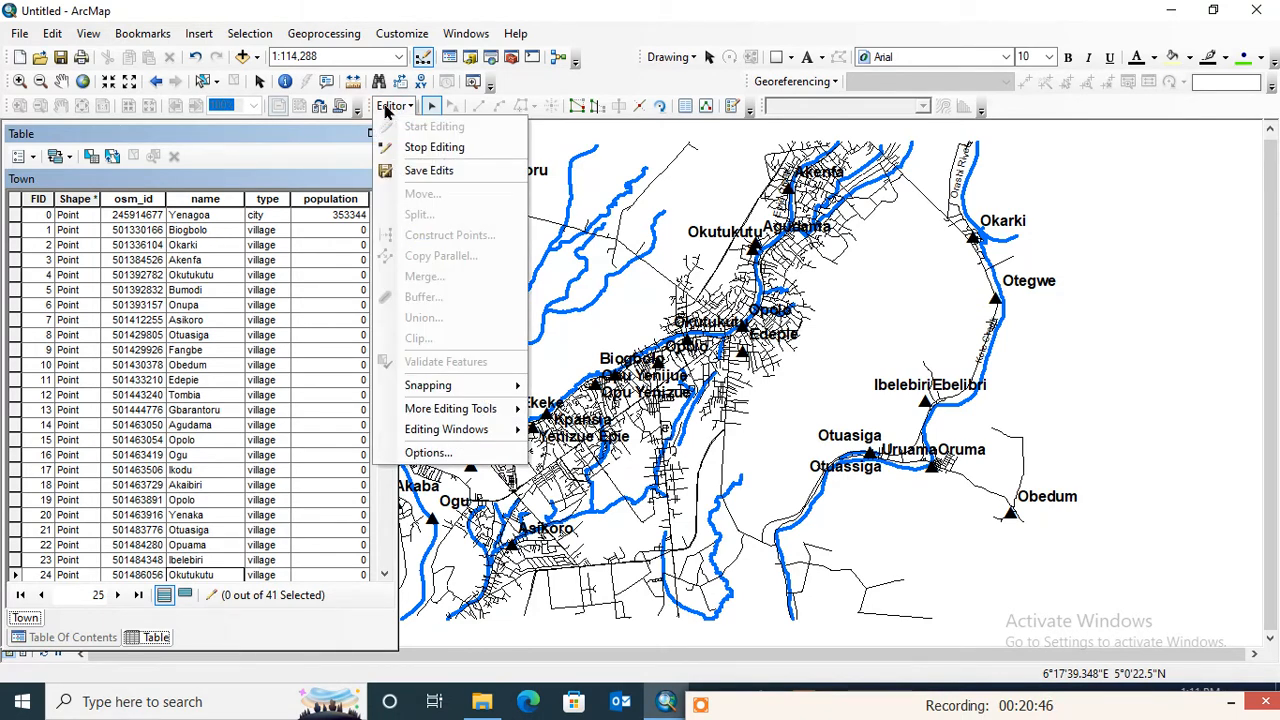
pyautogui.click(429, 170)
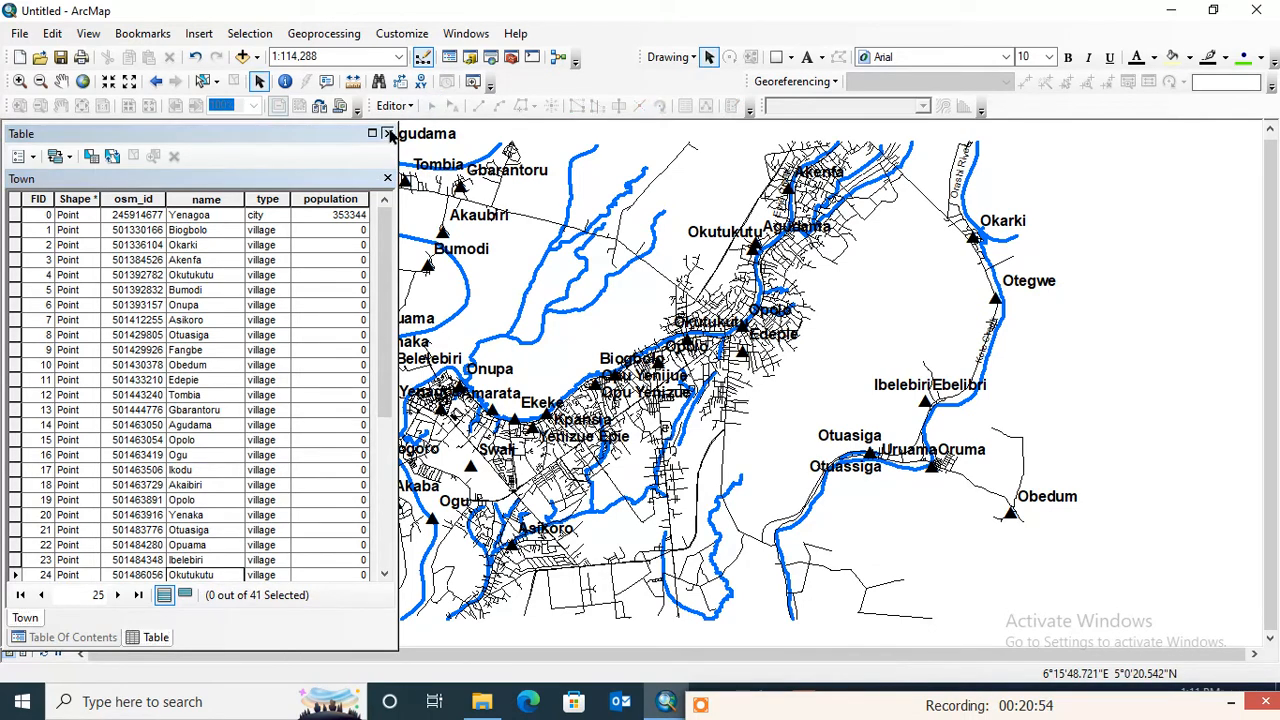
# - Close the Town attribute table and bring back the Table Of Contents at a narrower width beside the map
pyautogui.click(387, 133)
pyautogui.click(473, 34)
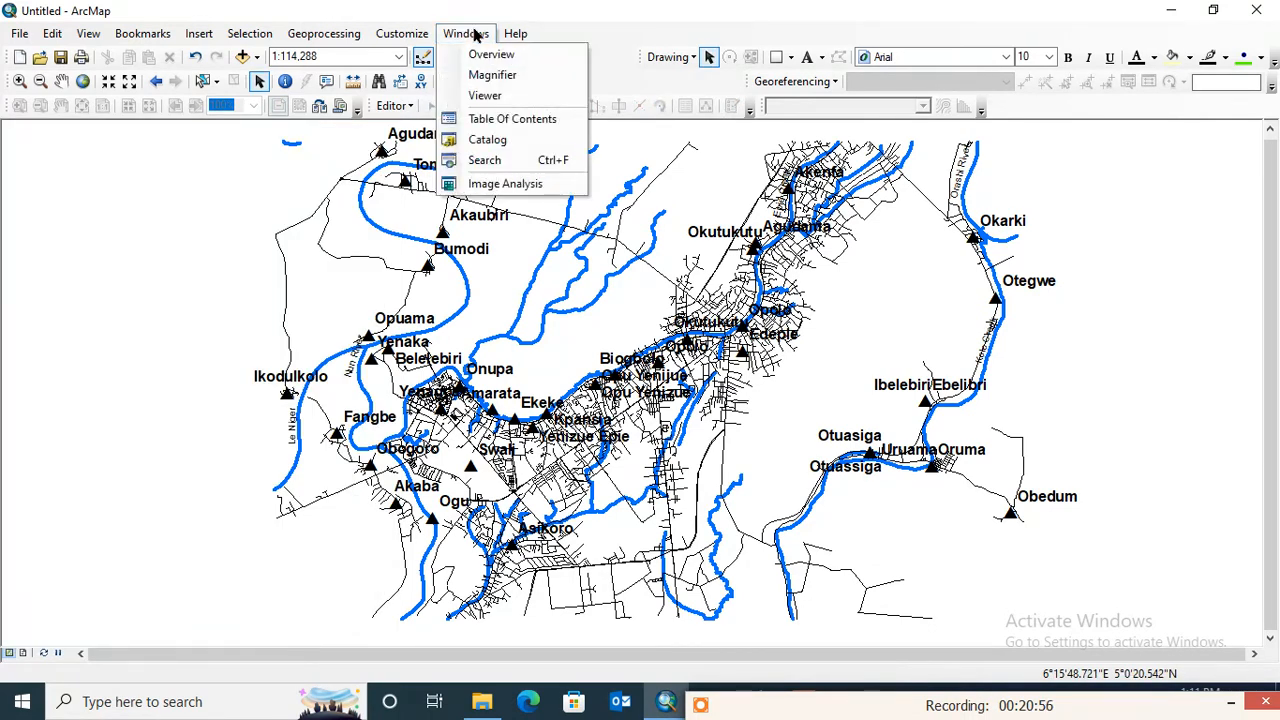
pyautogui.click(524, 124)
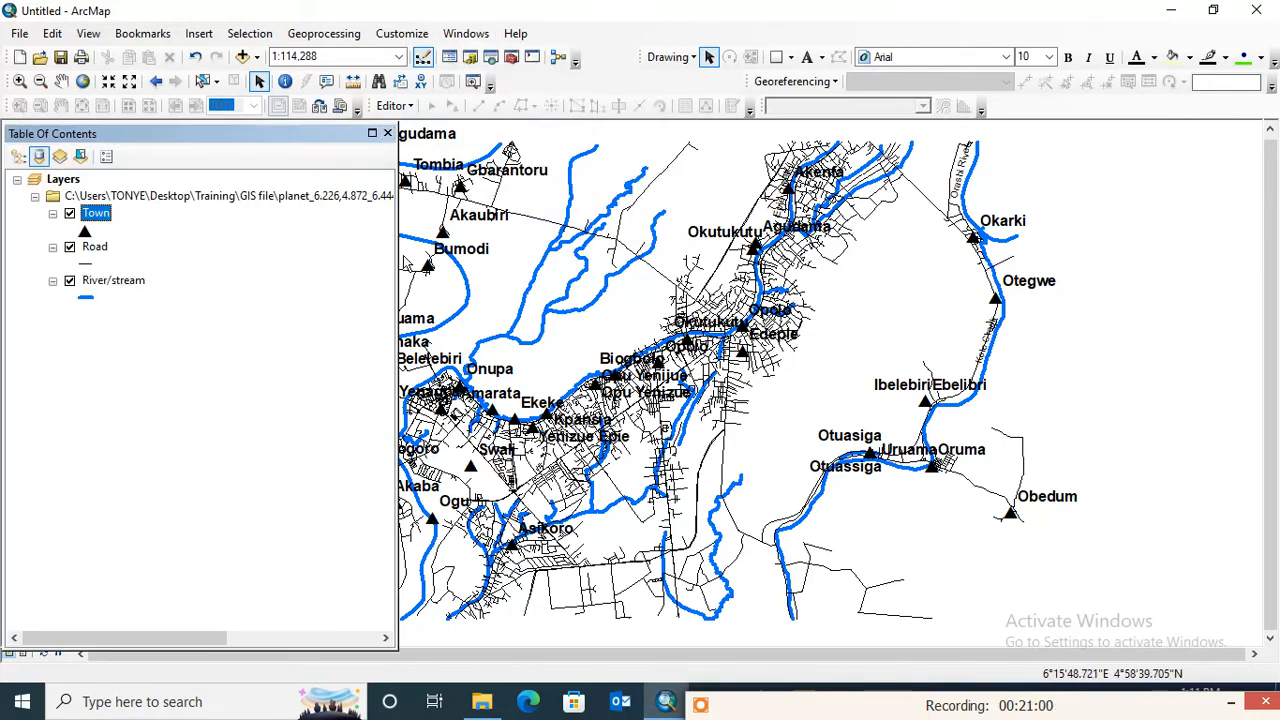
pyautogui.moveTo(398, 256); pyautogui.dragTo(253, 245)
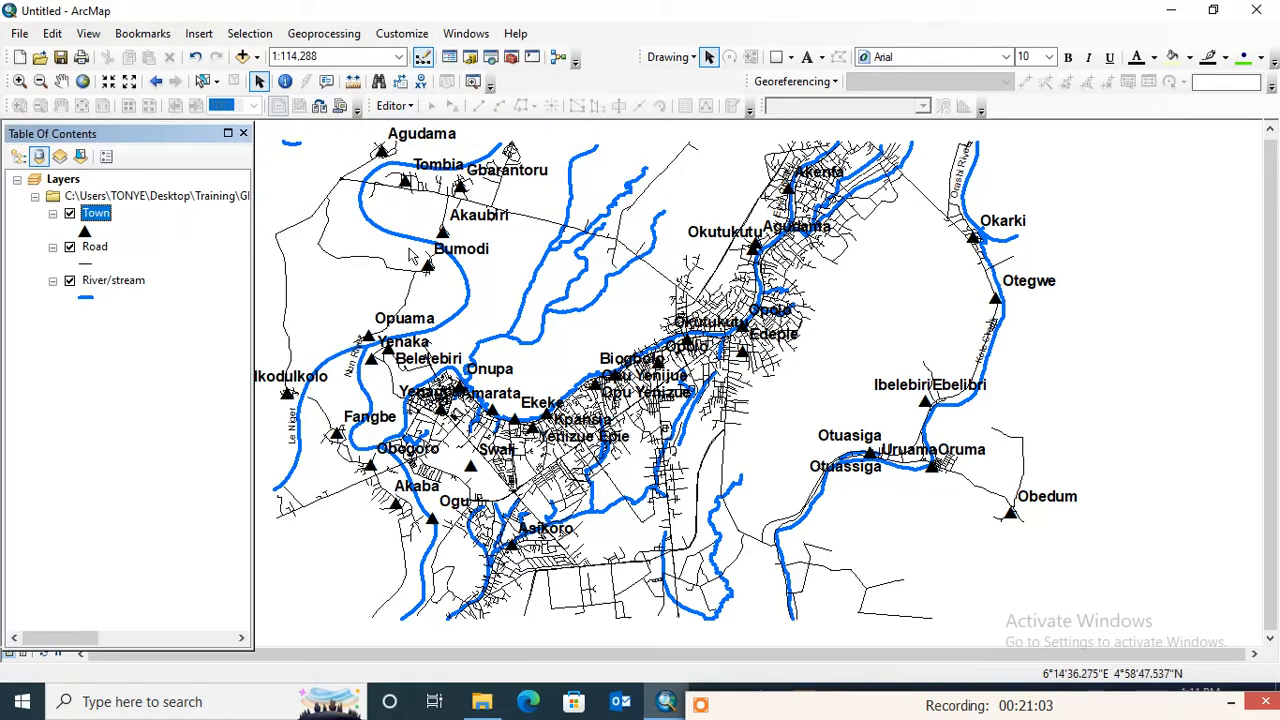
pyautogui.click(61, 81)
pyautogui.moveTo(312, 212); pyautogui.dragTo(346, 220)
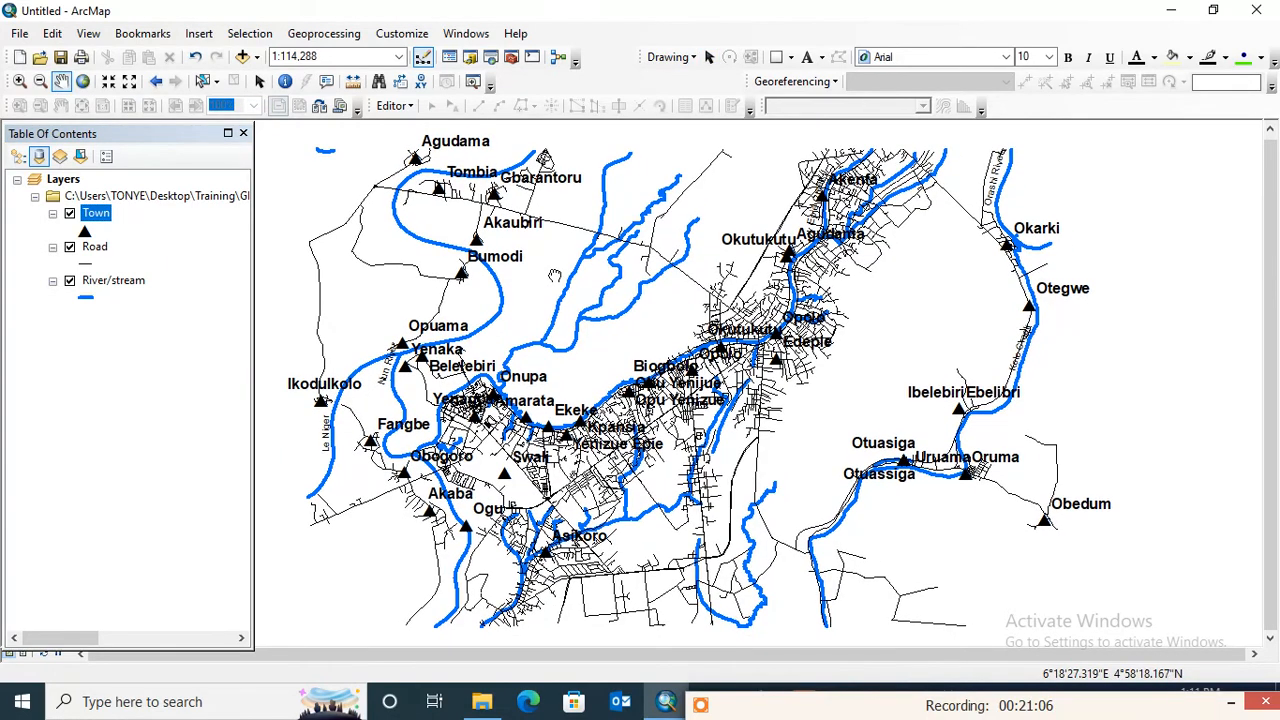
# - Review the available graphic shapes and check the list of toolbars for the Draw toolbar
pyautogui.click(790, 57)
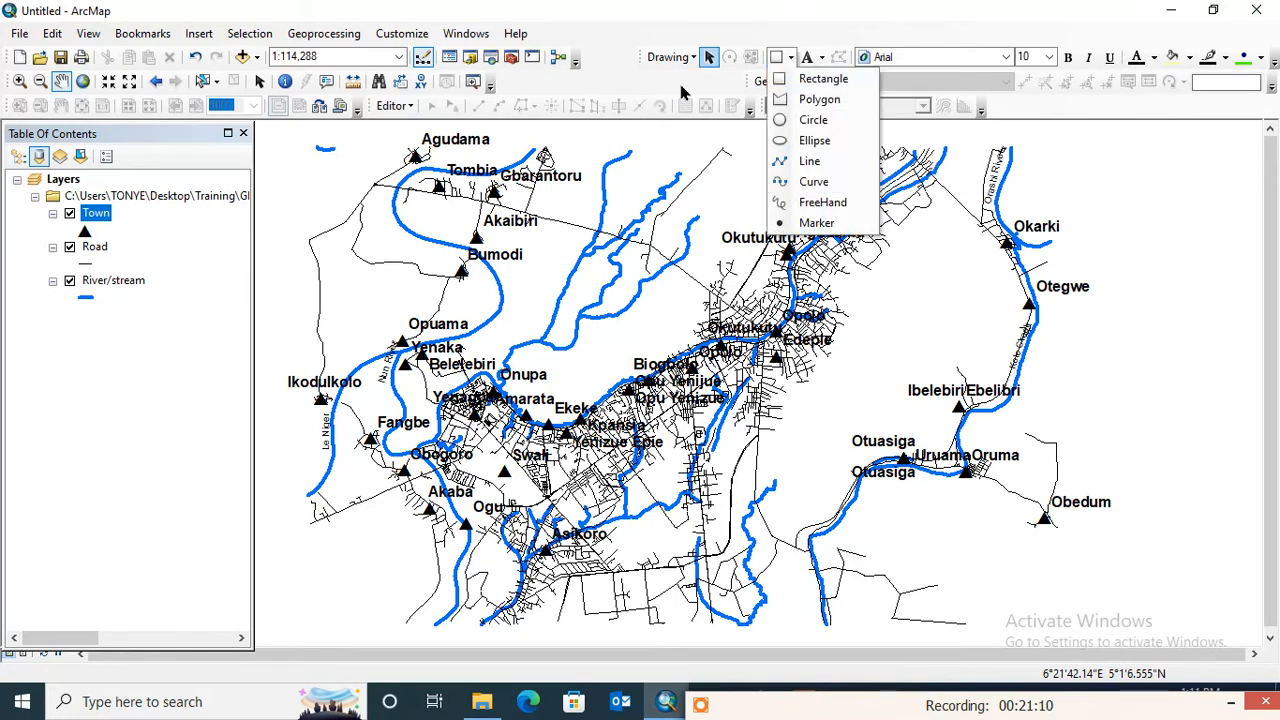
pyautogui.click(681, 83)
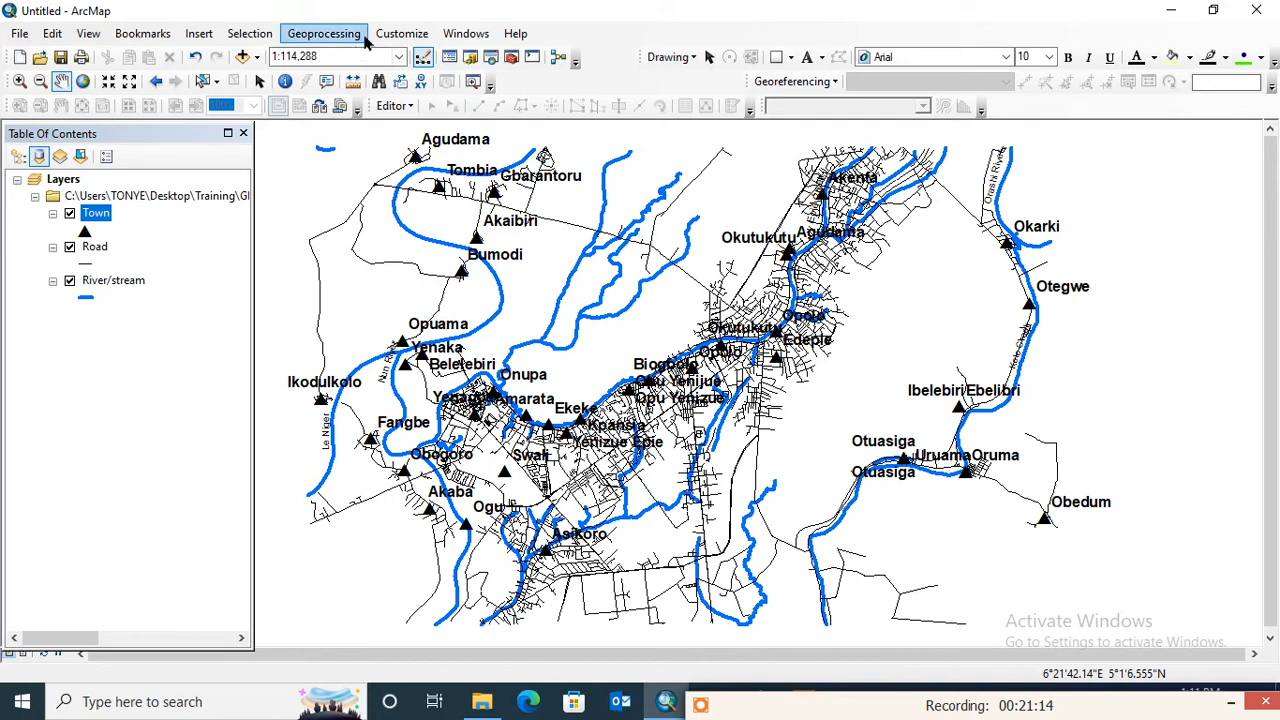
pyautogui.click(395, 38)
pyautogui.moveTo(413, 60)
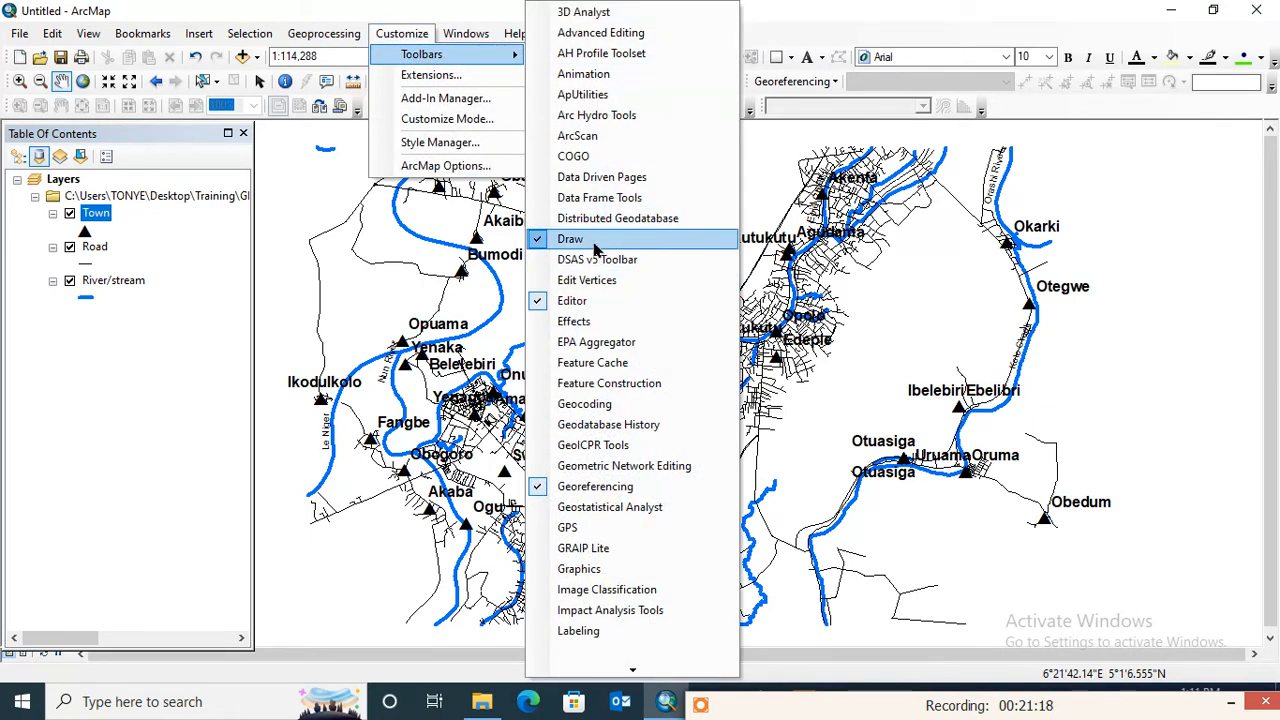
pyautogui.click(783, 10)
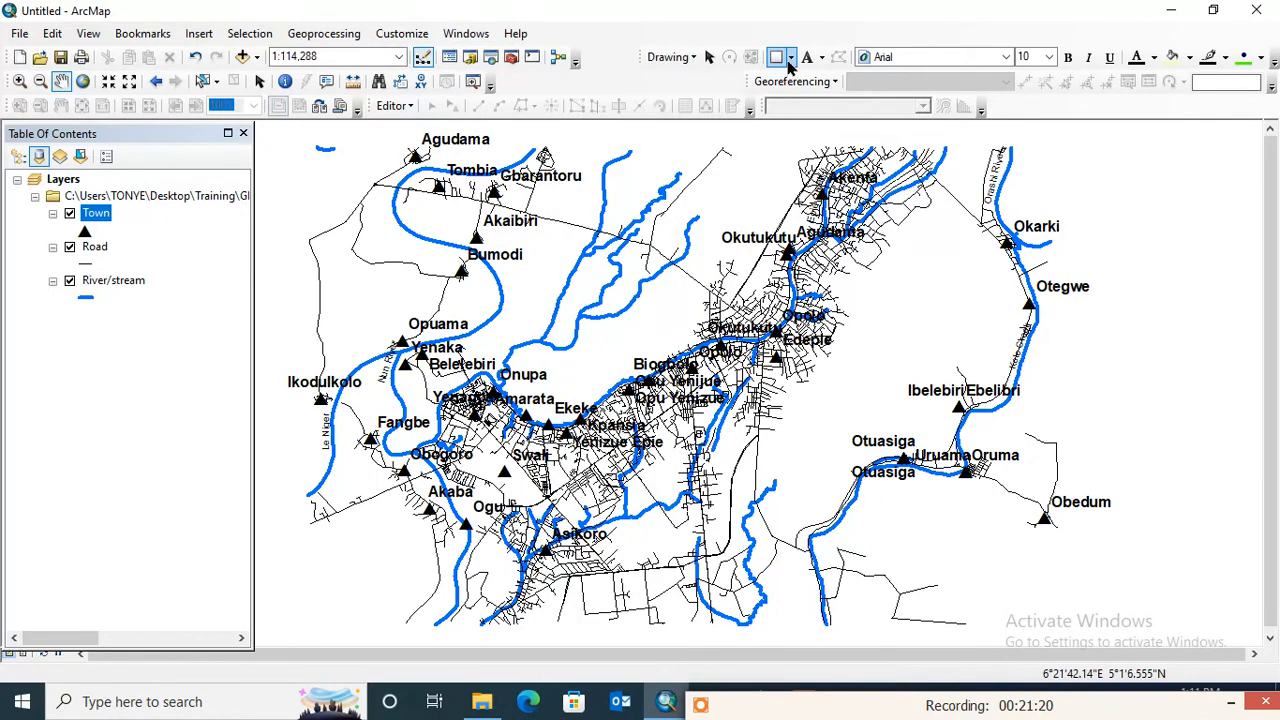
# - Draw a rectangle graphic about 0.217 by 0.141 decimal degrees around the road and river network, and fine-tune its edges
pyautogui.click(790, 56)
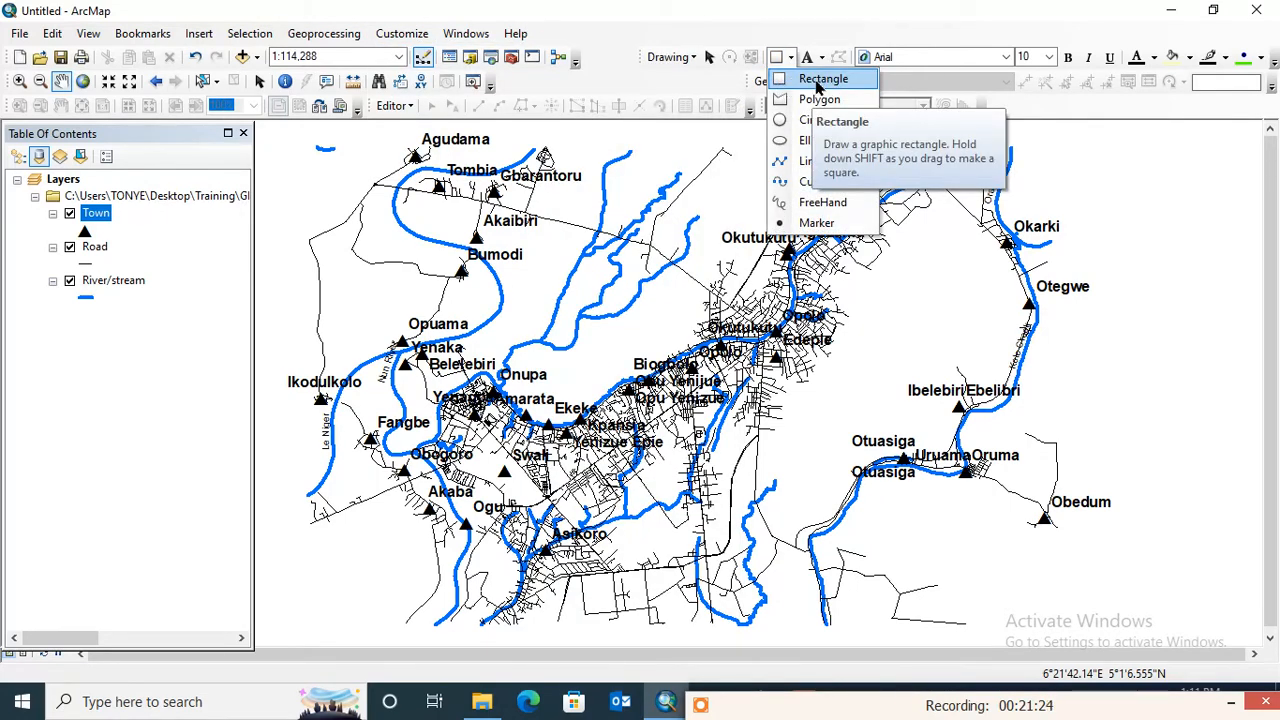
pyautogui.click(818, 80)
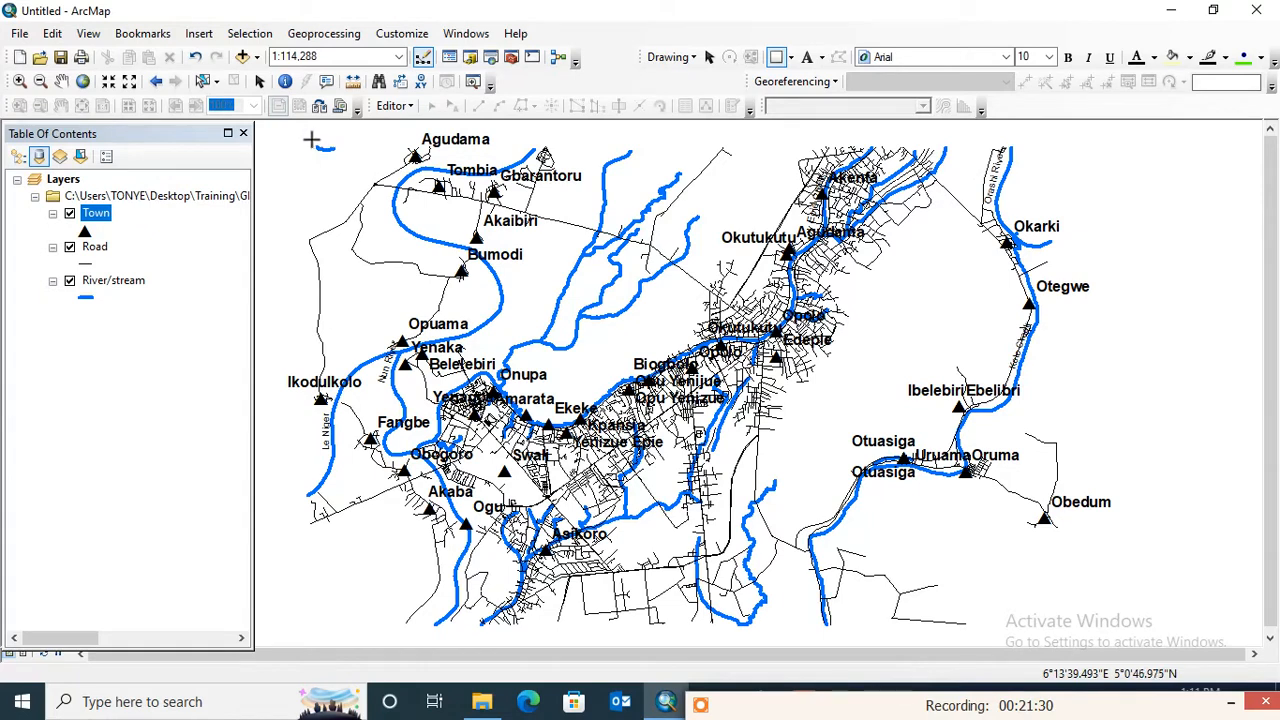
pyautogui.moveTo(308, 141); pyautogui.dragTo(1055, 624)
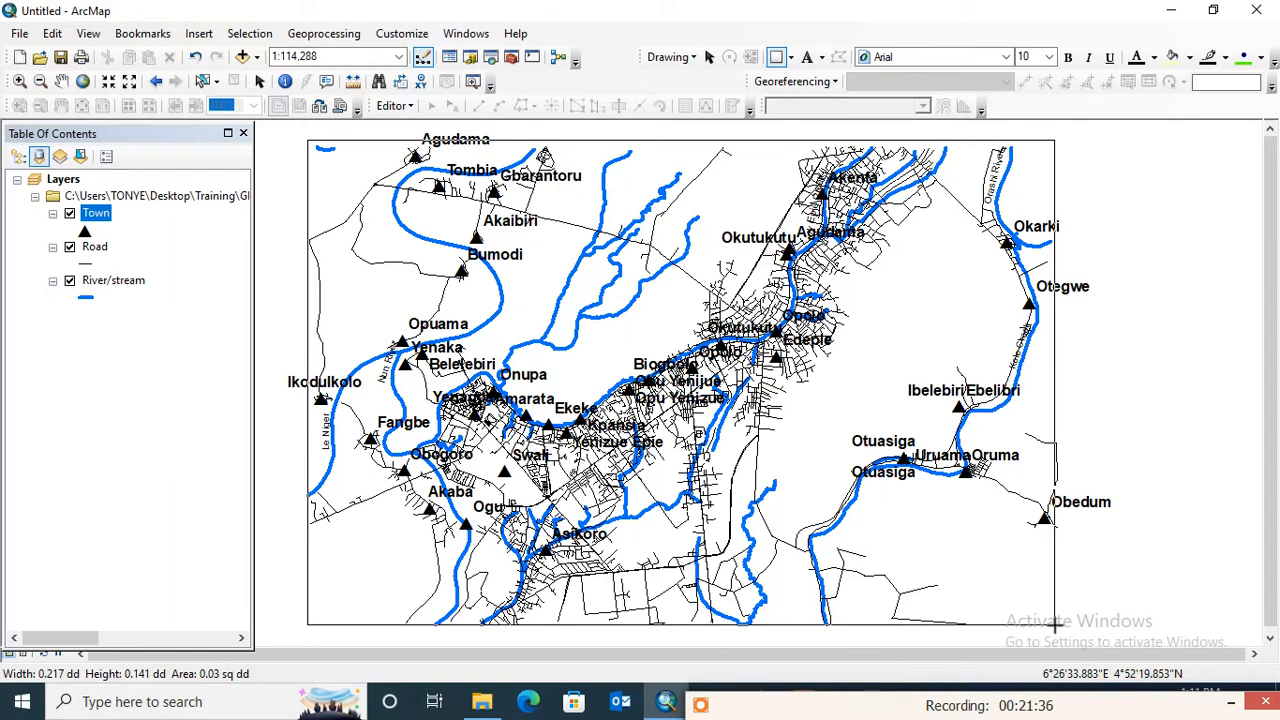
pyautogui.moveTo(1055, 624); pyautogui.dragTo(1057, 622)
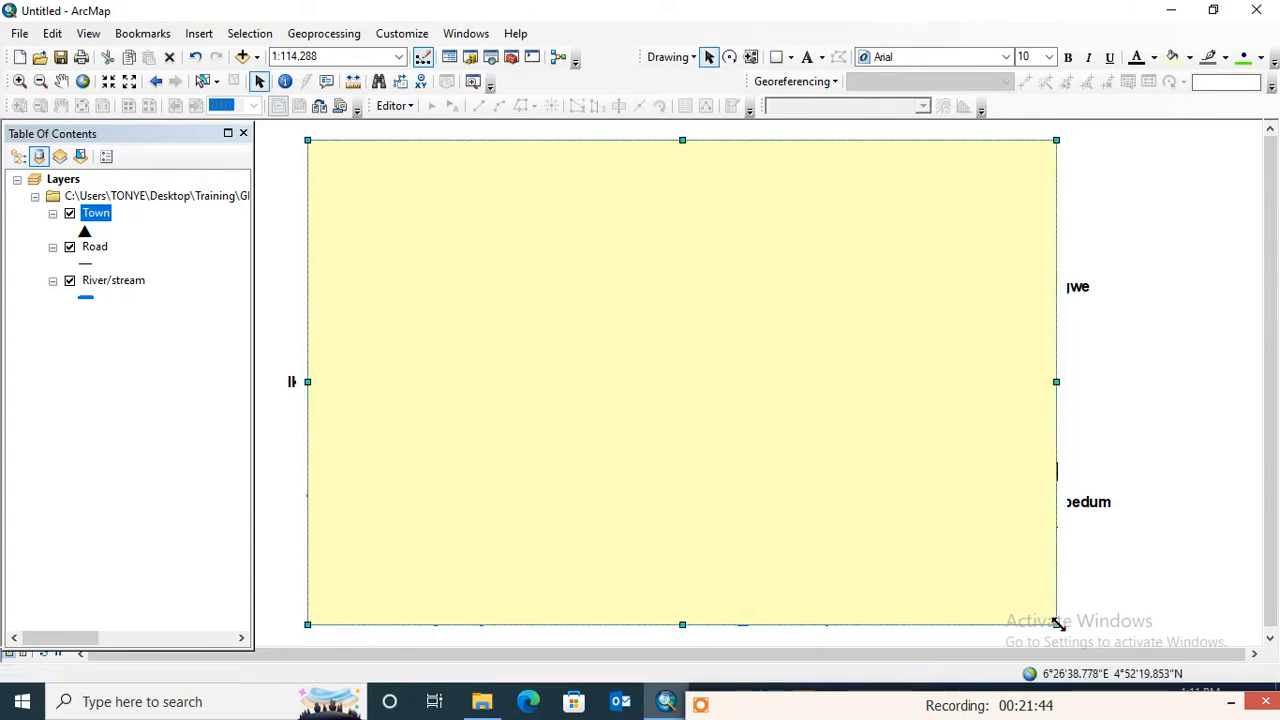
pyautogui.moveTo(681, 140); pyautogui.dragTo(676, 145)
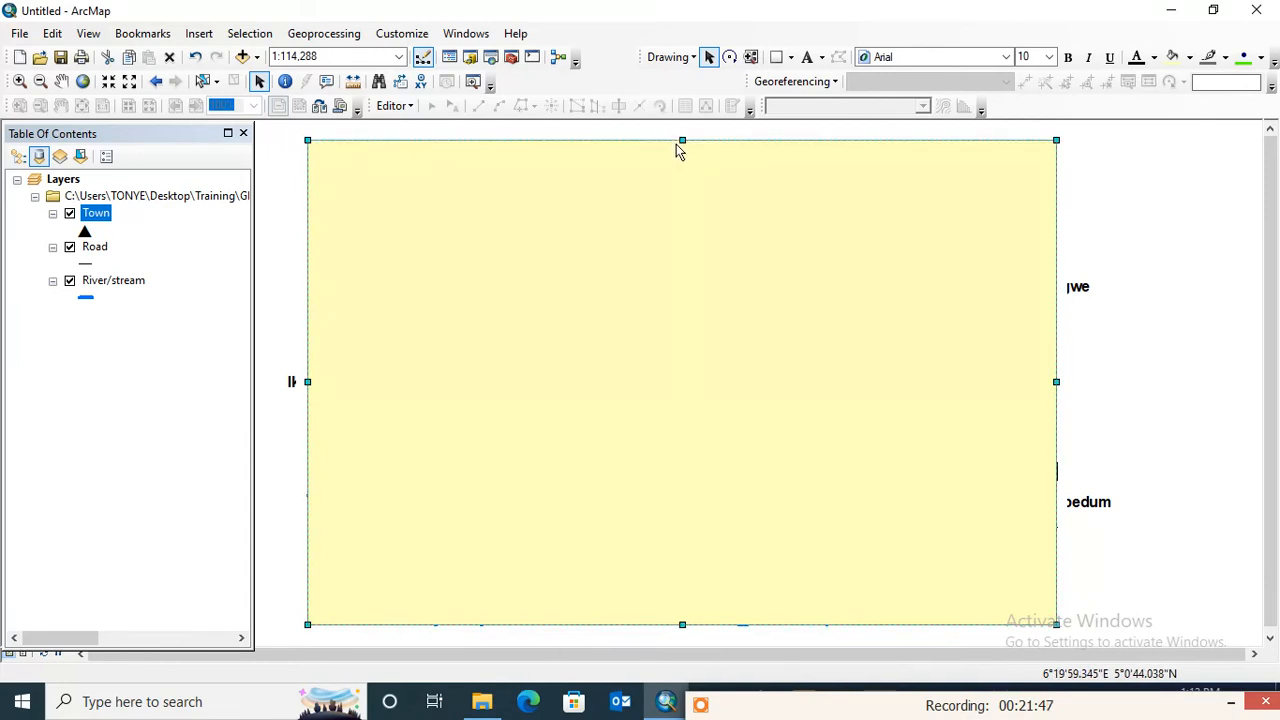
pyautogui.click(1144, 170)
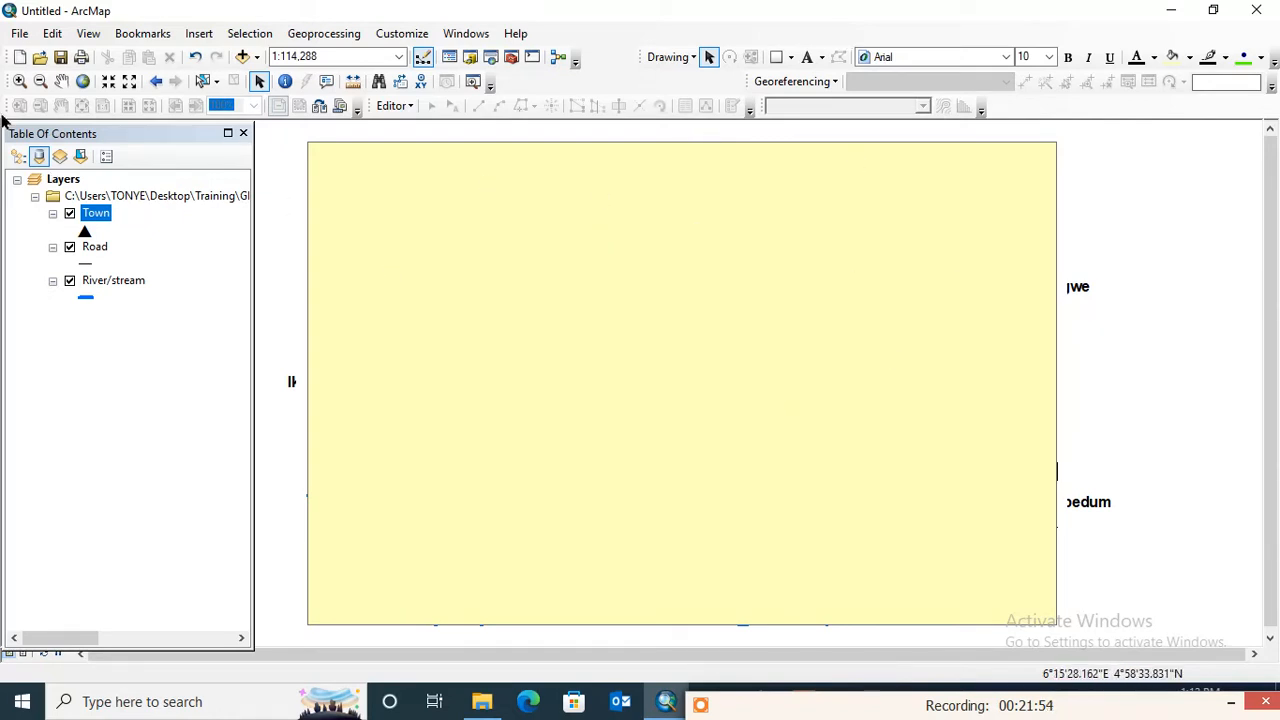
# - Start converting the data frame's polygon graphics to features and set the output location to the Training\GIS file folder
pyautogui.click(64, 180)
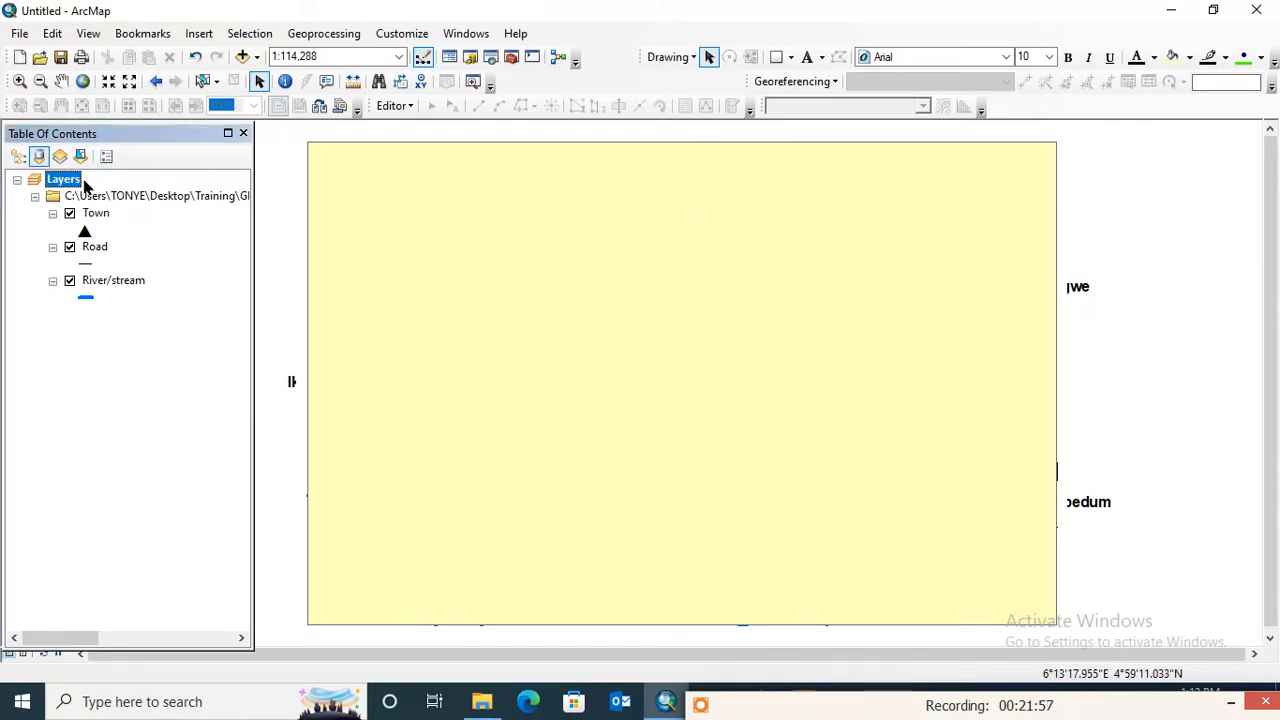
pyautogui.rightClick(84, 184)
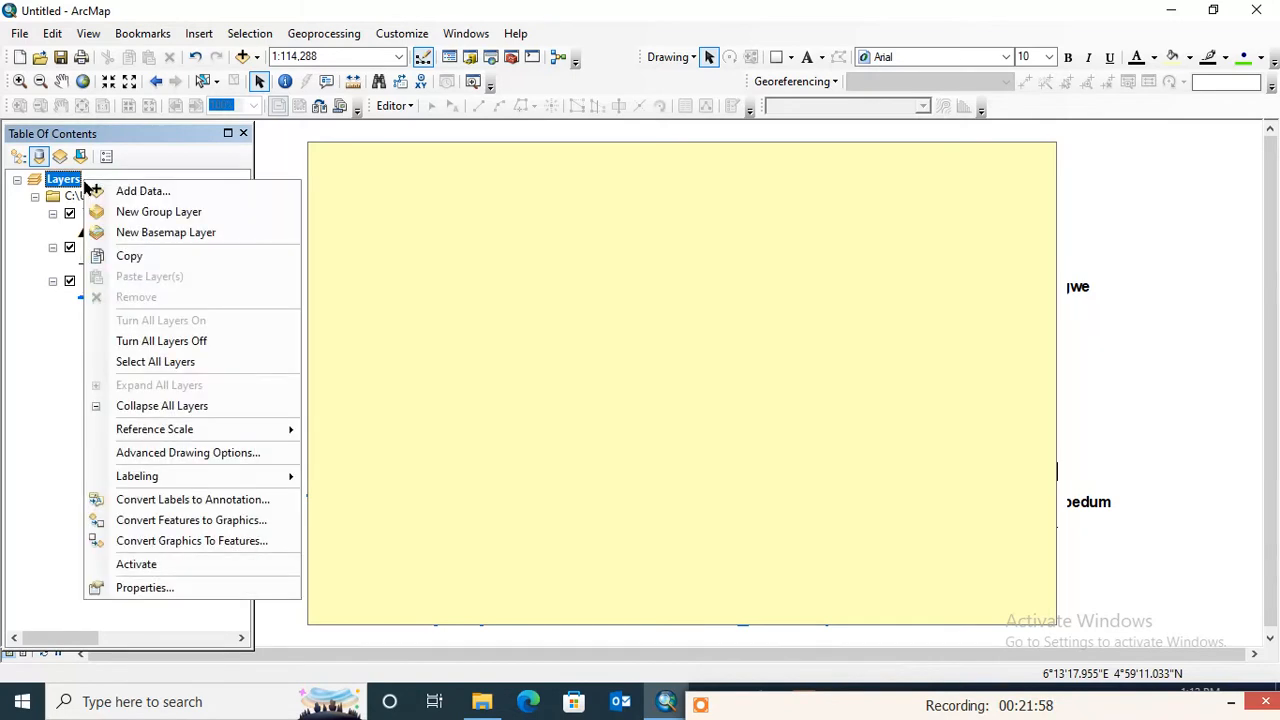
pyautogui.click(184, 541)
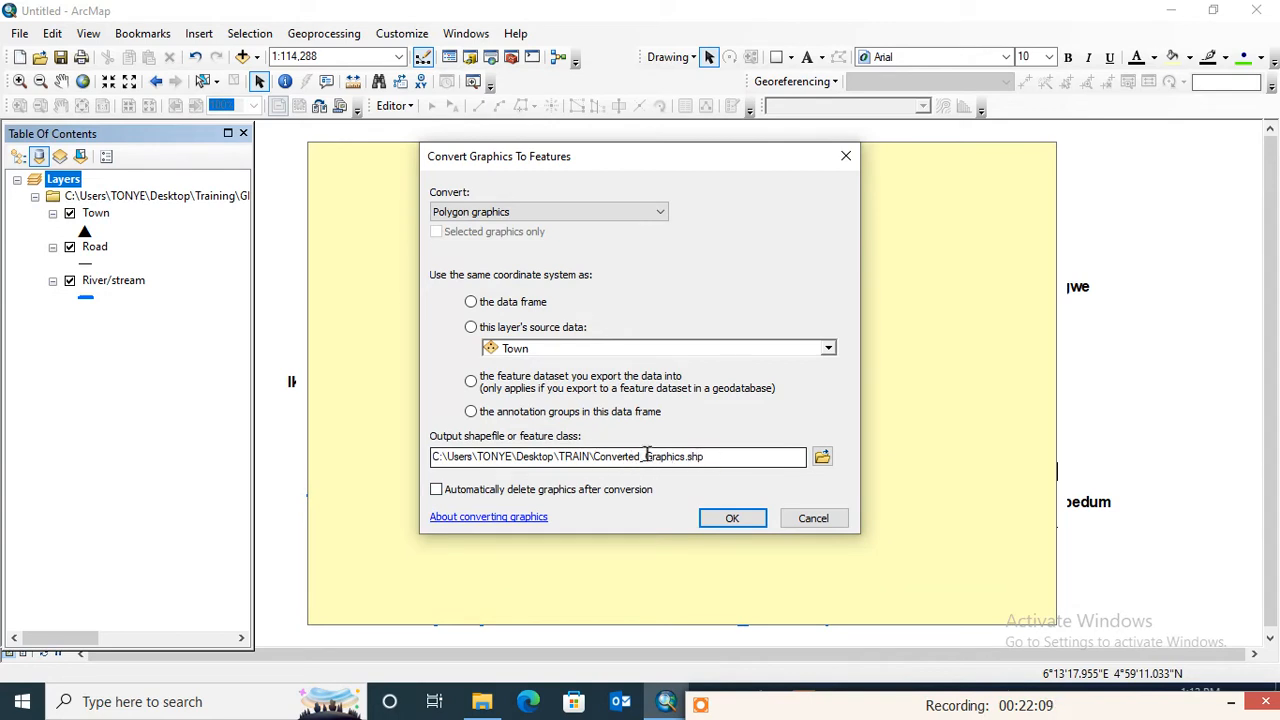
pyautogui.click(821, 456)
pyautogui.click(820, 459)
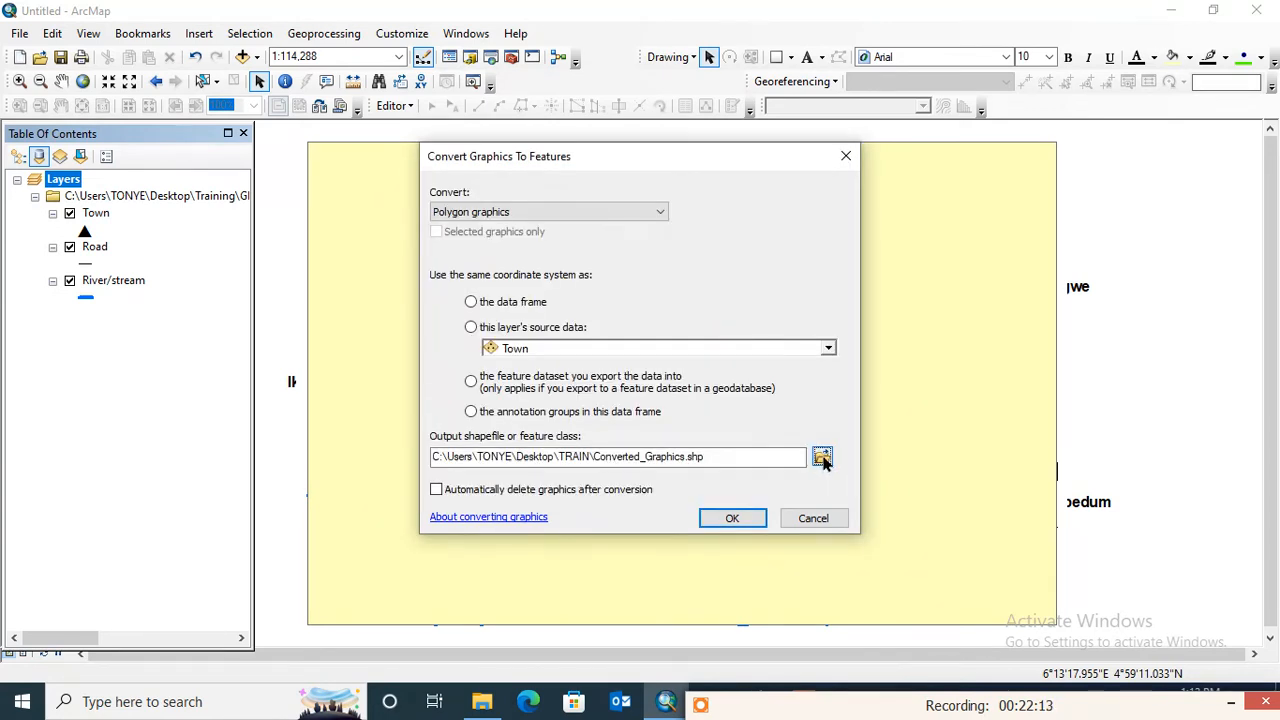
pyautogui.click(821, 457)
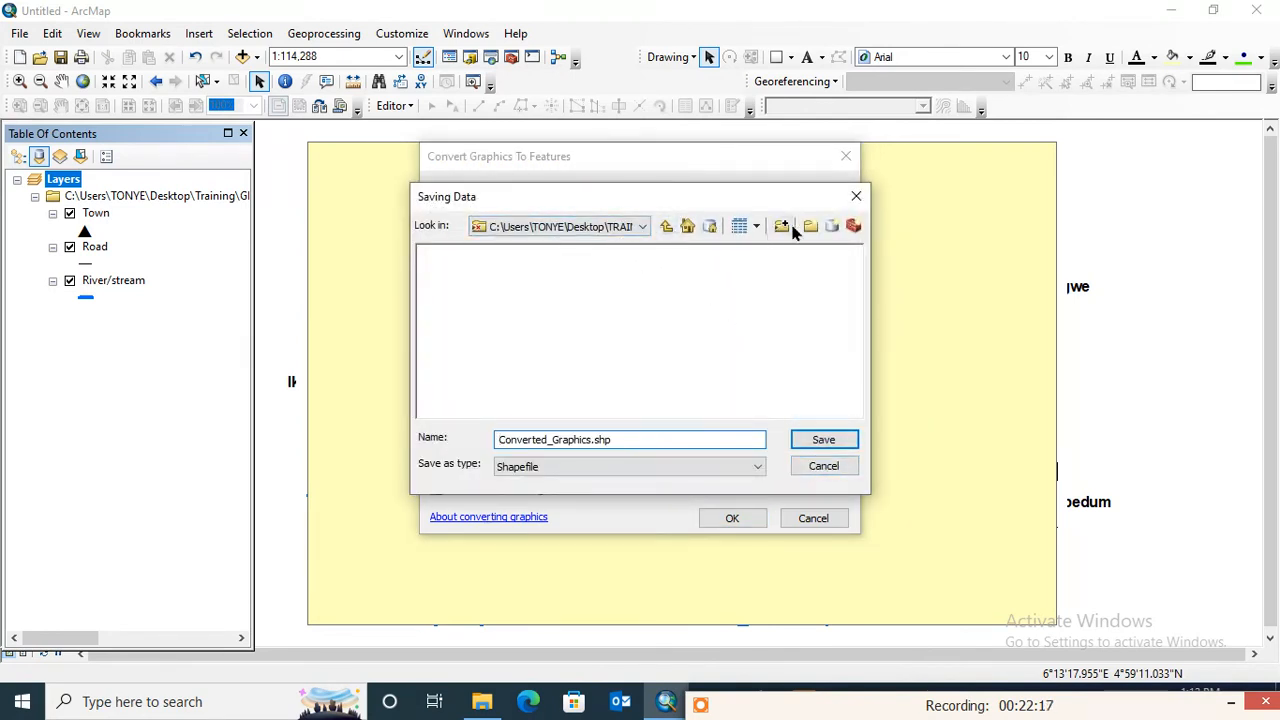
pyautogui.click(642, 228)
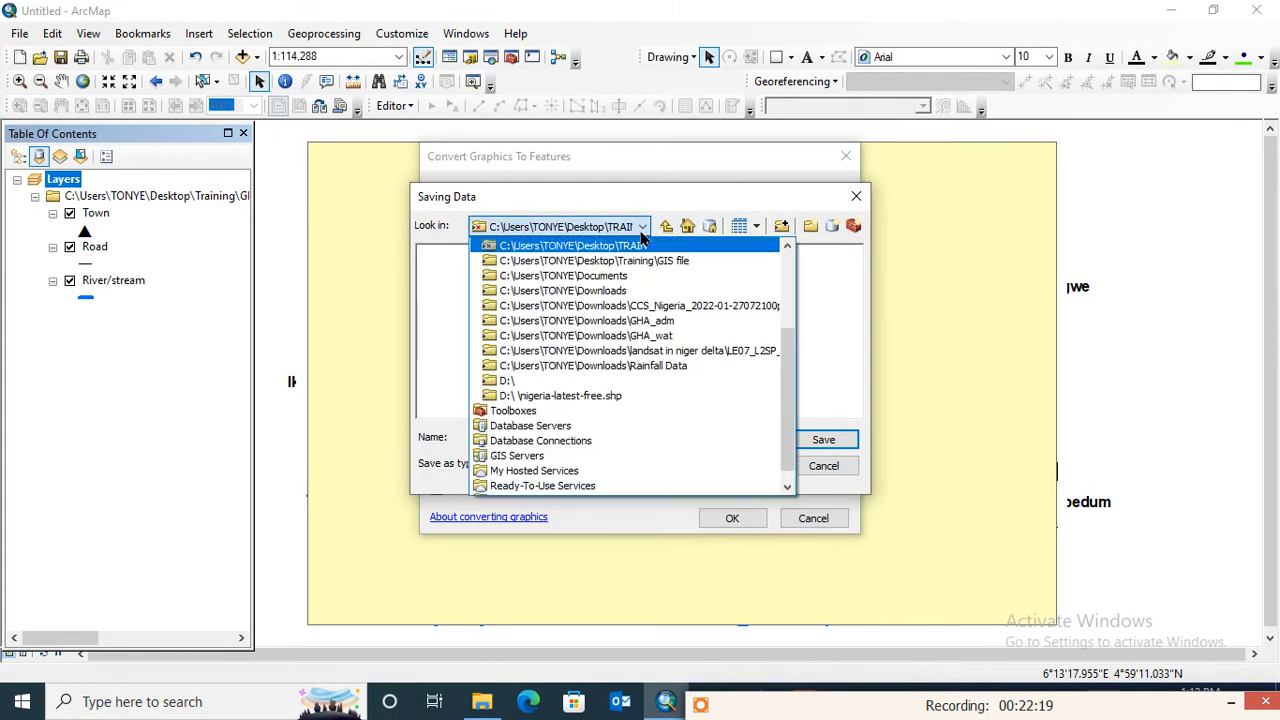
pyautogui.click(680, 261)
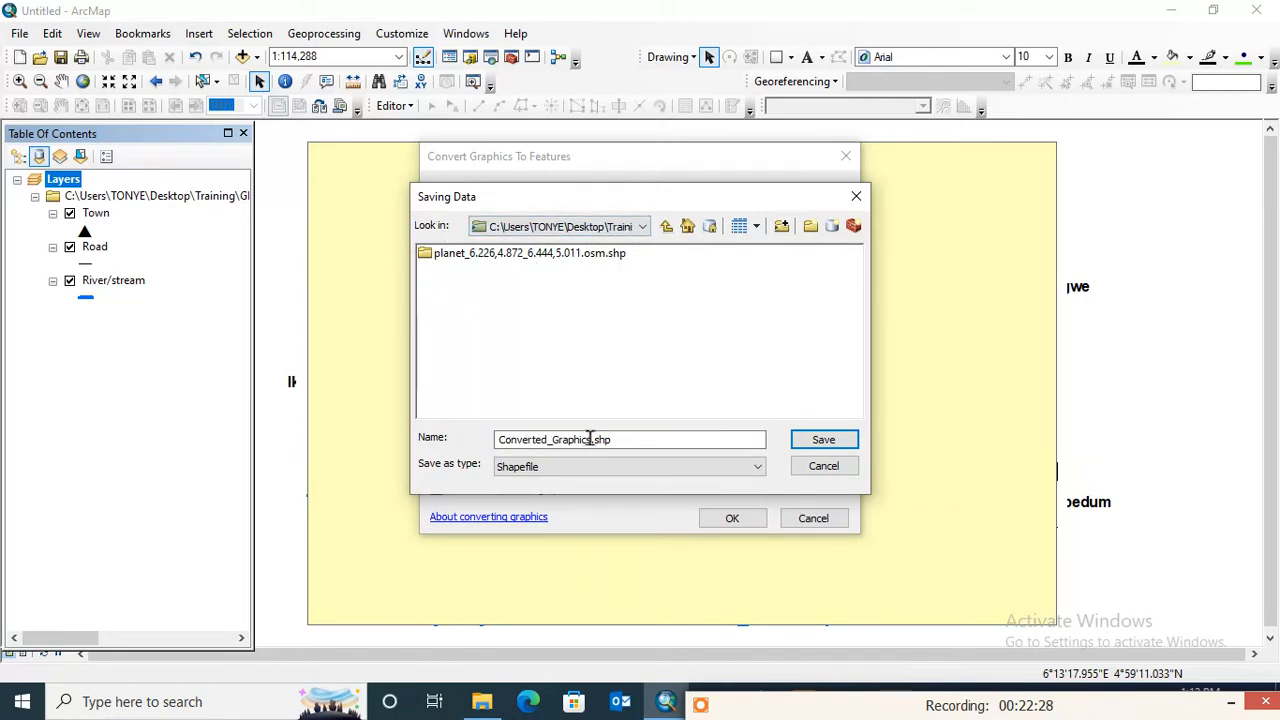
# - Name the output shapefile Study_area.shp and convert the rectangle with automatic graphic deletion, adding the result to the map as a layer
pyautogui.moveTo(591, 440); pyautogui.dragTo(477, 447)
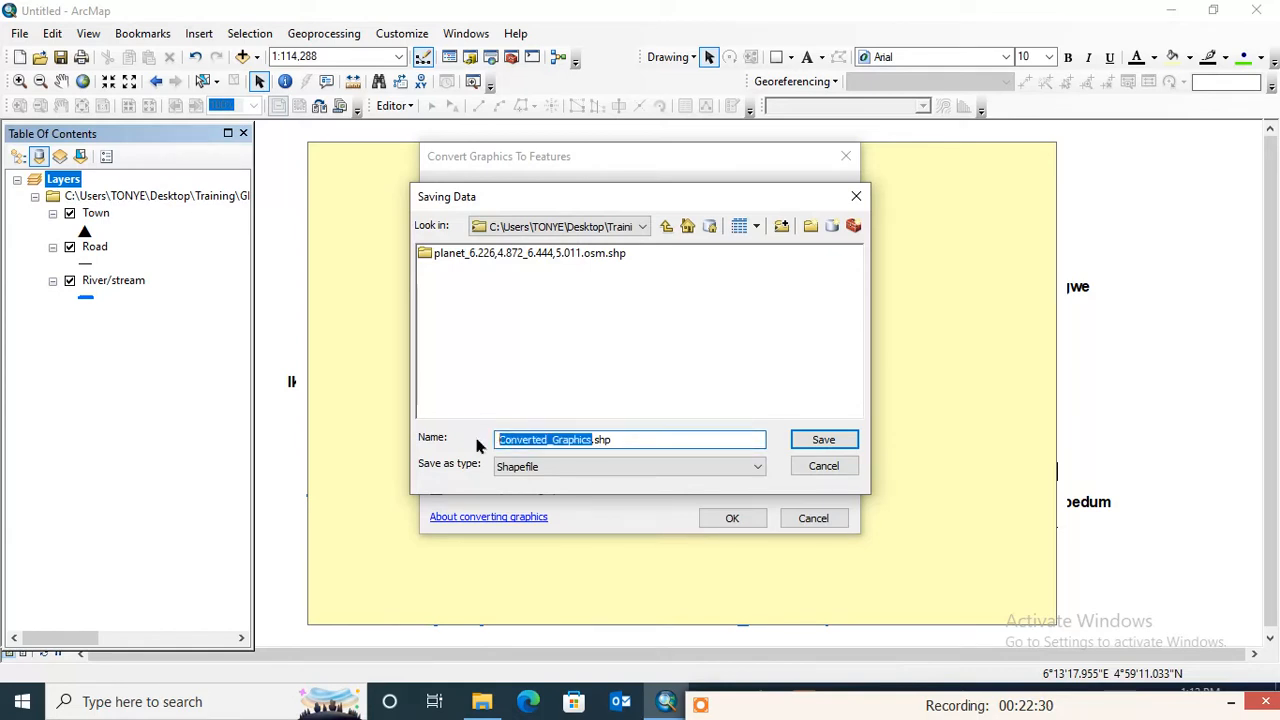
pyautogui.write('S')
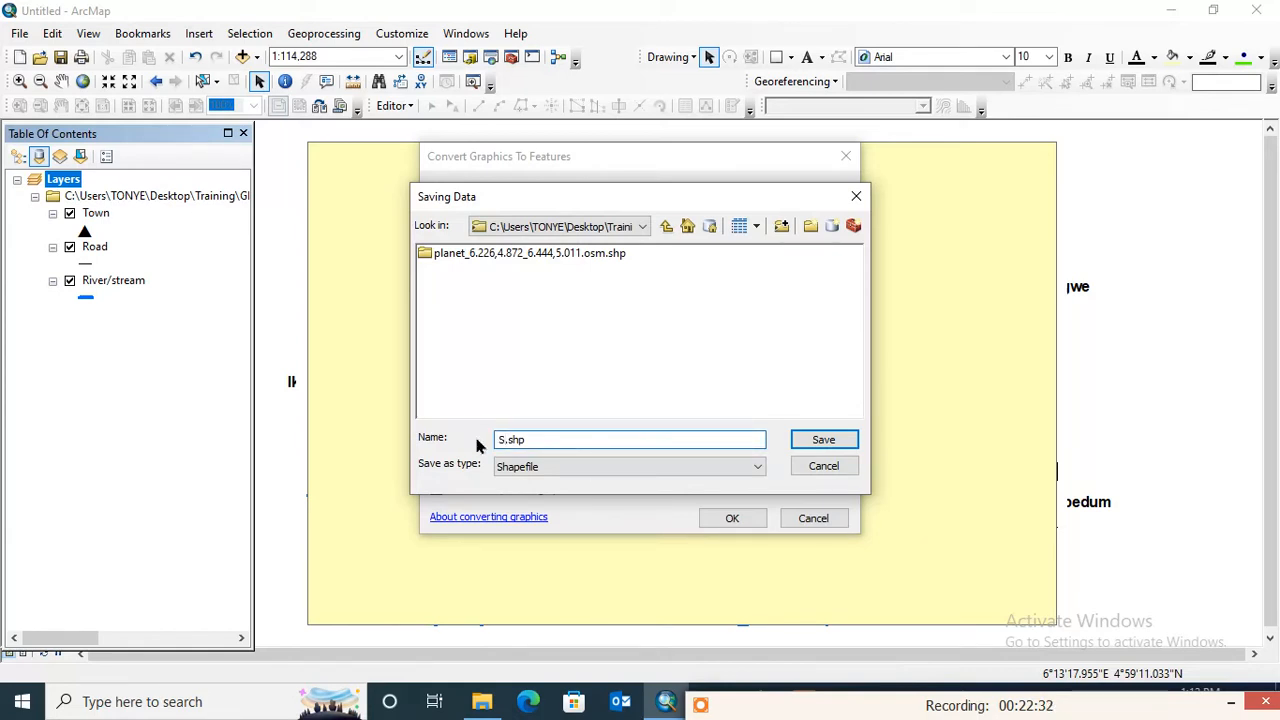
pyautogui.write('tudy_area')
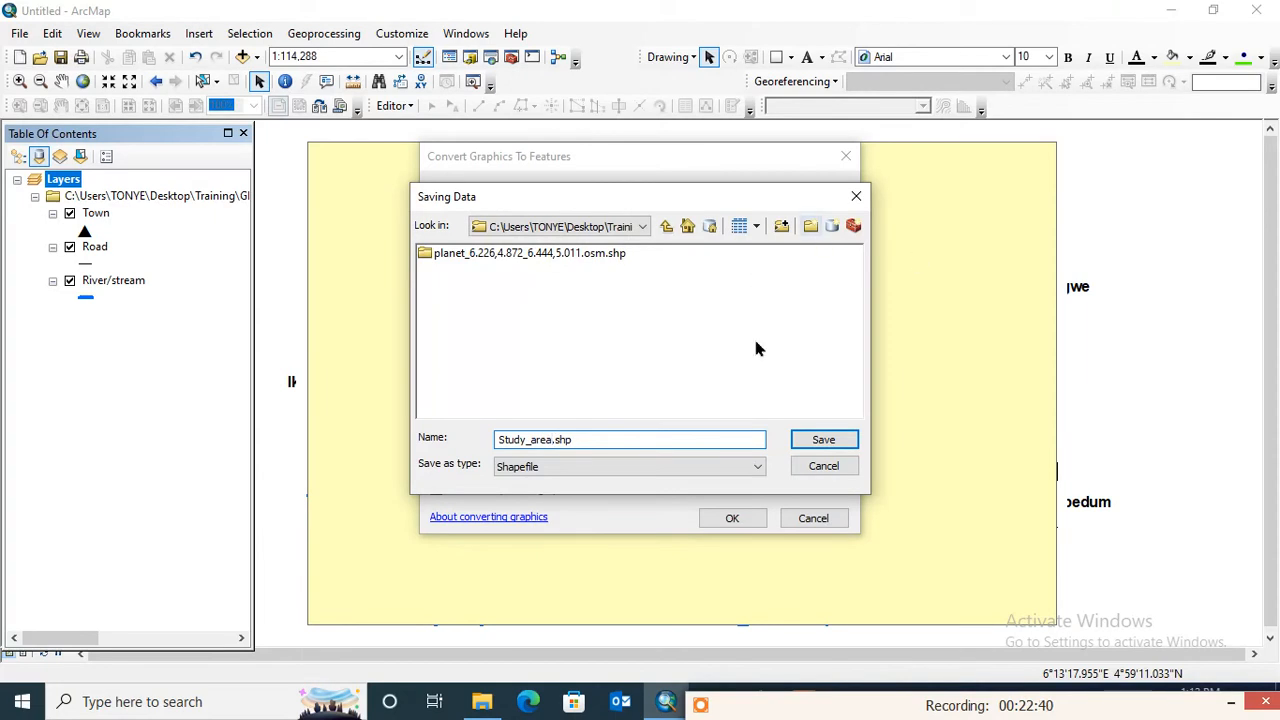
pyautogui.click(826, 442)
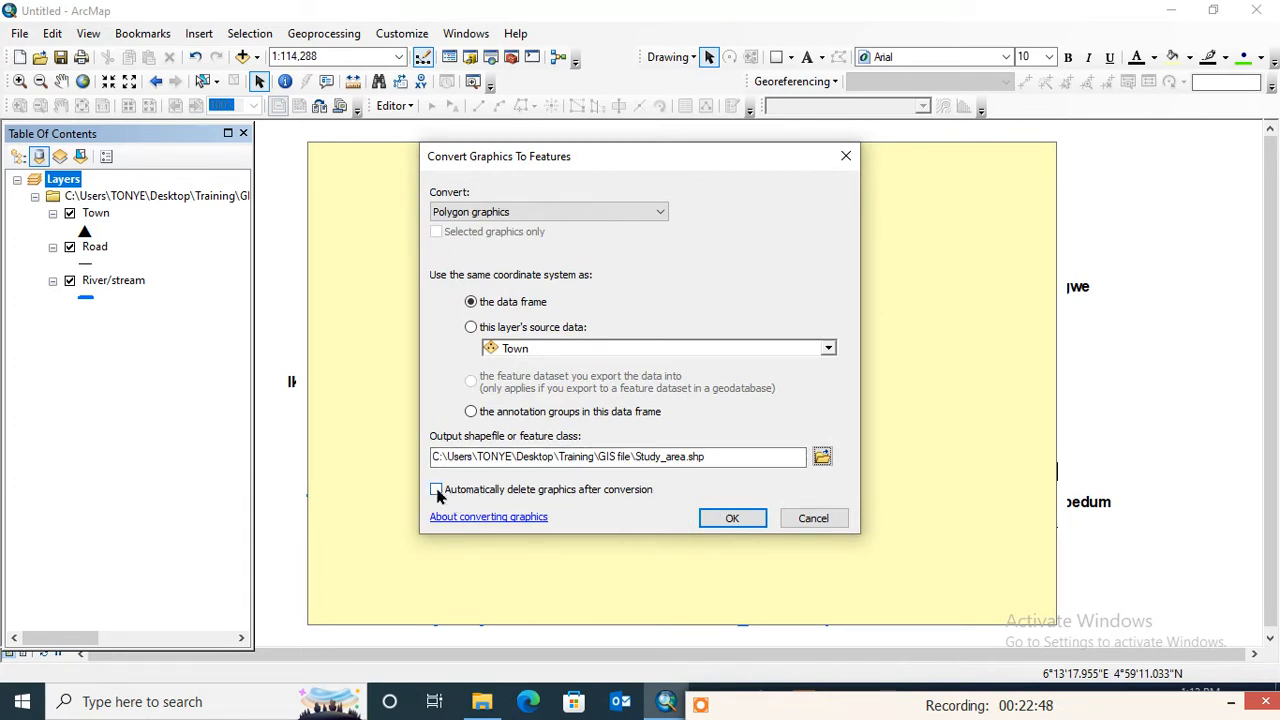
pyautogui.click(729, 518)
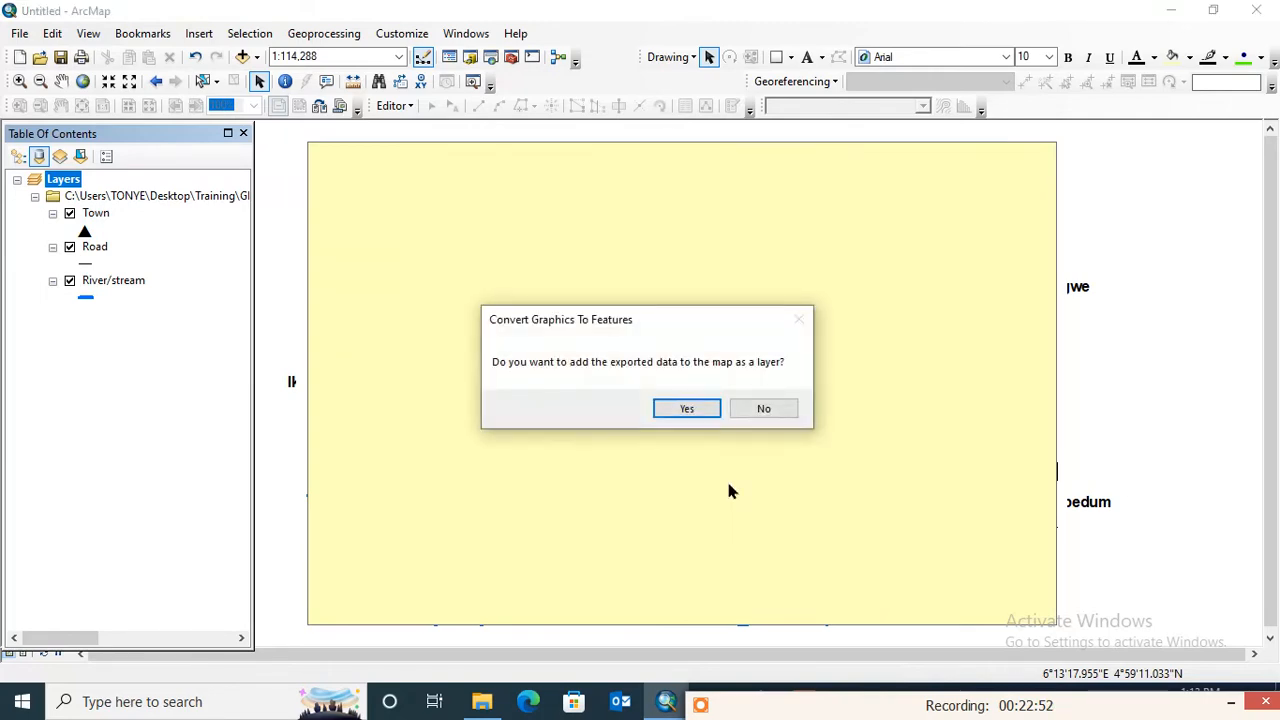
pyautogui.click(703, 404)
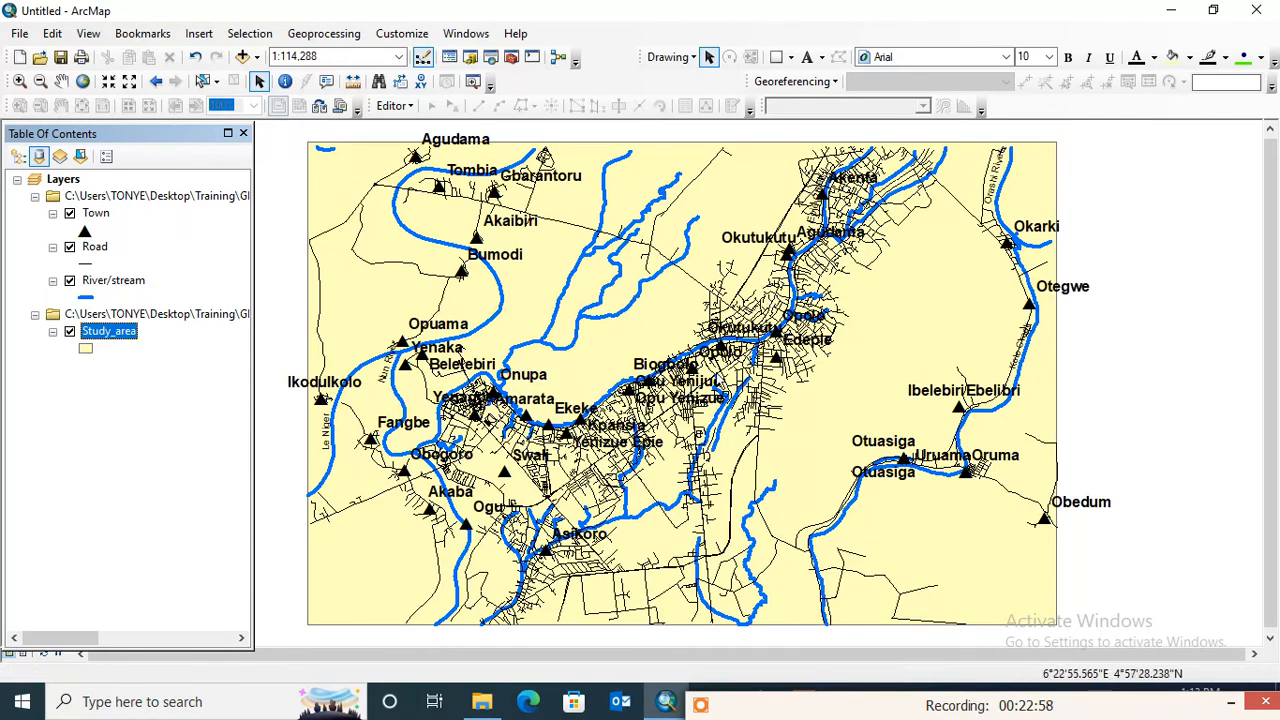
# - Change the Study_area layer's symbol to Hollow and increase the width of its black outline
pyautogui.click(85, 350)
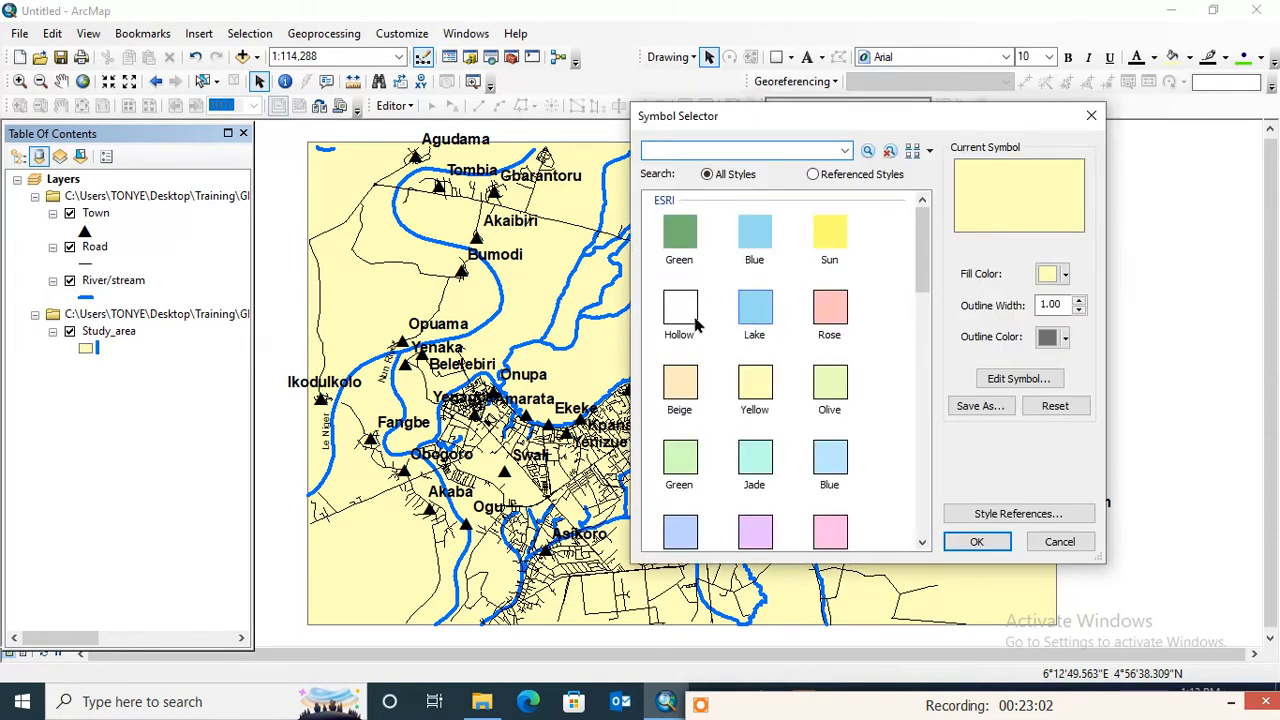
pyautogui.click(697, 322)
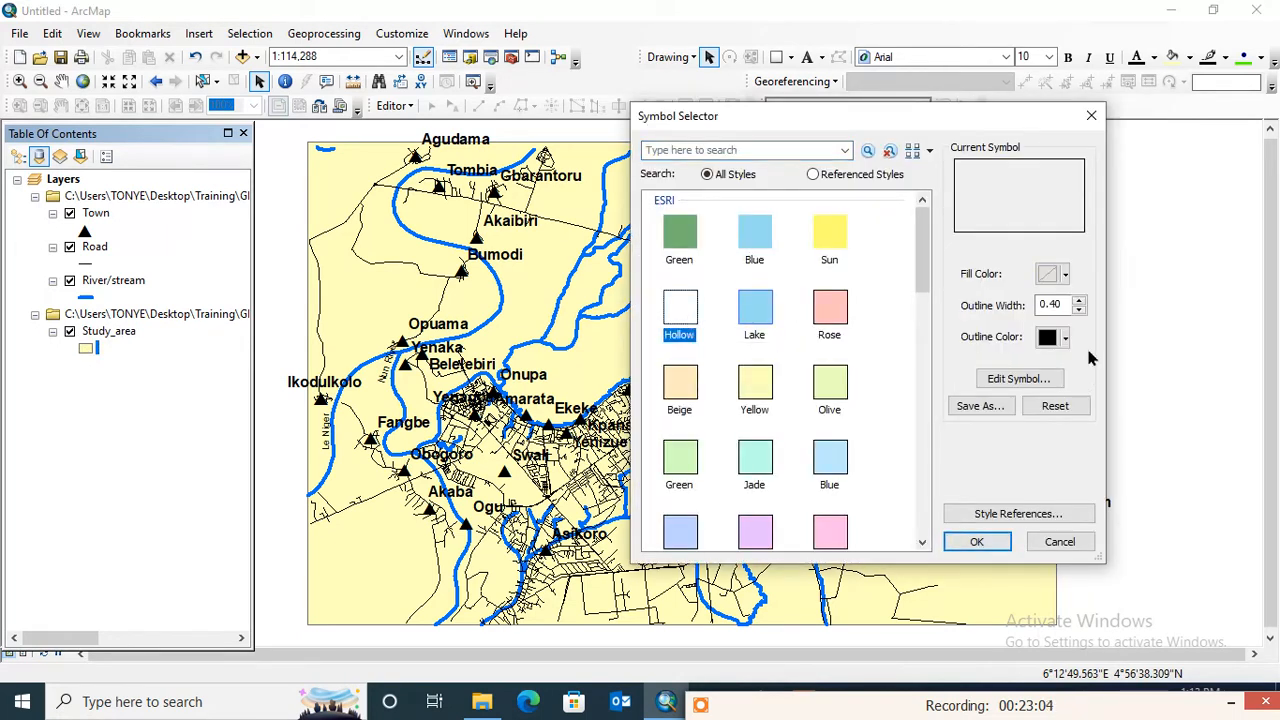
pyautogui.click(1079, 300)
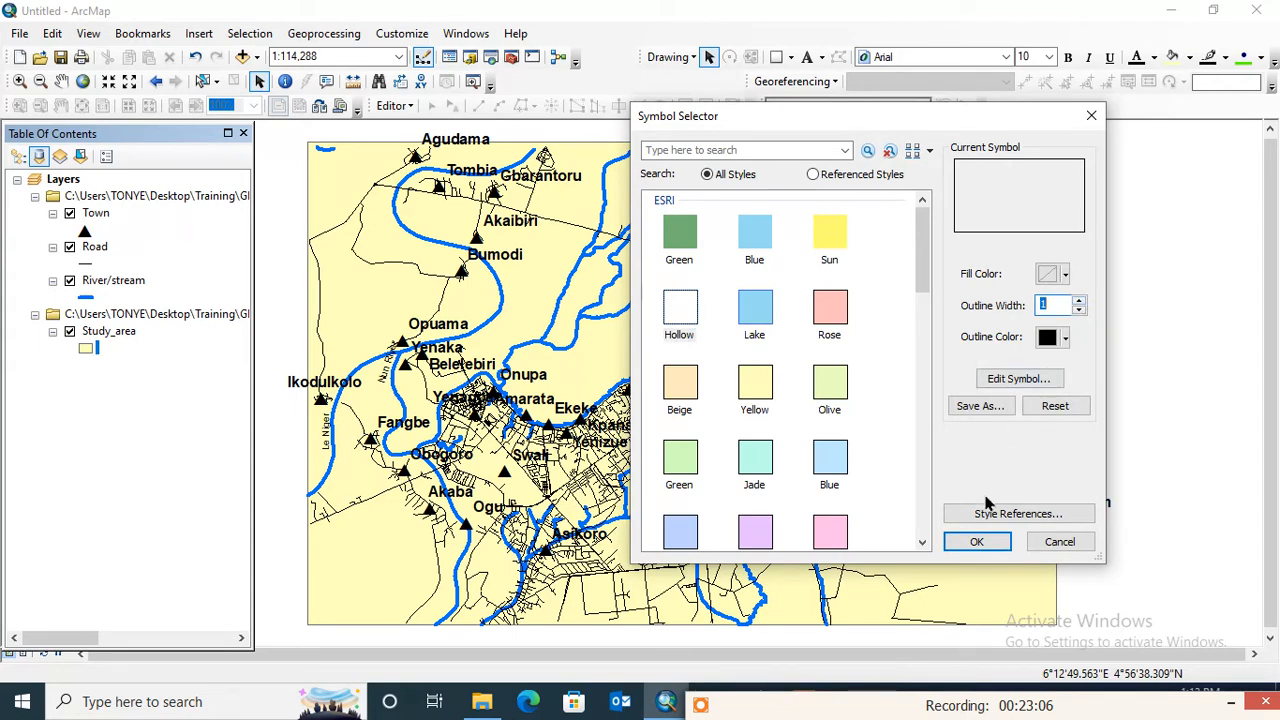
pyautogui.click(1079, 300)
pyautogui.click(976, 541)
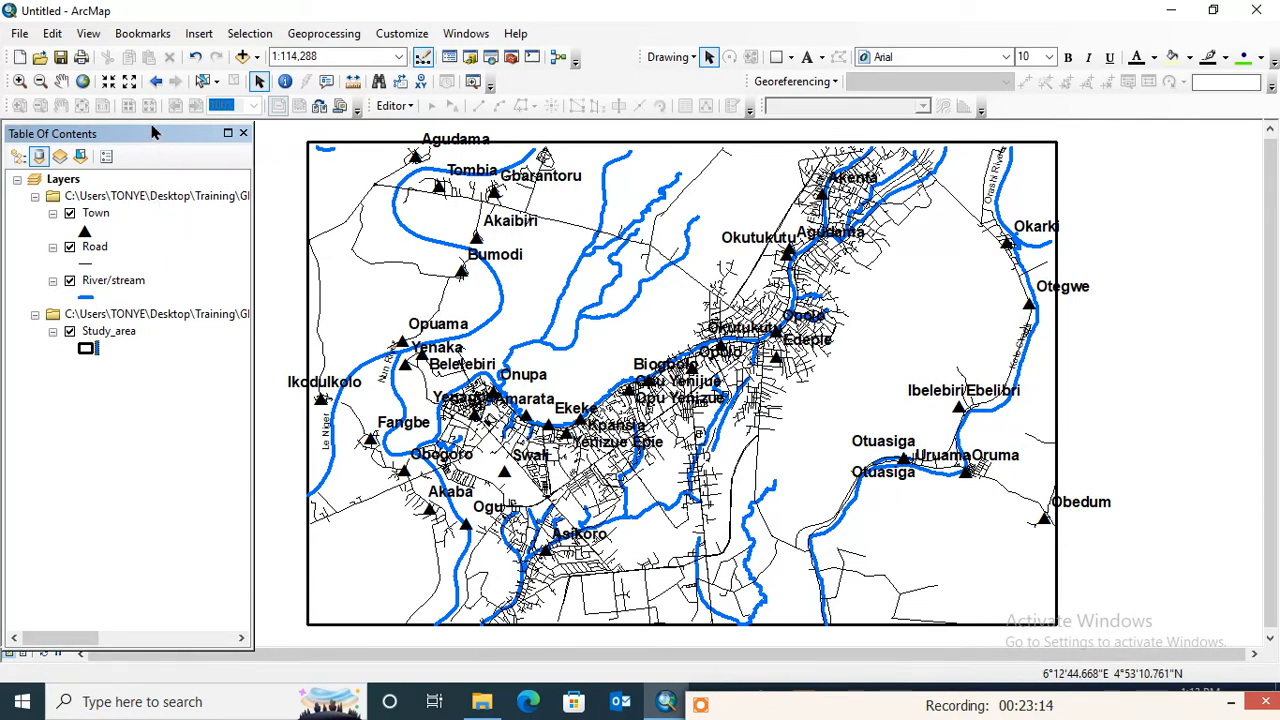
# - Reposition the table of contents slightly and switch the map from data view to layout view
pyautogui.moveTo(153, 133); pyautogui.dragTo(165, 122)
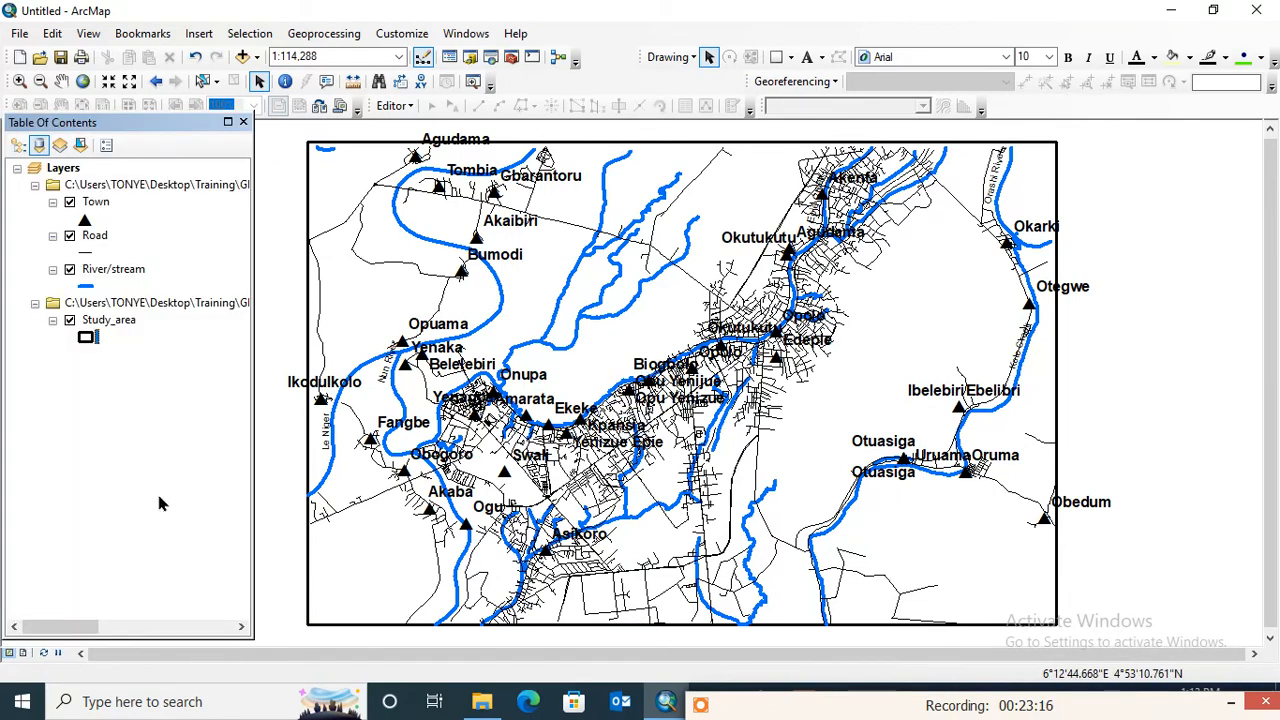
pyautogui.click(22, 654)
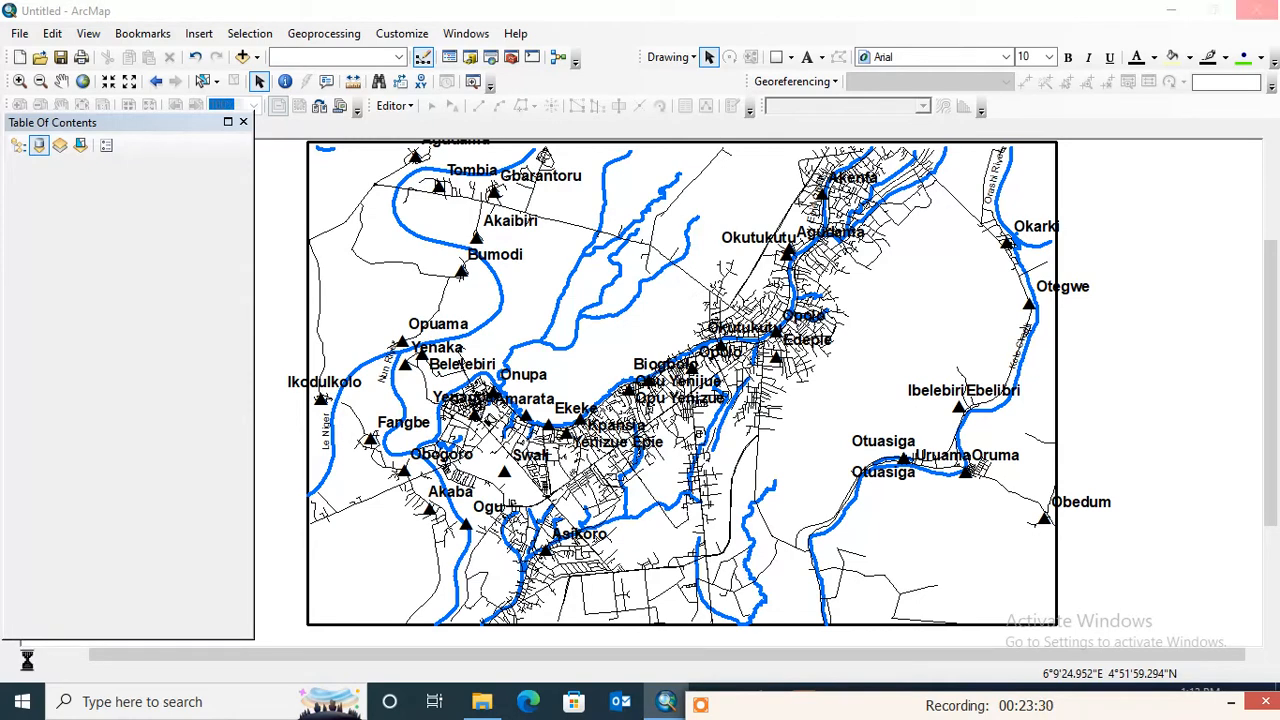
pyautogui.click(25, 652)
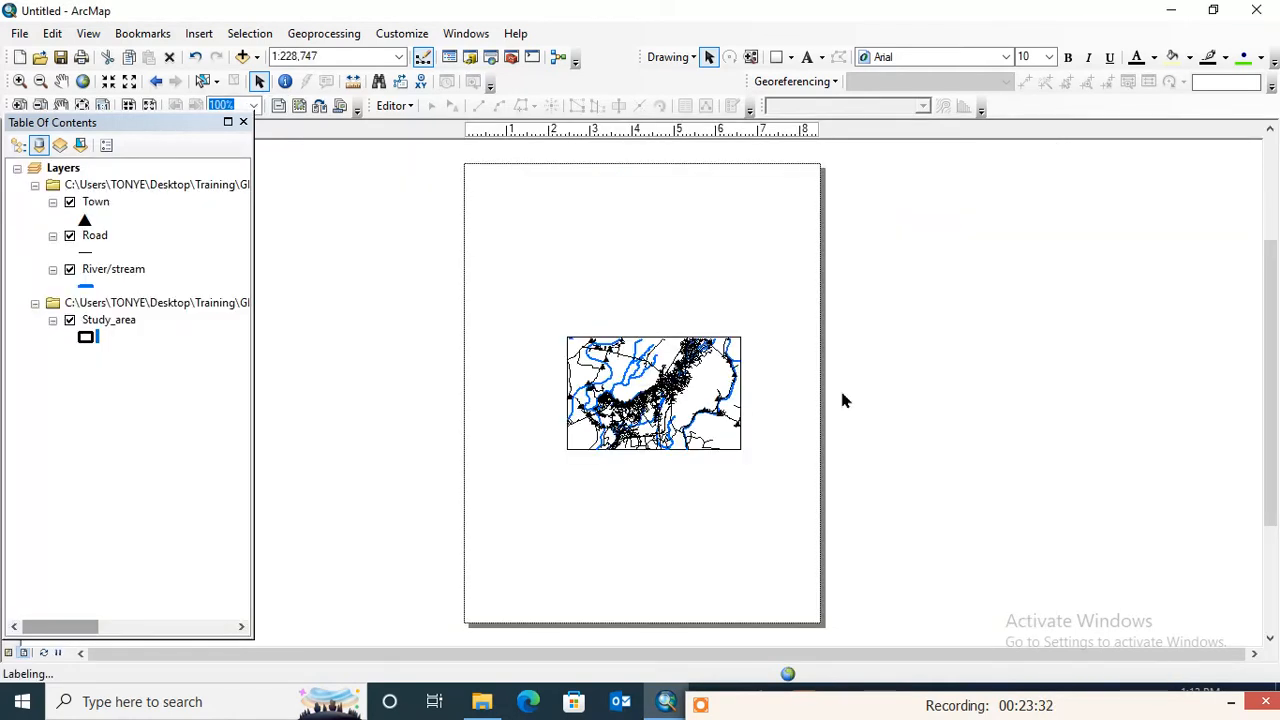
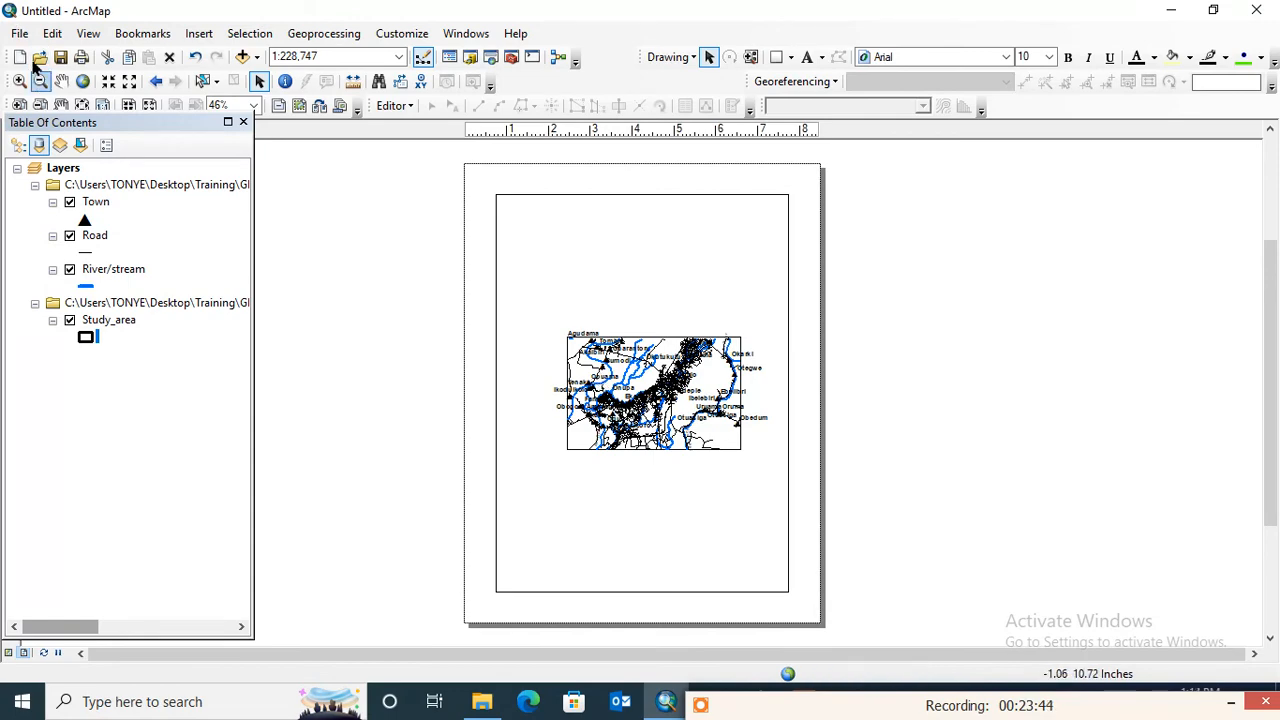
# - Set the map page to Letter size in landscape orientation, independent of the printer paper settings
pyautogui.click(20, 34)
pyautogui.click(20, 34)
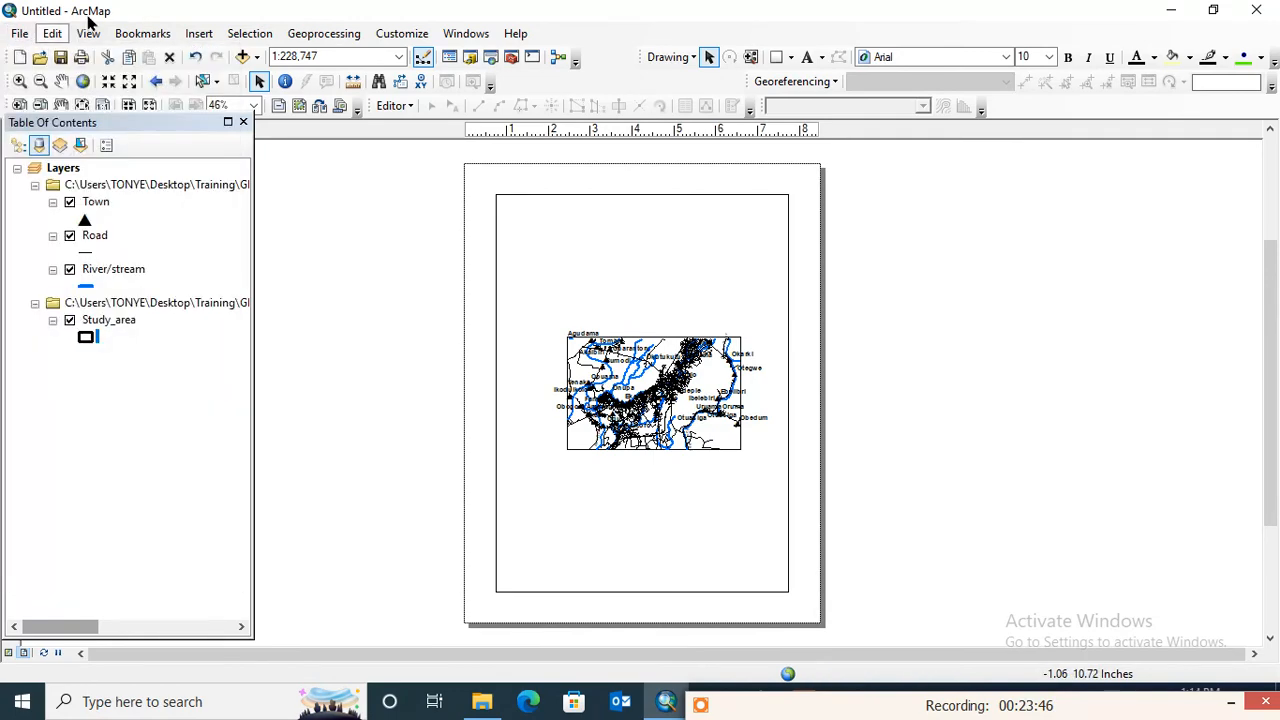
pyautogui.click(52, 33)
pyautogui.click(22, 34)
pyautogui.click(22, 34)
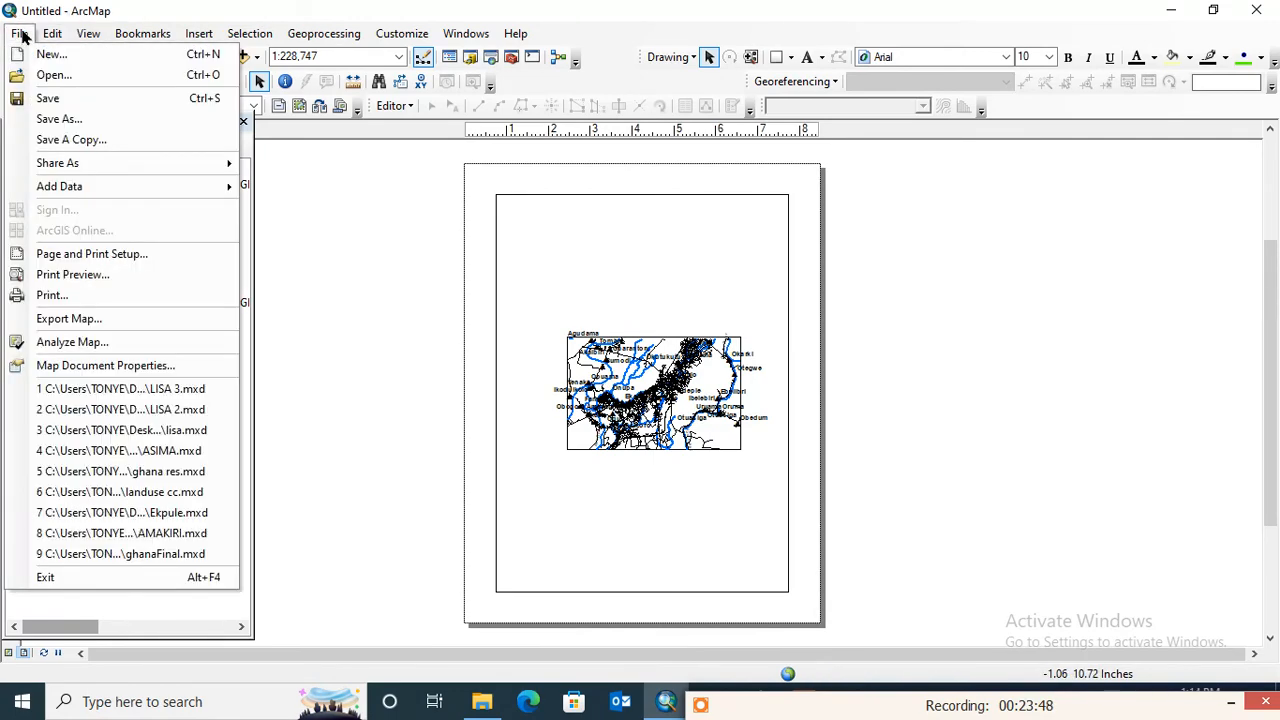
pyautogui.click(20, 34)
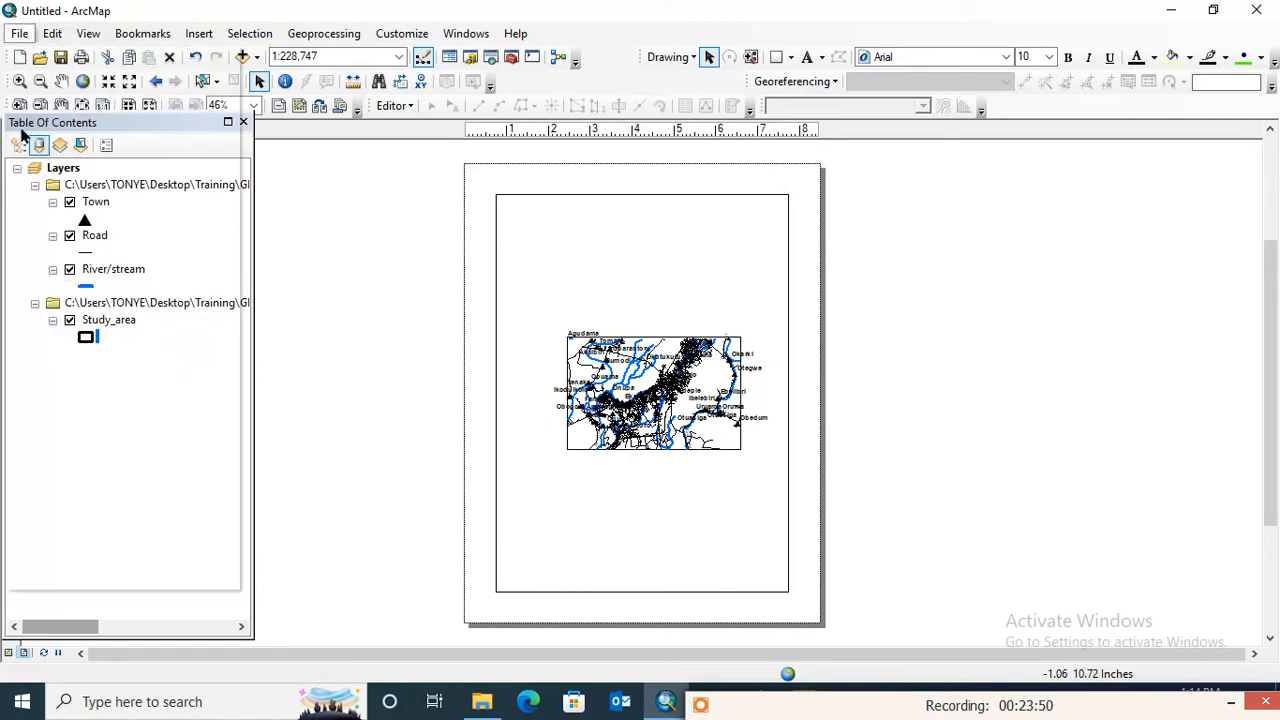
pyautogui.click(14, 36)
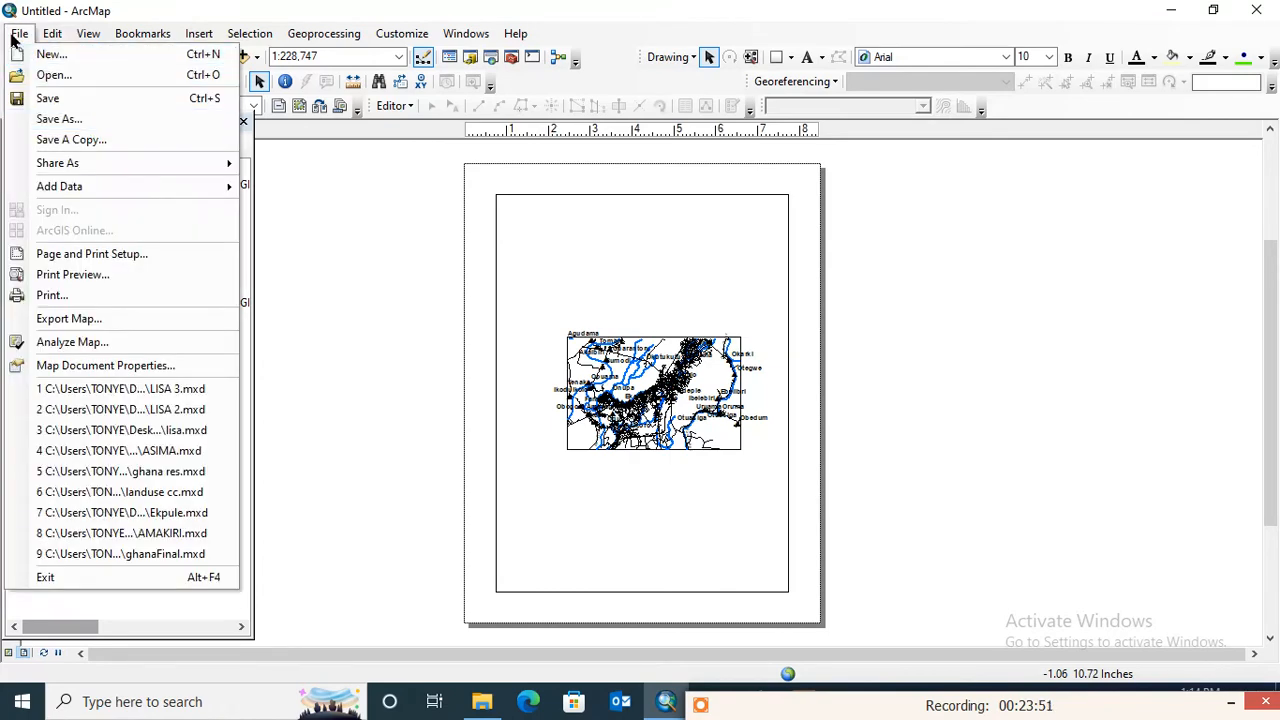
pyautogui.click(91, 259)
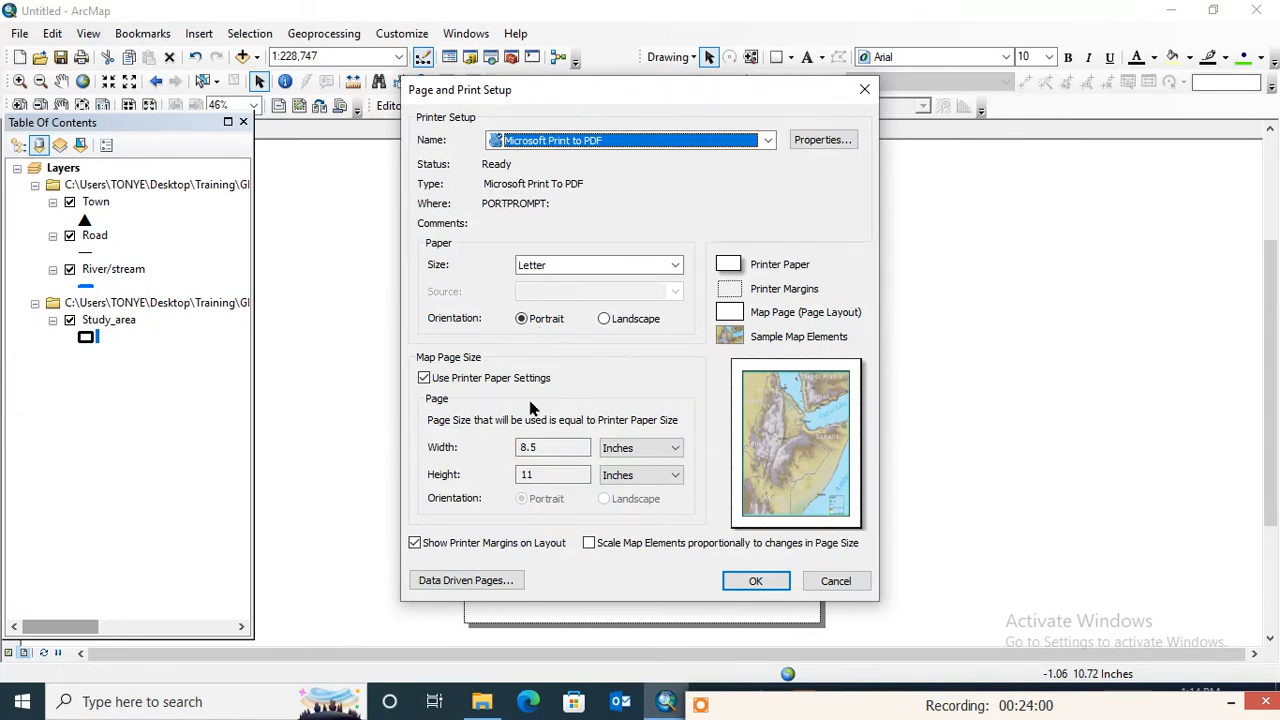
pyautogui.click(424, 378)
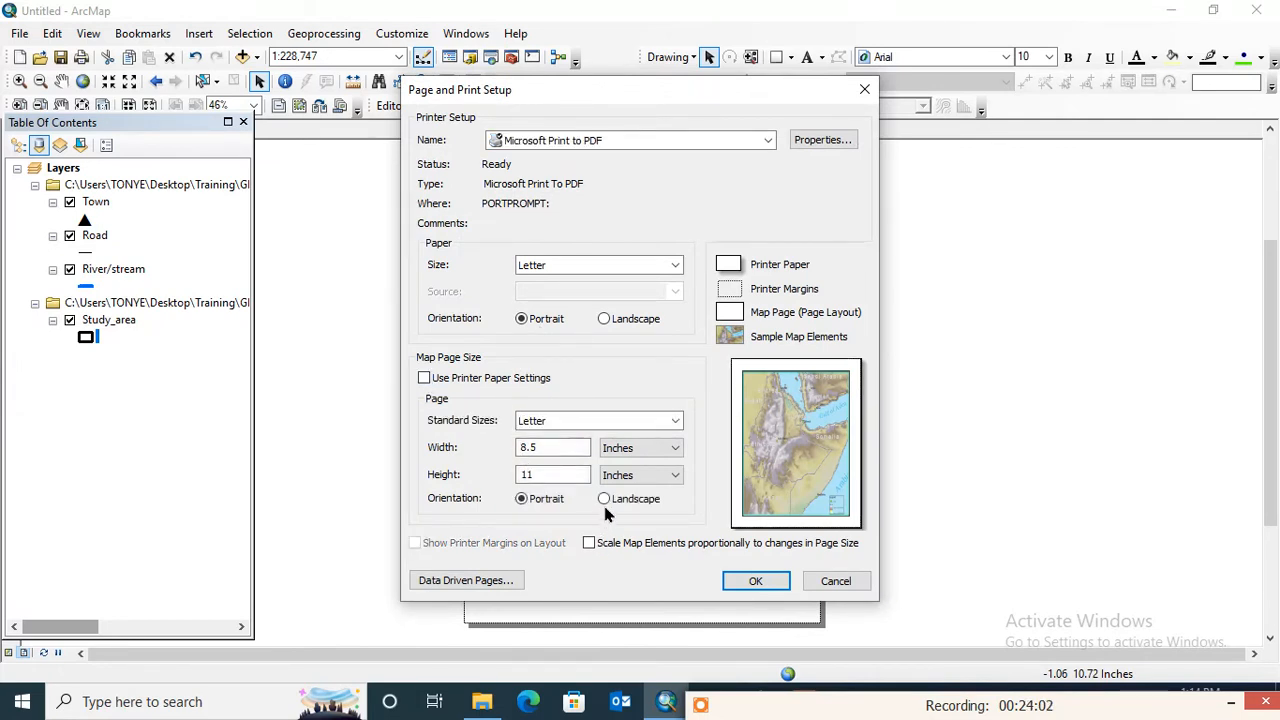
pyautogui.click(605, 499)
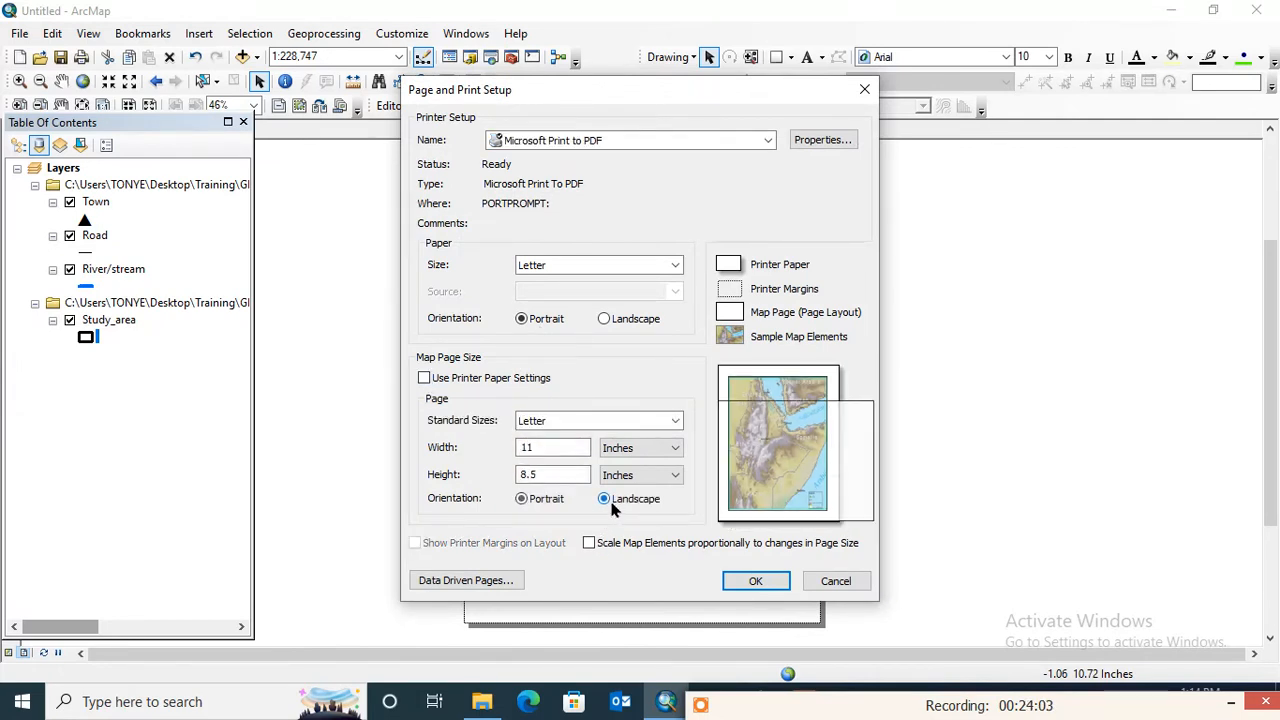
pyautogui.click(752, 581)
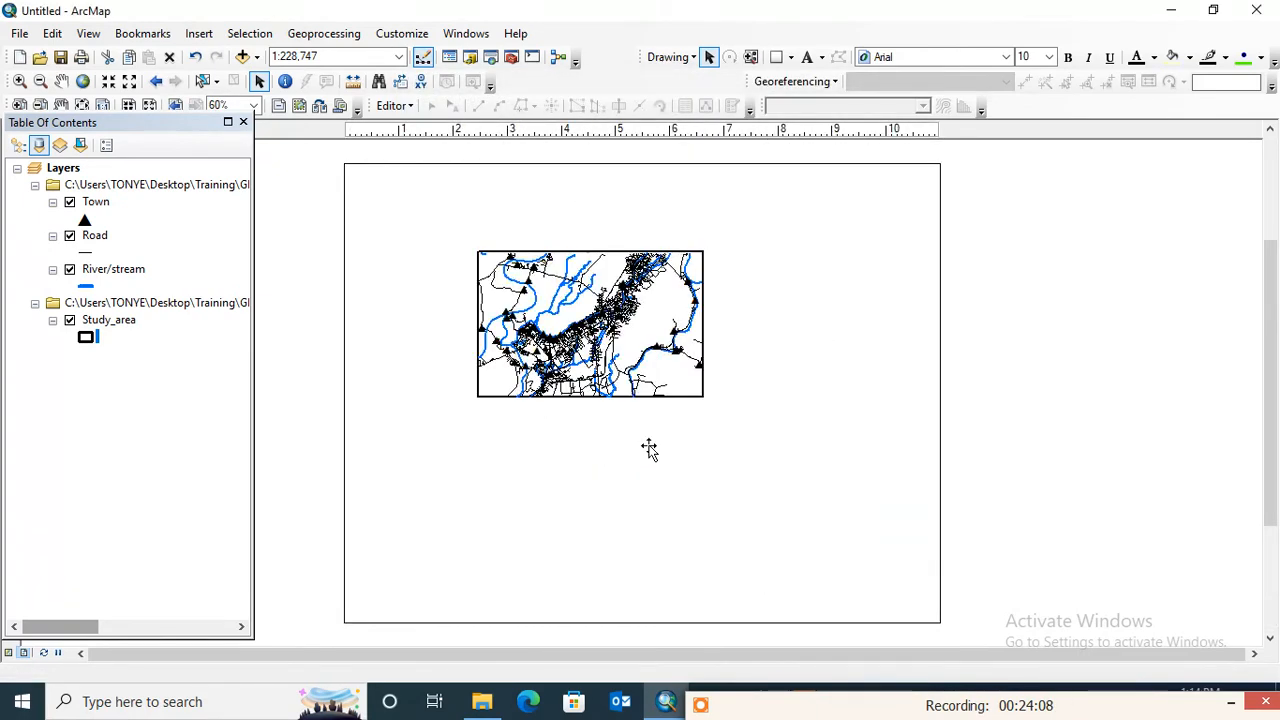
# - Move the data frame fully onto the landscape page, widening it and raising its bottom edge to leave margins
pyautogui.click(670, 285)
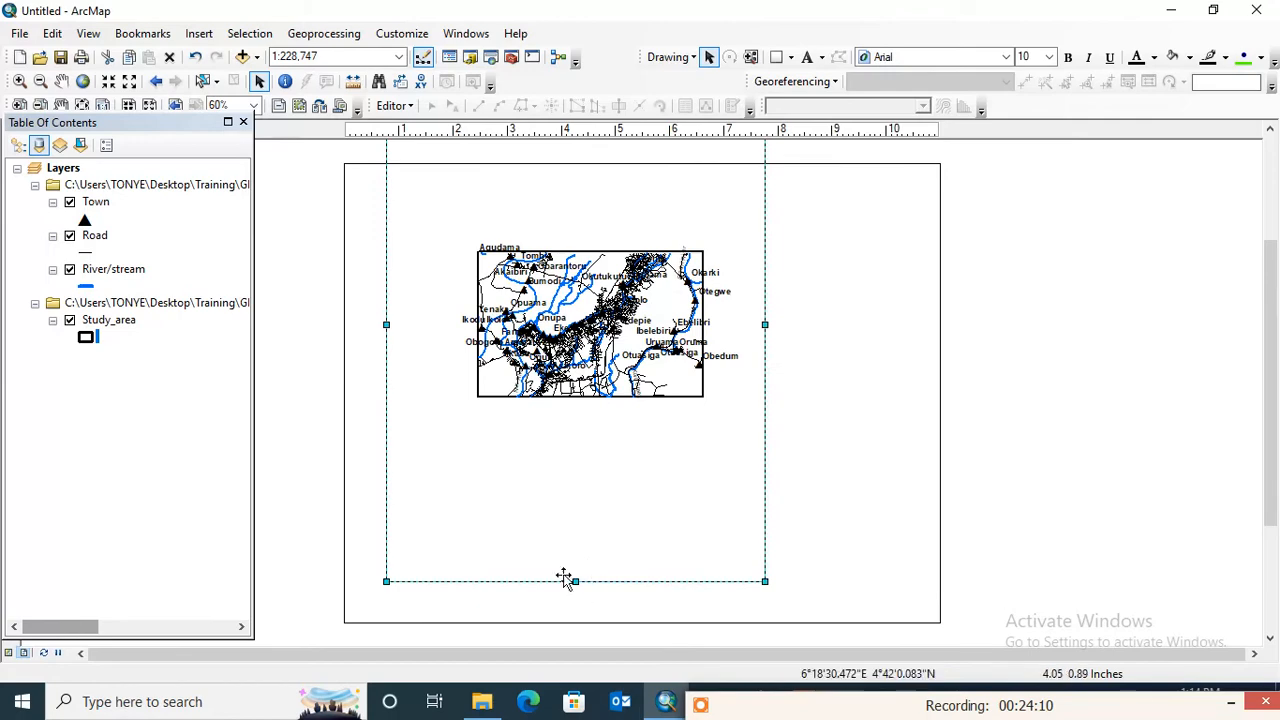
pyautogui.moveTo(565, 578); pyautogui.dragTo(568, 508)
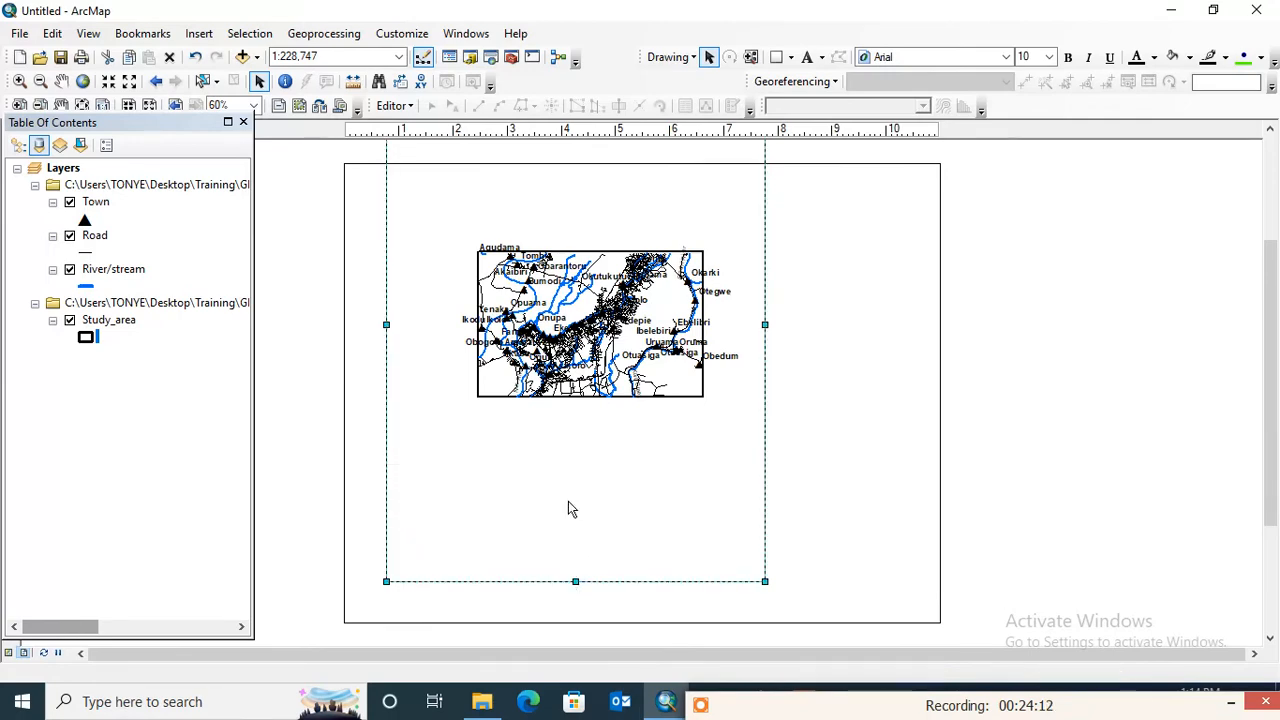
pyautogui.moveTo(728, 186); pyautogui.dragTo(745, 296)
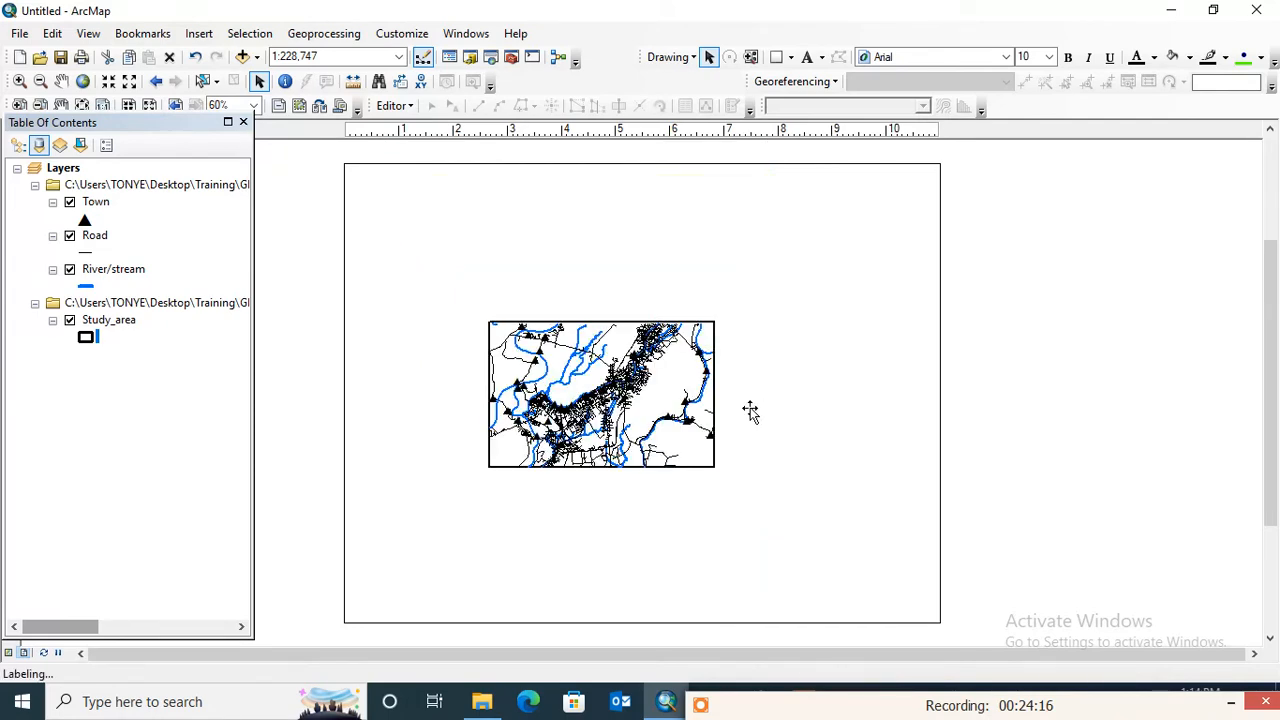
pyautogui.click(750, 412)
pyautogui.moveTo(776, 395); pyautogui.dragTo(910, 398)
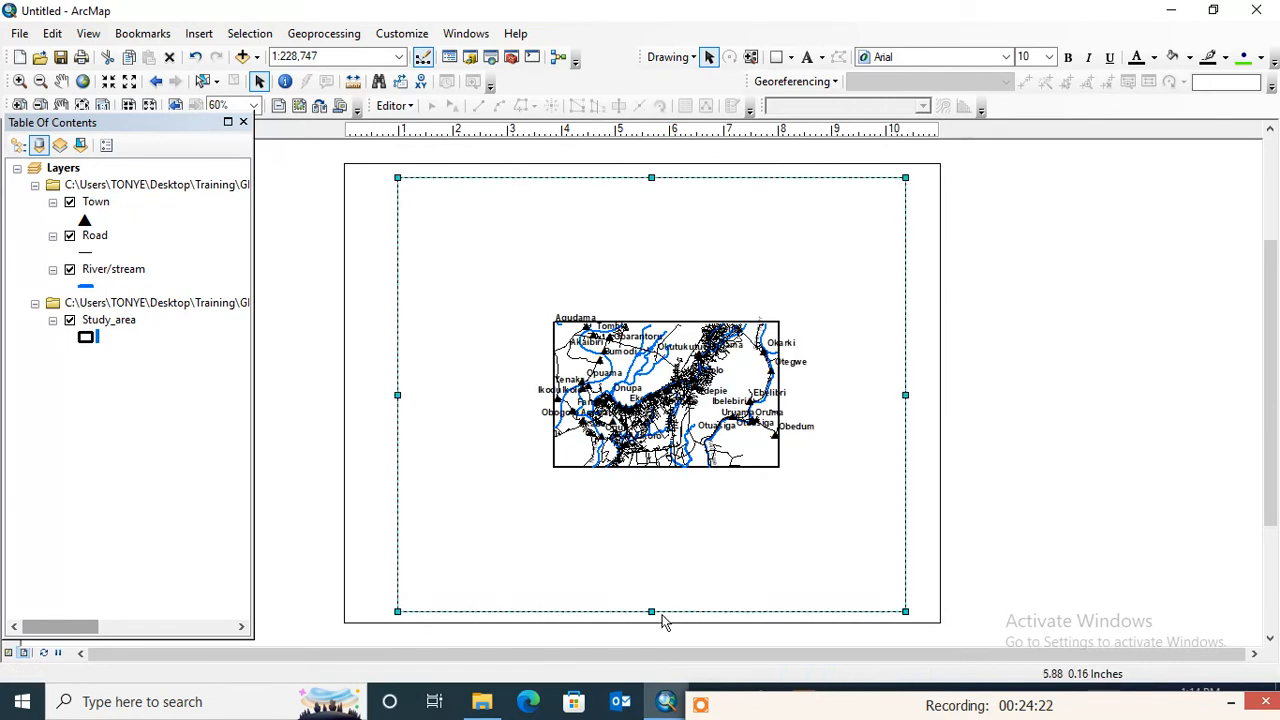
pyautogui.moveTo(651, 612); pyautogui.dragTo(690, 563)
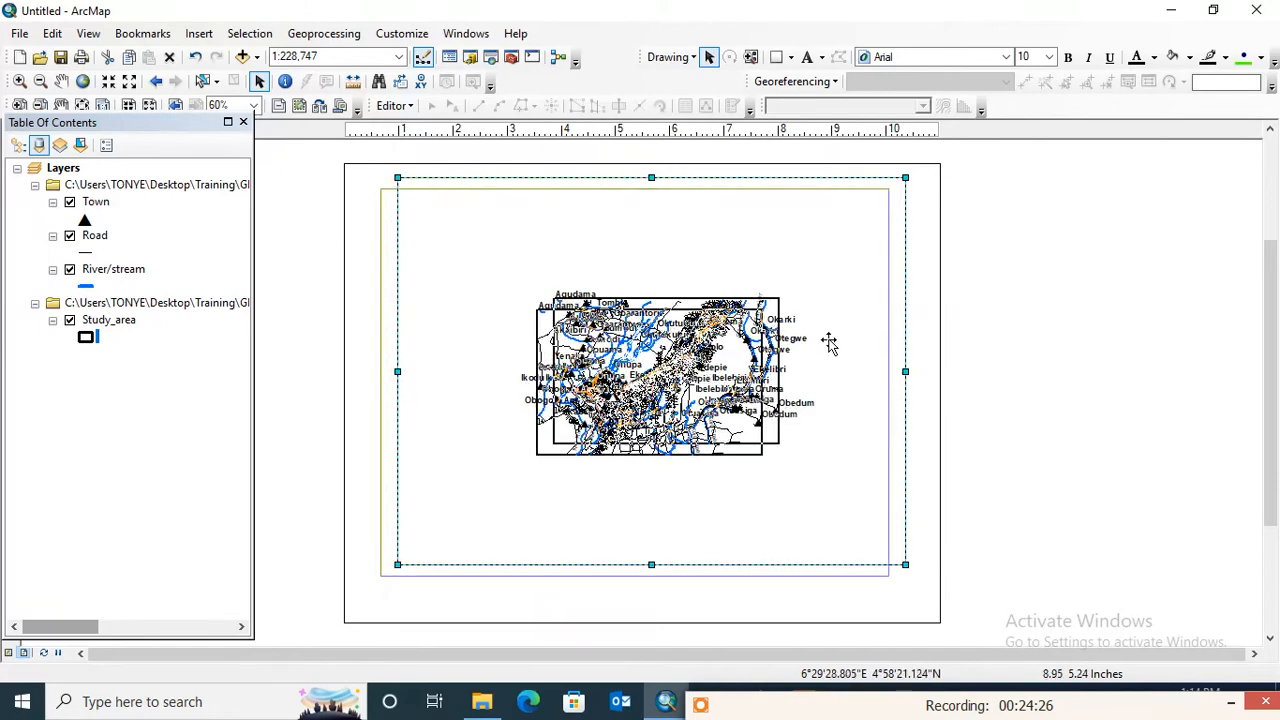
pyautogui.click(1101, 313)
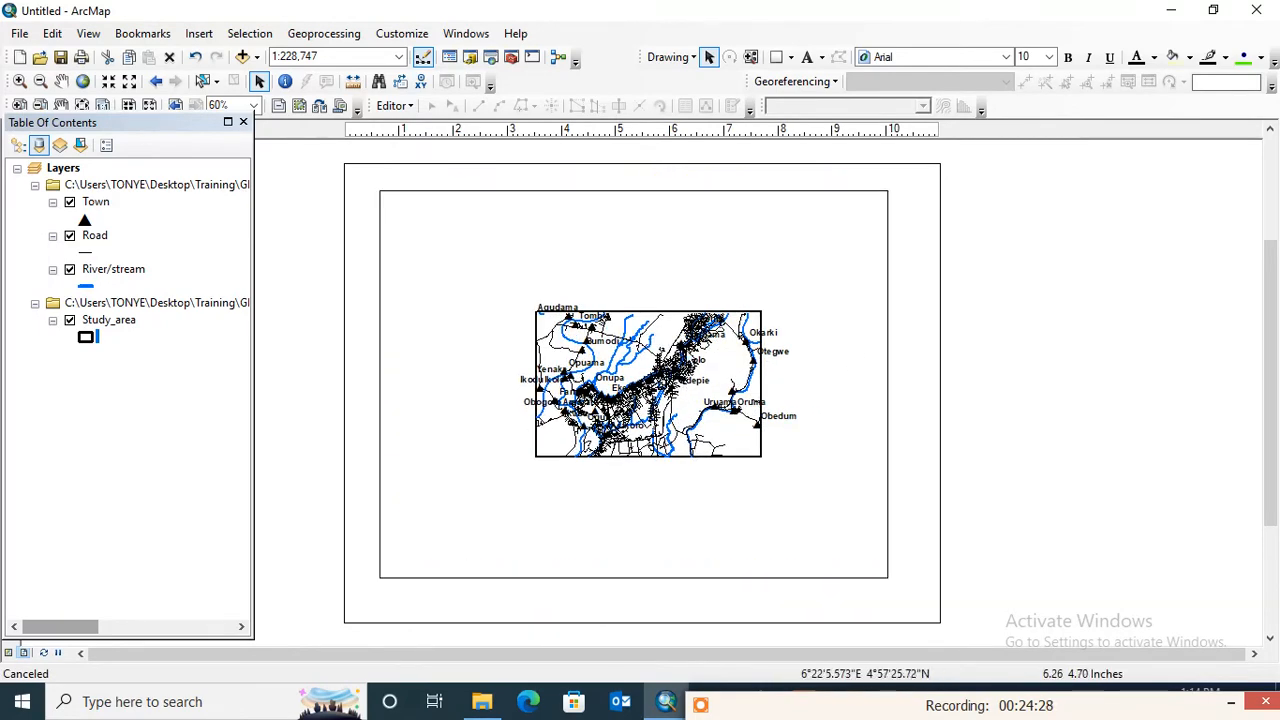
# - Zoom the map to its full extent within the data frame
pyautogui.rightClick(653, 343)
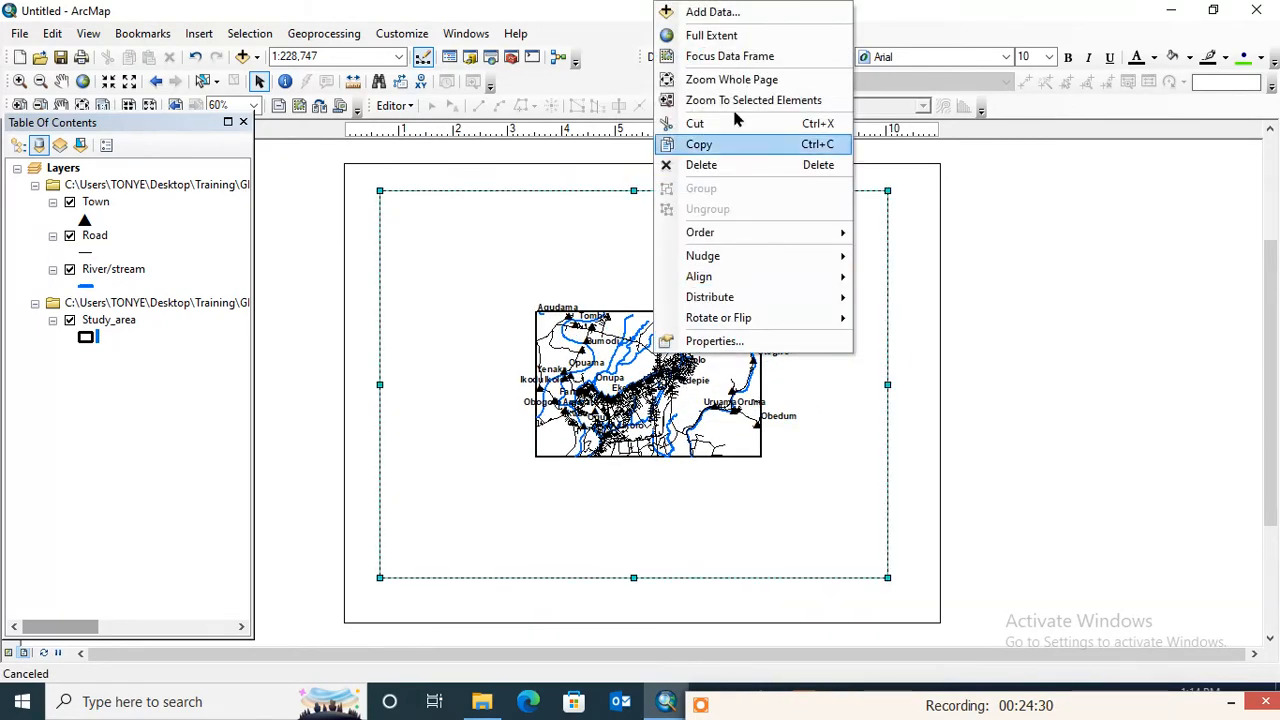
pyautogui.click(741, 39)
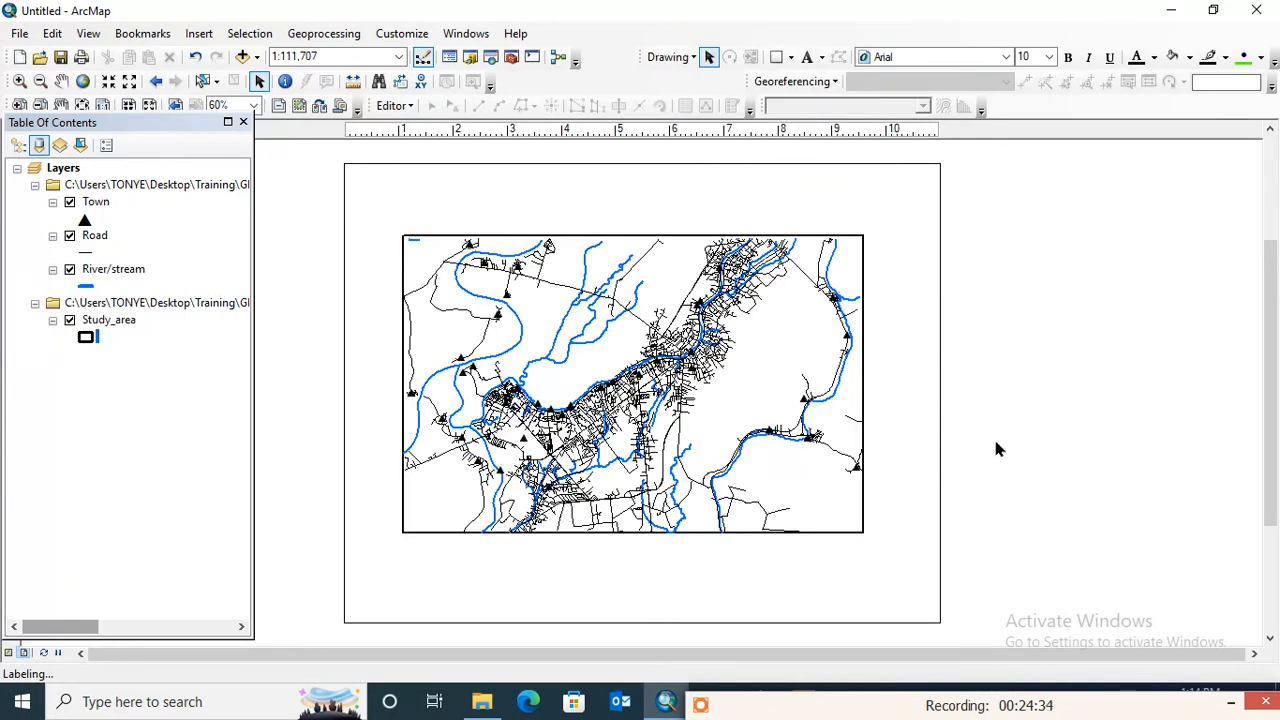
pyautogui.click(957, 397)
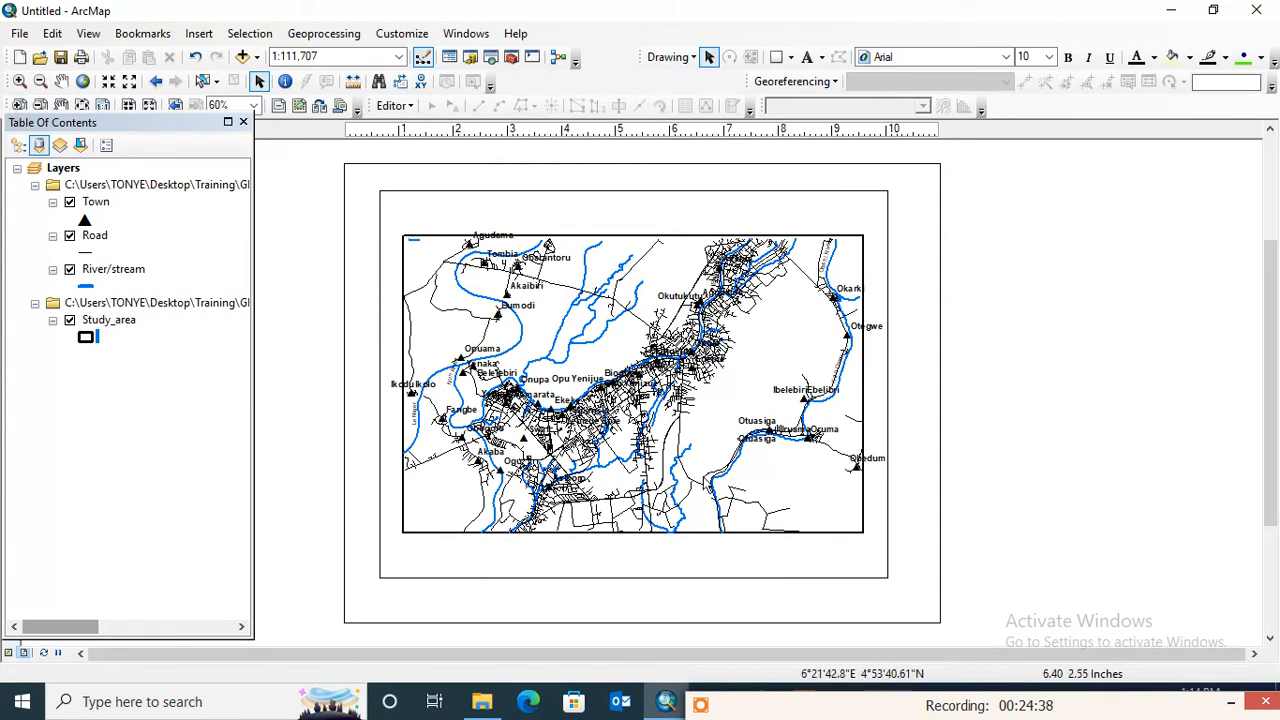
# - Reduce the data frame's height from its bottom and top edges and pull its left edge slightly inward
pyautogui.click(20, 35)
pyautogui.click(1087, 279)
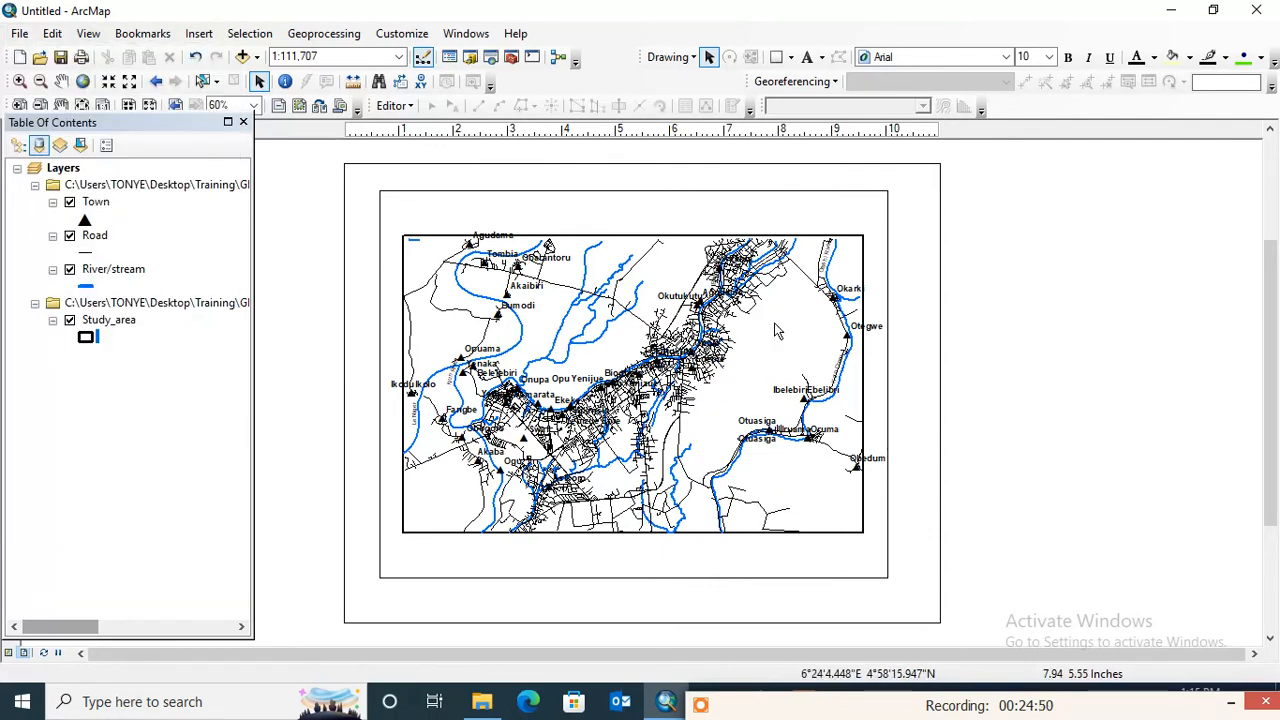
pyautogui.click(668, 562)
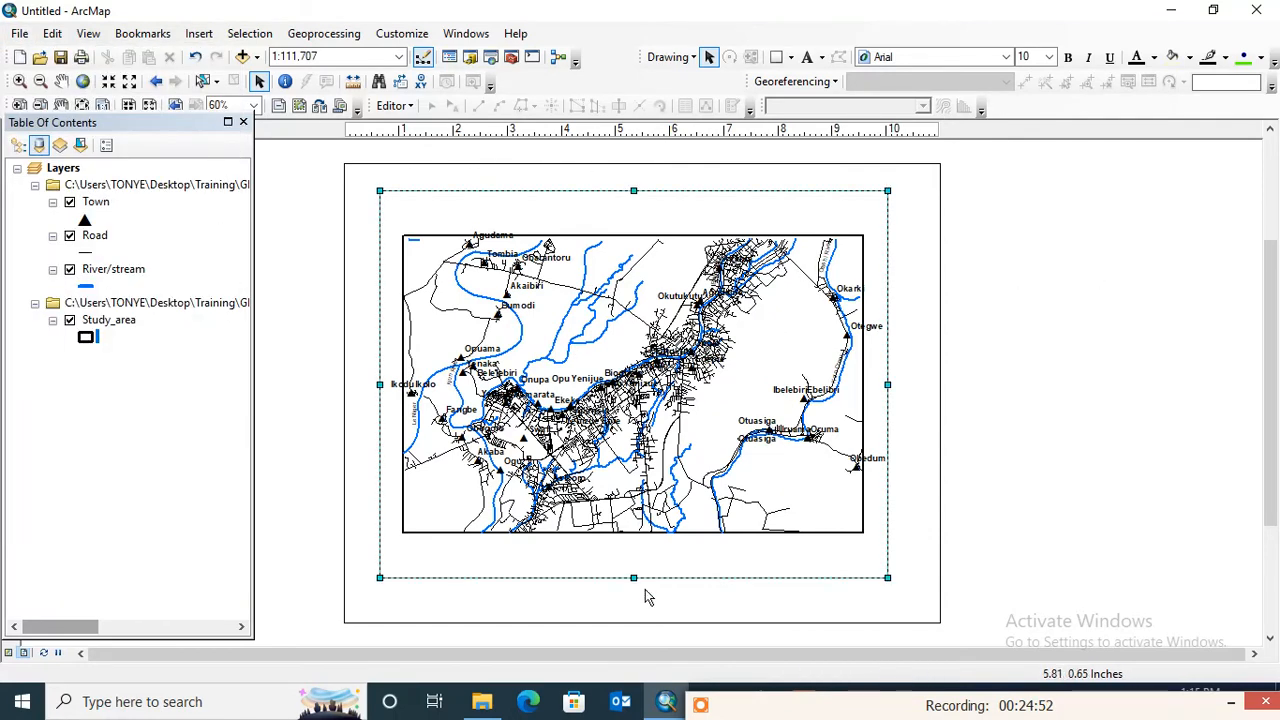
pyautogui.moveTo(634, 580); pyautogui.dragTo(634, 545)
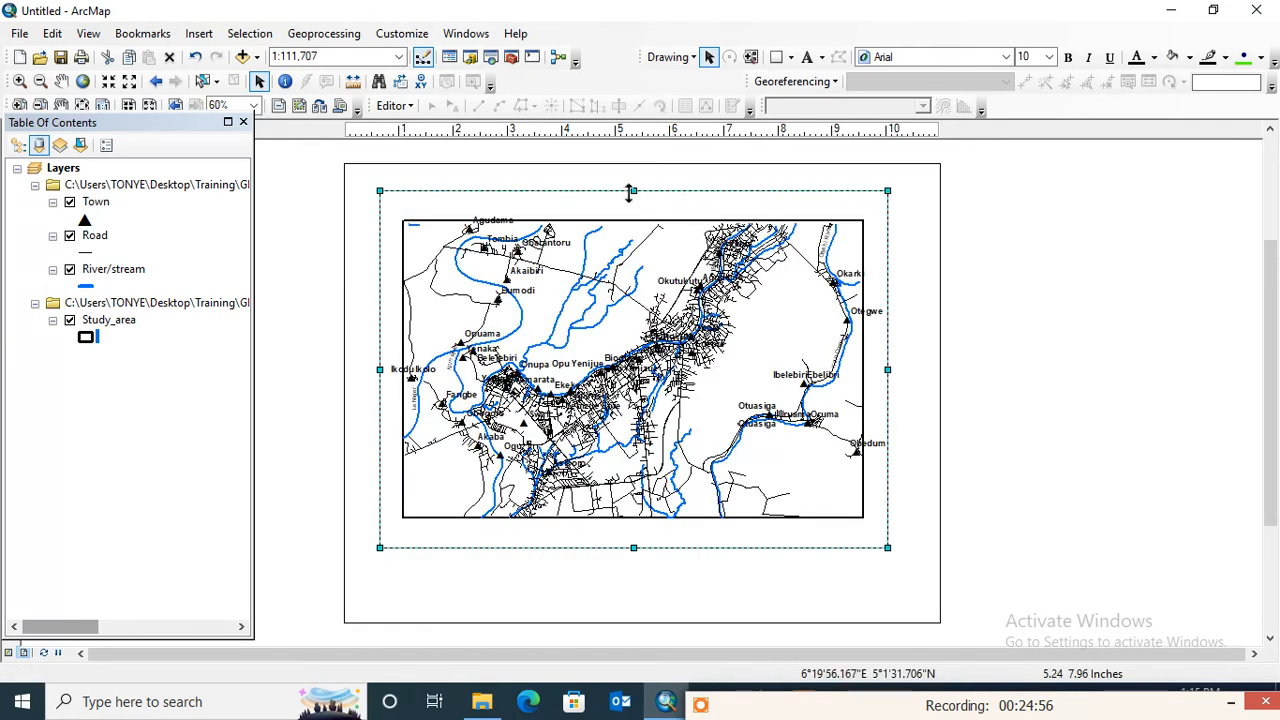
pyautogui.moveTo(632, 193); pyautogui.dragTo(632, 202)
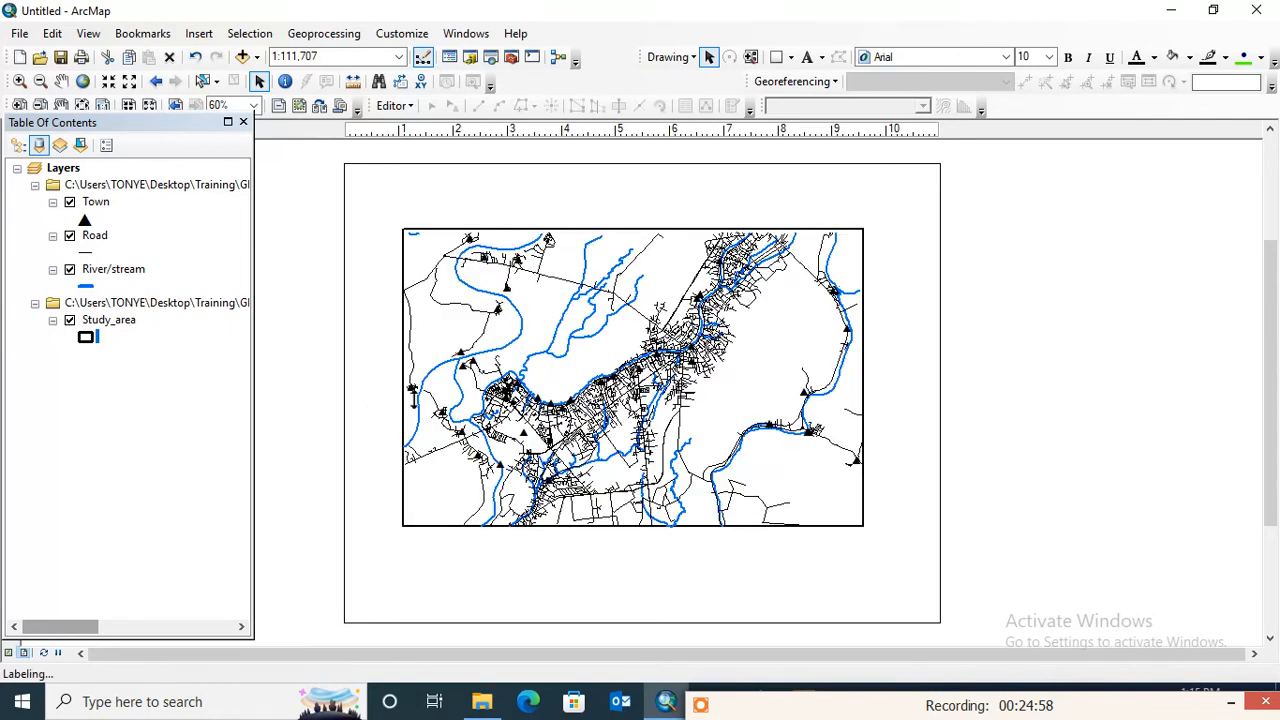
pyautogui.moveTo(380, 379); pyautogui.dragTo(383, 380)
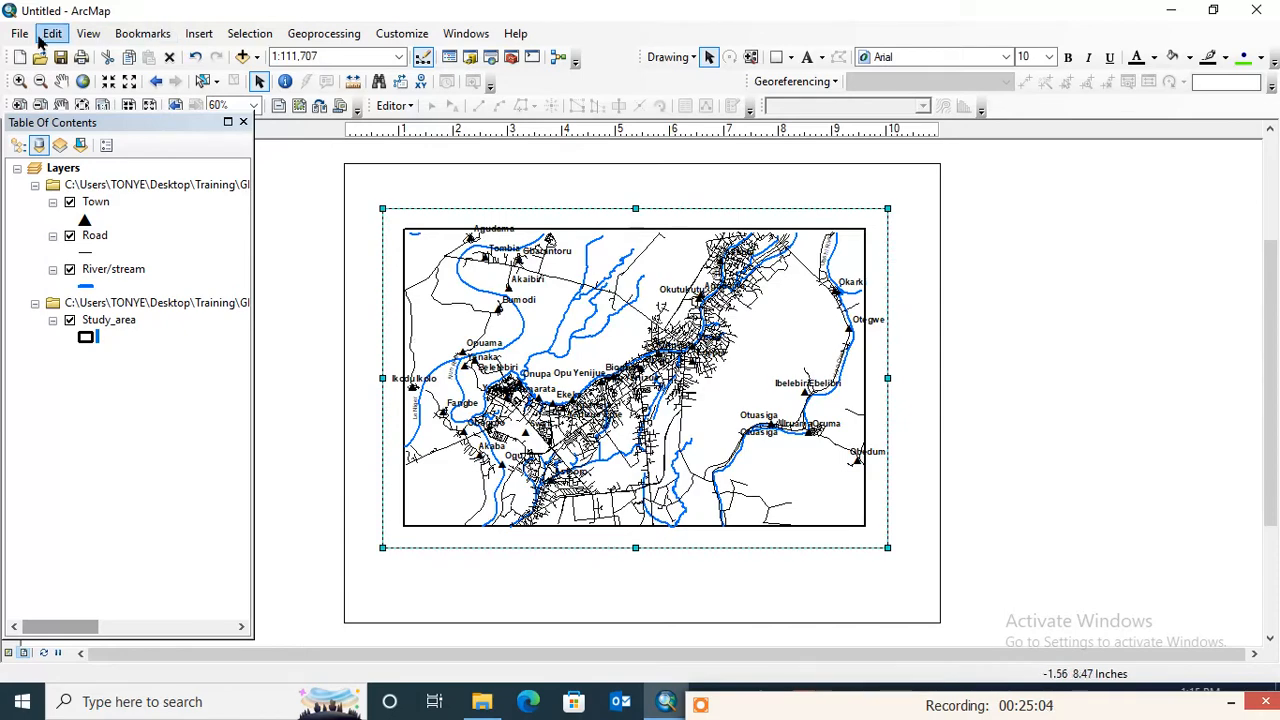
# - Start a new reference grid for the Layers data frame, choosing a graticule that divides the map by meridians and parallels
pyautogui.click(65, 168)
pyautogui.rightClick(80, 171)
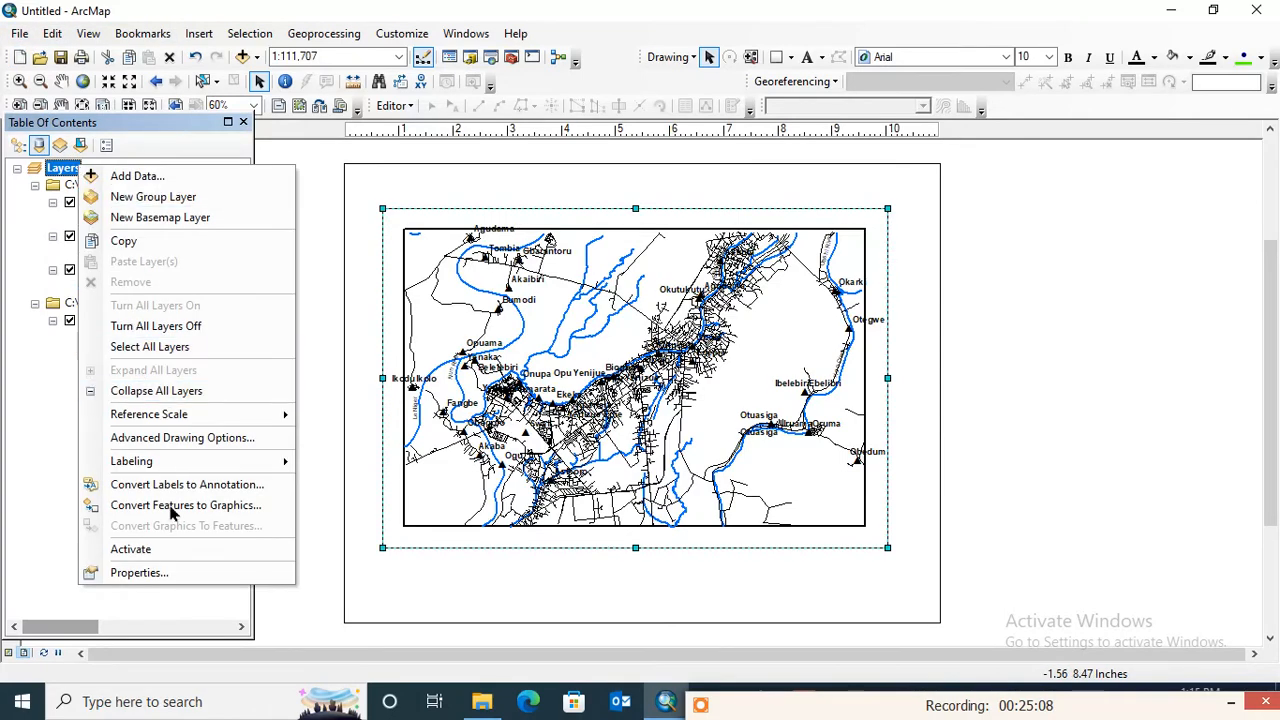
pyautogui.click(136, 573)
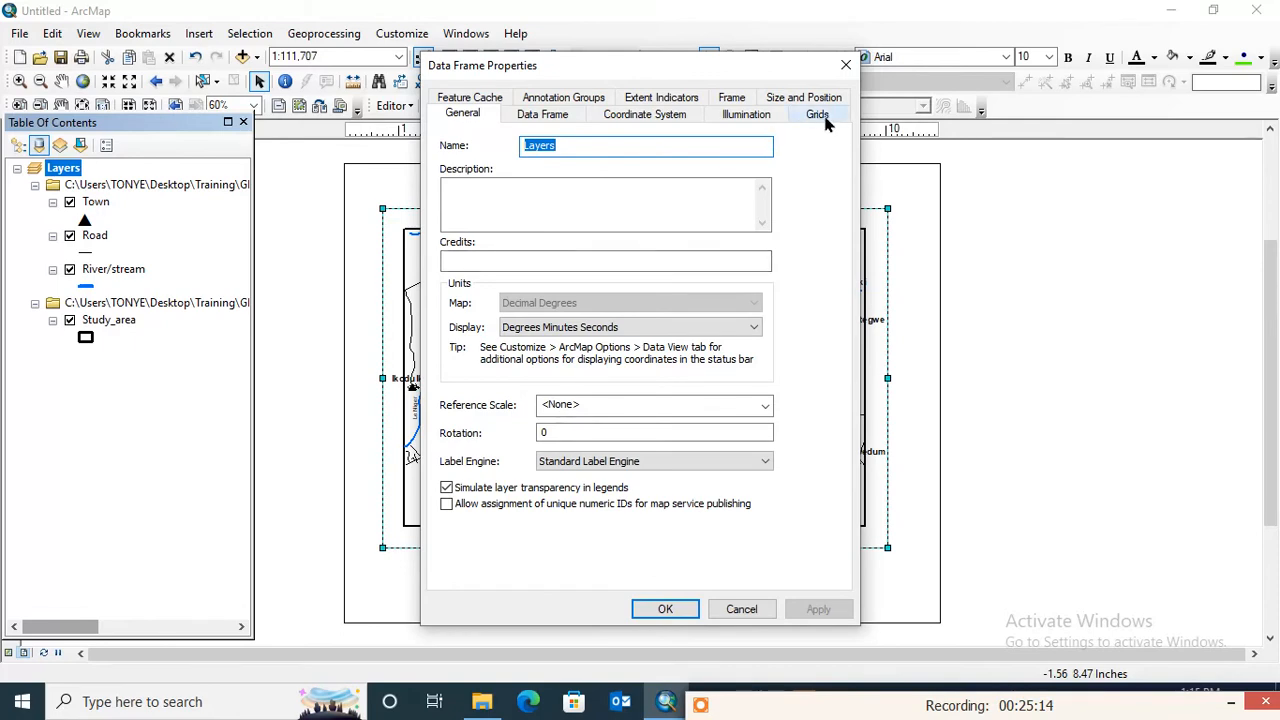
pyautogui.moveTo(669, 63); pyautogui.dragTo(314, 59)
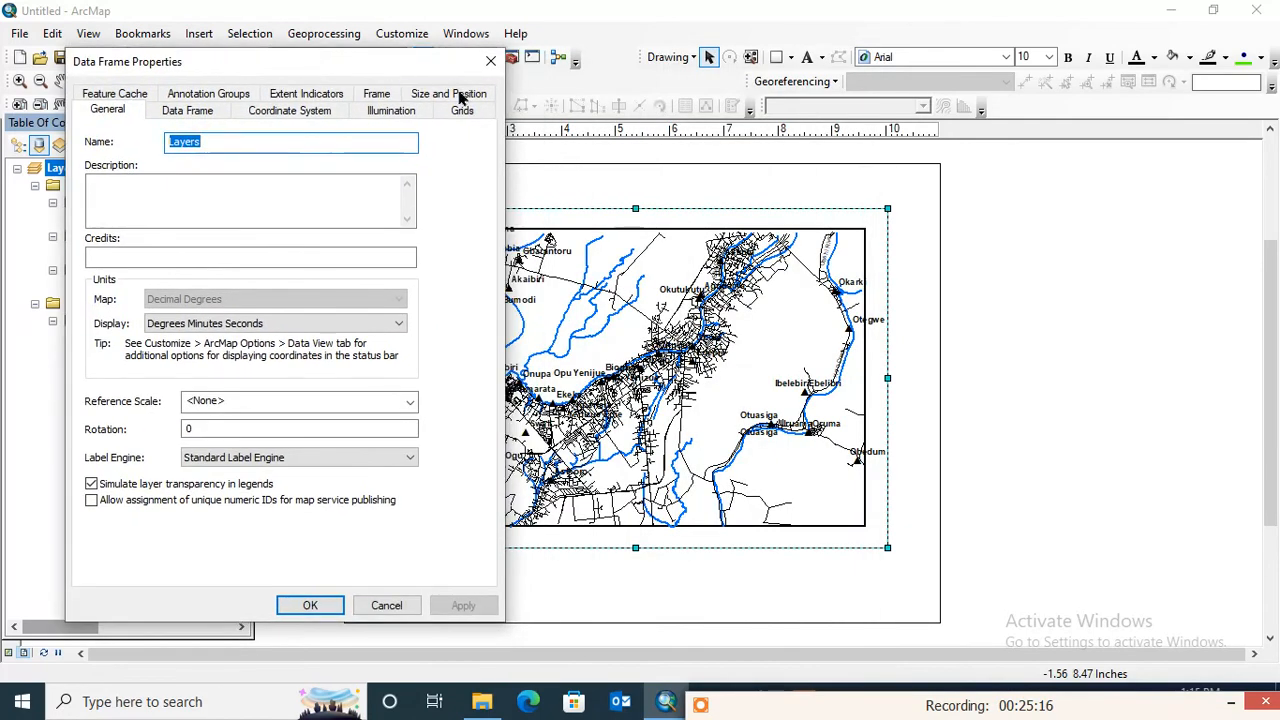
pyautogui.click(465, 113)
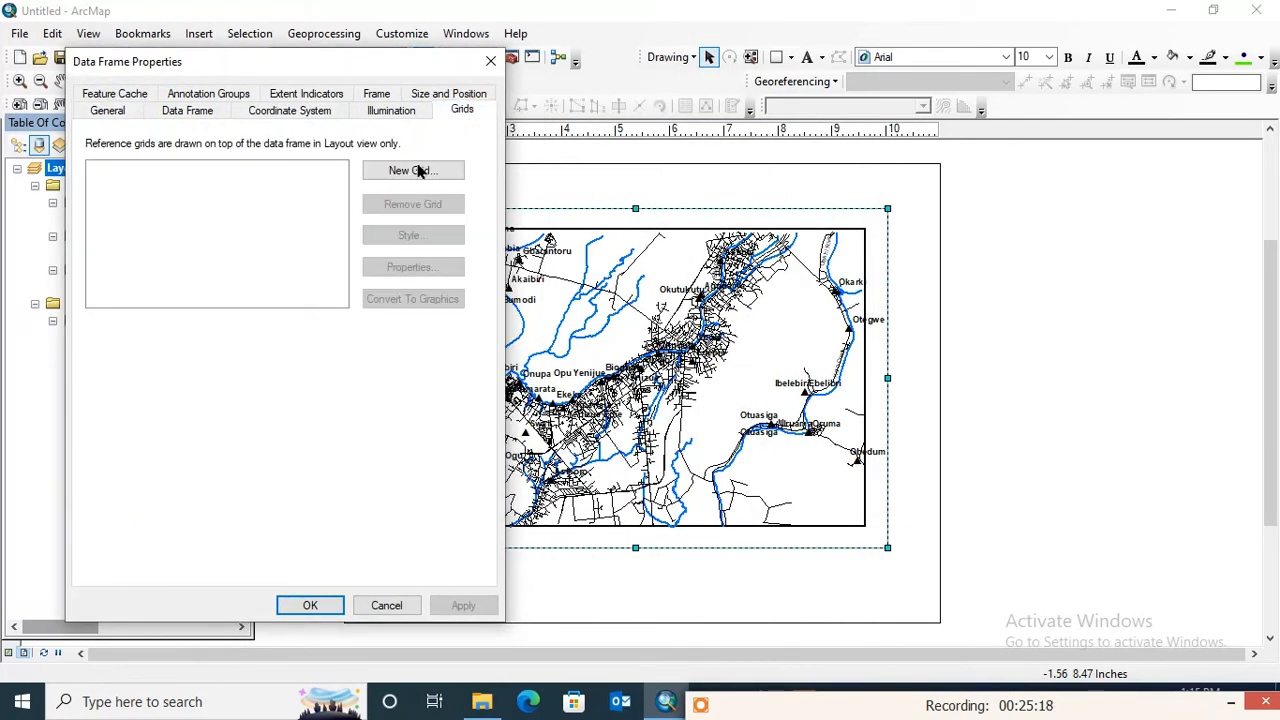
pyautogui.click(419, 172)
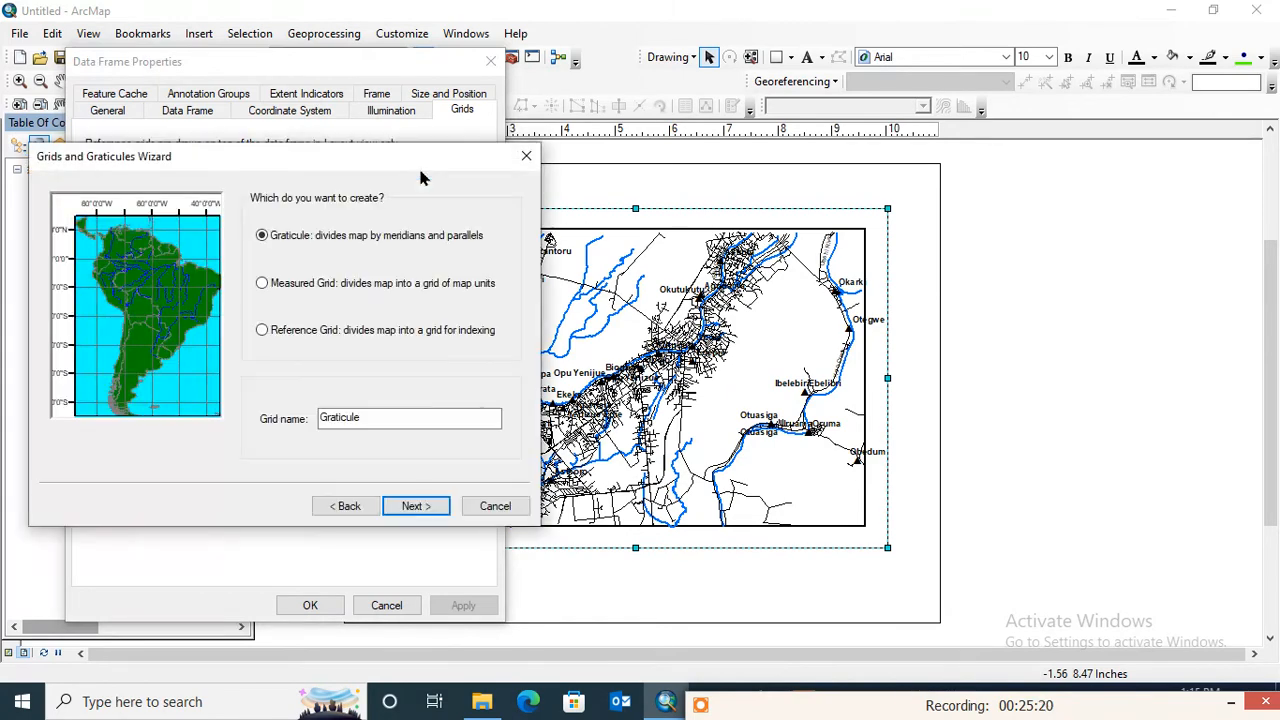
pyautogui.click(414, 507)
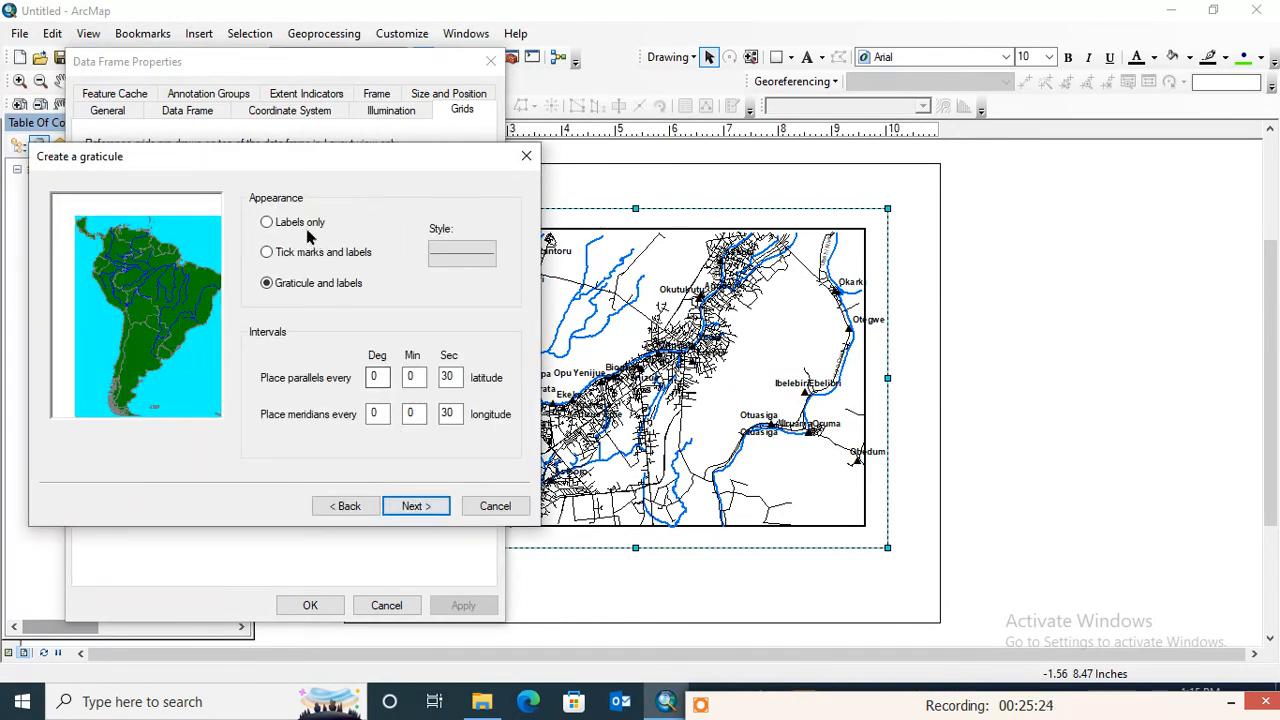
# - Make the graticule labels only, keep the default intervals, axes and simple border, and apply it to the data frame
pyautogui.click(306, 231)
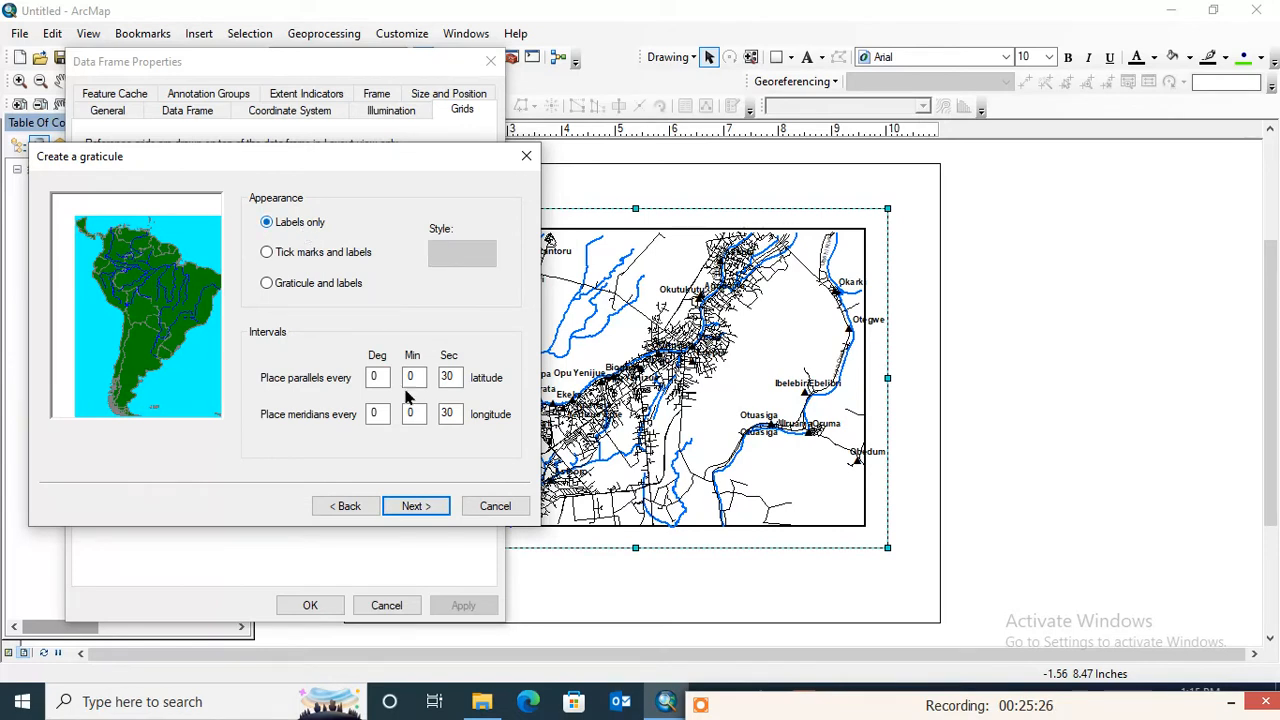
pyautogui.click(428, 508)
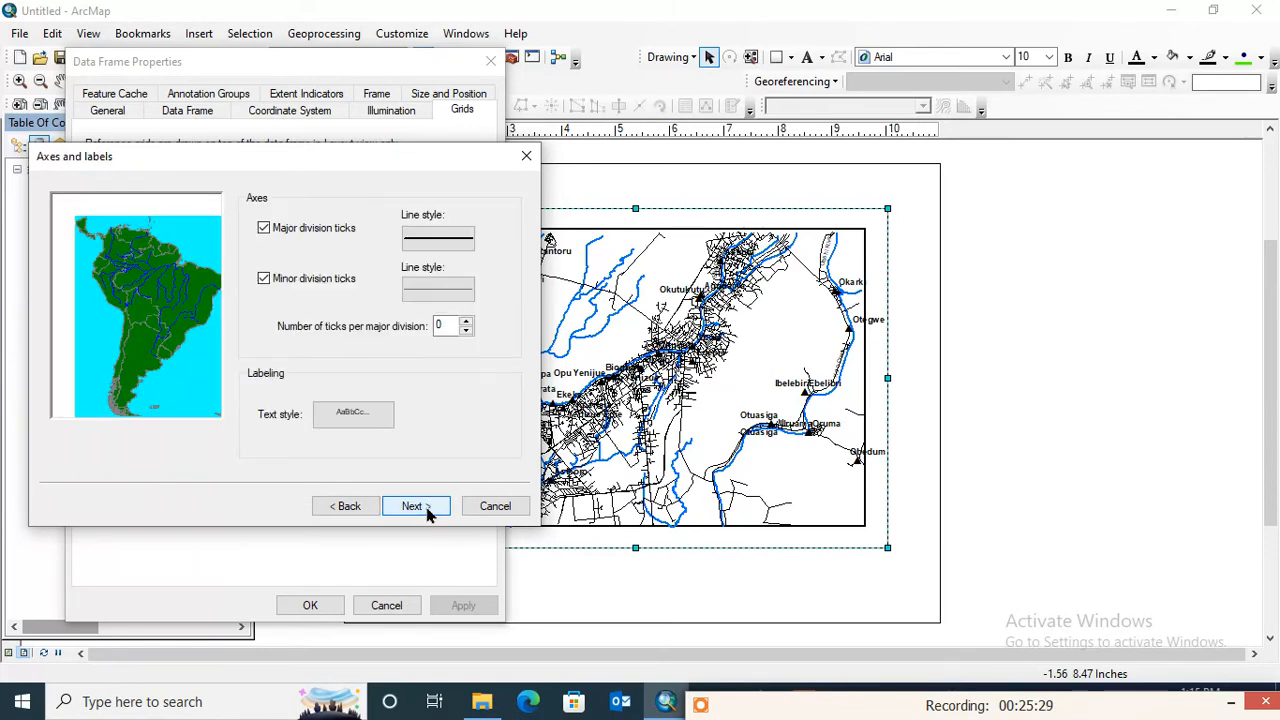
pyautogui.click(428, 508)
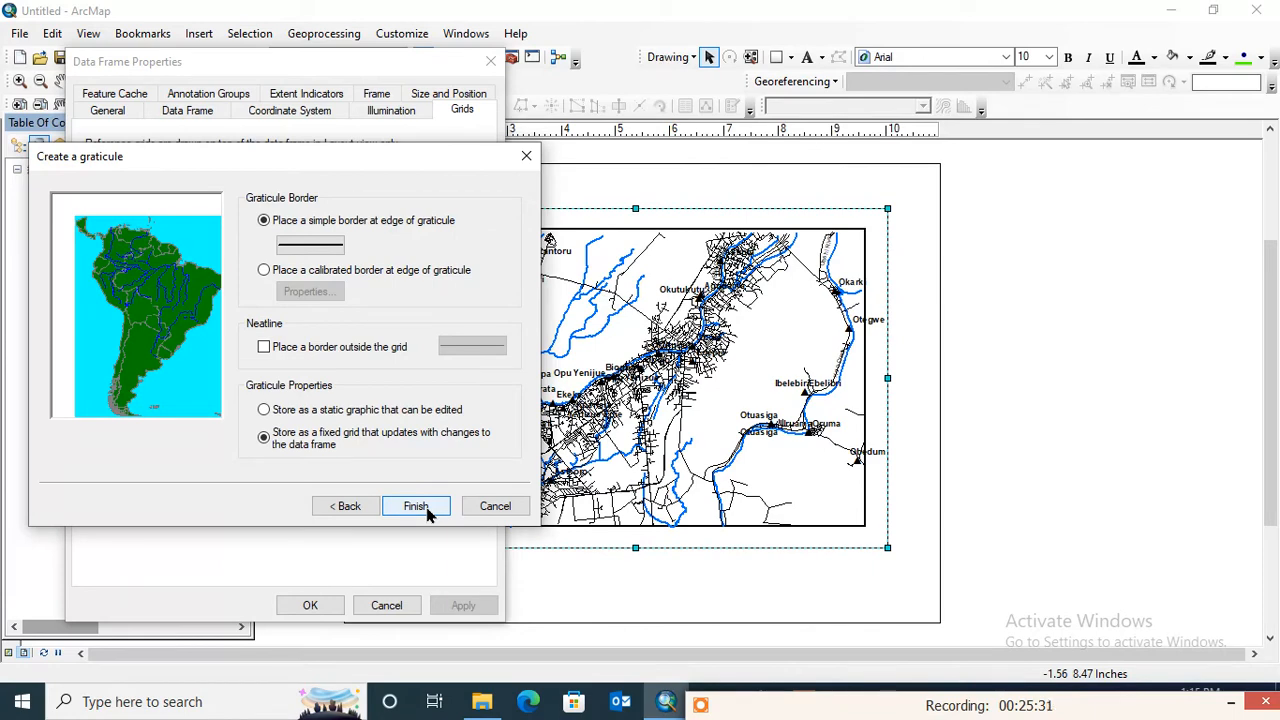
pyautogui.click(417, 507)
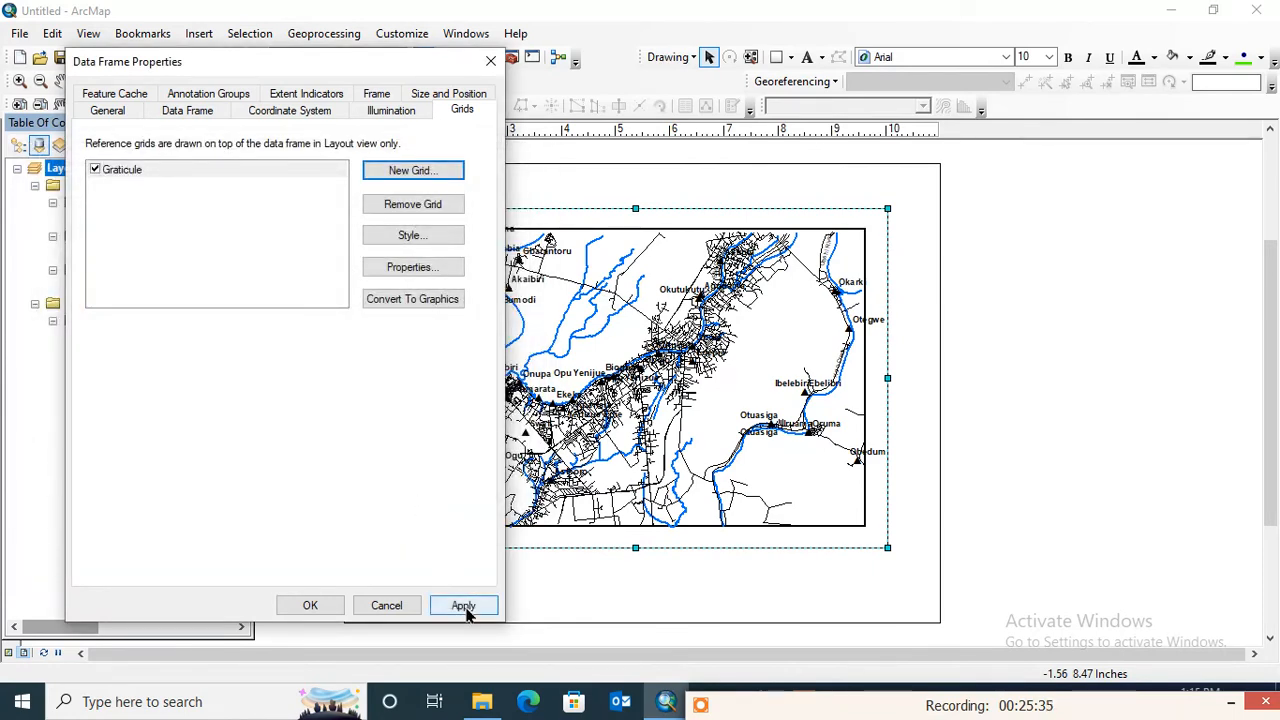
pyautogui.click(466, 613)
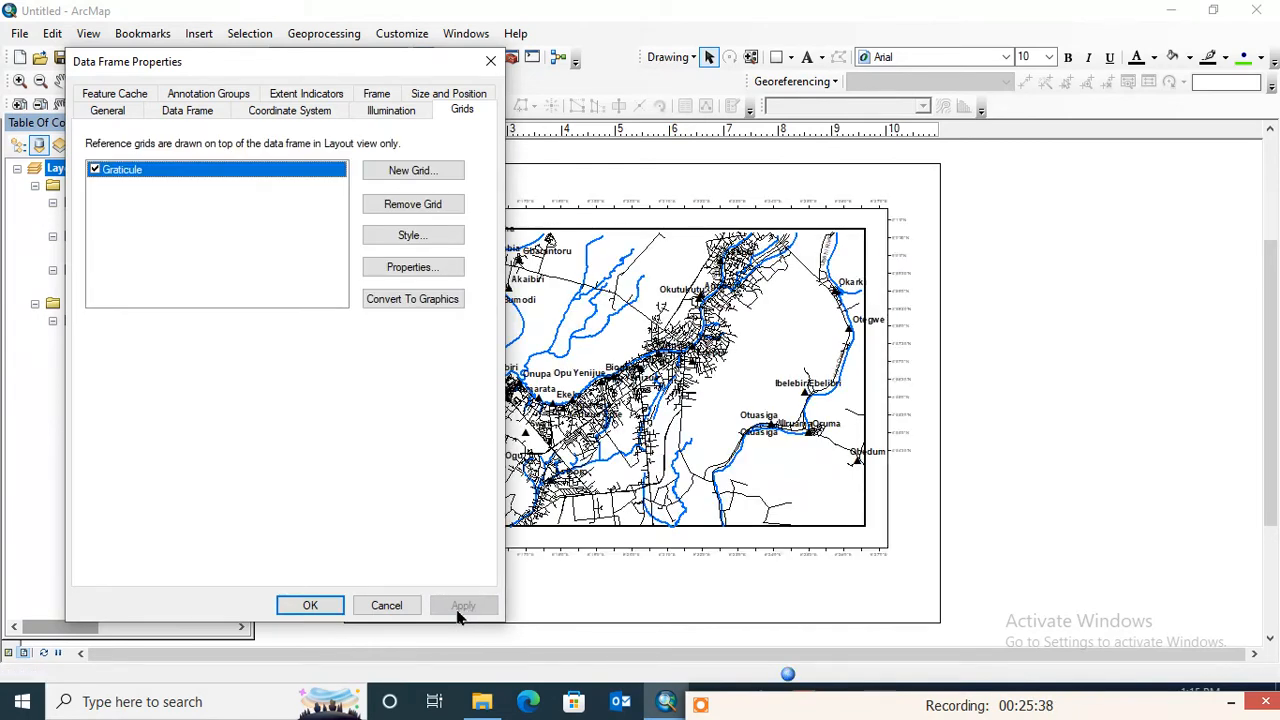
# - Format the graticule labels as bold size 12 with vertical orientation on the left and right axes, and apply them to the data frame
pyautogui.moveTo(168, 62); pyautogui.dragTo(269, 57)
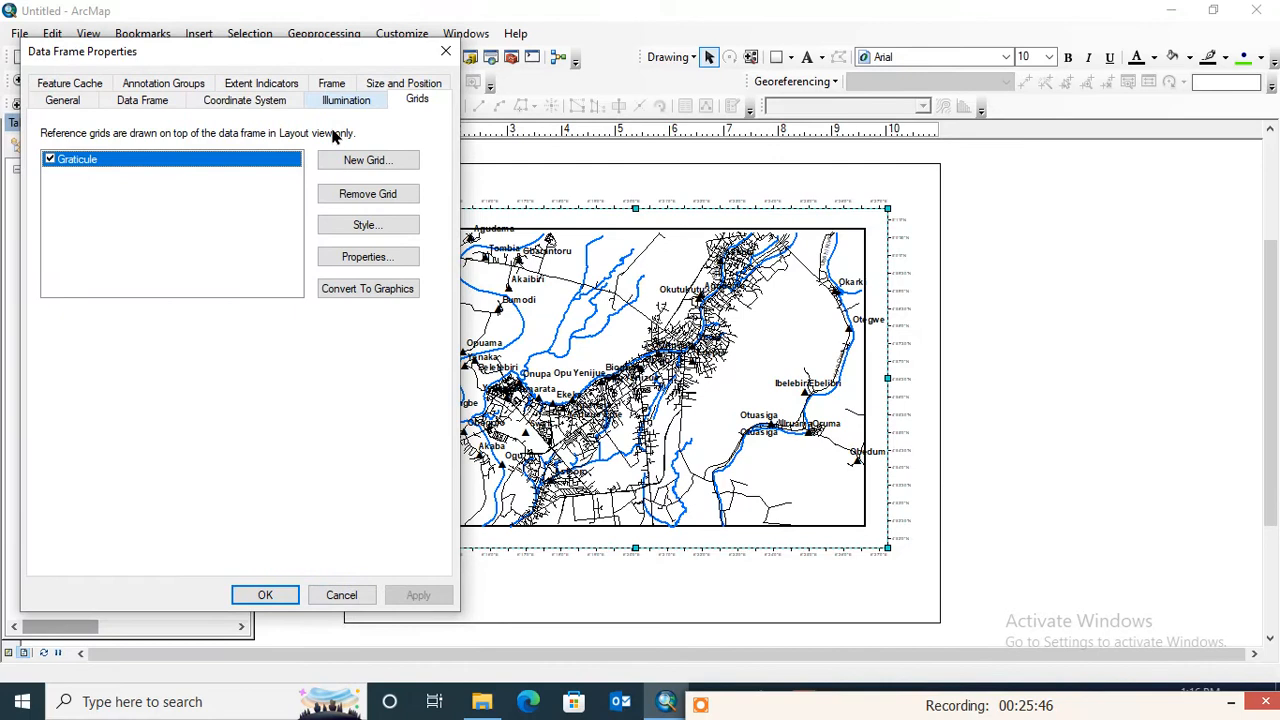
pyautogui.click(376, 259)
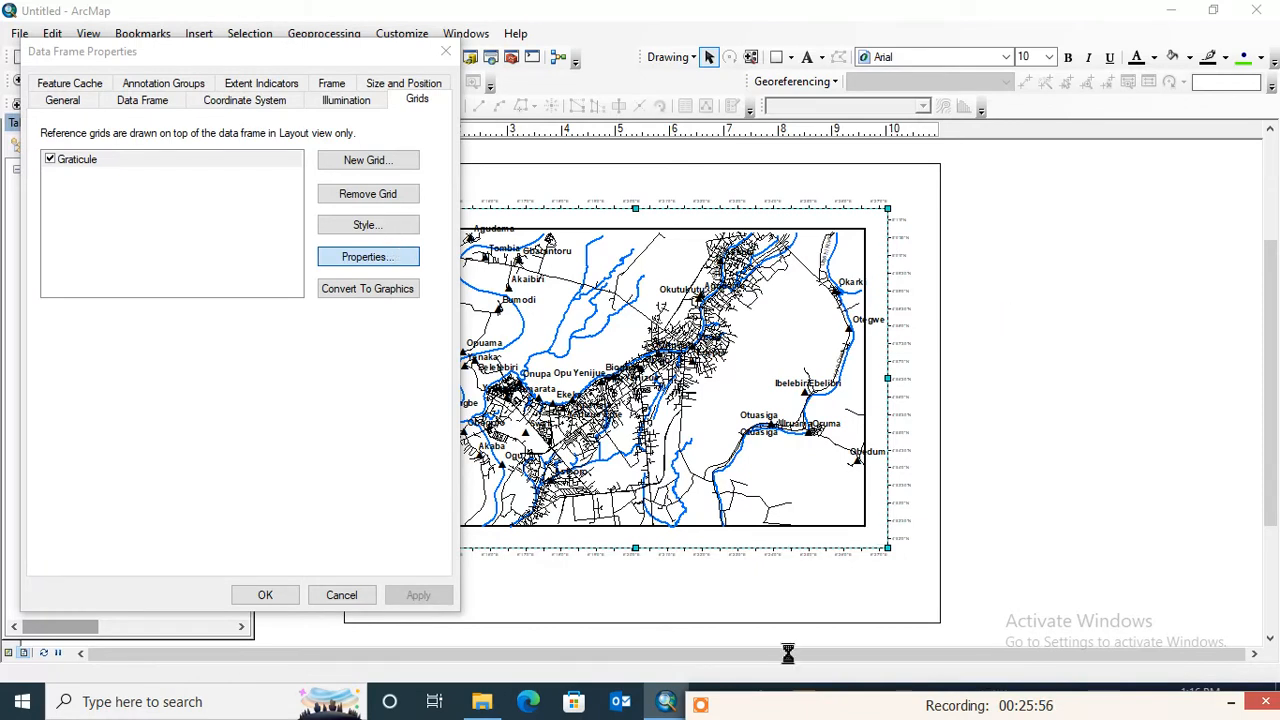
pyautogui.moveTo(724, 716); pyautogui.dragTo(738, 669)
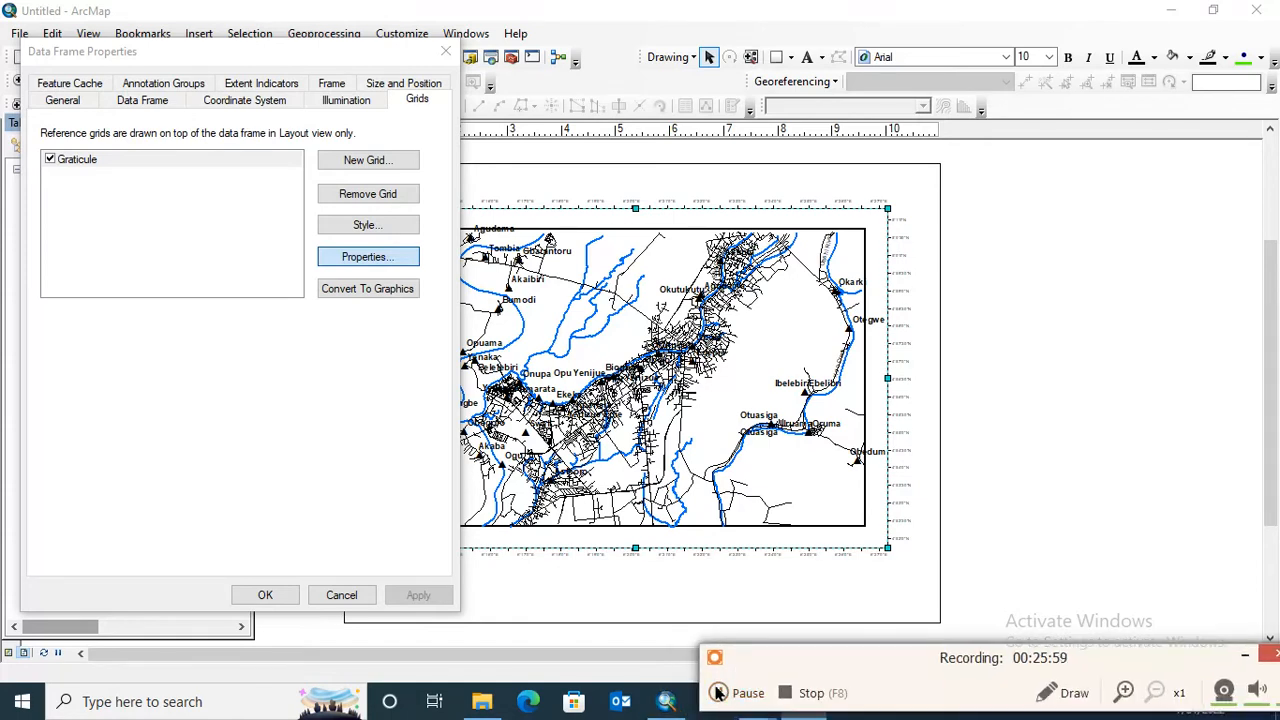
pyautogui.click(744, 692)
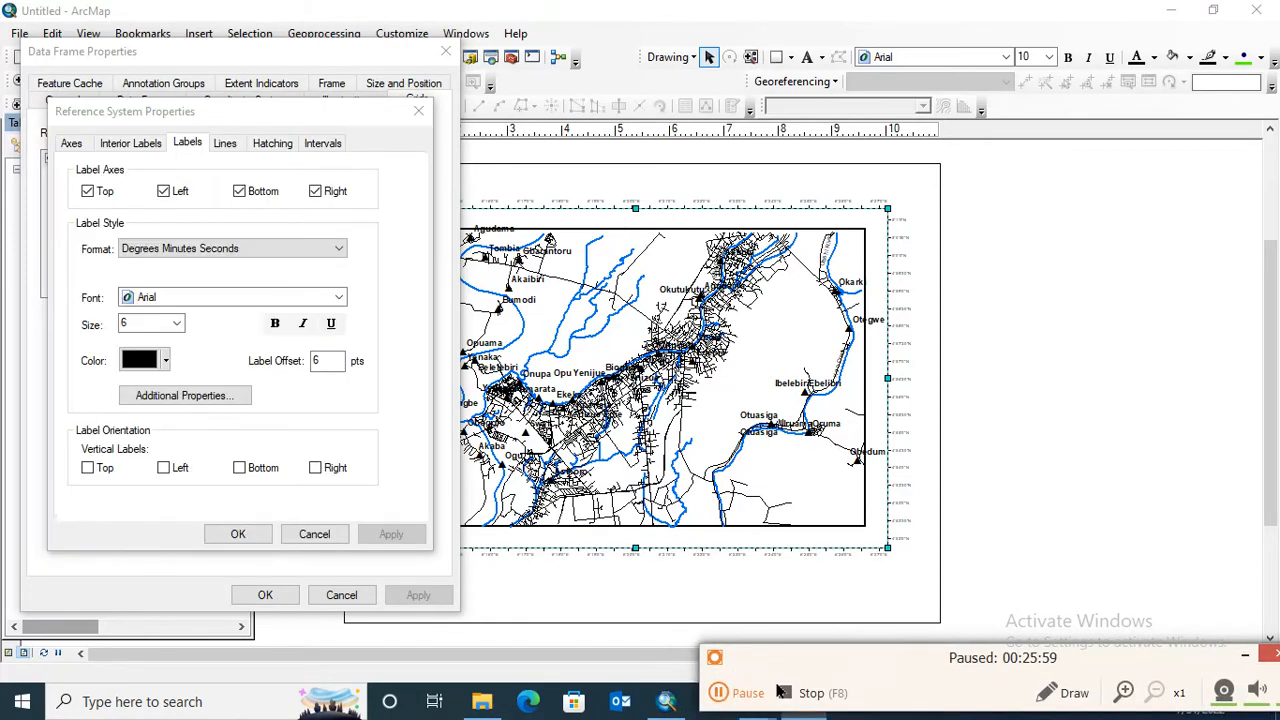
pyautogui.moveTo(863, 658); pyautogui.dragTo(841, 702)
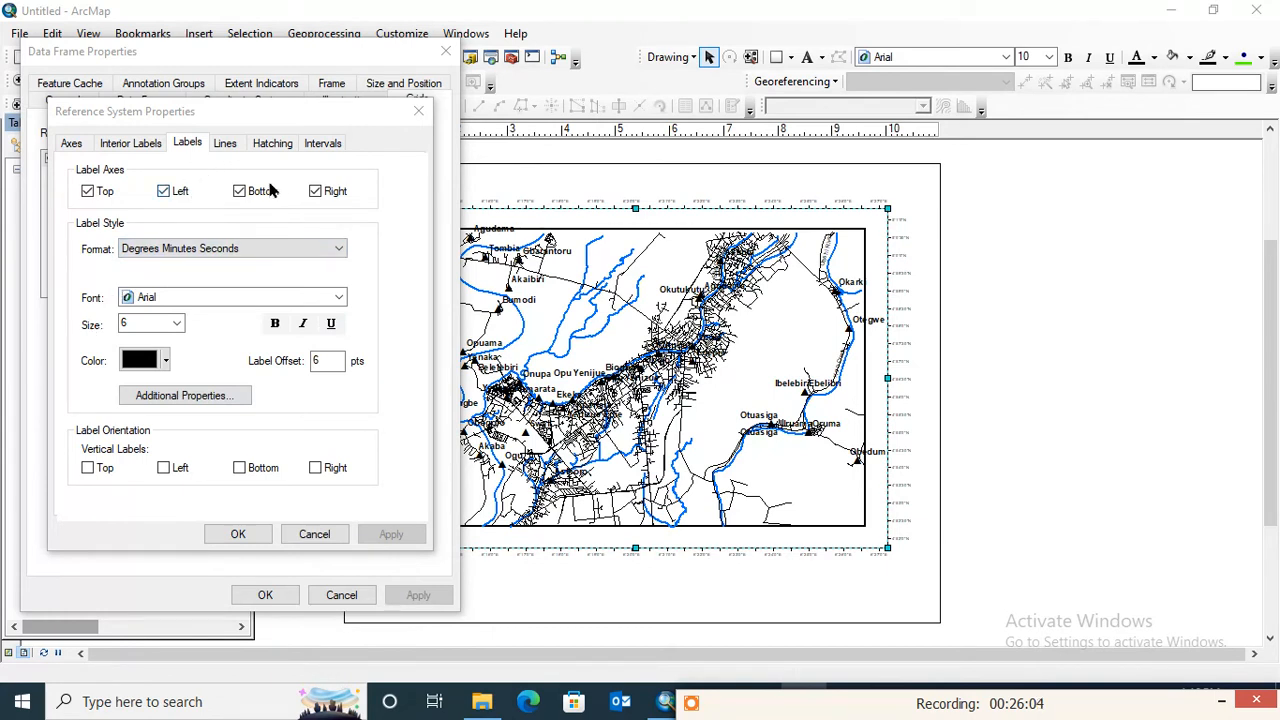
pyautogui.click(177, 324)
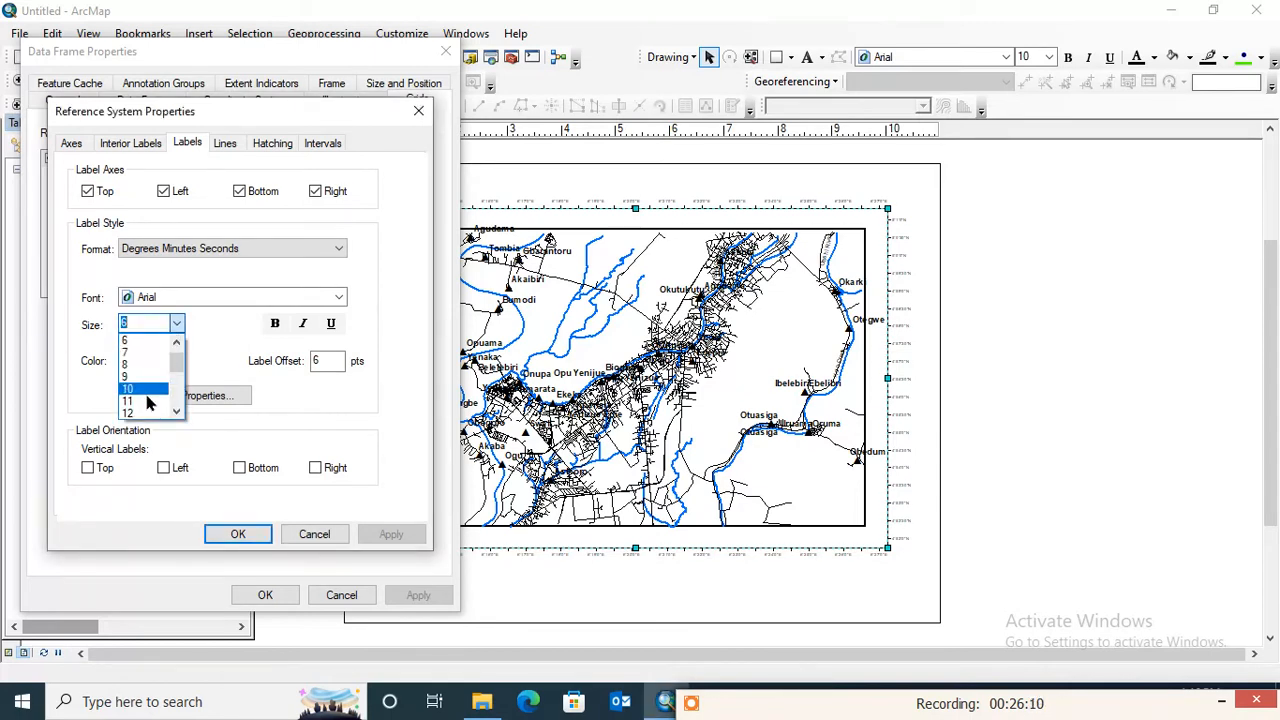
pyautogui.click(143, 412)
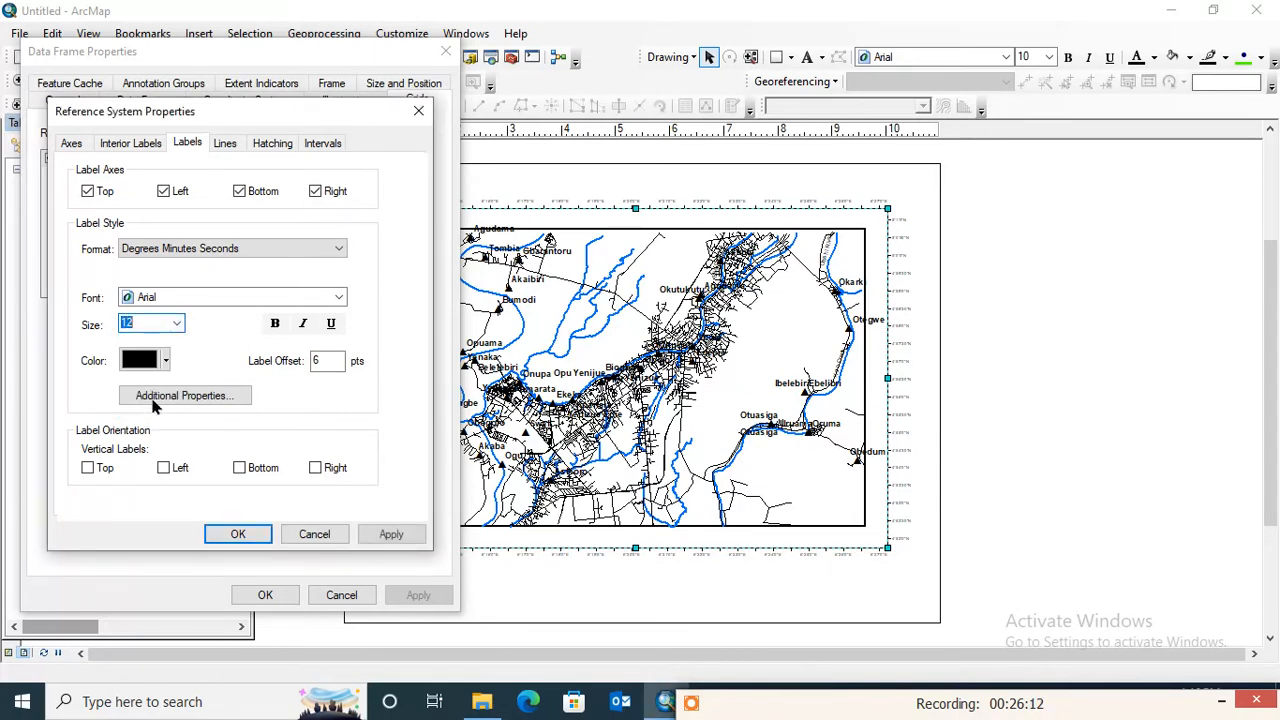
pyautogui.click(275, 324)
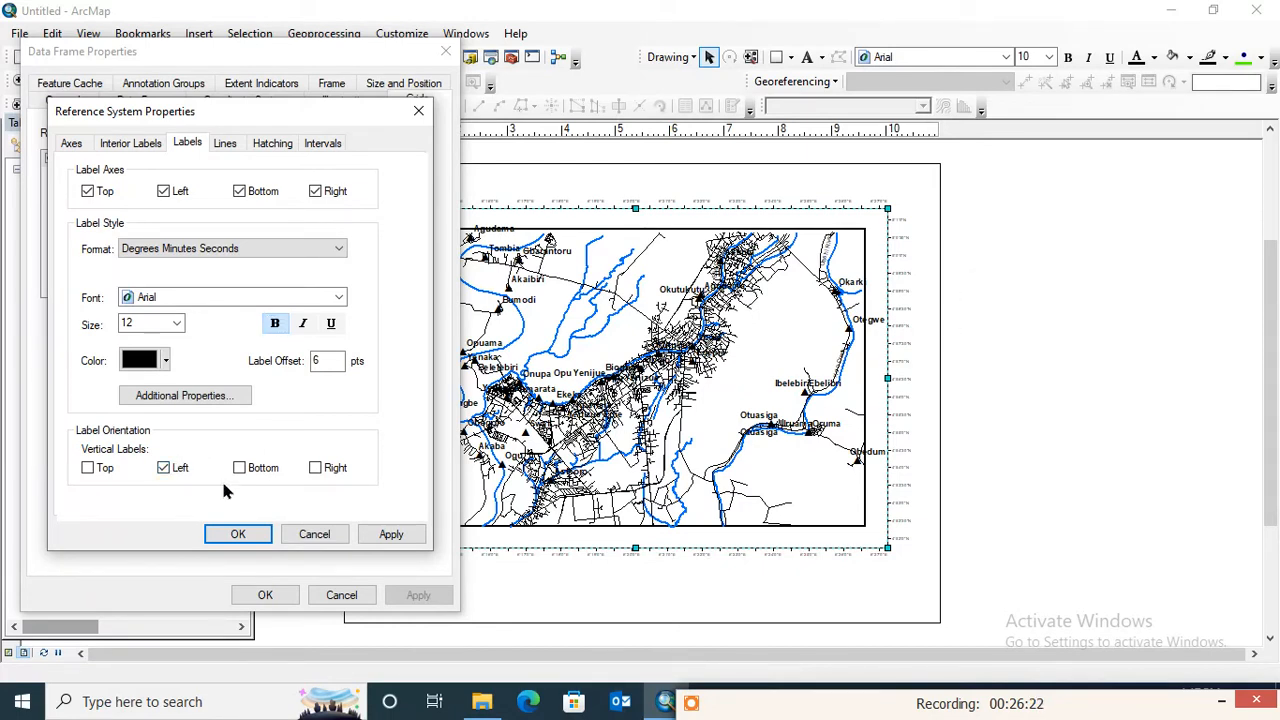
pyautogui.click(391, 536)
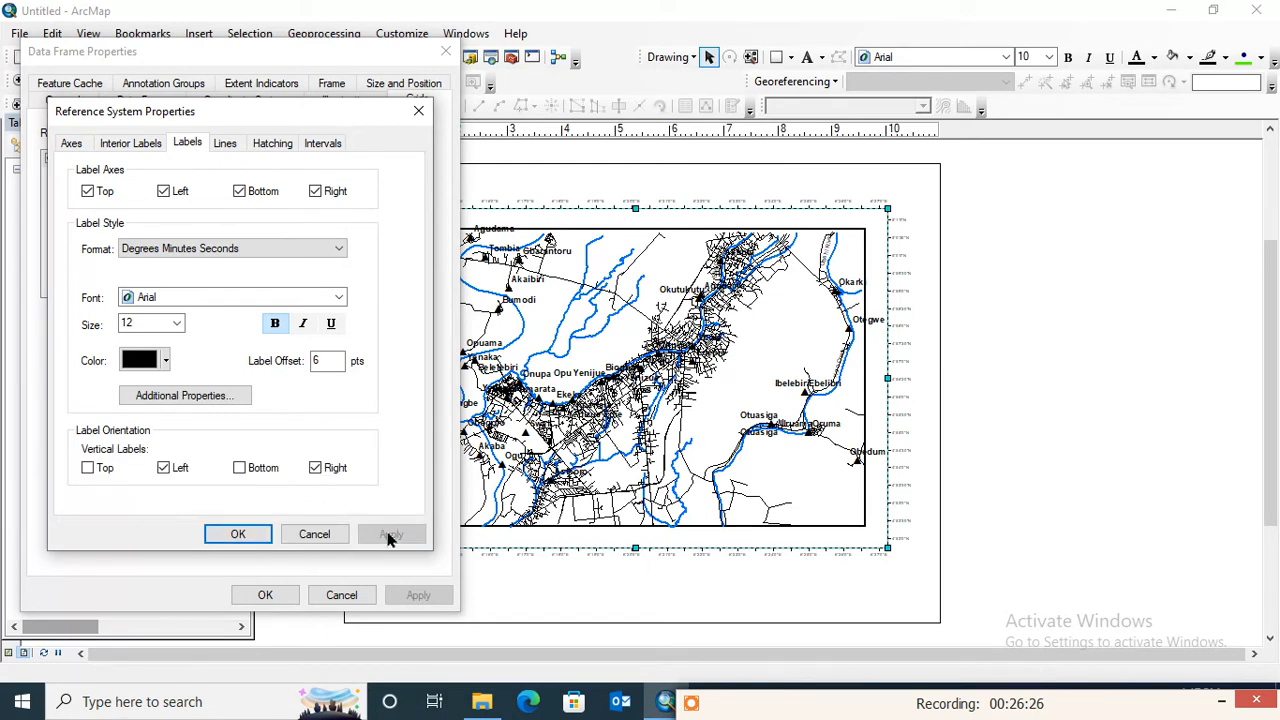
pyautogui.click(241, 535)
pyautogui.click(418, 595)
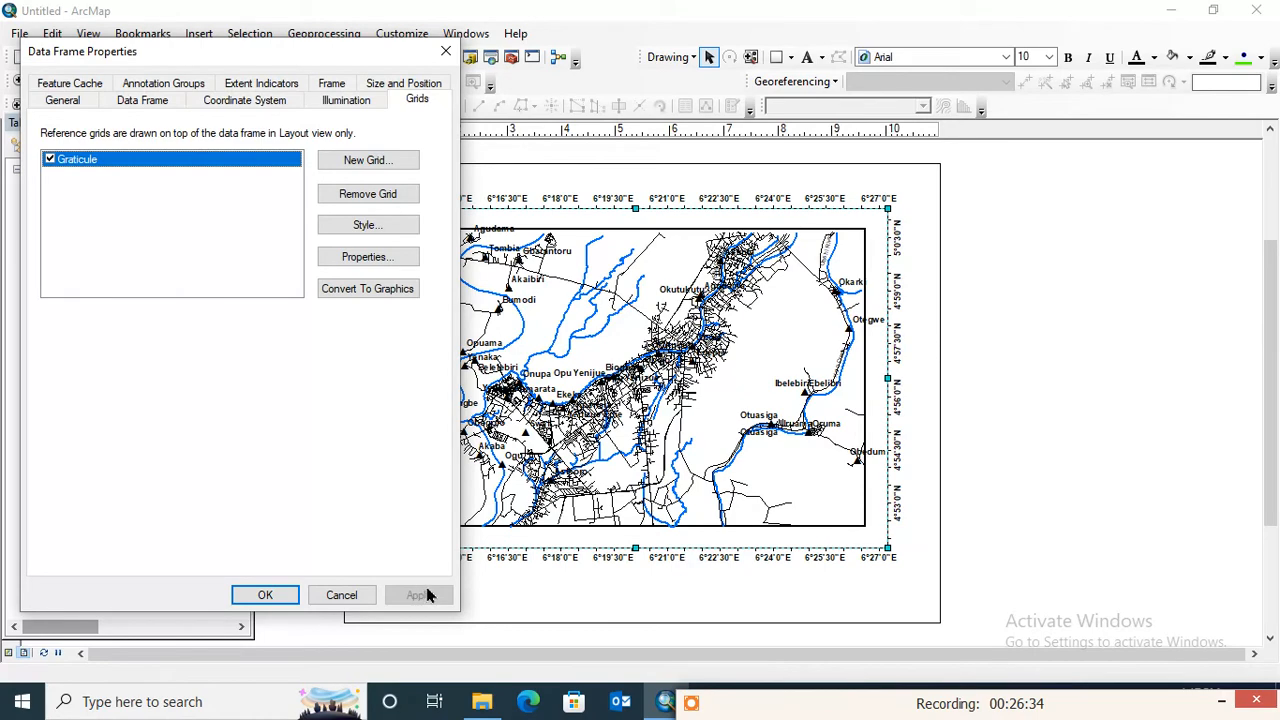
pyautogui.click(268, 595)
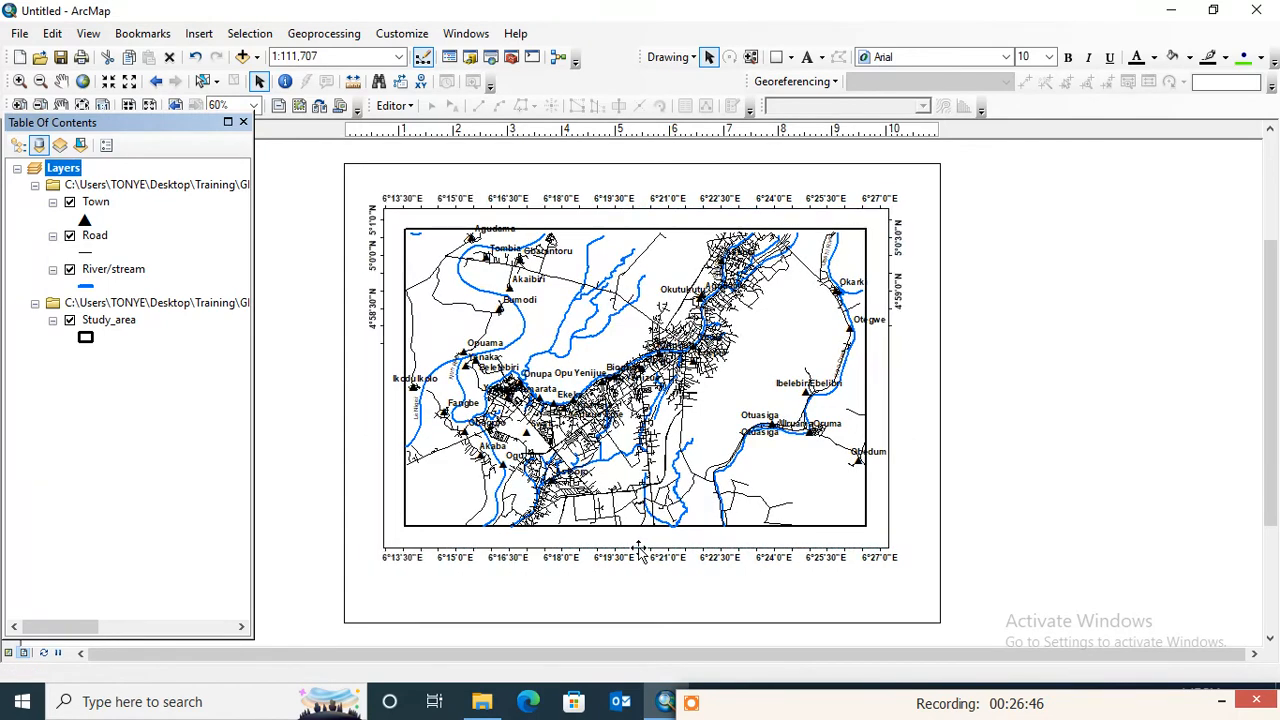
# - Shrink the data frame from its edges and corners to fit closely around the study area, and move it slightly up the page
pyautogui.moveTo(638, 549); pyautogui.dragTo(636, 528)
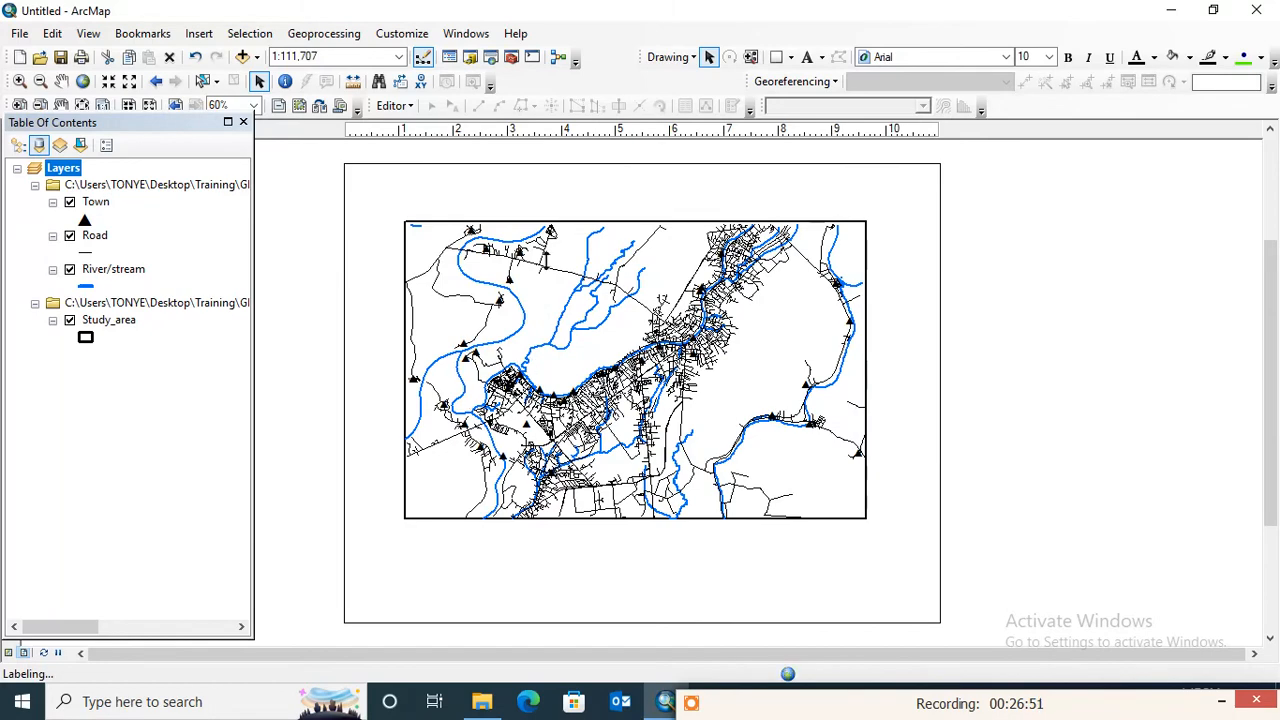
pyautogui.click(629, 207)
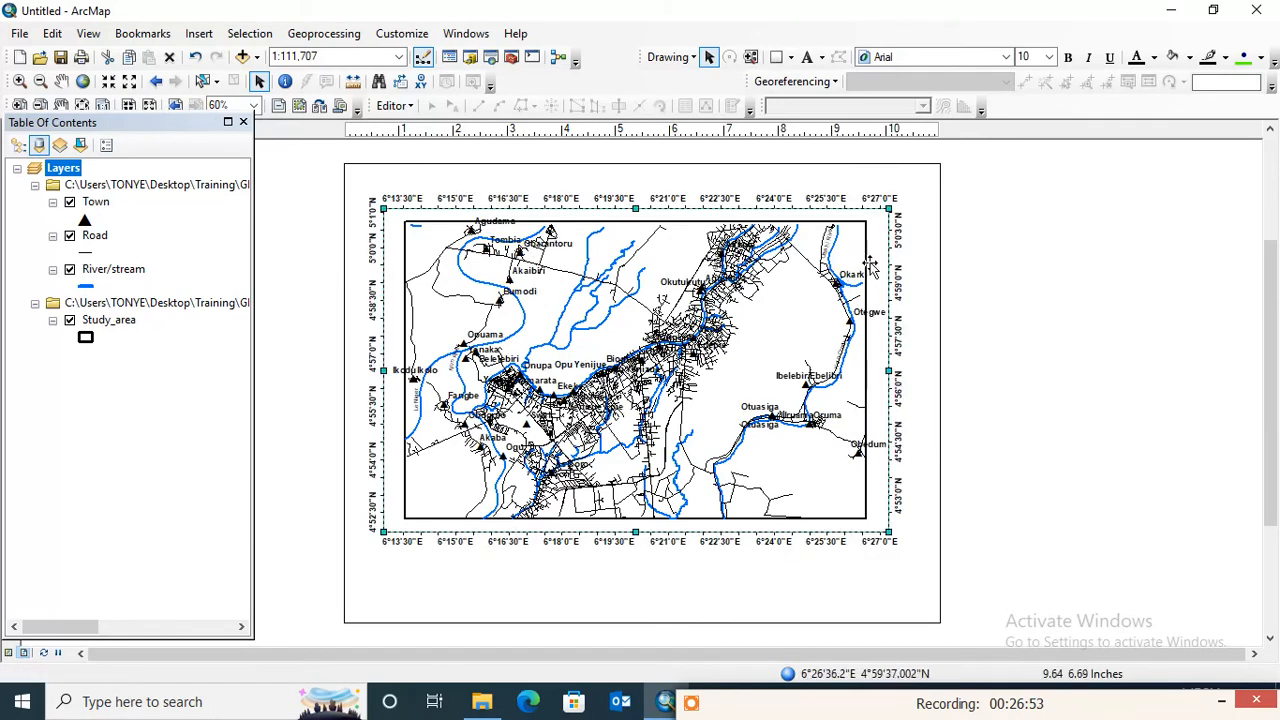
pyautogui.moveTo(875, 372); pyautogui.dragTo(871, 372)
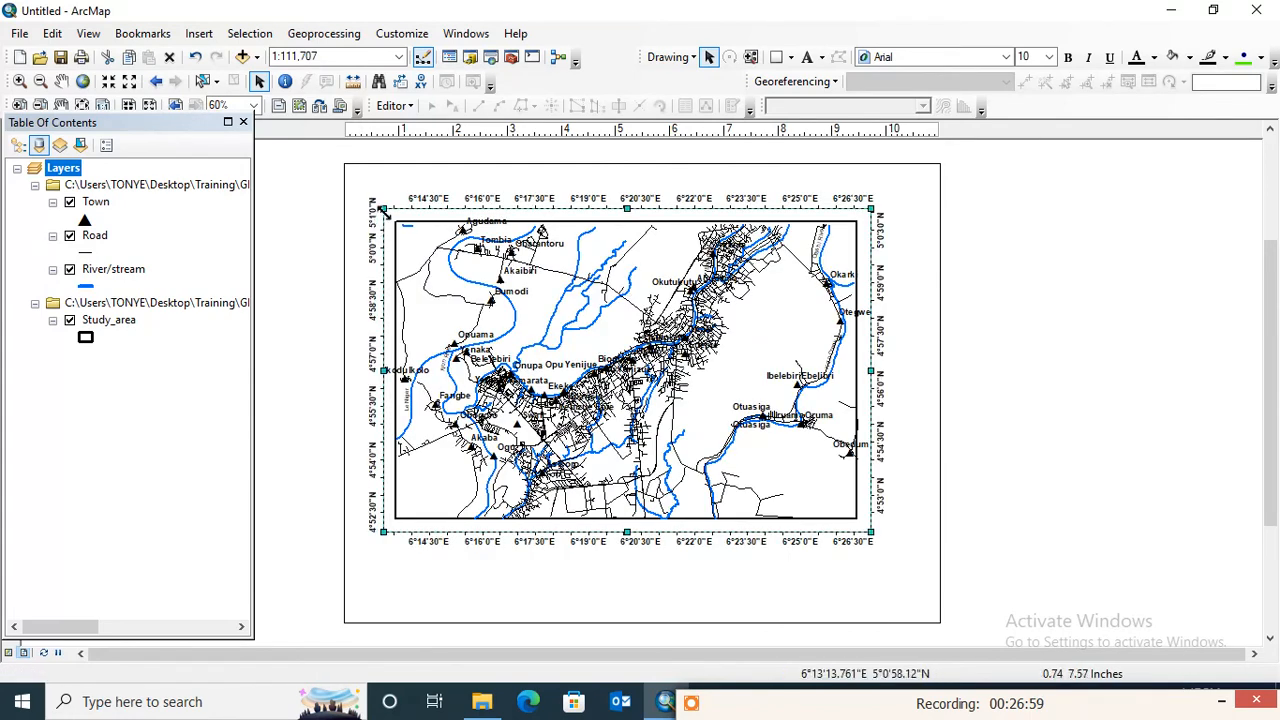
pyautogui.moveTo(395, 213); pyautogui.dragTo(398, 225)
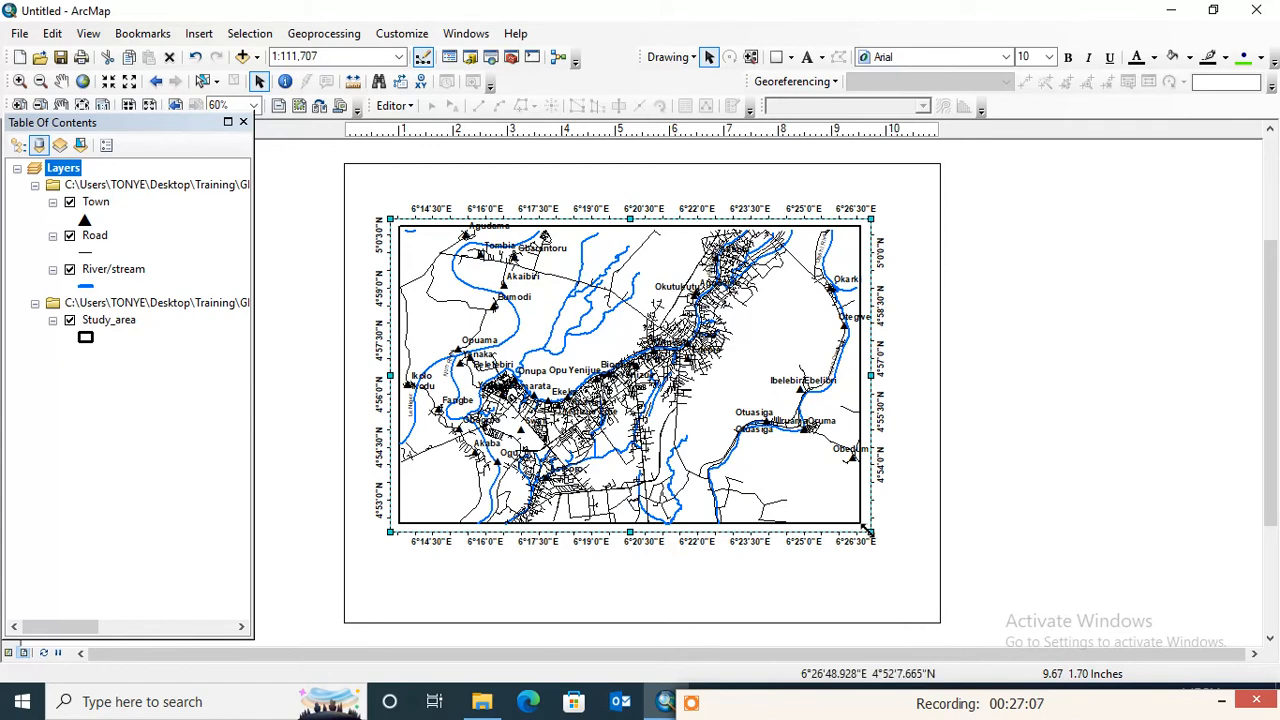
pyautogui.moveTo(867, 531); pyautogui.dragTo(868, 533)
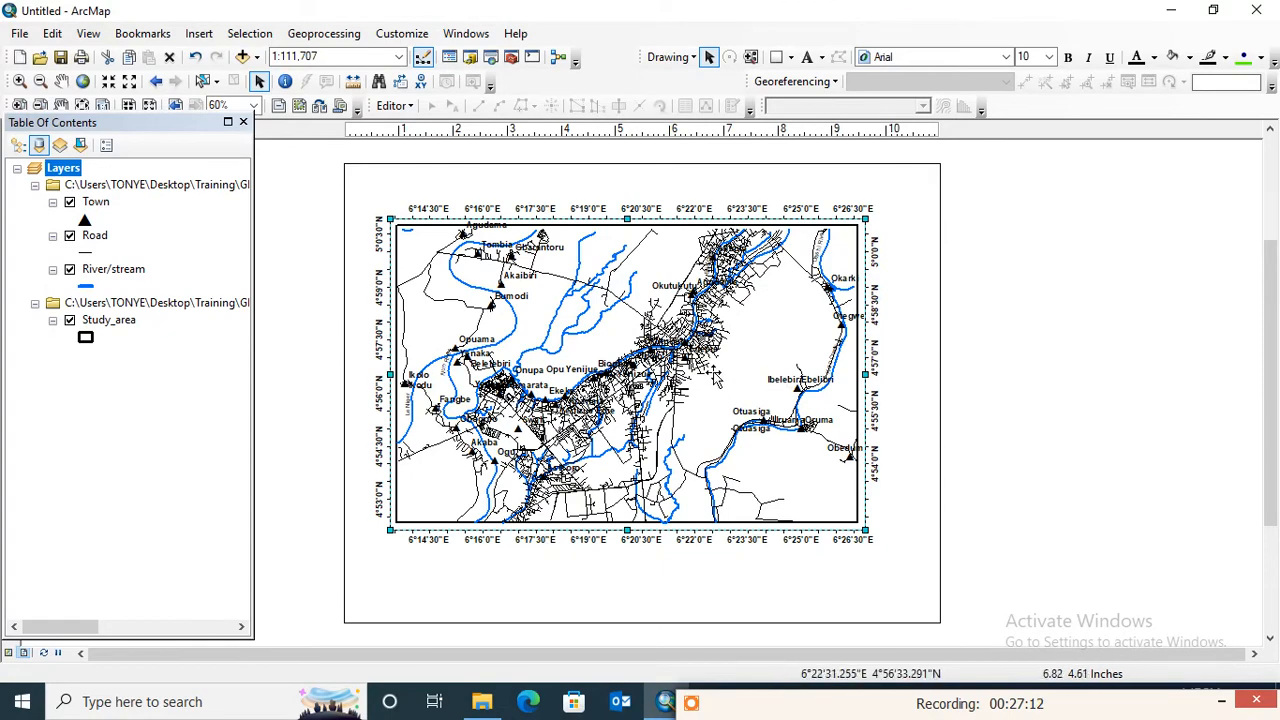
pyautogui.moveTo(713, 373); pyautogui.dragTo(717, 361)
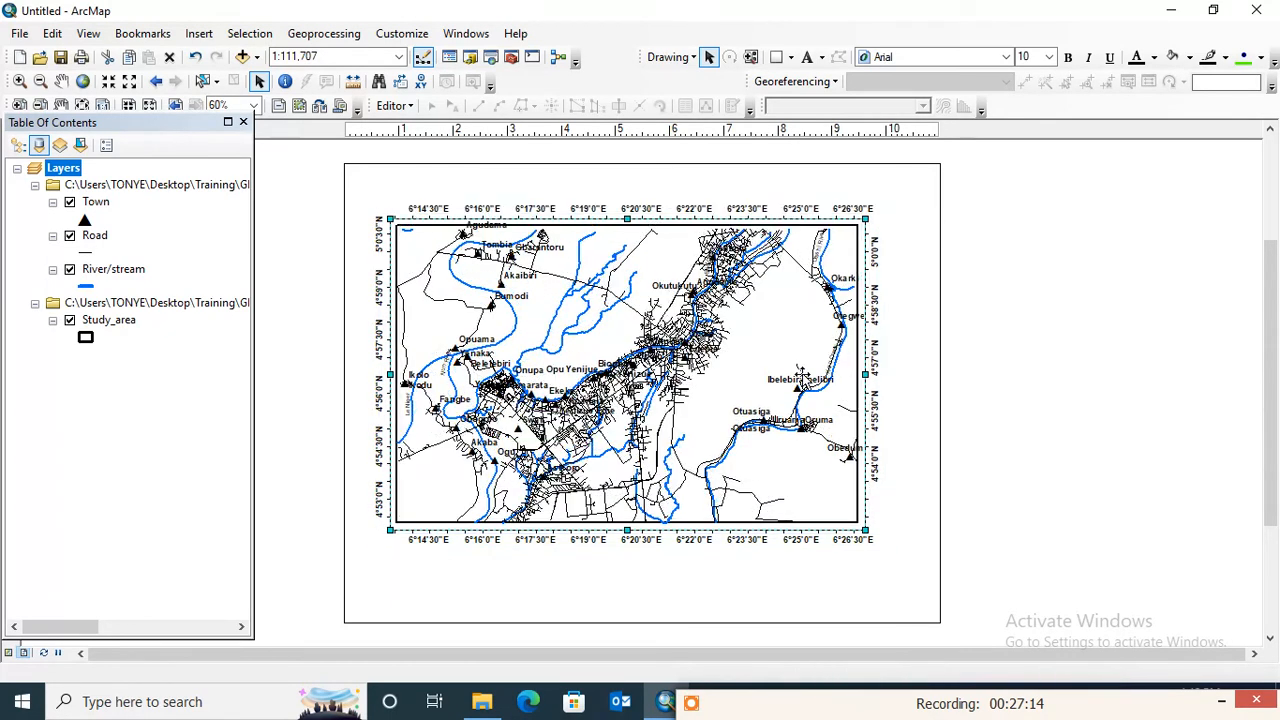
pyautogui.click(1102, 341)
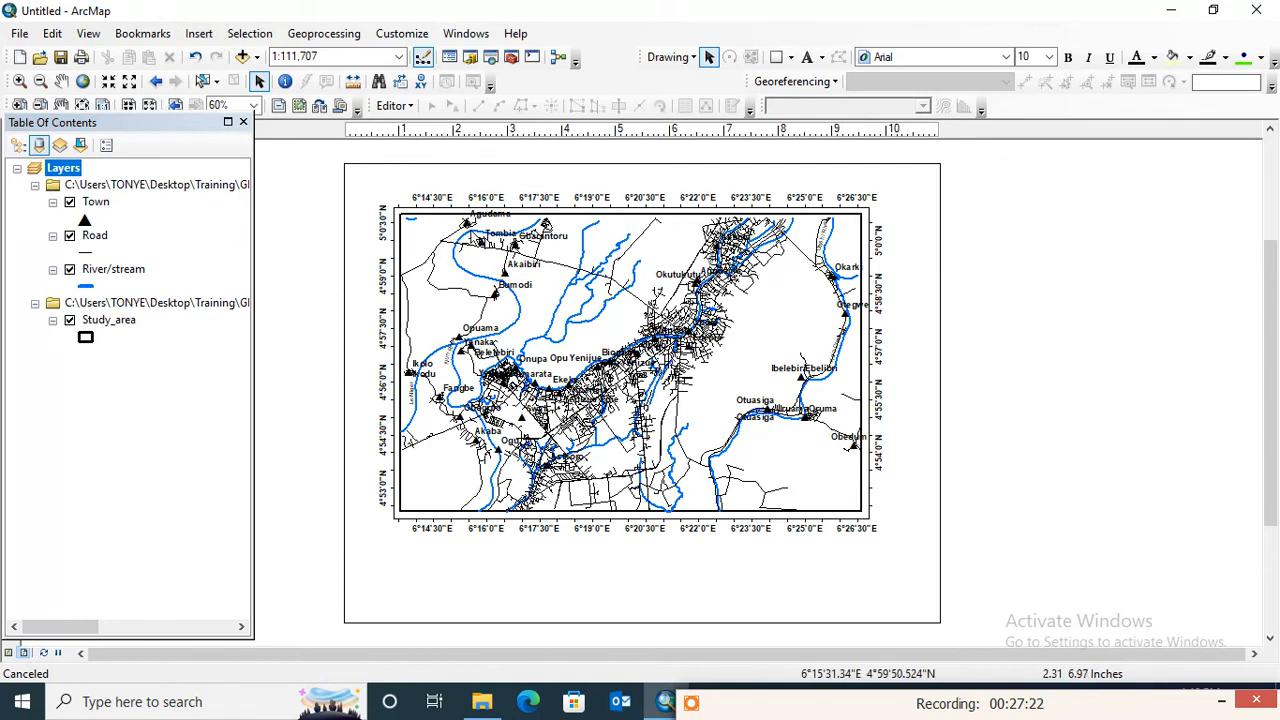
# - Start a one-column legend of the Town, Road, River/stream and Study_area layers, keeping the default title and adding a 0.5 Point border
pyautogui.click(200, 36)
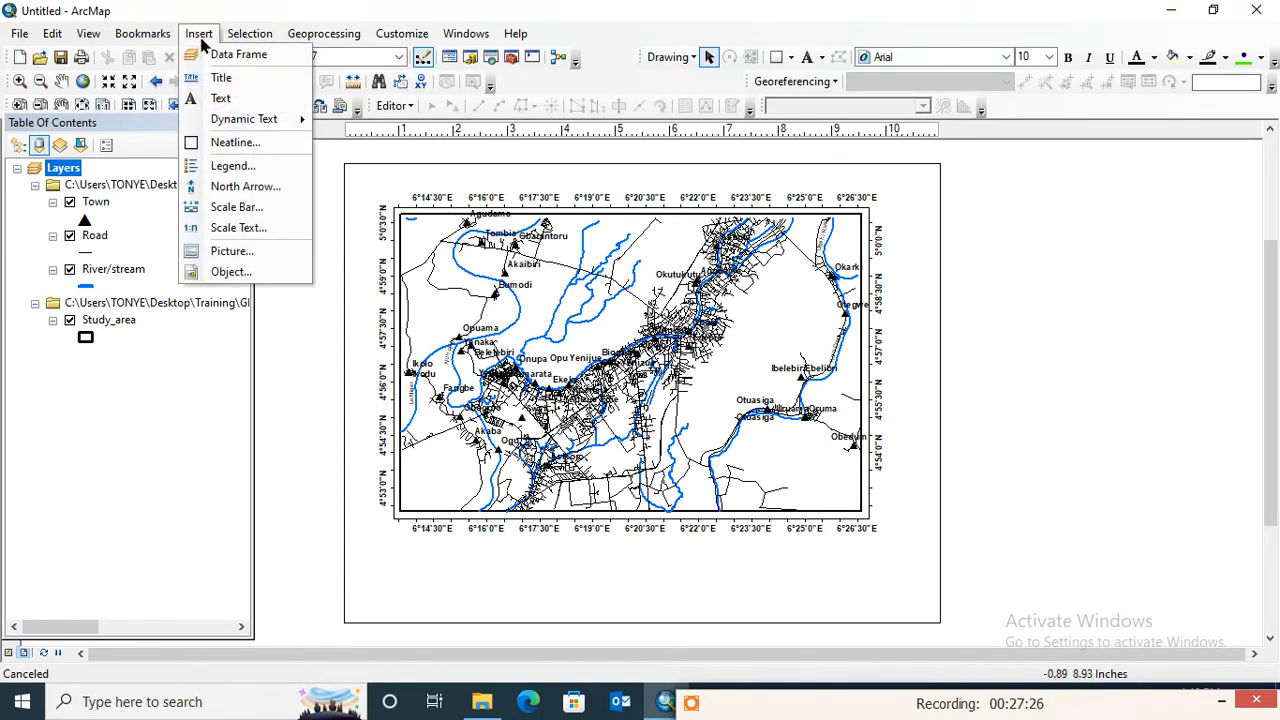
pyautogui.click(237, 165)
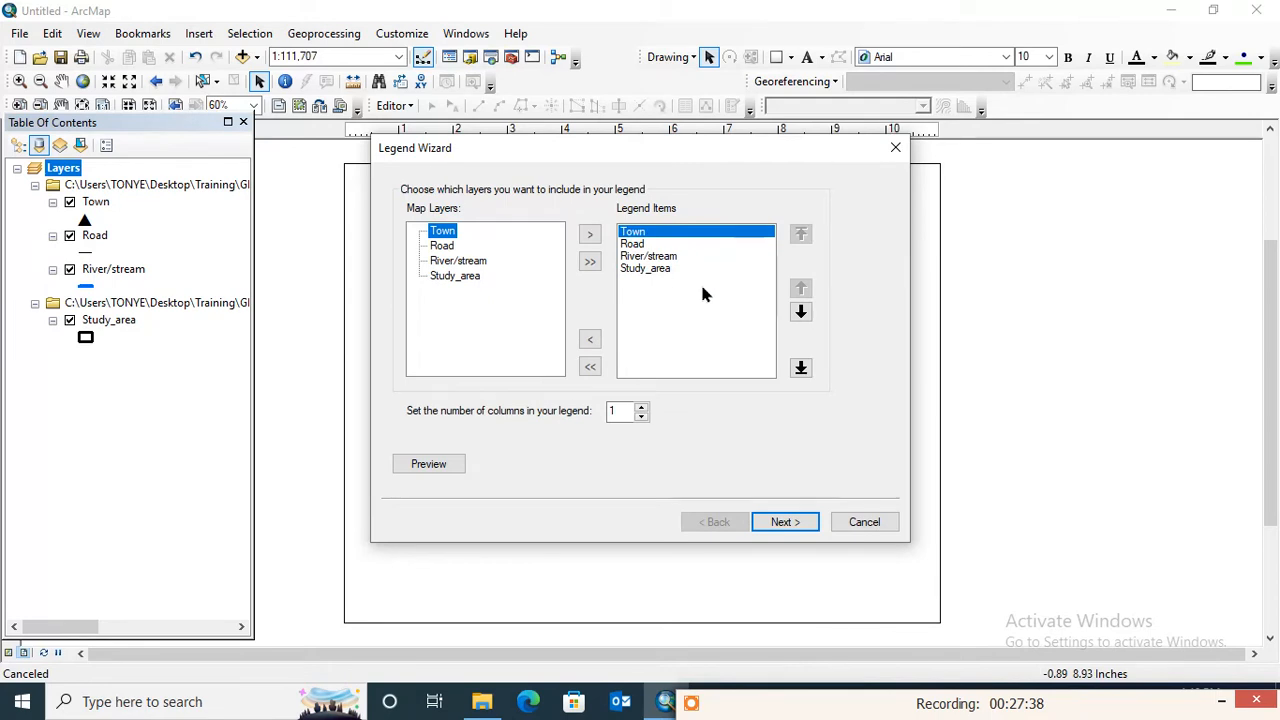
pyautogui.click(781, 522)
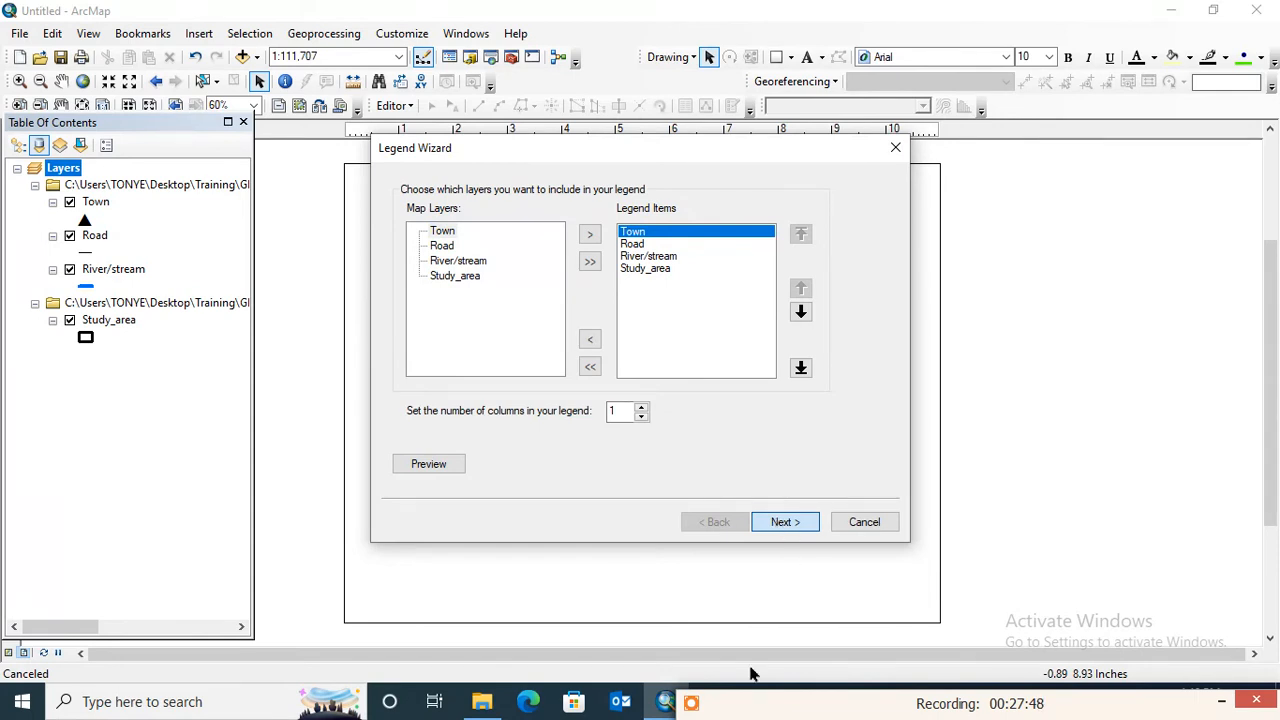
pyautogui.moveTo(750, 699); pyautogui.dragTo(750, 671)
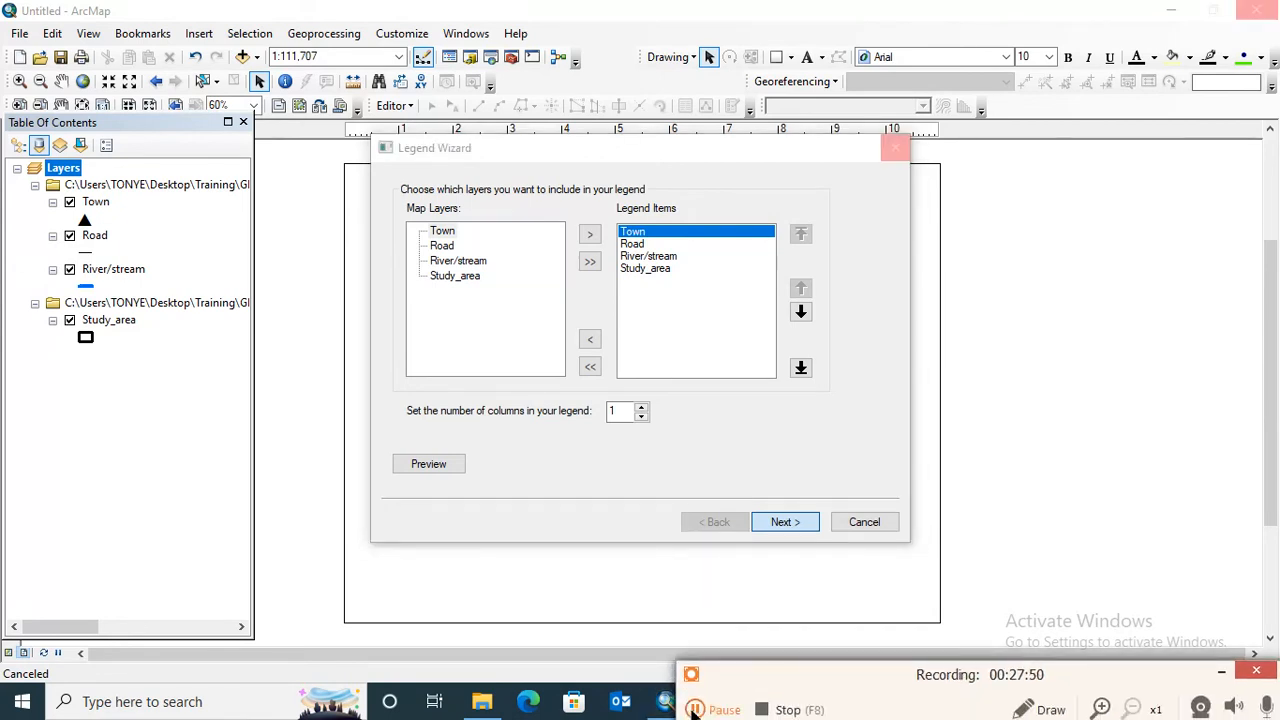
pyautogui.click(695, 710)
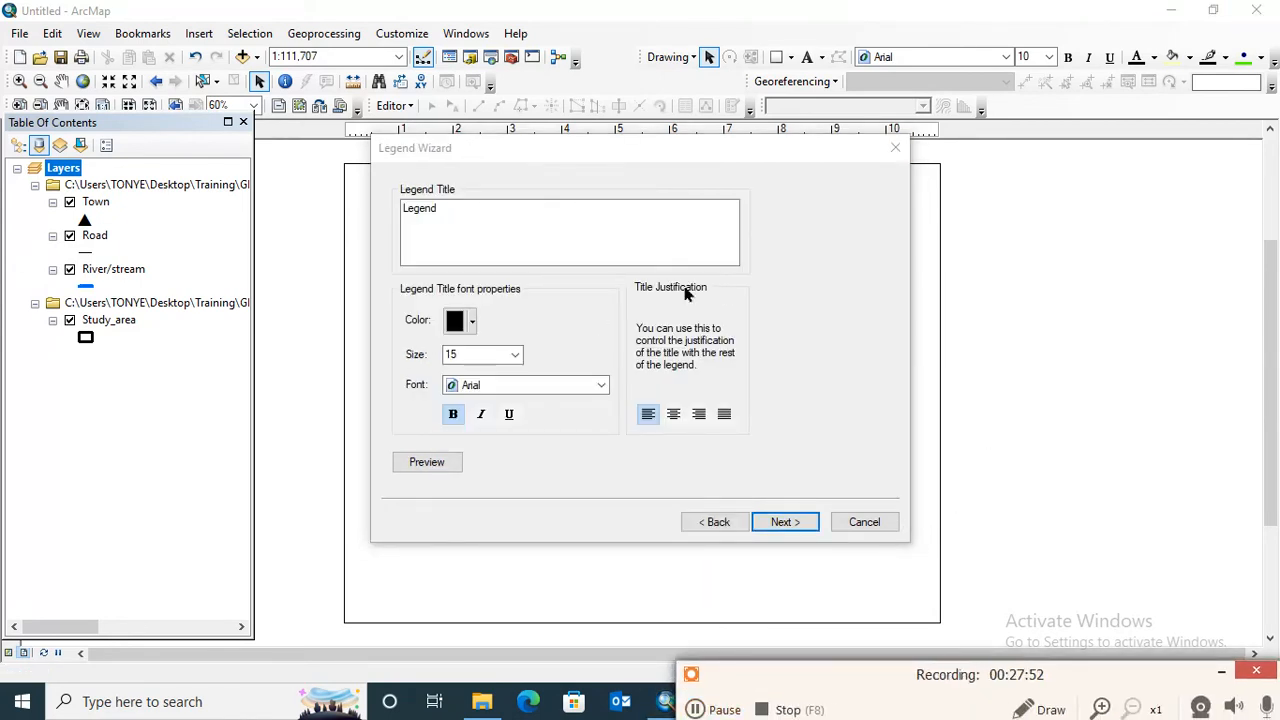
pyautogui.click(785, 522)
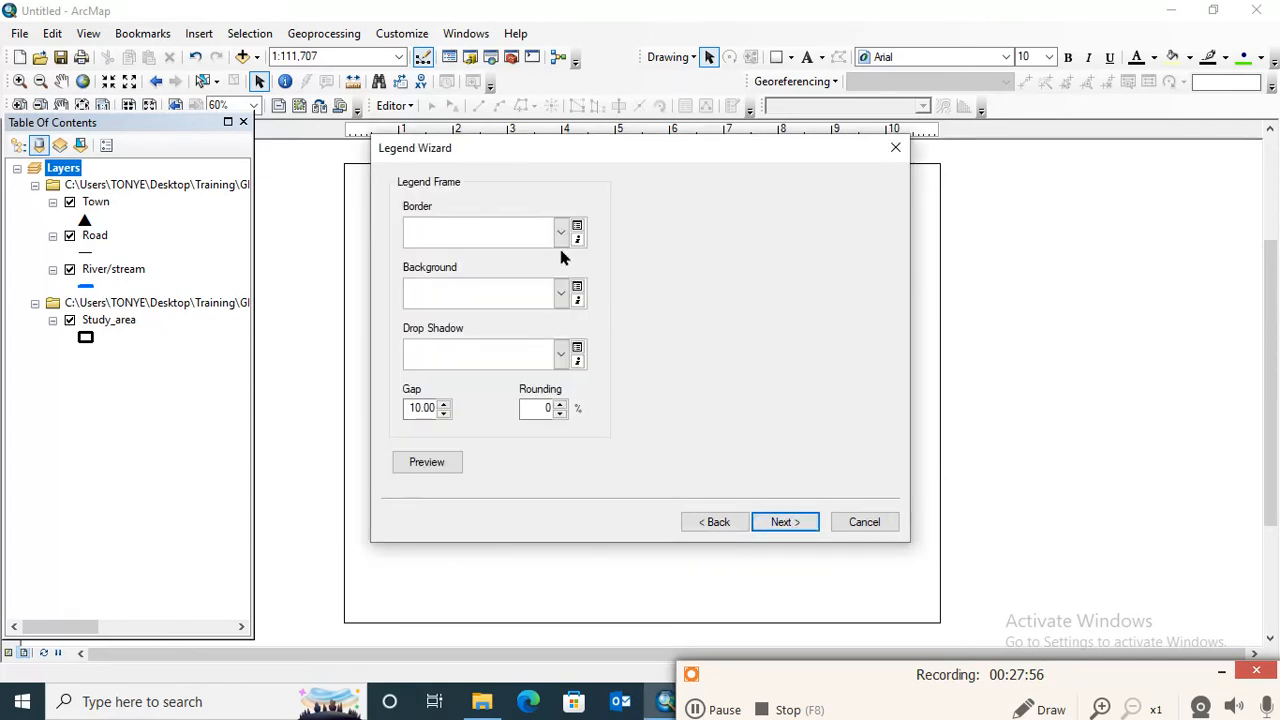
pyautogui.click(561, 236)
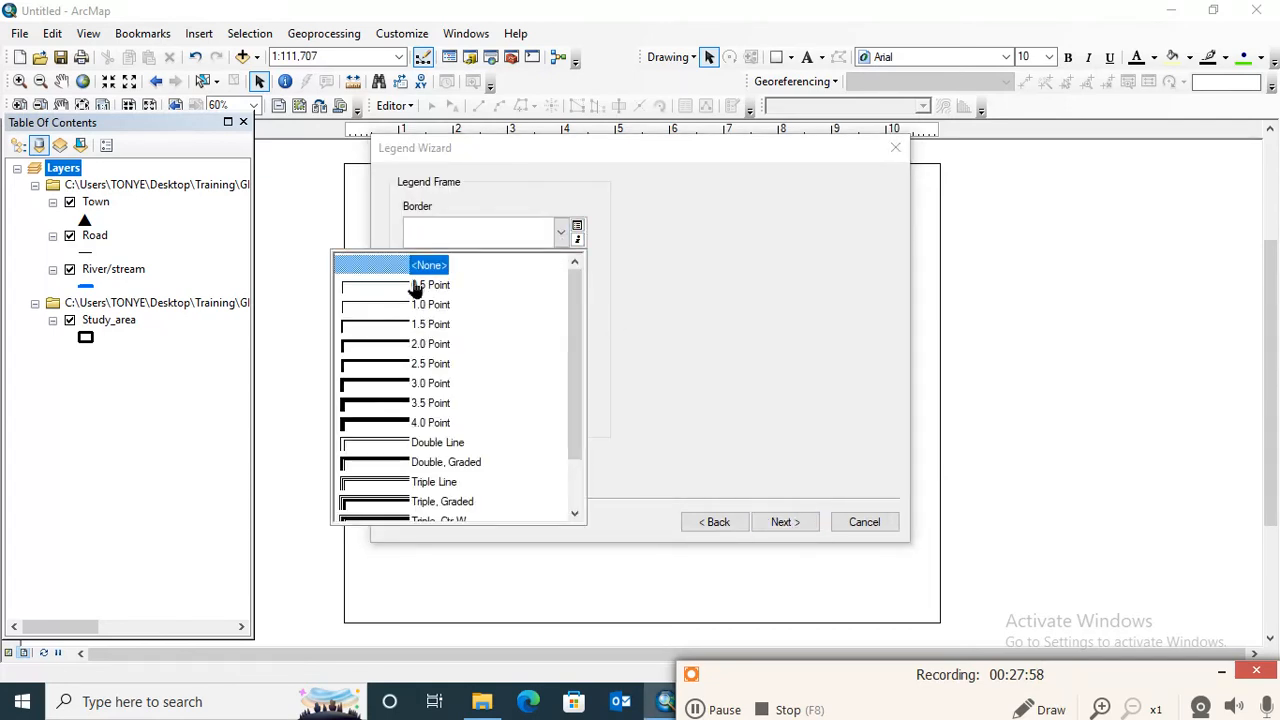
pyautogui.click(416, 287)
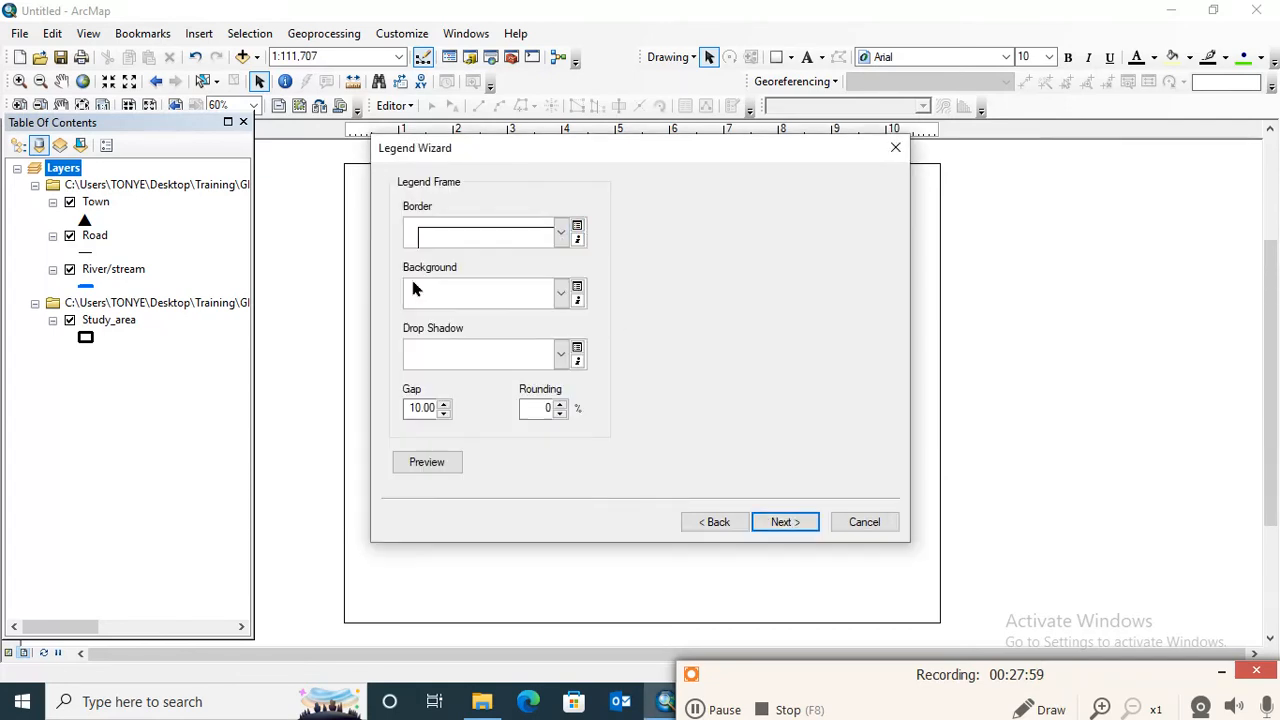
pyautogui.click(782, 532)
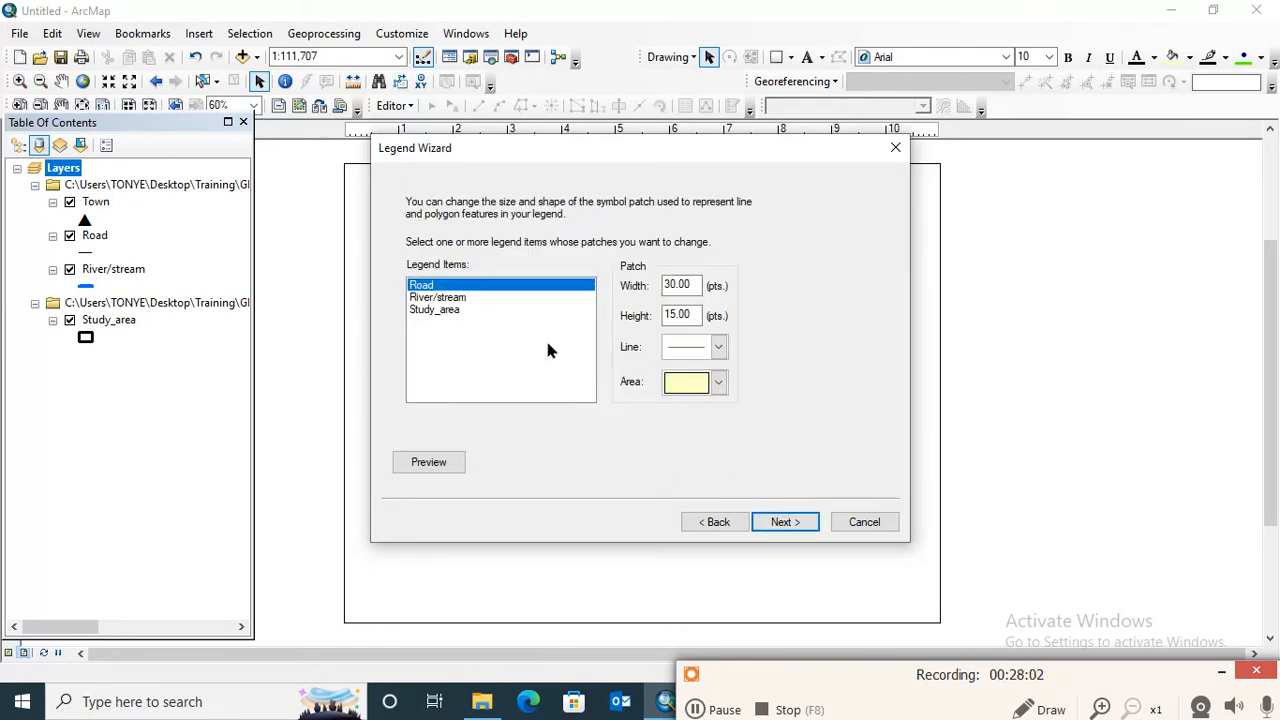
# - Give the River/stream legend item a Flowing Water line patch and finish the legend with the default spacing
pyautogui.click(442, 300)
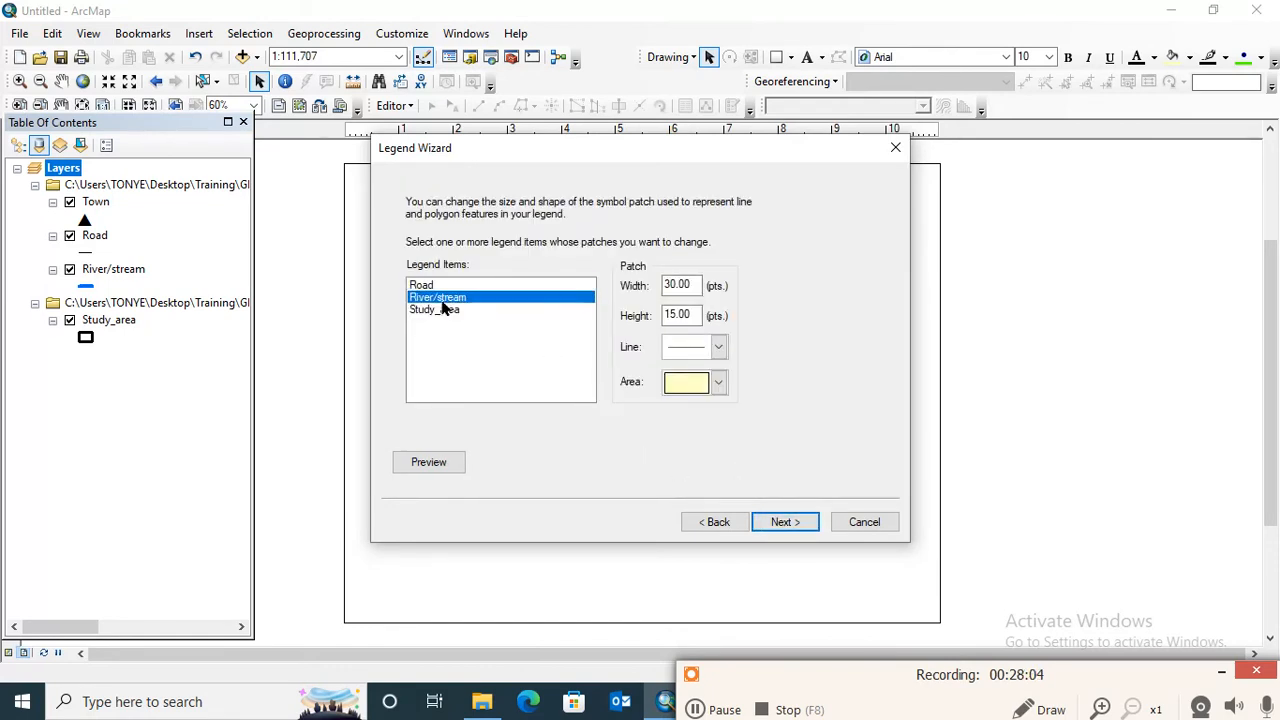
pyautogui.click(718, 350)
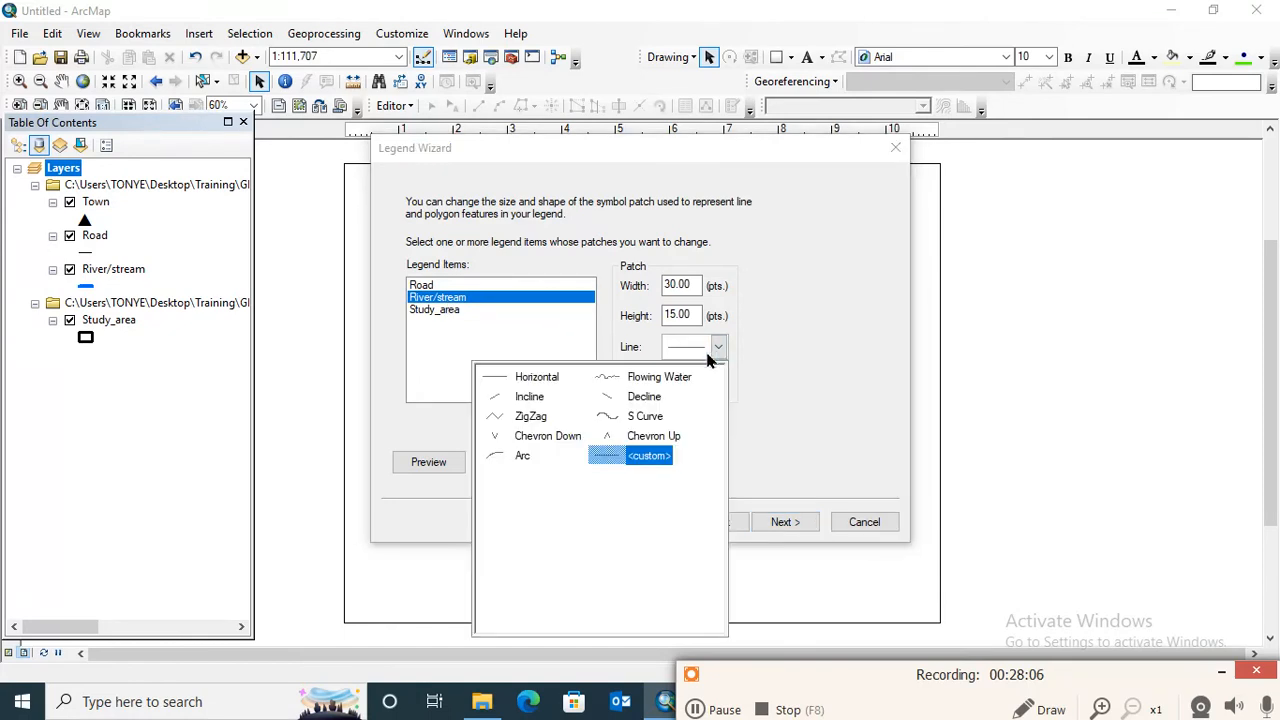
pyautogui.click(645, 378)
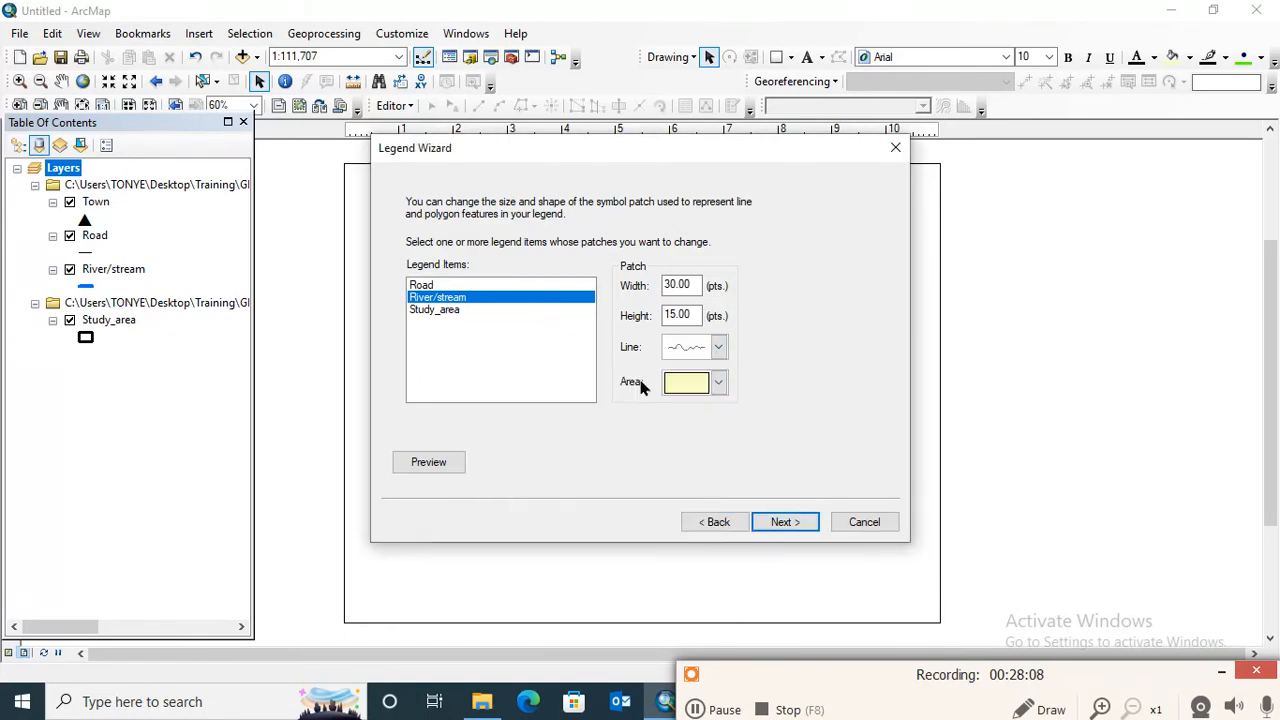
pyautogui.click(784, 524)
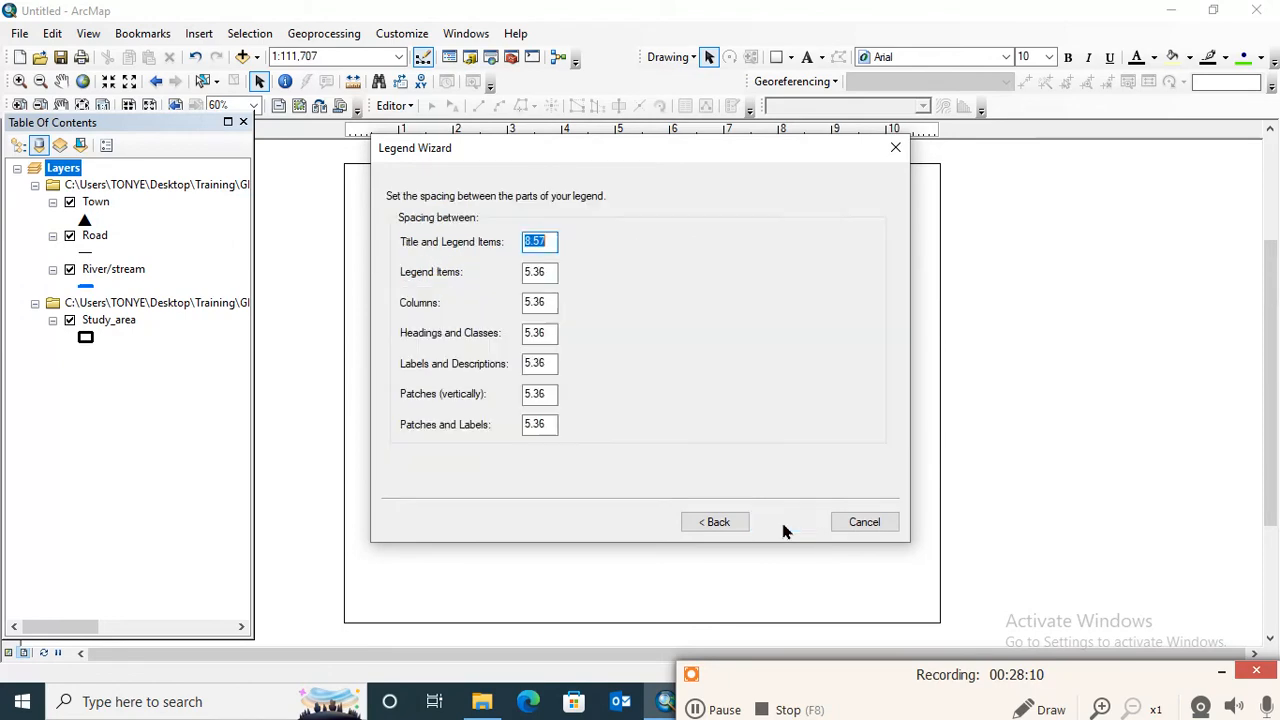
pyautogui.click(784, 522)
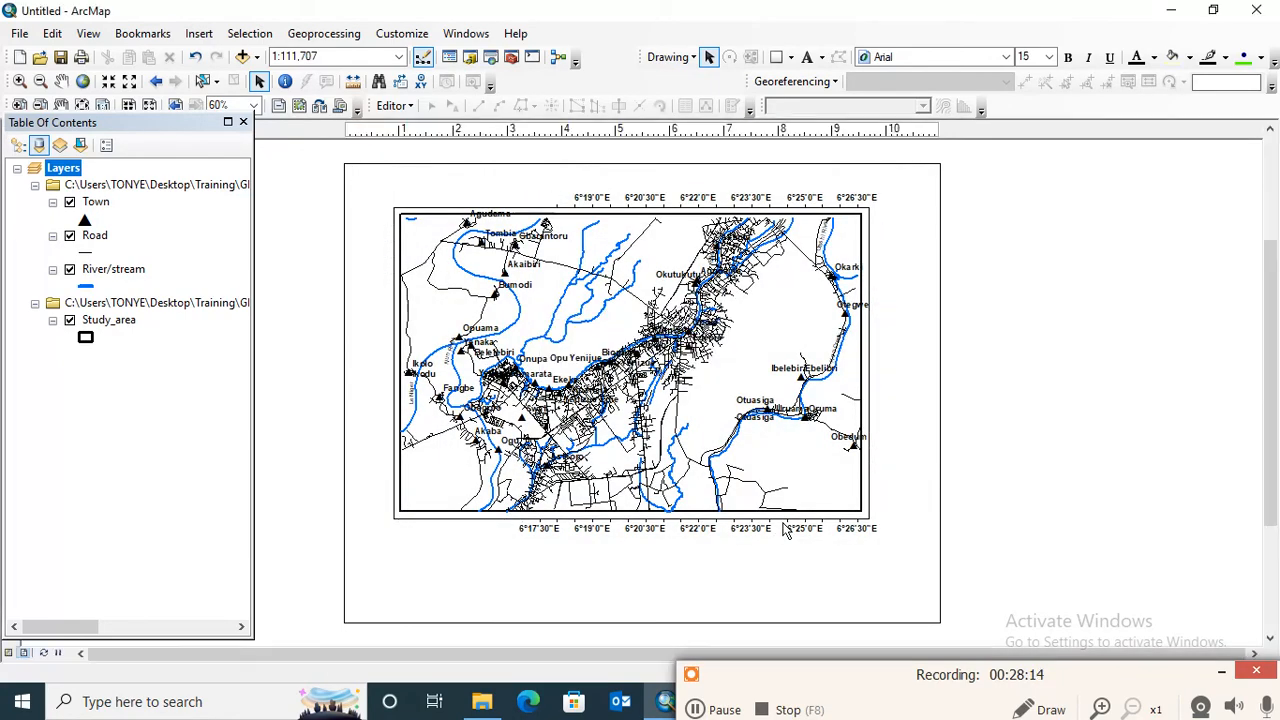
# - Place the legend inside the page below the map's lower-right corner, shifting the data frame up to make room
pyautogui.moveTo(522, 418); pyautogui.dragTo(830, 581)
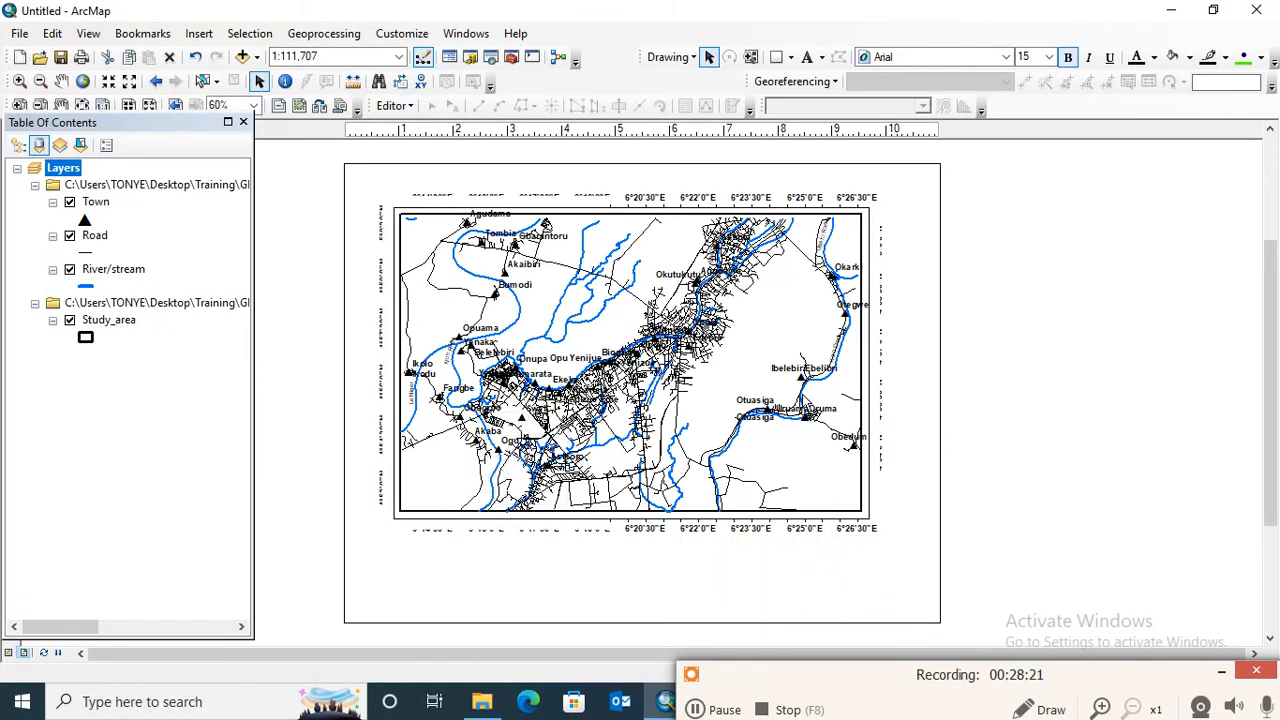
pyautogui.click(779, 364)
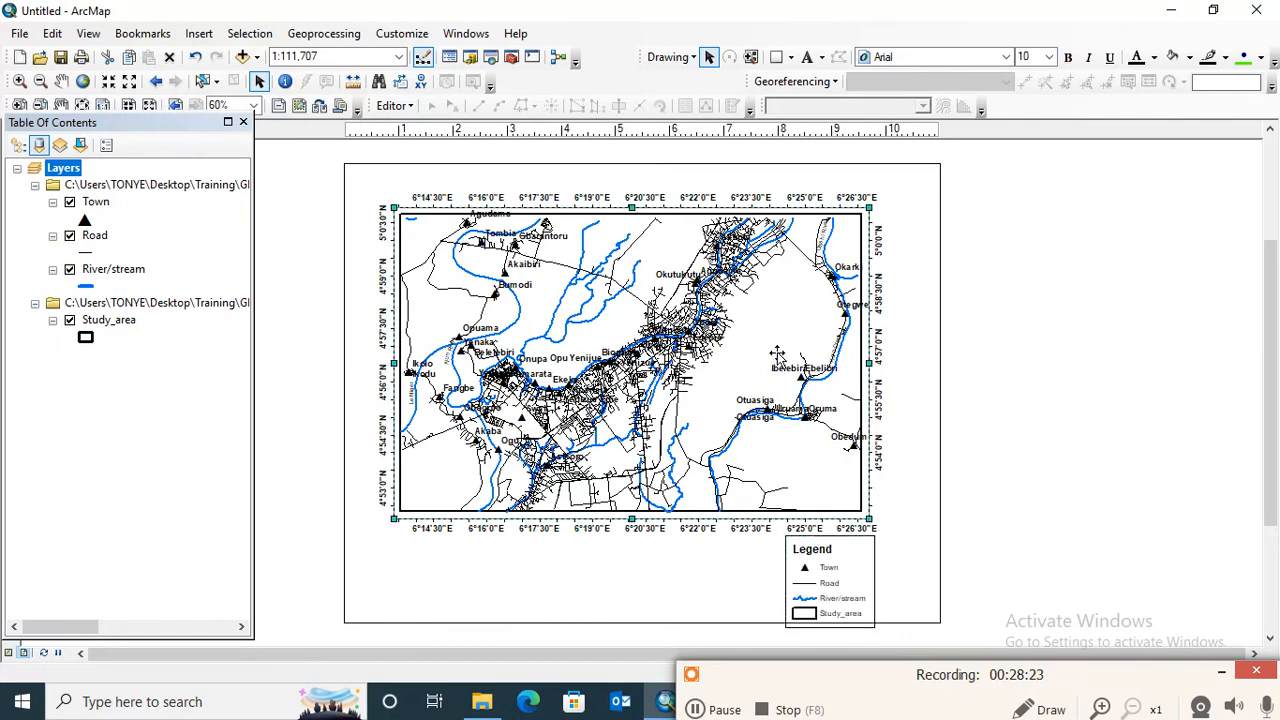
pyautogui.click(833, 567)
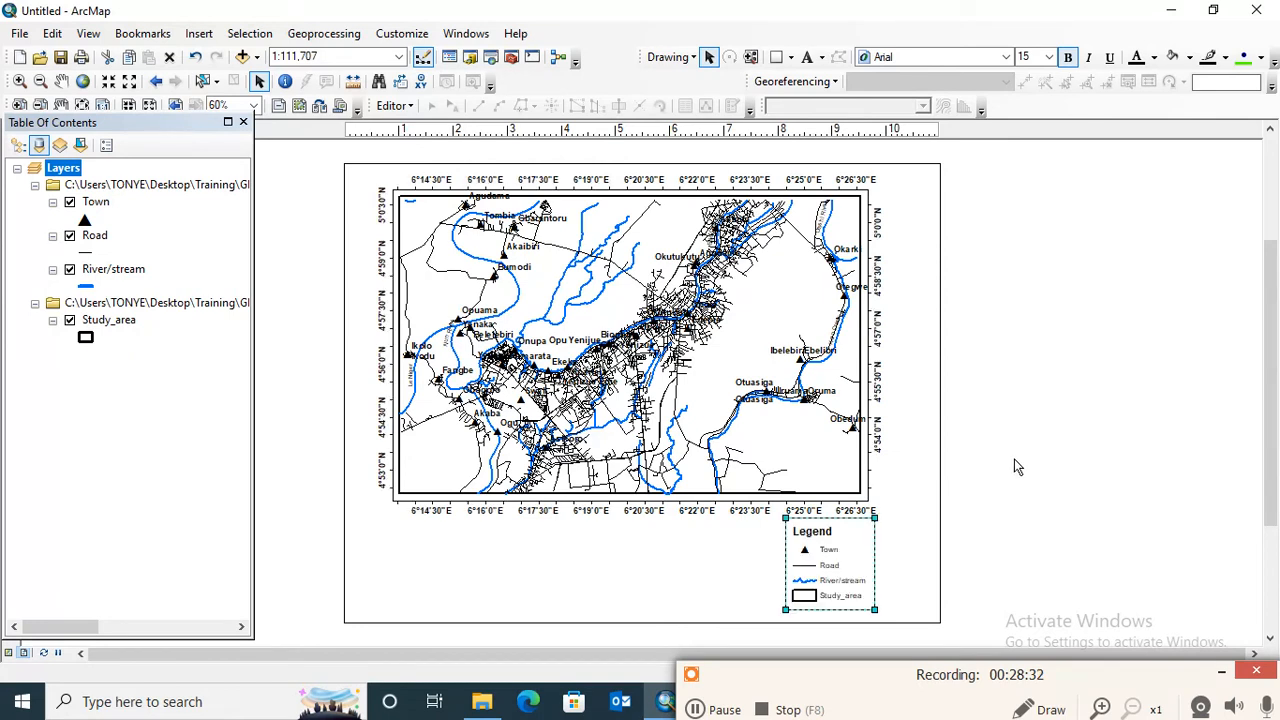
pyautogui.doubleClick(862, 558)
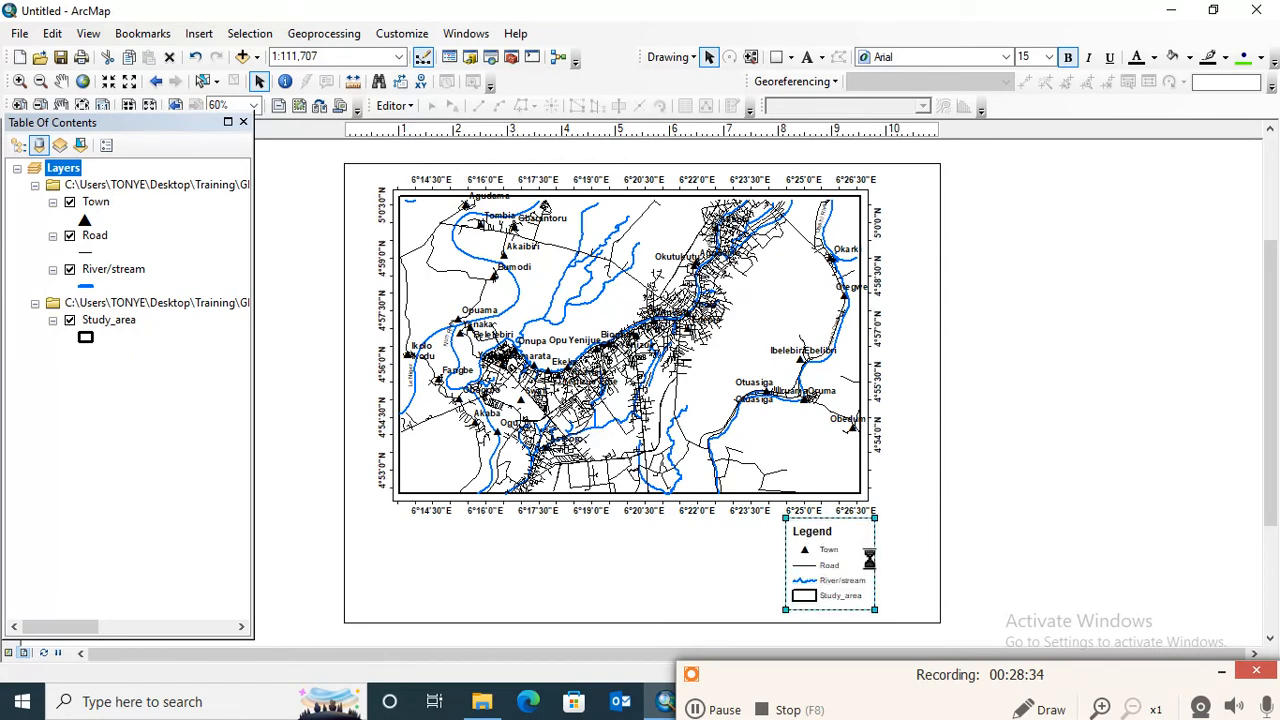
pyautogui.click(1028, 421)
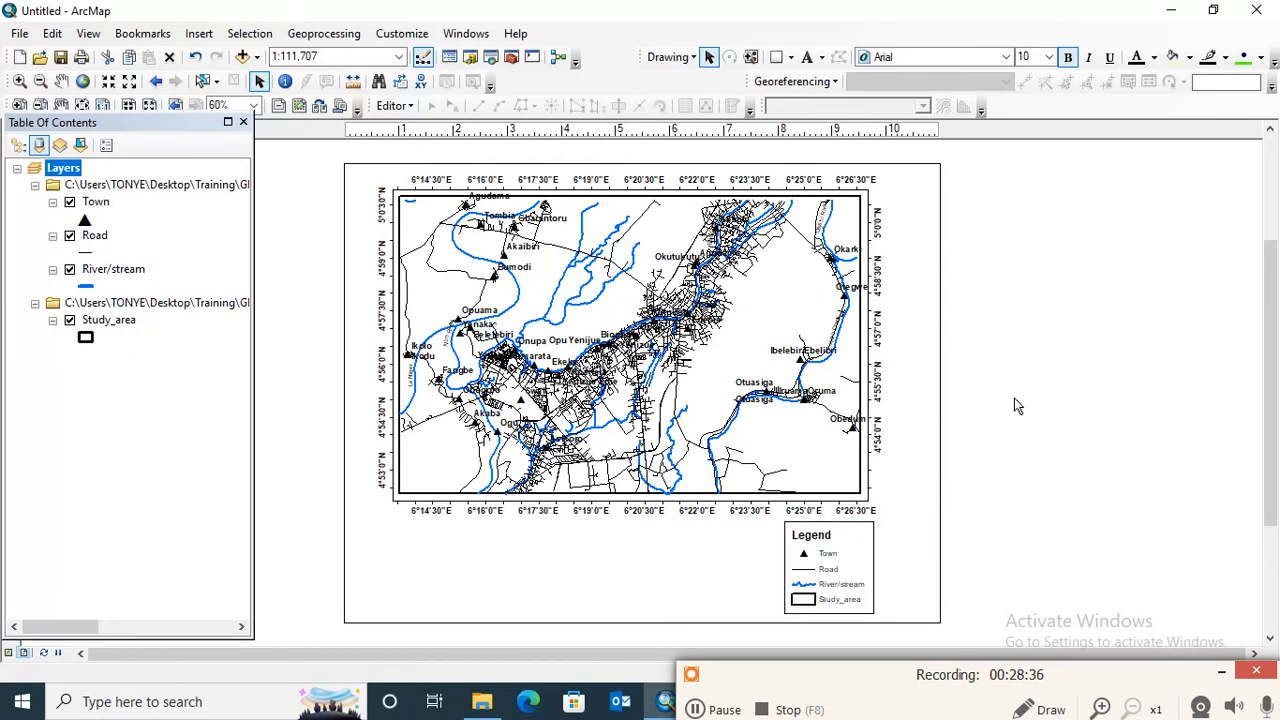
# - Insert the ESRI North 9 north arrow and place it below the map's lower-left corner
pyautogui.click(200, 33)
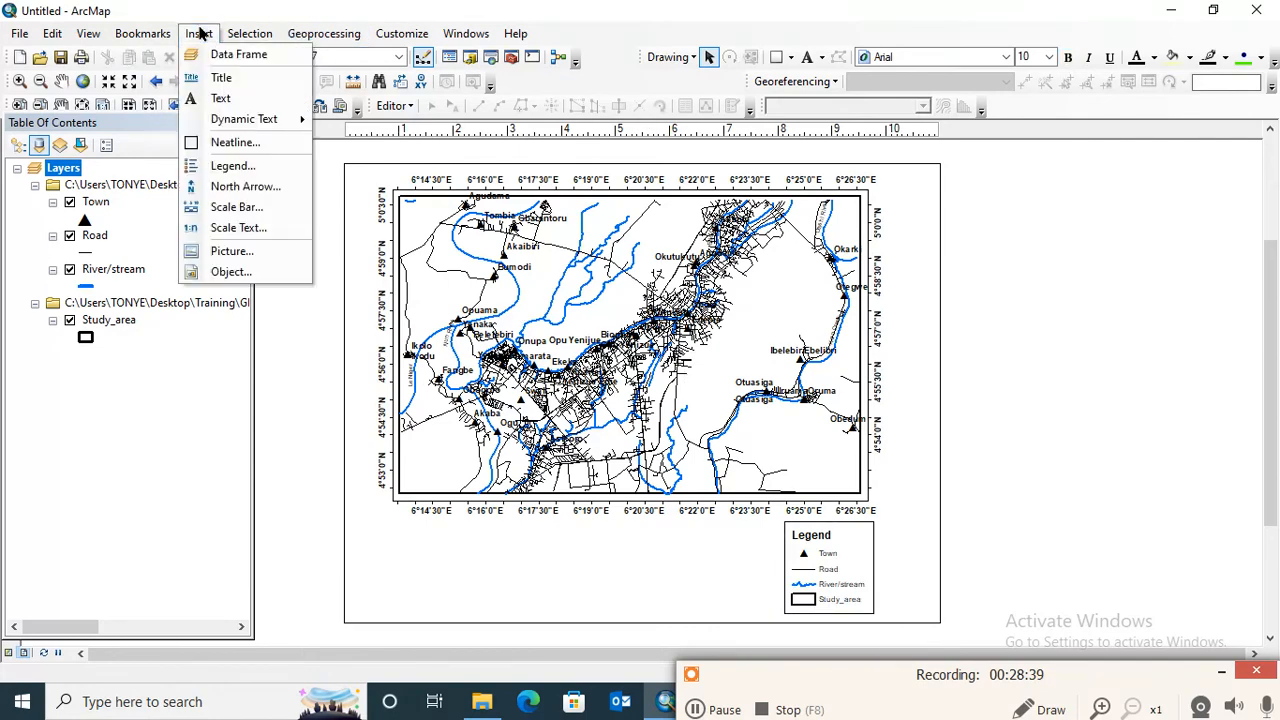
pyautogui.click(246, 187)
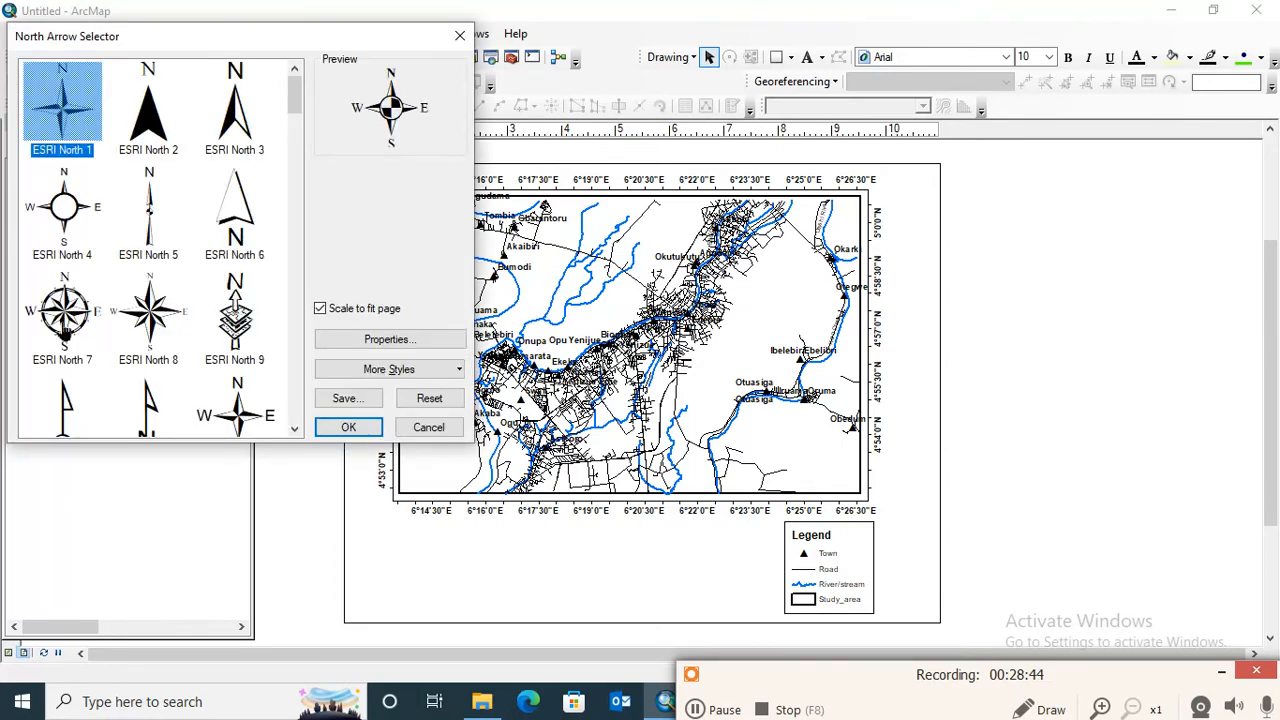
pyautogui.click(240, 110)
pyautogui.click(237, 312)
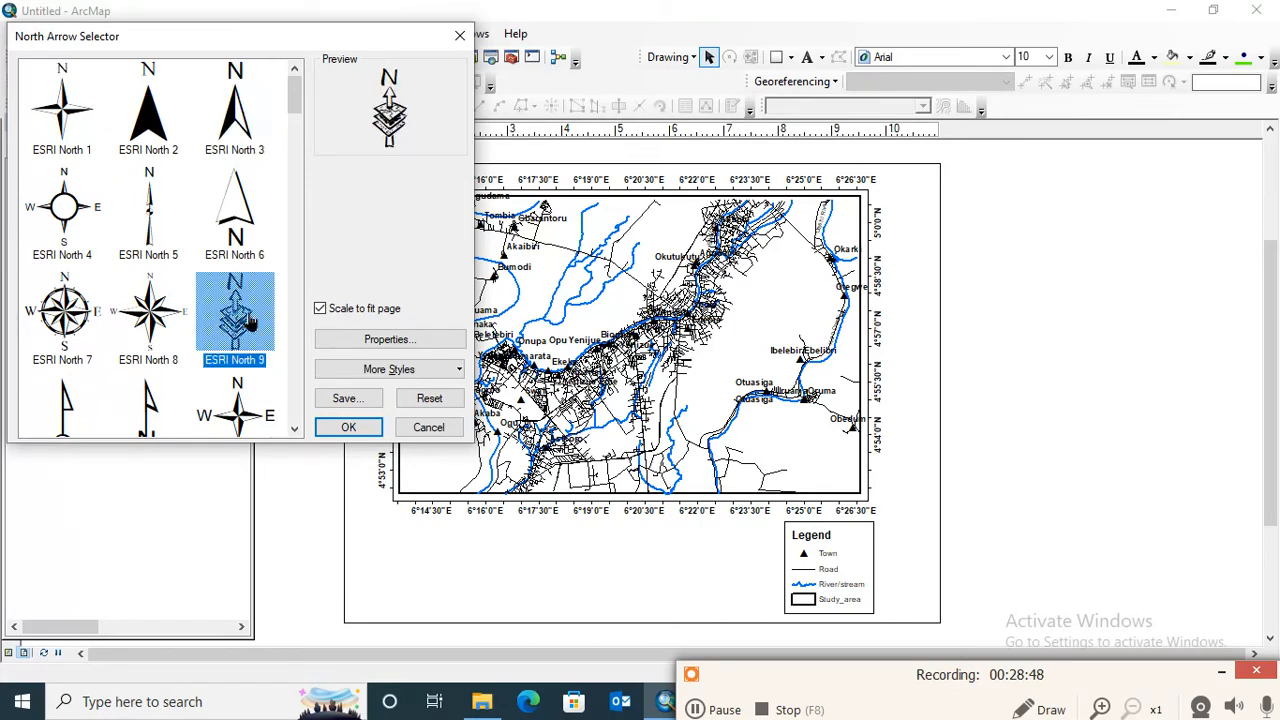
pyautogui.click(348, 427)
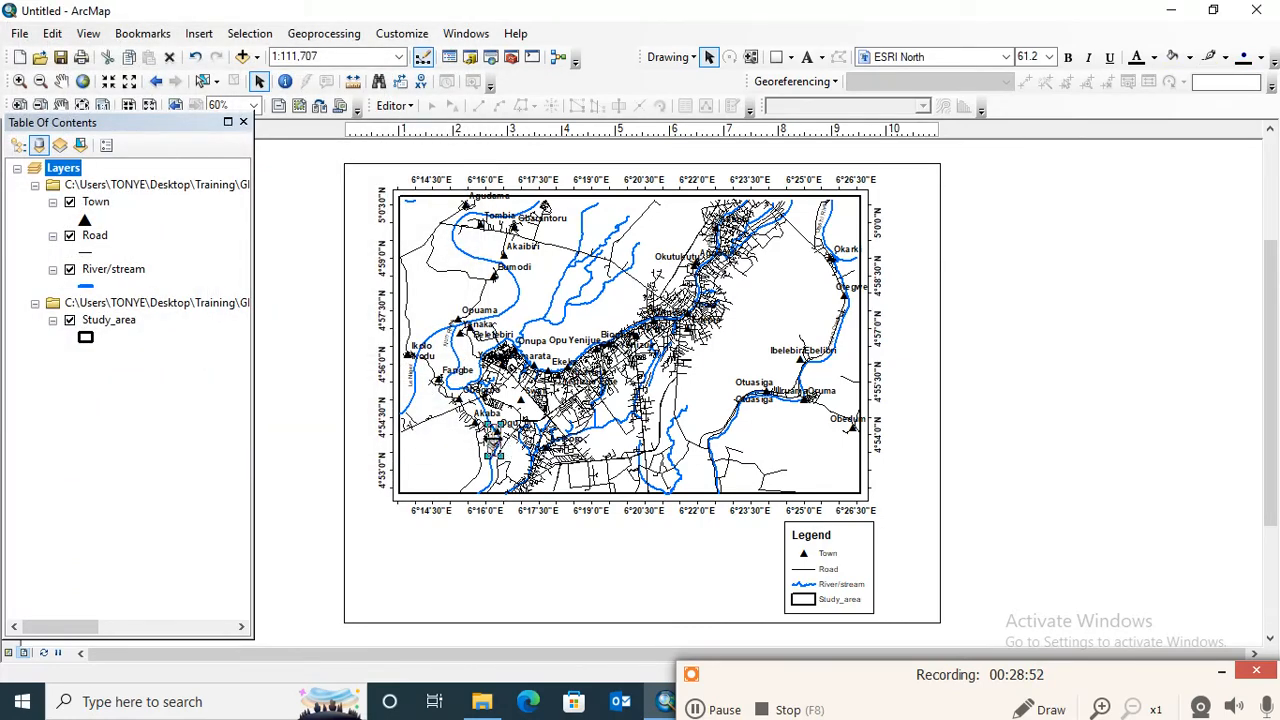
pyautogui.moveTo(494, 438); pyautogui.dragTo(428, 571)
pyautogui.click(605, 582)
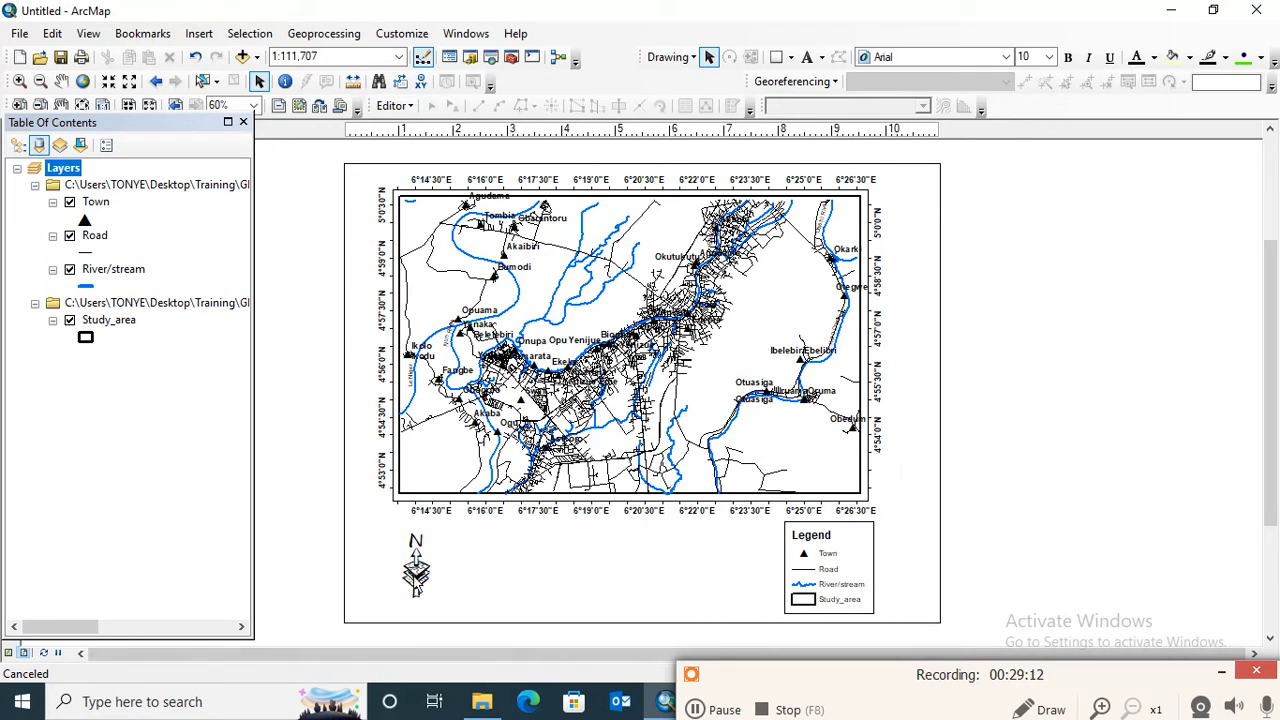
# - Move the north arrow beside the map's upper-right corner, shifting the data frame slightly left to make room
pyautogui.moveTo(416, 575); pyautogui.dragTo(911, 226)
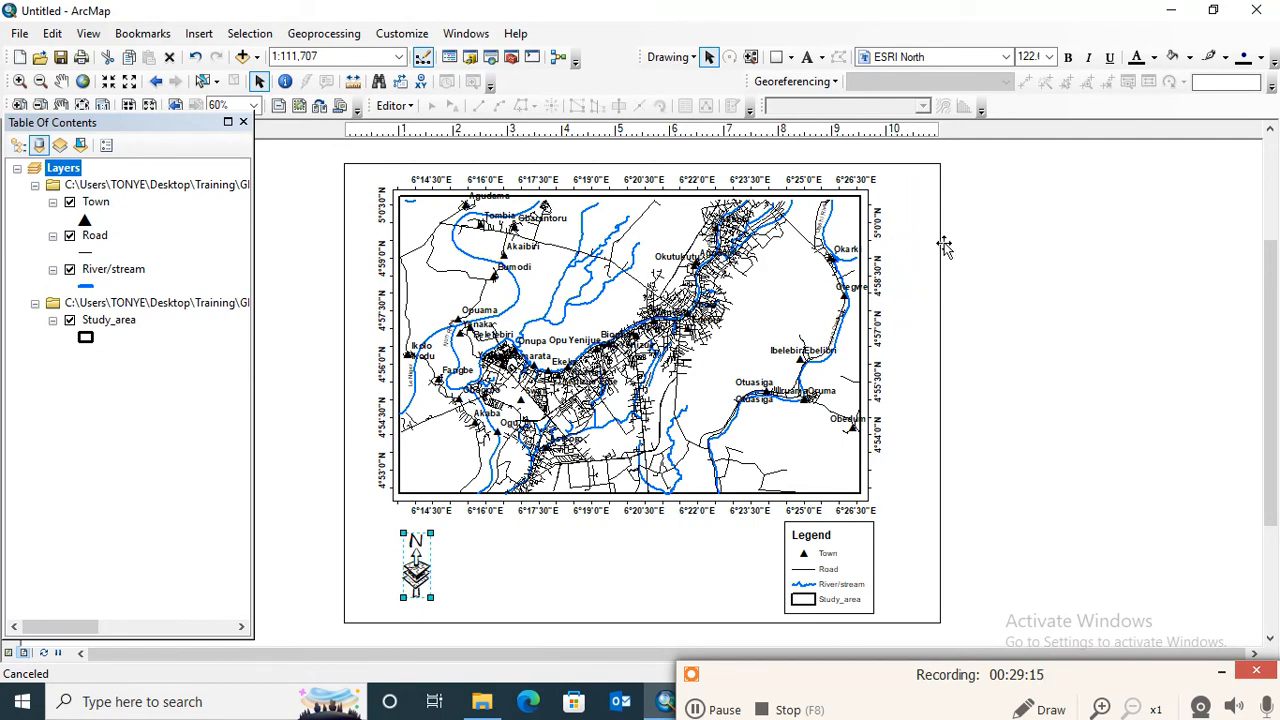
pyautogui.click(1087, 252)
pyautogui.moveTo(697, 296); pyautogui.dragTo(683, 297)
pyautogui.click(1025, 217)
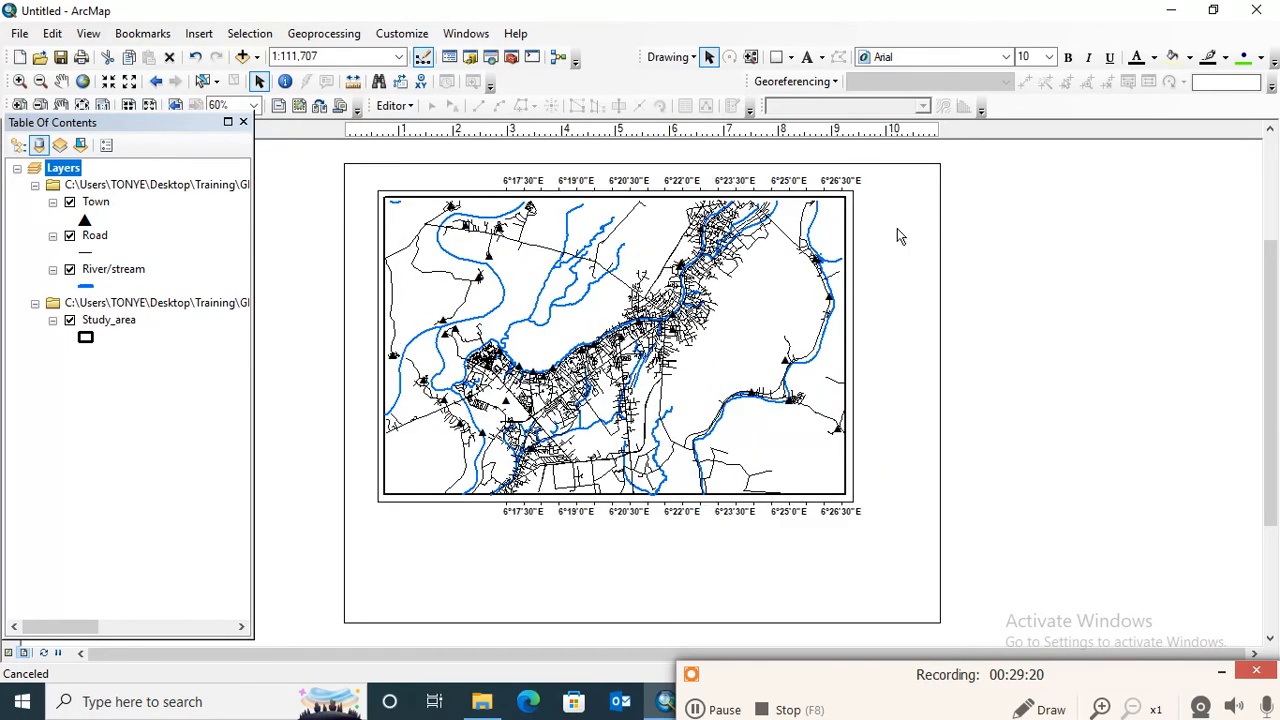
# - Enlarge the north arrow slightly and move it closer to the map so it stays inside the page edge
pyautogui.click(909, 226)
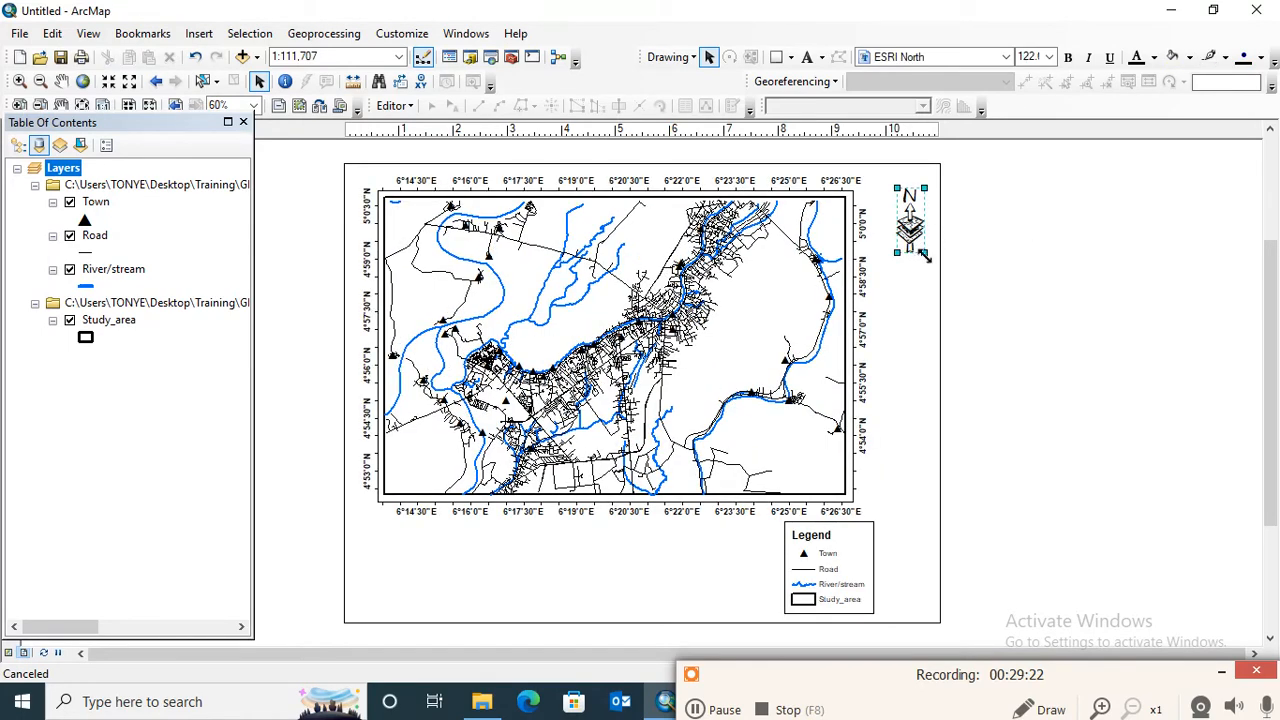
pyautogui.moveTo(924, 256); pyautogui.dragTo(942, 272)
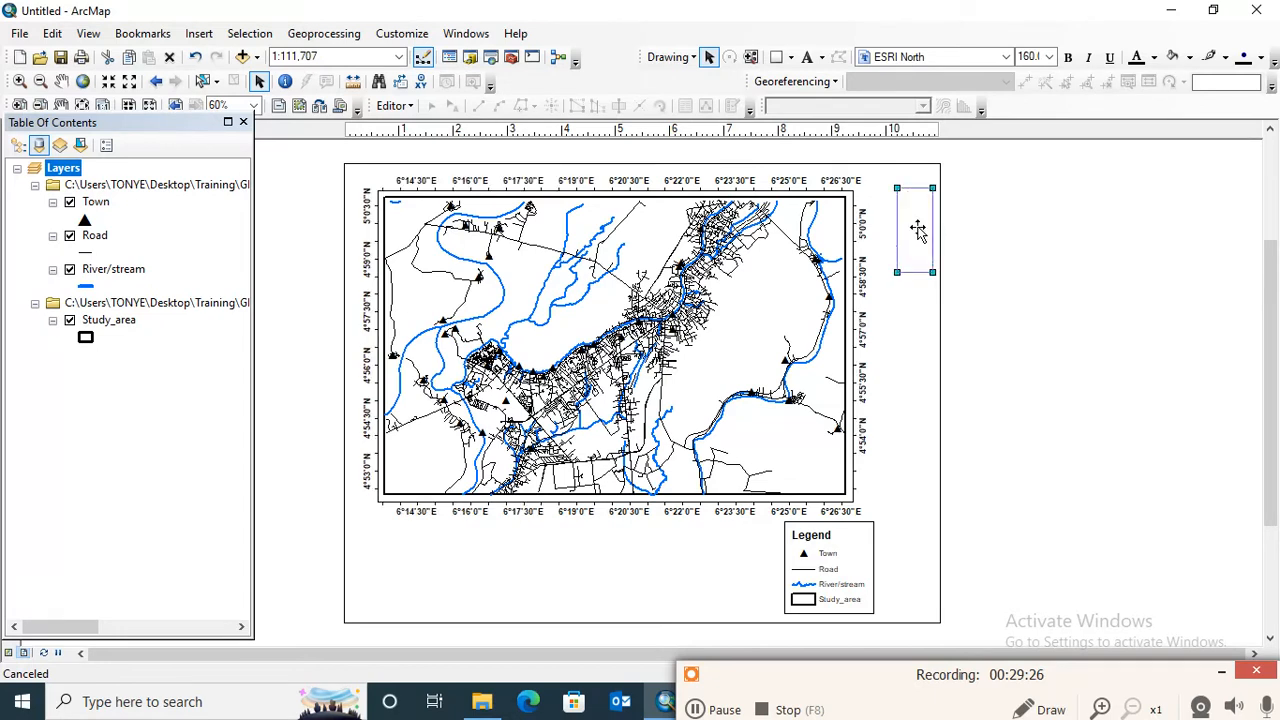
pyautogui.moveTo(917, 229); pyautogui.dragTo(900, 229)
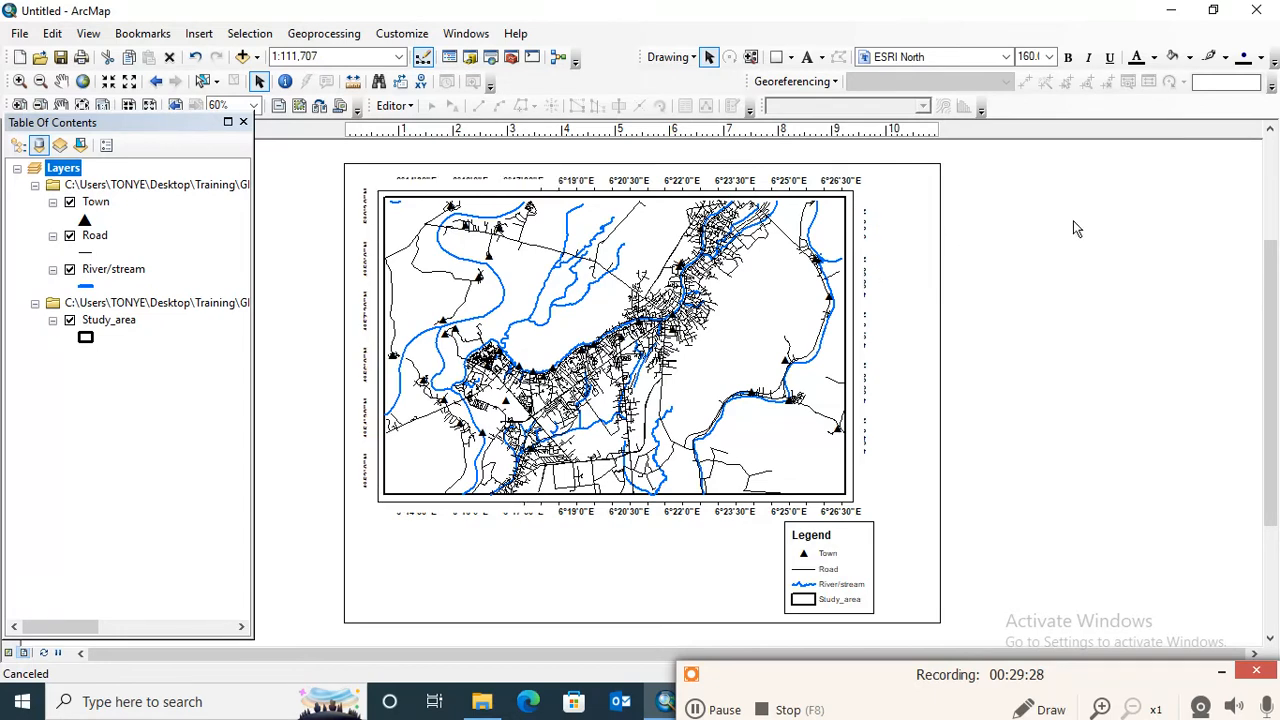
pyautogui.click(1055, 242)
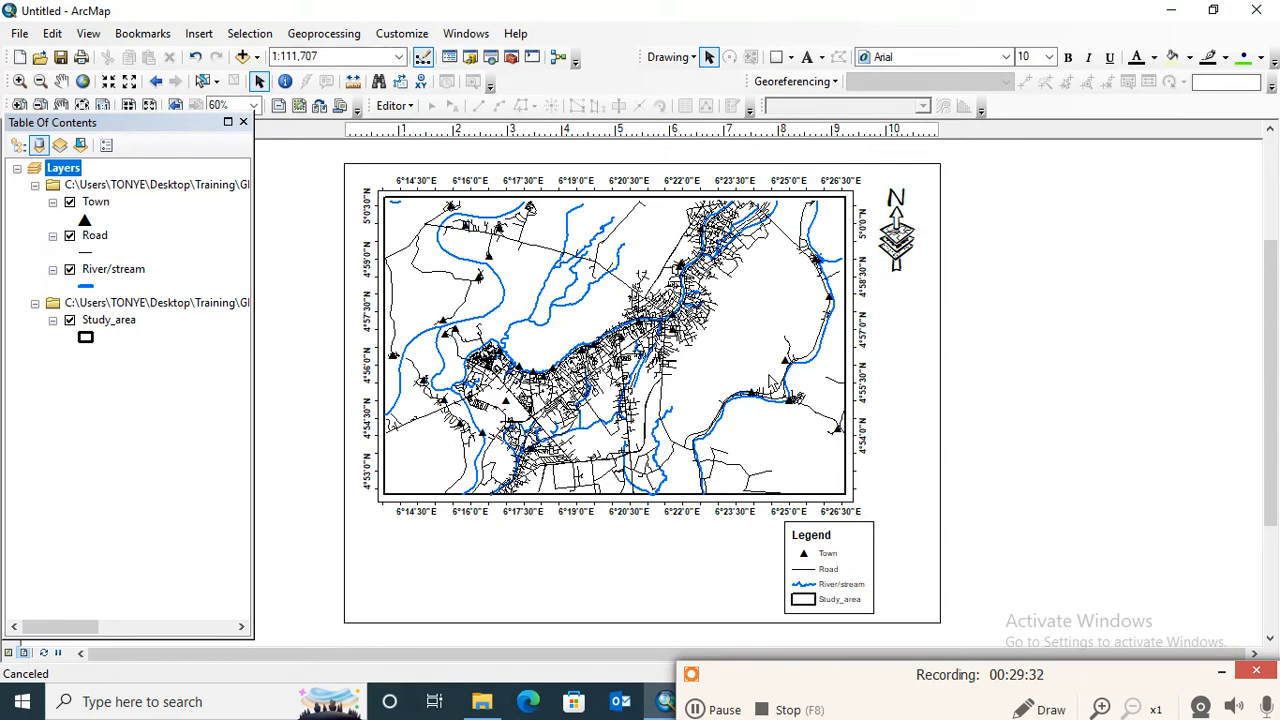
# - Insert a Scale Line 1 Metric scale bar and place it centrally below the map, beside the legend
pyautogui.click(195, 35)
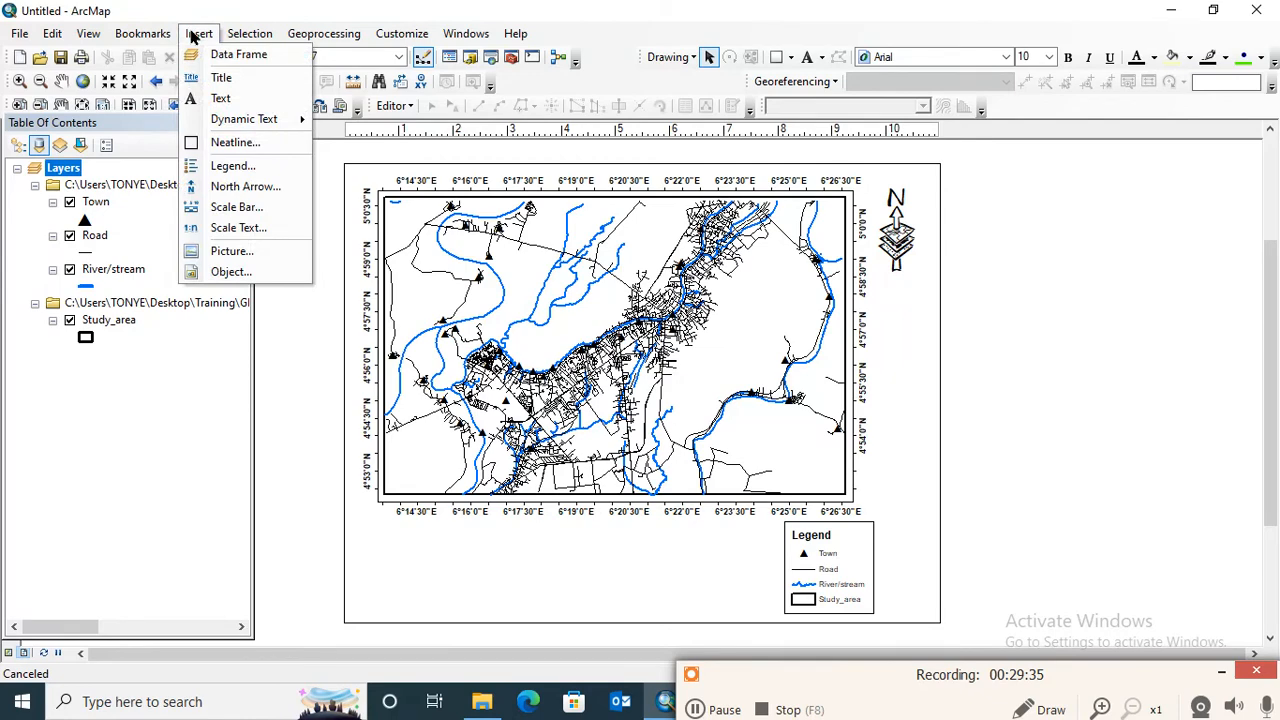
pyautogui.click(240, 212)
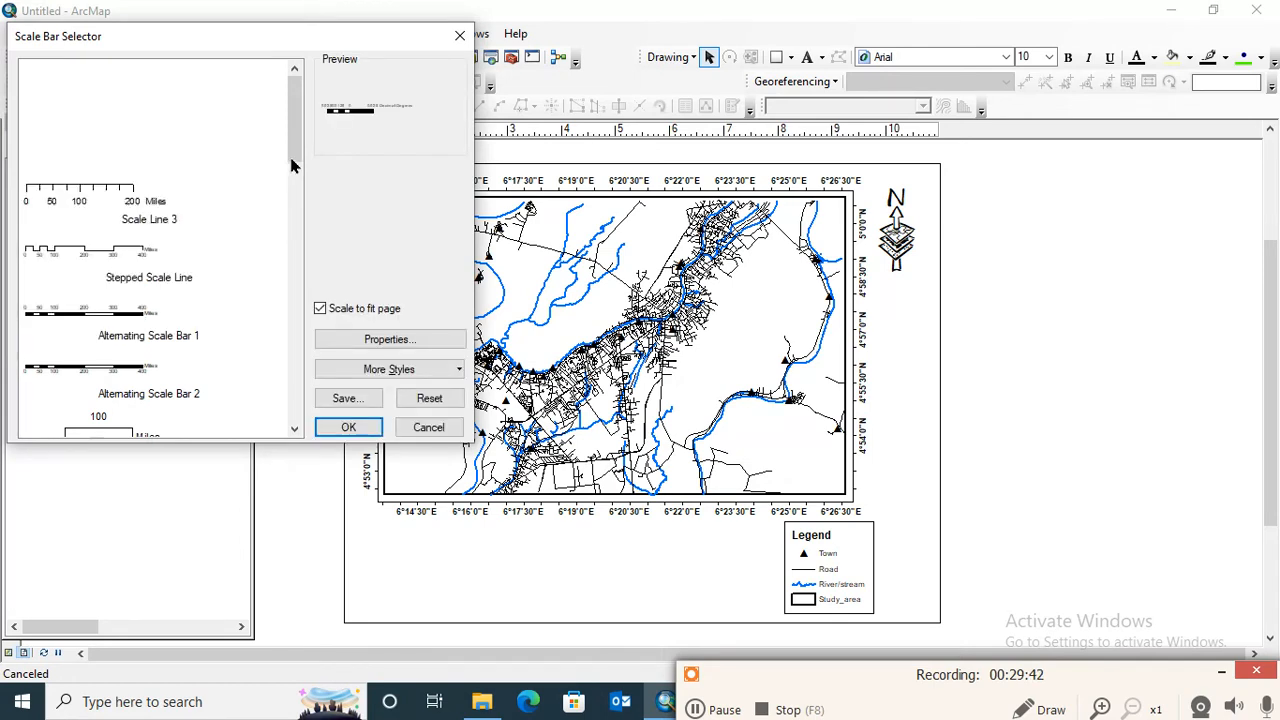
pyautogui.scroll(-1, 294, 175)
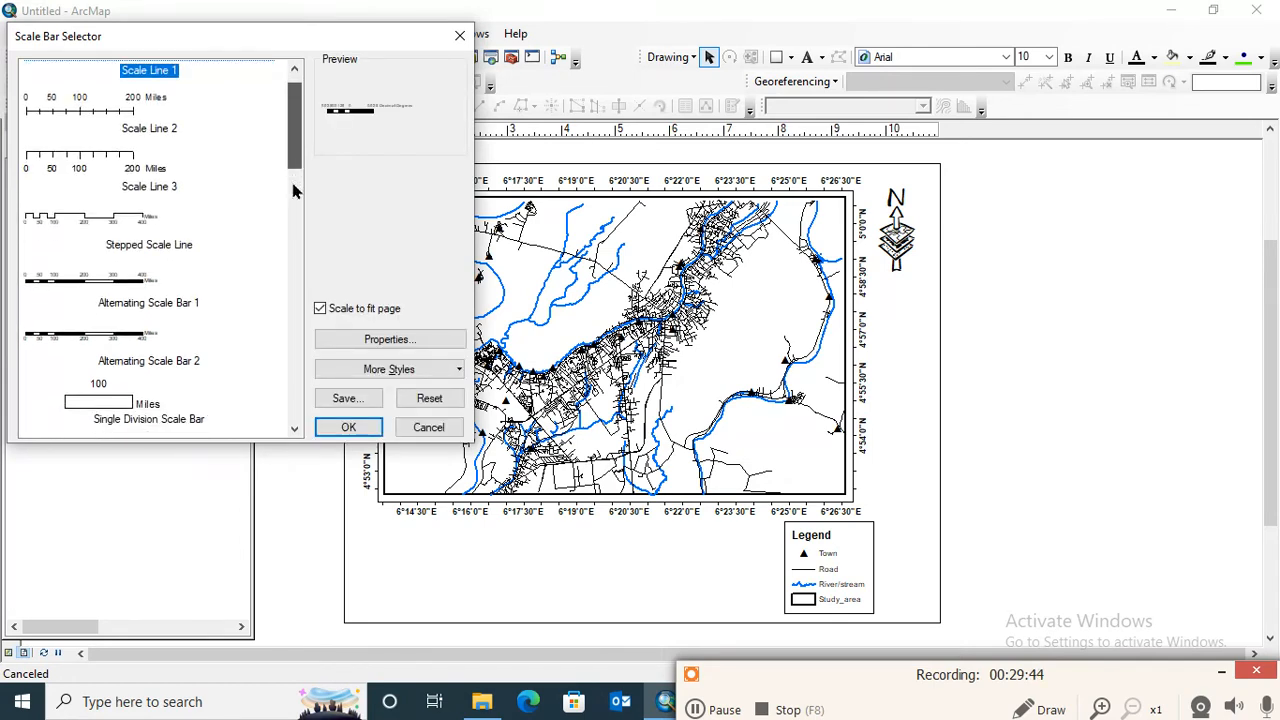
pyautogui.scroll(-3, 293, 205)
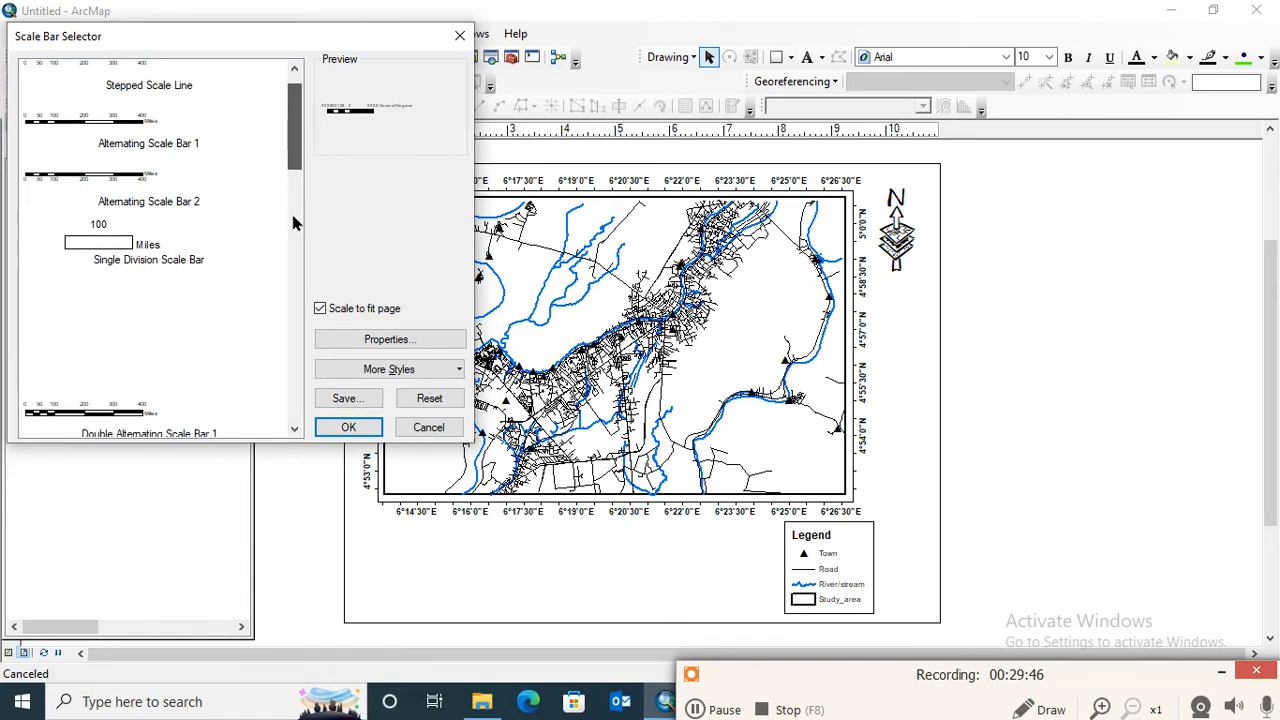
pyautogui.scroll(-2, 293, 222)
pyautogui.scroll(-5, 294, 246)
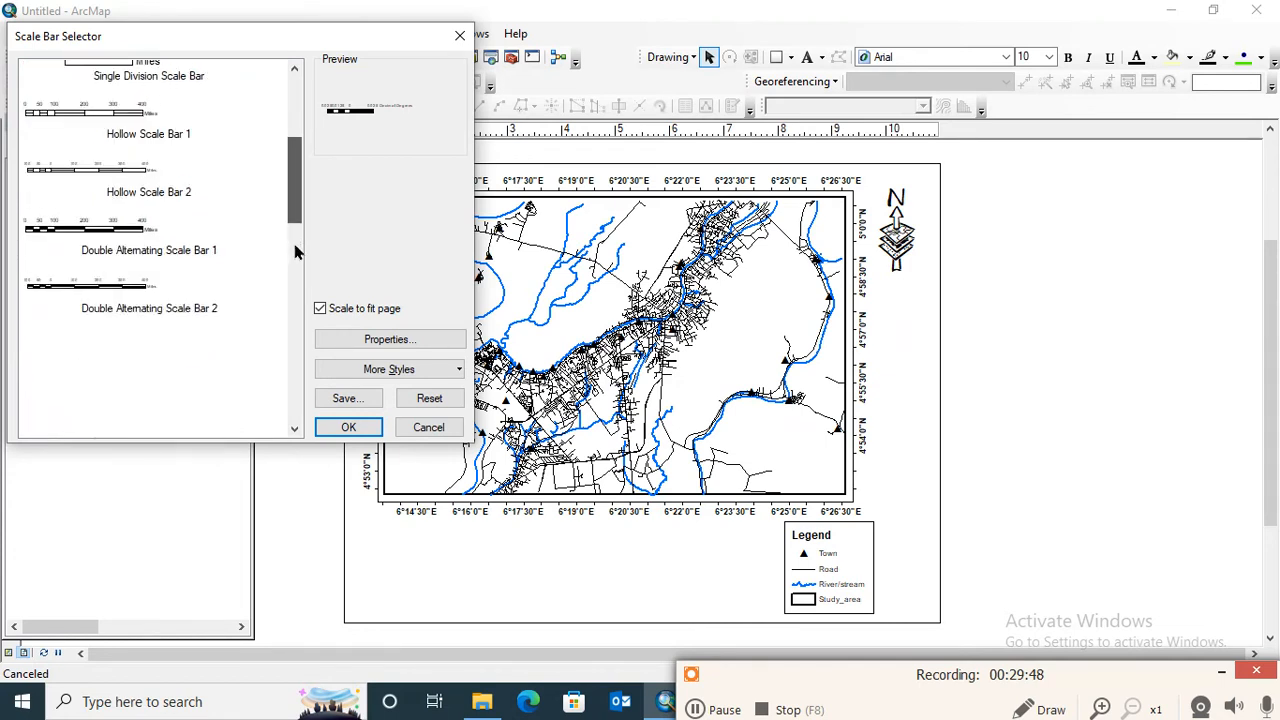
pyautogui.scroll(-3, 295, 265)
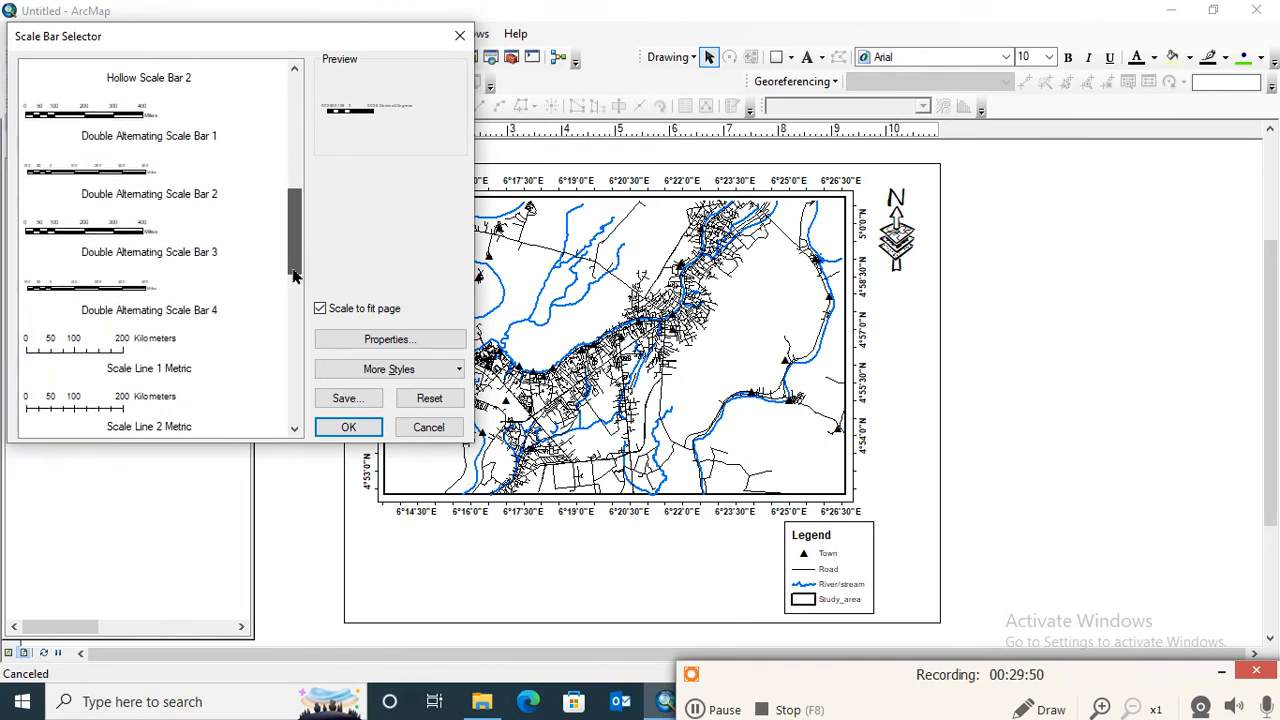
pyautogui.click(113, 318)
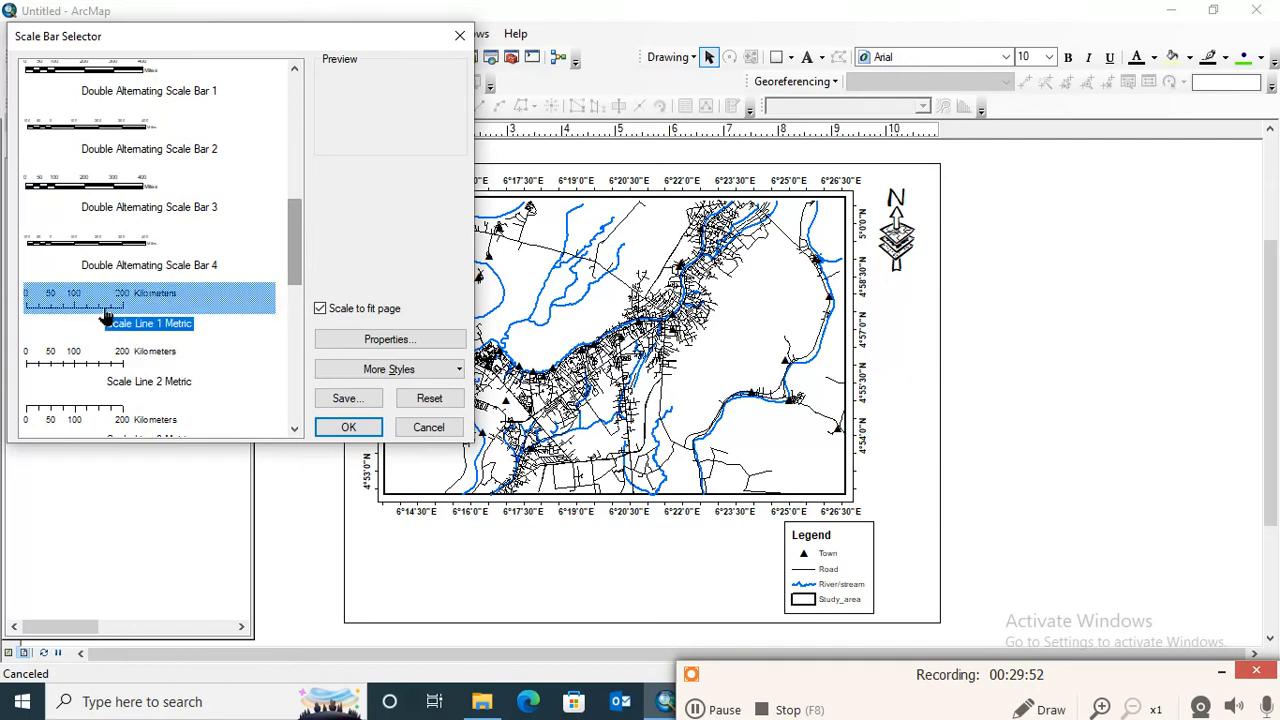
pyautogui.click(345, 425)
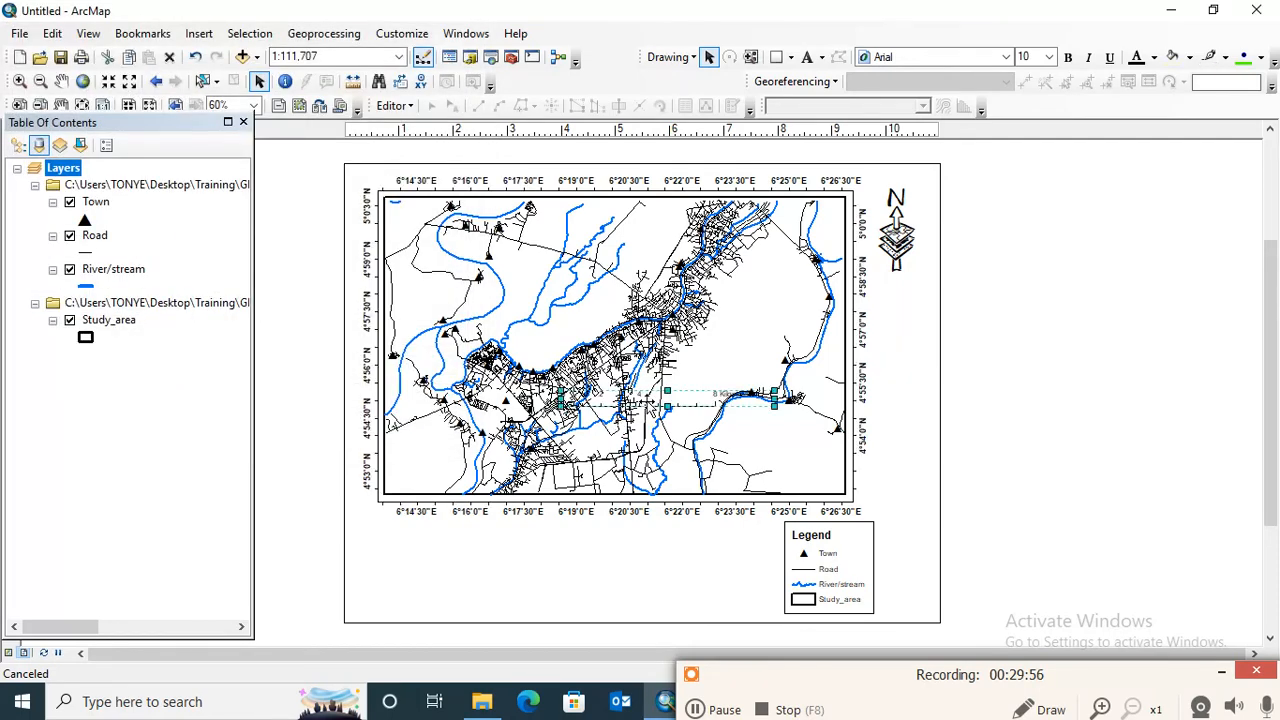
pyautogui.moveTo(648, 400); pyautogui.dragTo(594, 558)
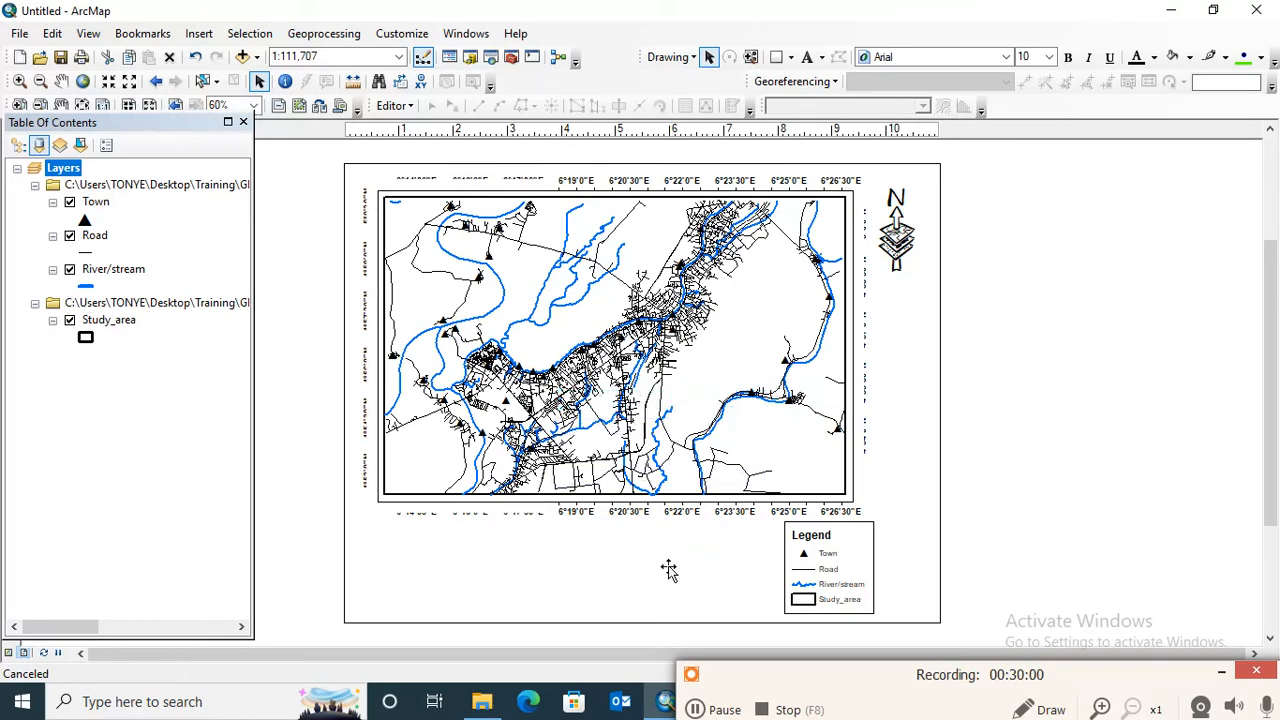
pyautogui.click(1010, 397)
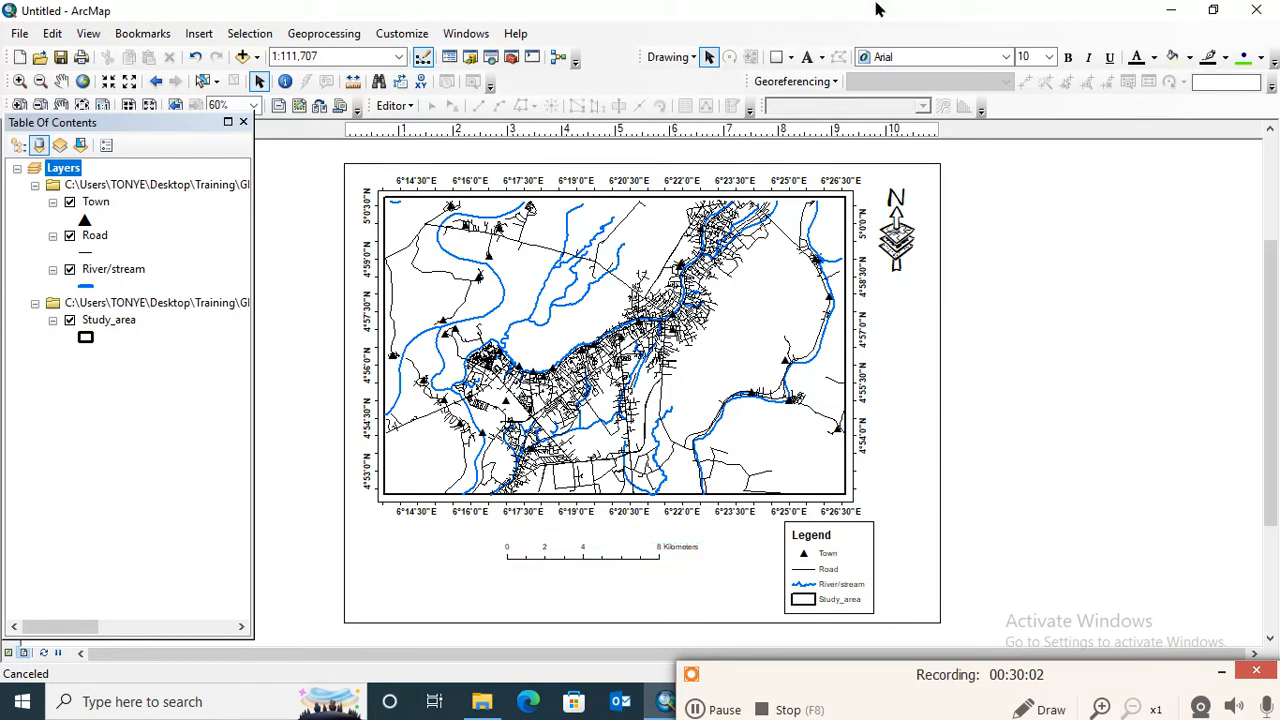
# - Insert an Absolute Scale text and place it centrally below the scale bar
pyautogui.click(199, 33)
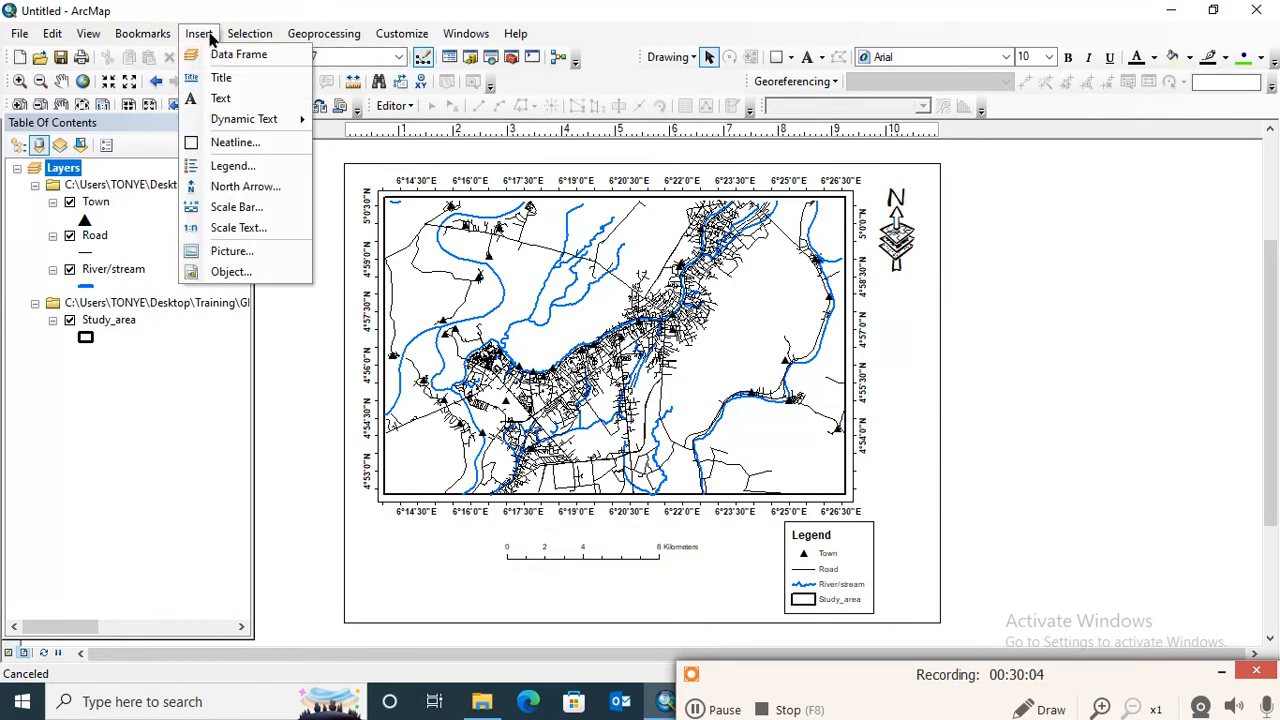
pyautogui.click(242, 232)
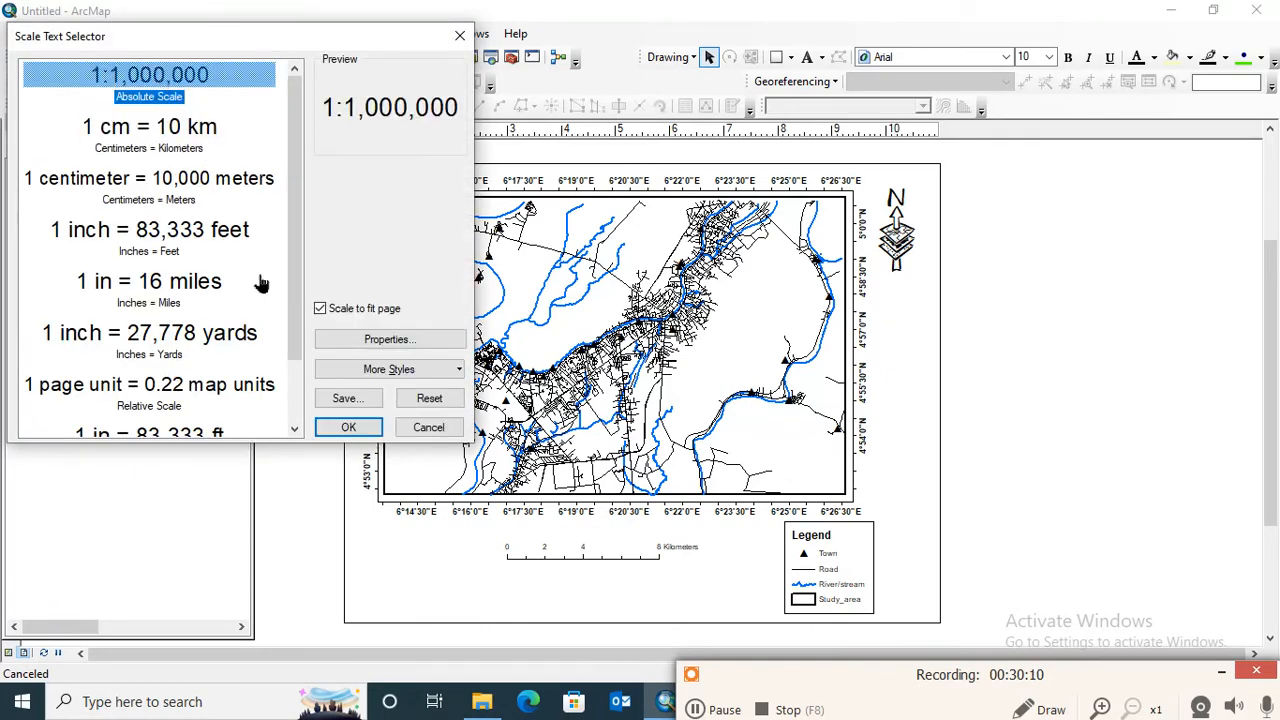
pyautogui.click(346, 427)
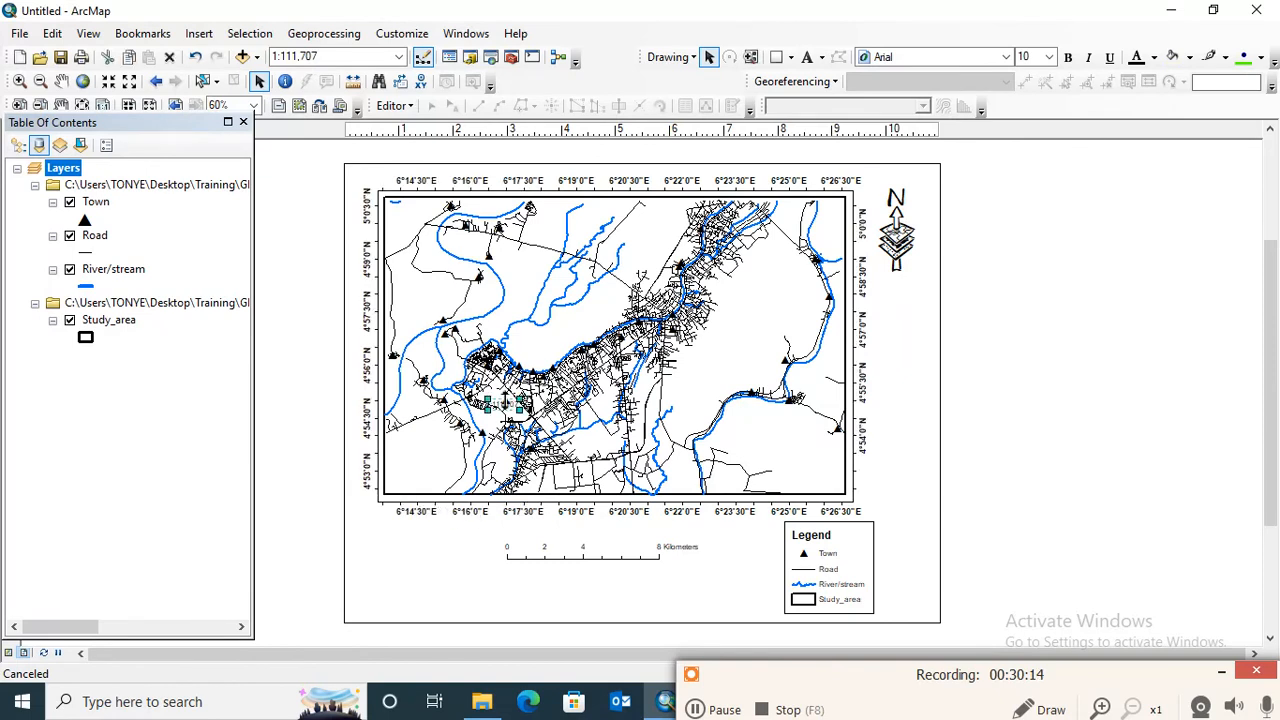
pyautogui.moveTo(505, 404); pyautogui.dragTo(577, 584)
pyautogui.press('Delete')
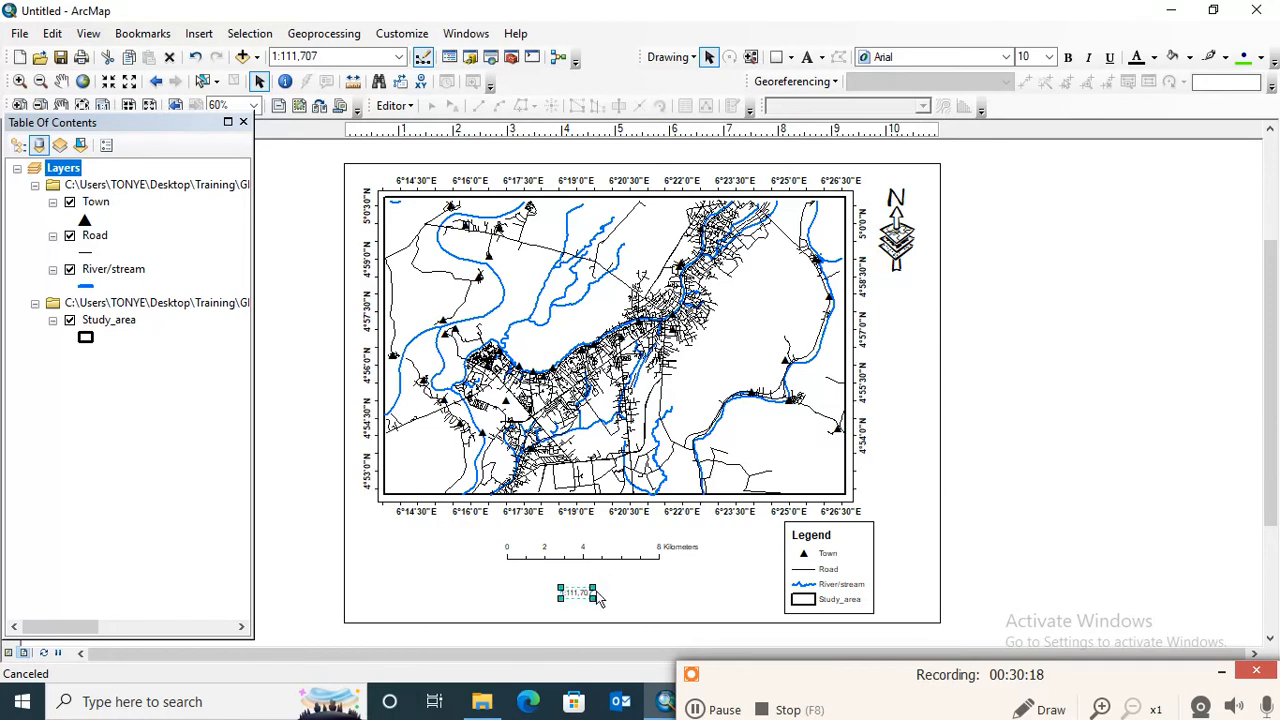
pyautogui.click(647, 593)
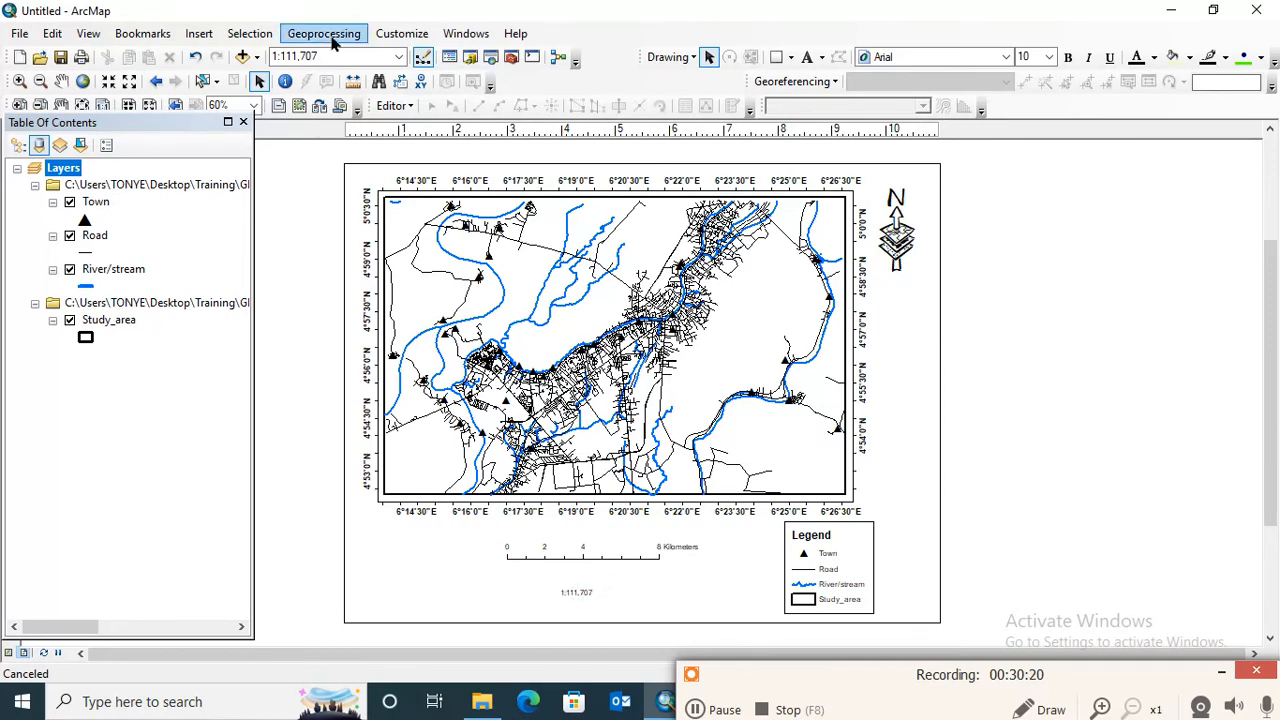
# - Set the map scale to 1:110,000
pyautogui.click(296, 57)
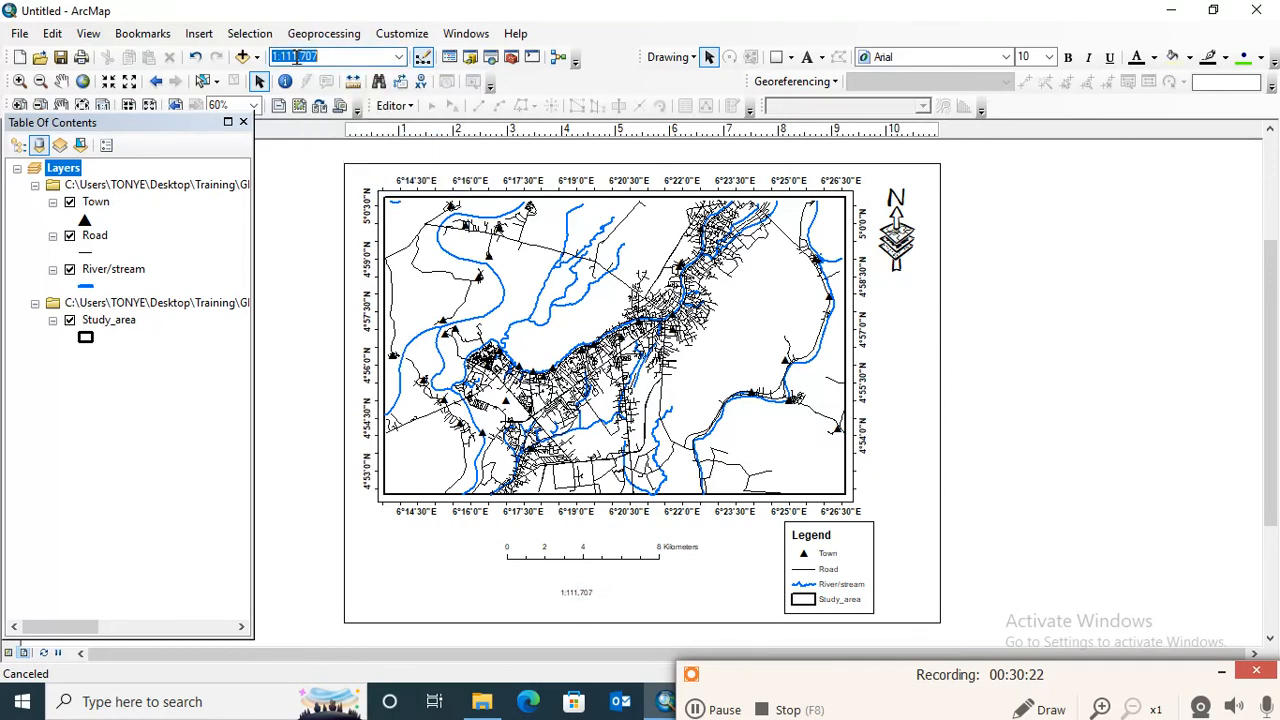
pyautogui.click(296, 60)
pyautogui.press('BackSpace')
pyautogui.press('BackSpace')
pyautogui.press('Return')
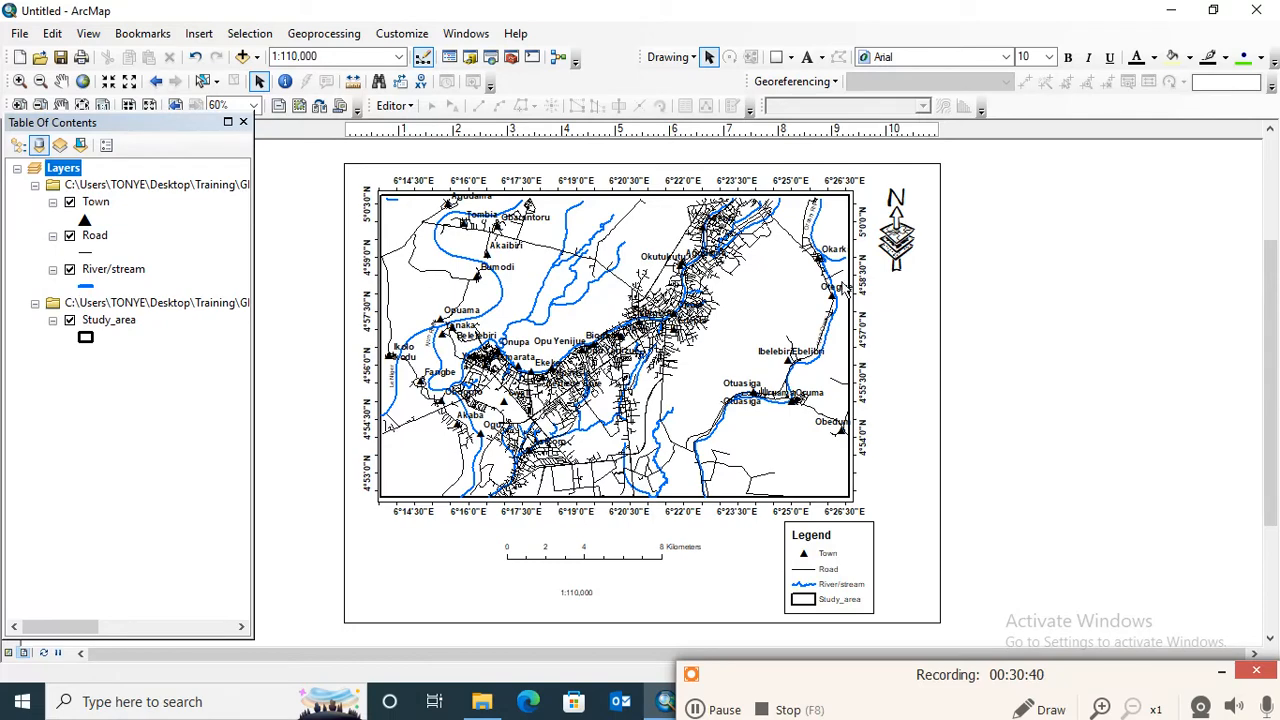
# - Insert the Coordinate System dynamic text and place it in the page's lower-left corner, beside the scale text
pyautogui.click(199, 35)
pyautogui.moveTo(236, 122)
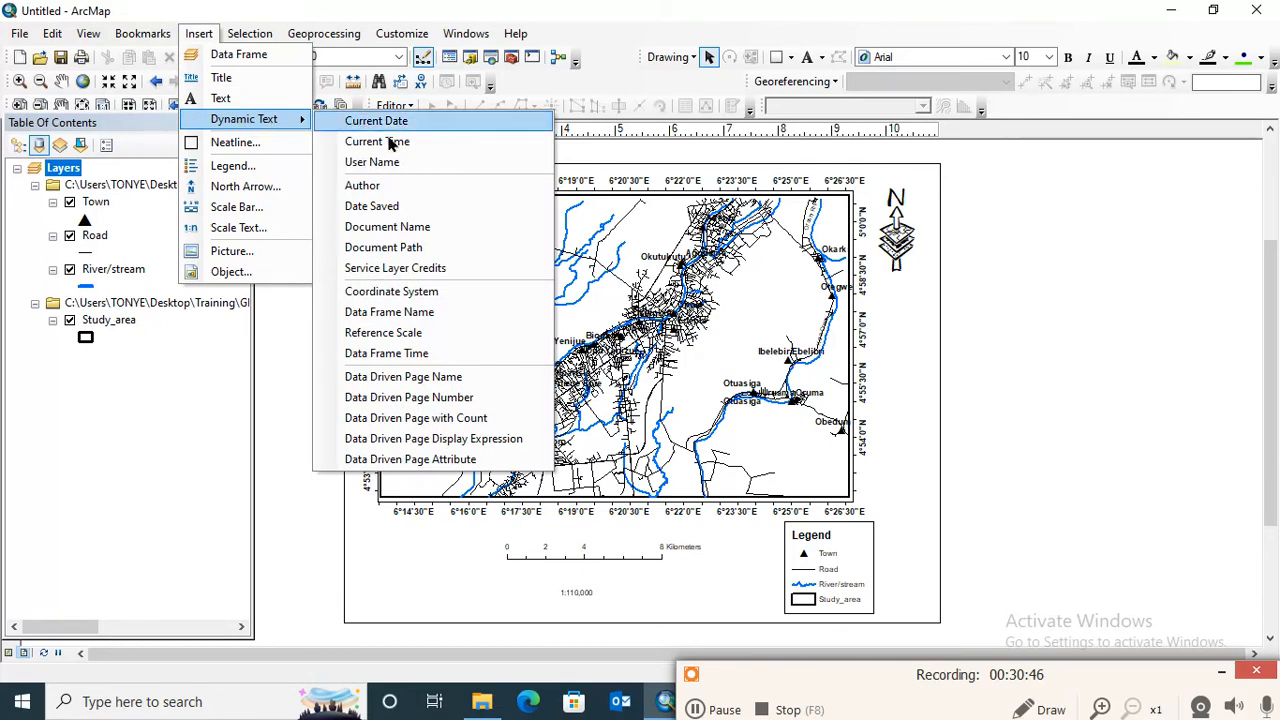
pyautogui.click(430, 291)
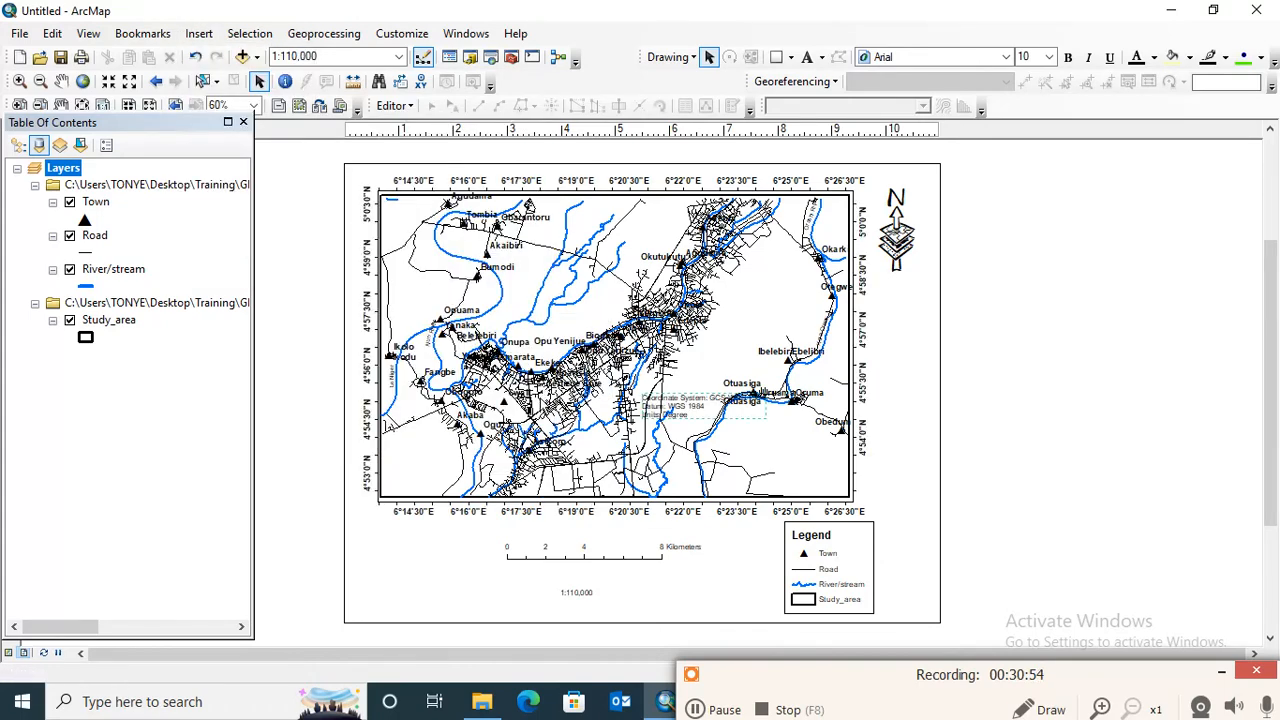
pyautogui.moveTo(690, 408); pyautogui.dragTo(441, 602)
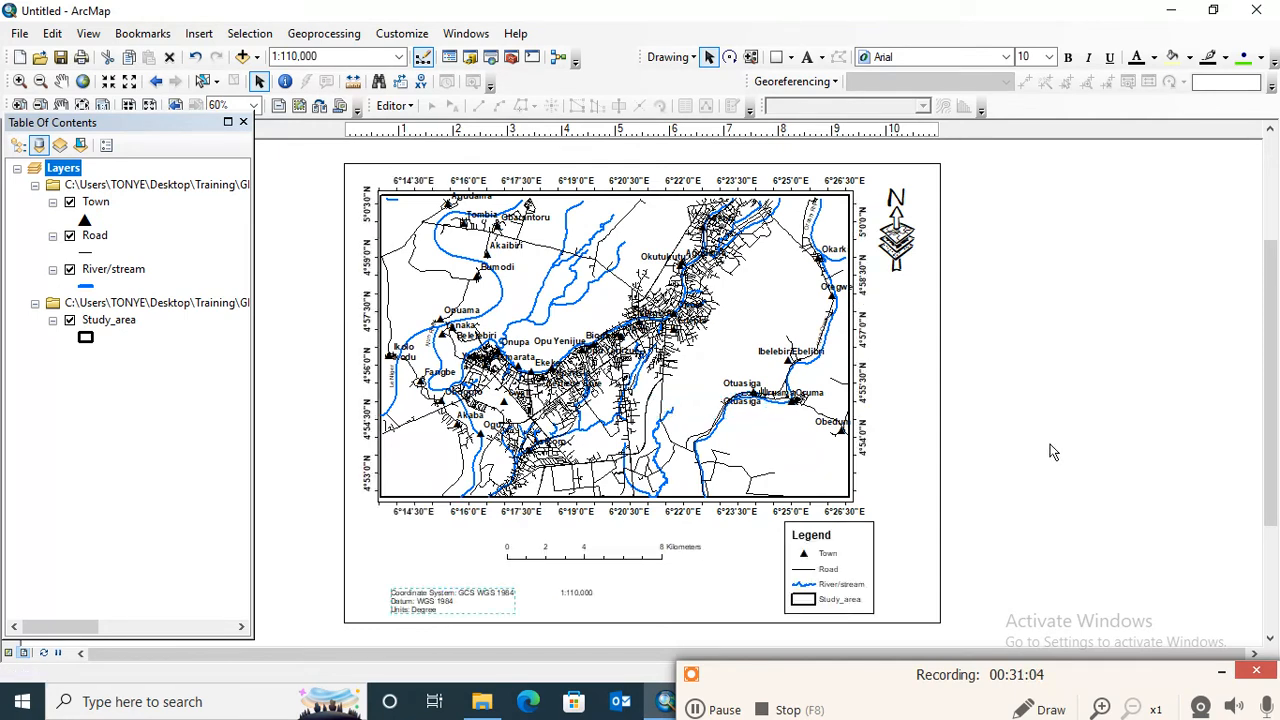
# - Insert the Current Date dynamic text and place it in the page's lower-right corner, beside the legend
pyautogui.click(199, 34)
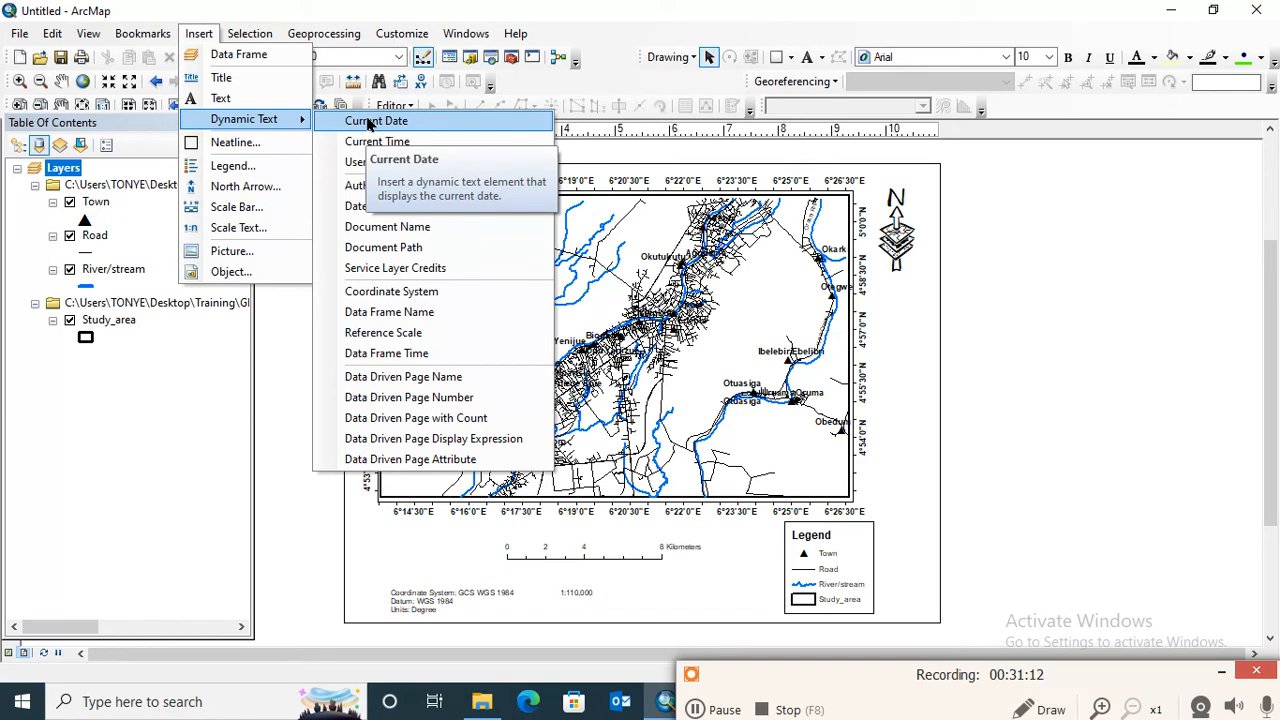
pyautogui.click(370, 122)
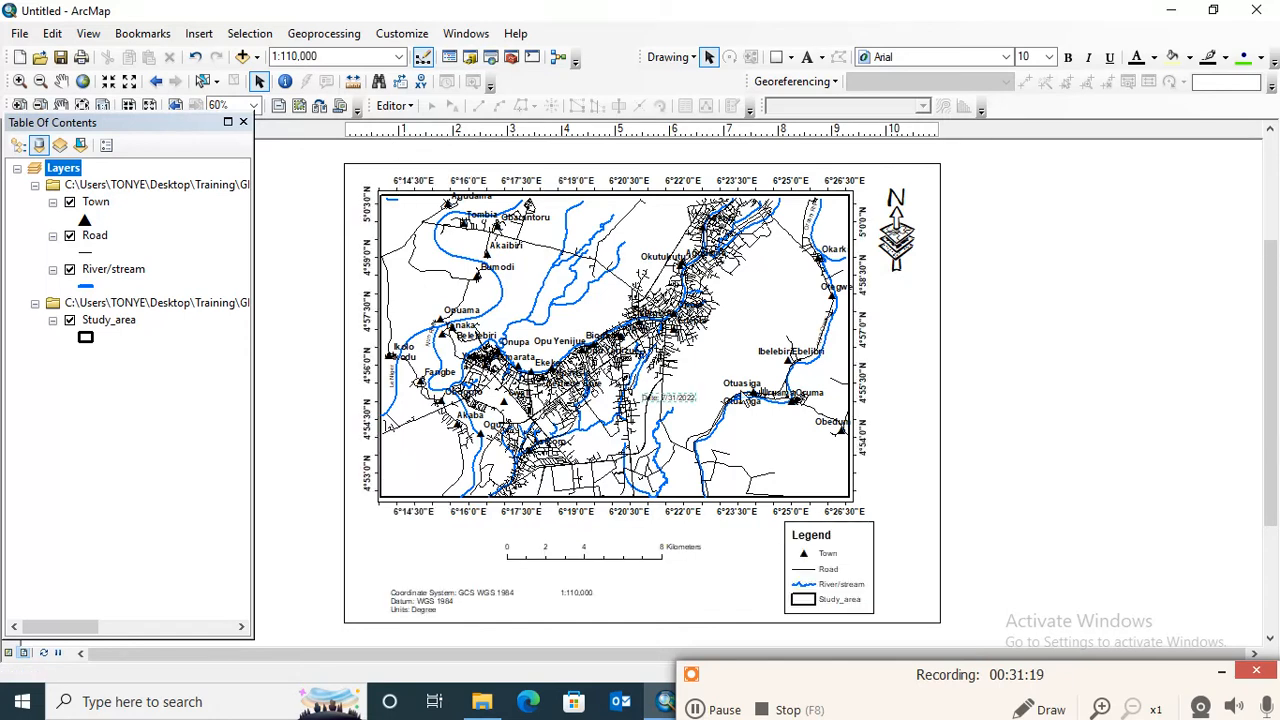
pyautogui.moveTo(695, 402); pyautogui.dragTo(919, 612)
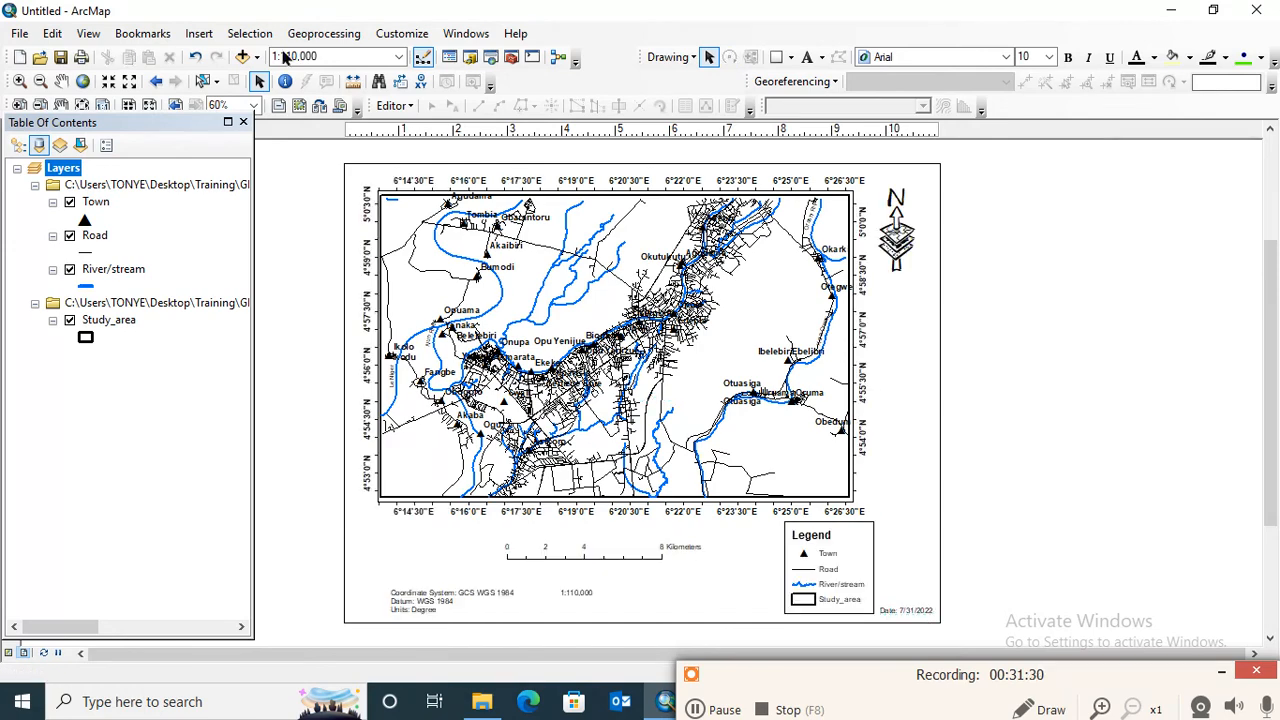
# - Insert the Current Time dynamic text and place it directly above the date text, beside the legend
pyautogui.click(196, 37)
pyautogui.moveTo(282, 118)
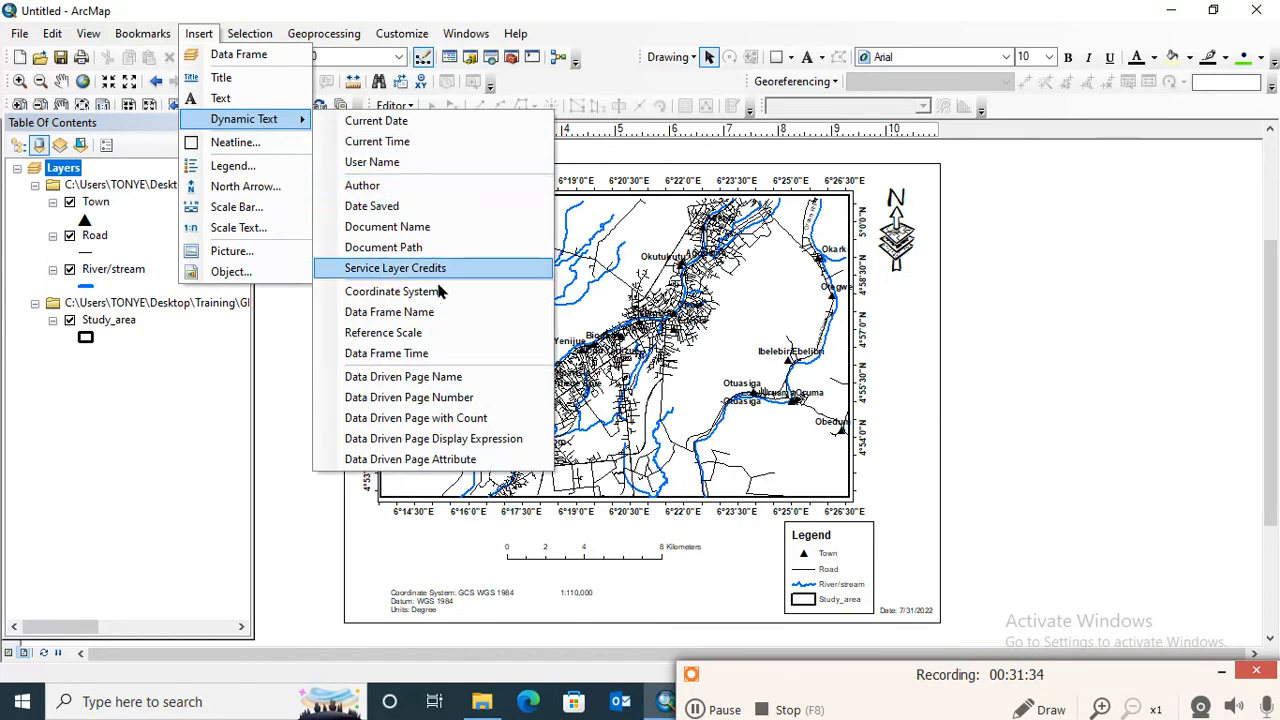
pyautogui.click(388, 145)
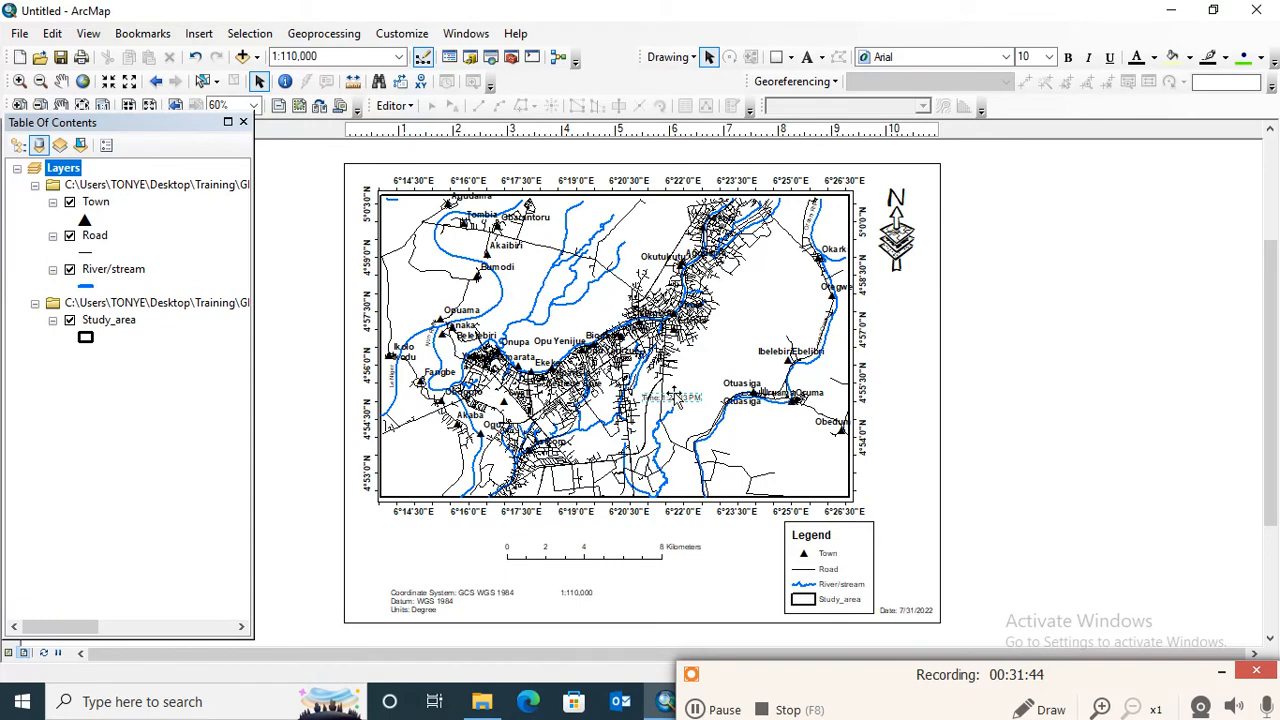
pyautogui.moveTo(673, 393); pyautogui.dragTo(912, 602)
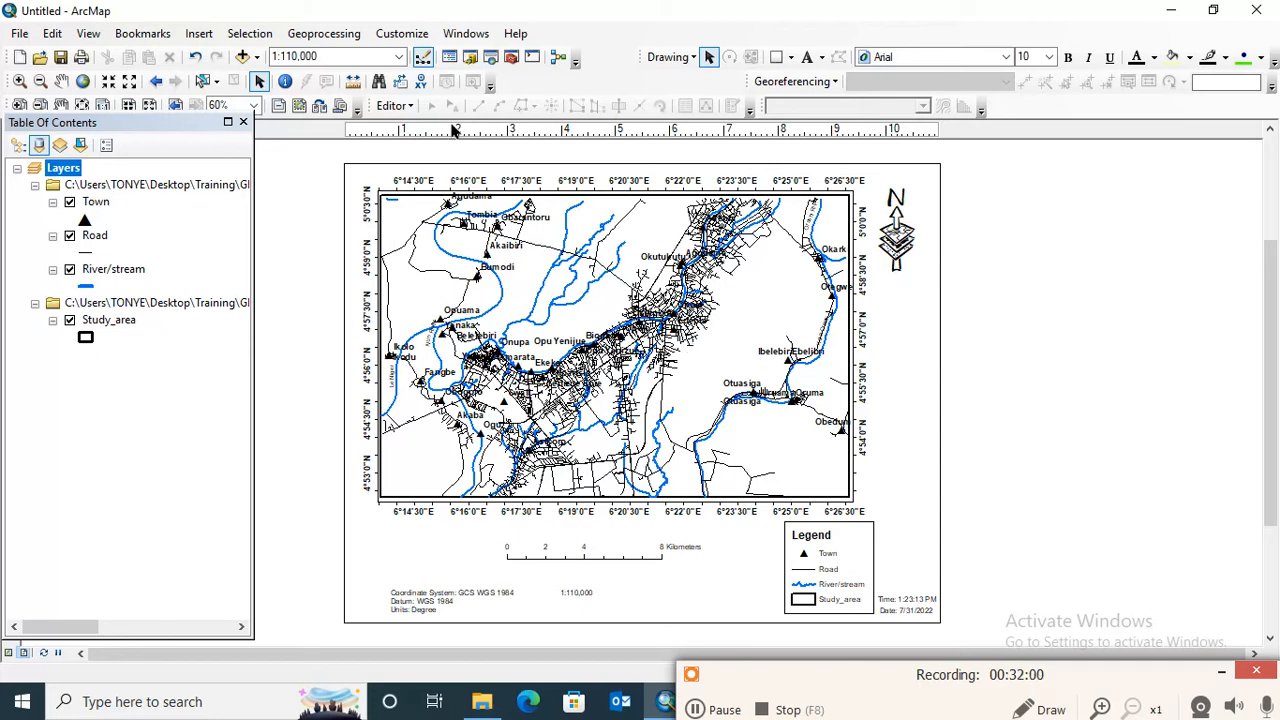
# - Draw a rectangle just inside the page edges around the whole layout, about 10.86 in wide and 8.35 in high
pyautogui.click(791, 58)
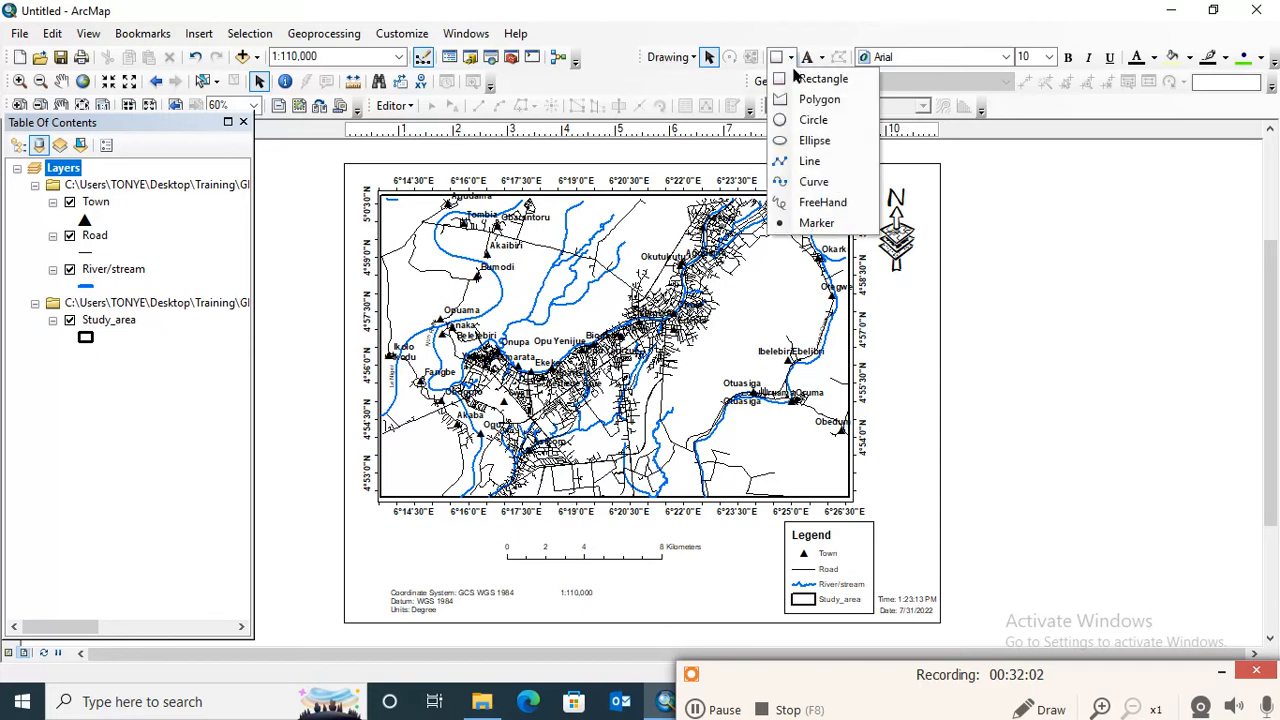
pyautogui.click(800, 80)
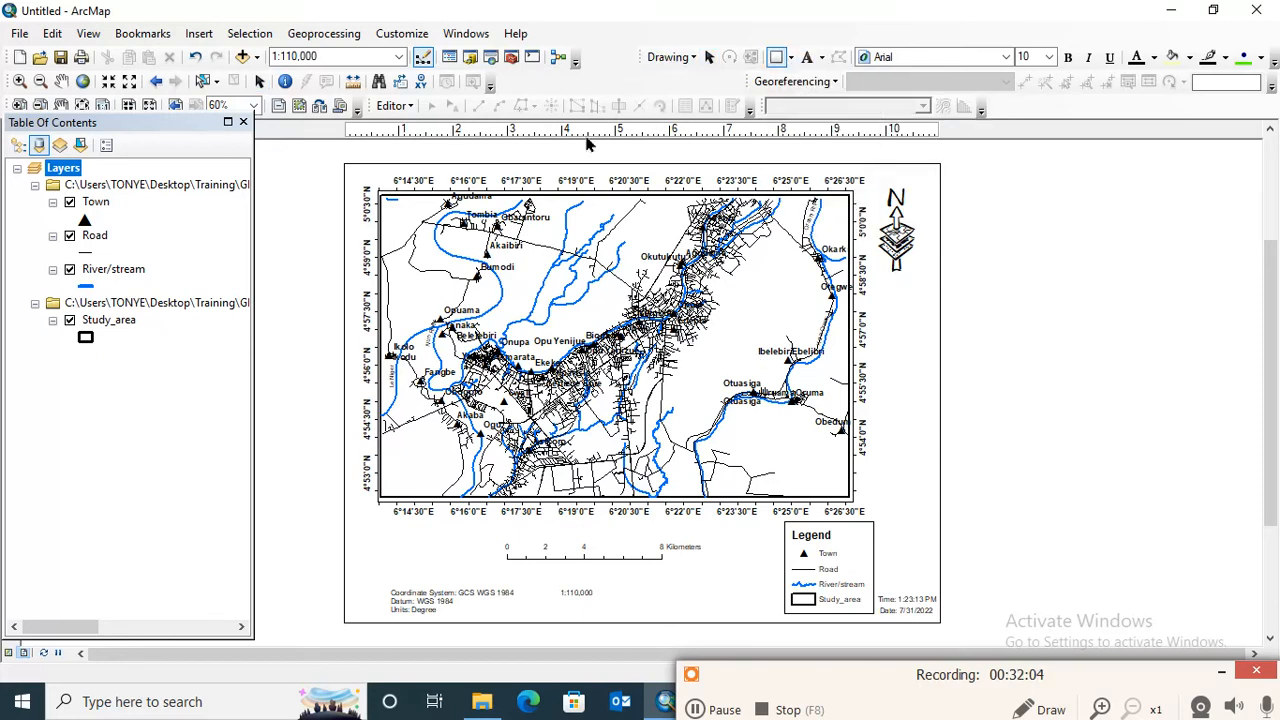
pyautogui.click(791, 58)
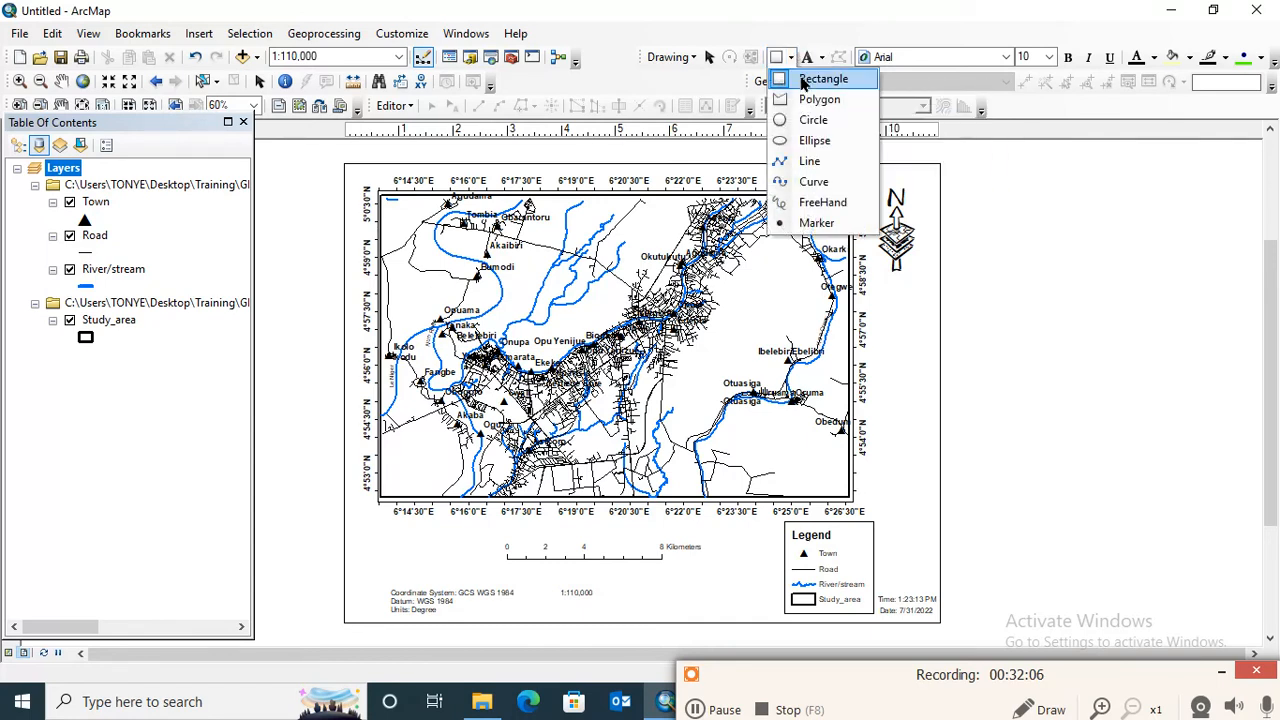
pyautogui.click(803, 79)
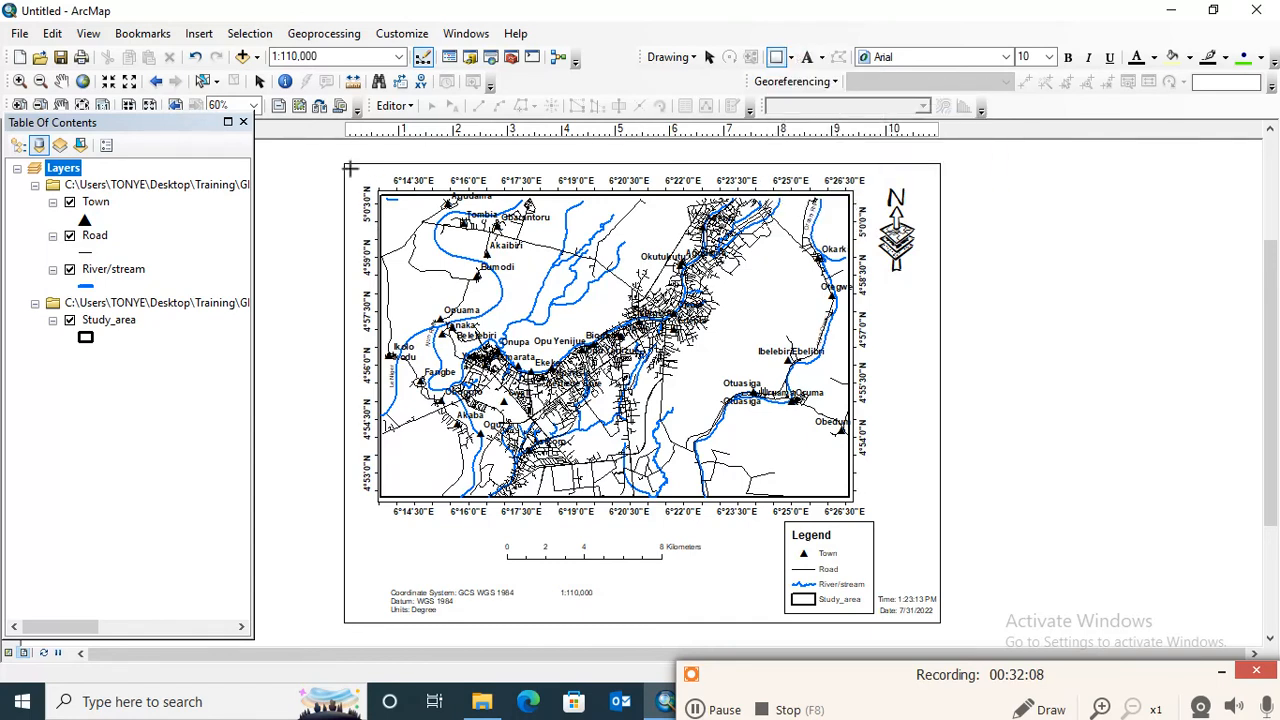
pyautogui.moveTo(349, 168); pyautogui.dragTo(937, 618)
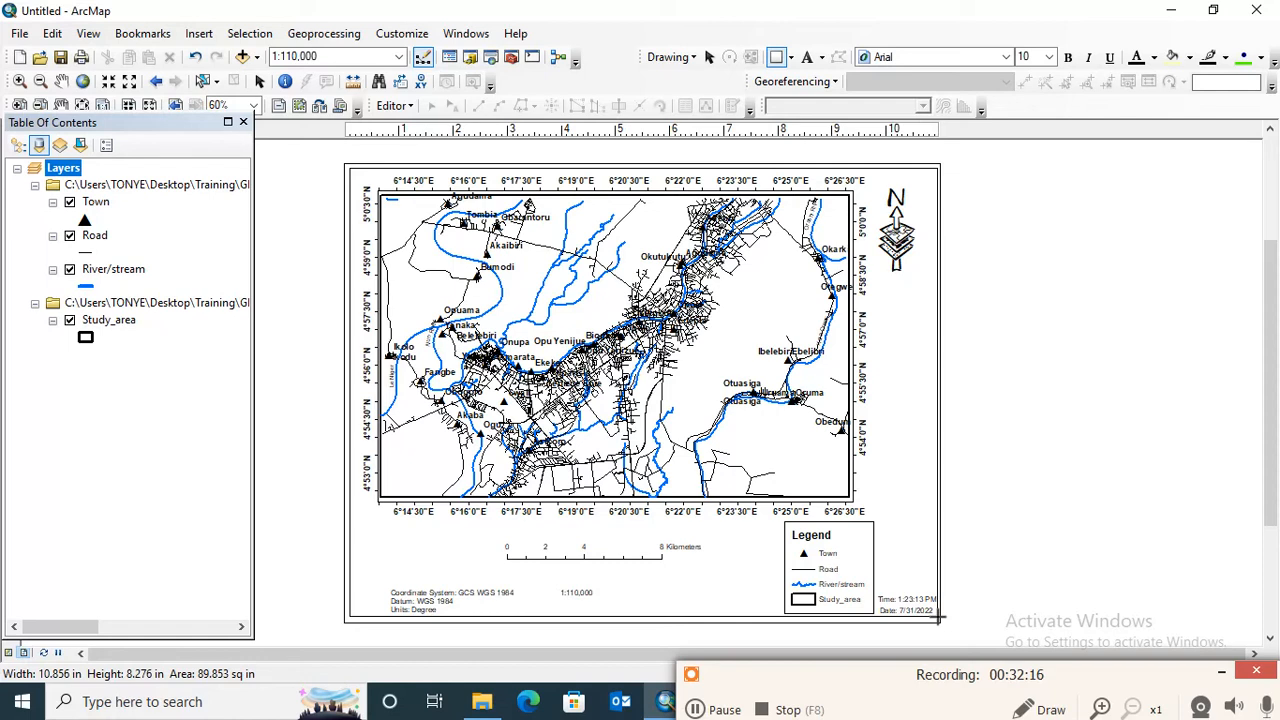
pyautogui.moveTo(937, 617); pyautogui.dragTo(920, 623)
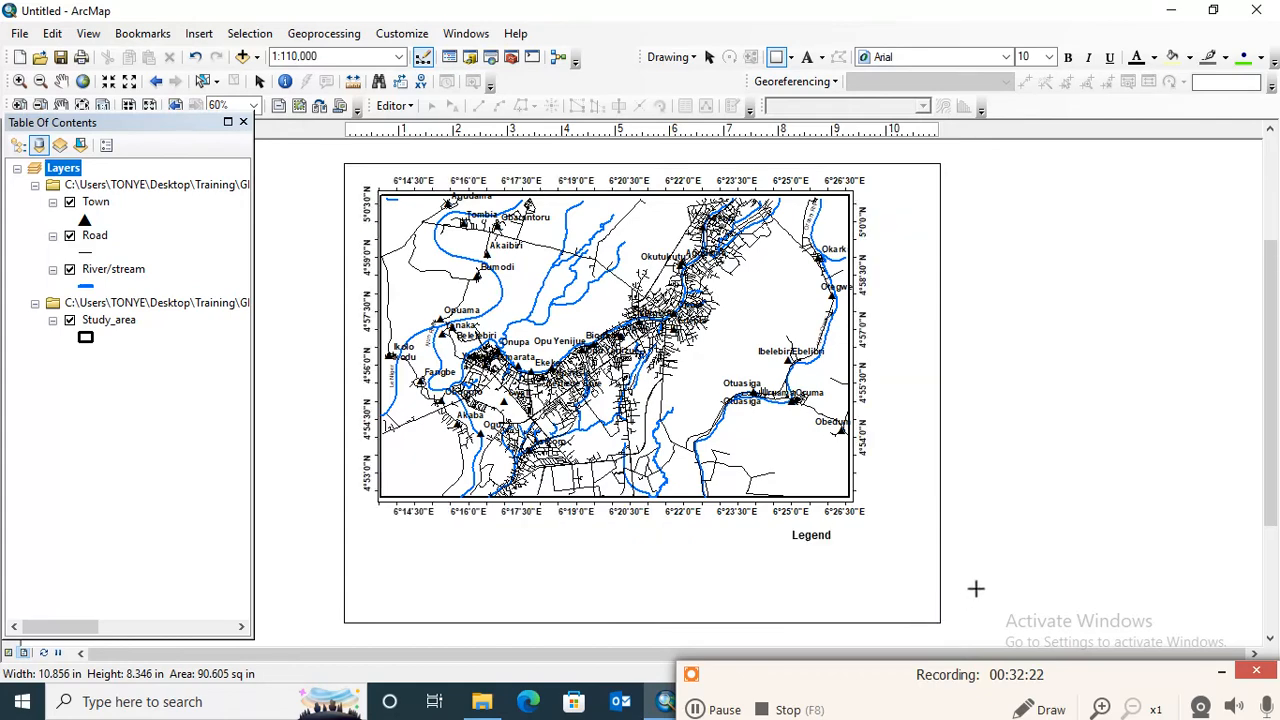
# - Format the border rectangle with no fill colour, a black outline and an outline width of 2
pyautogui.rightClick(621, 294)
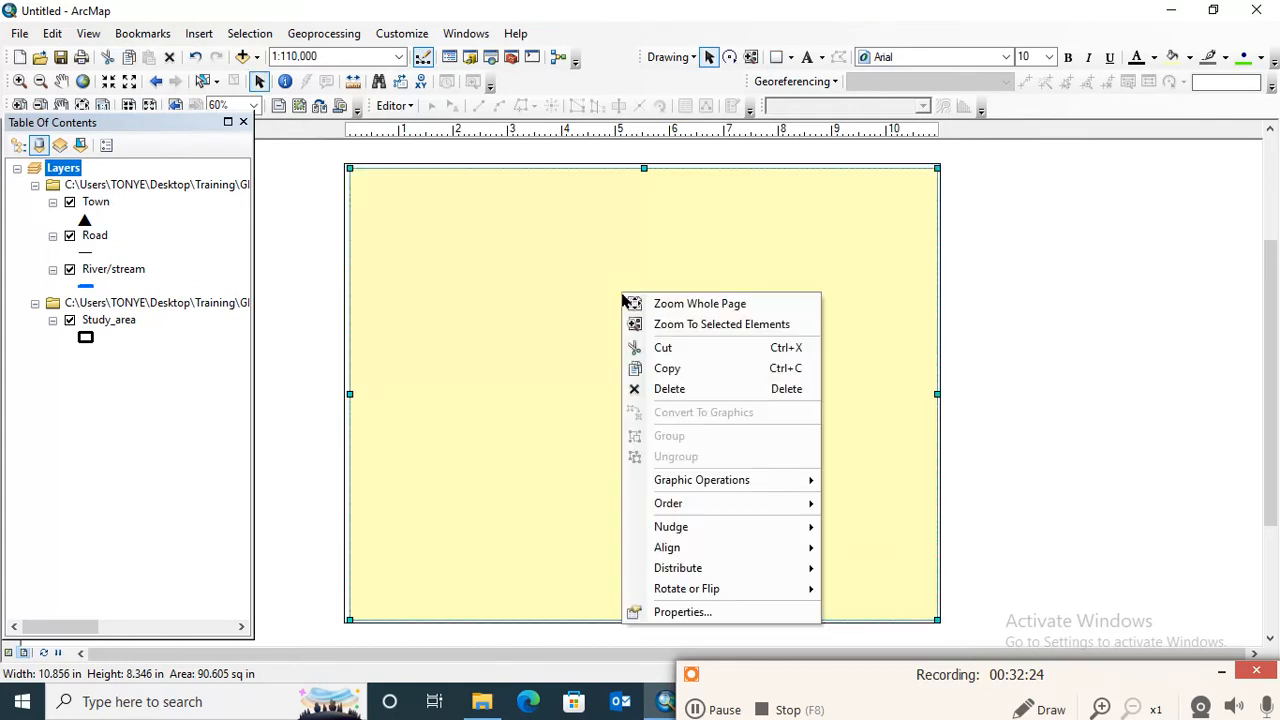
pyautogui.click(706, 612)
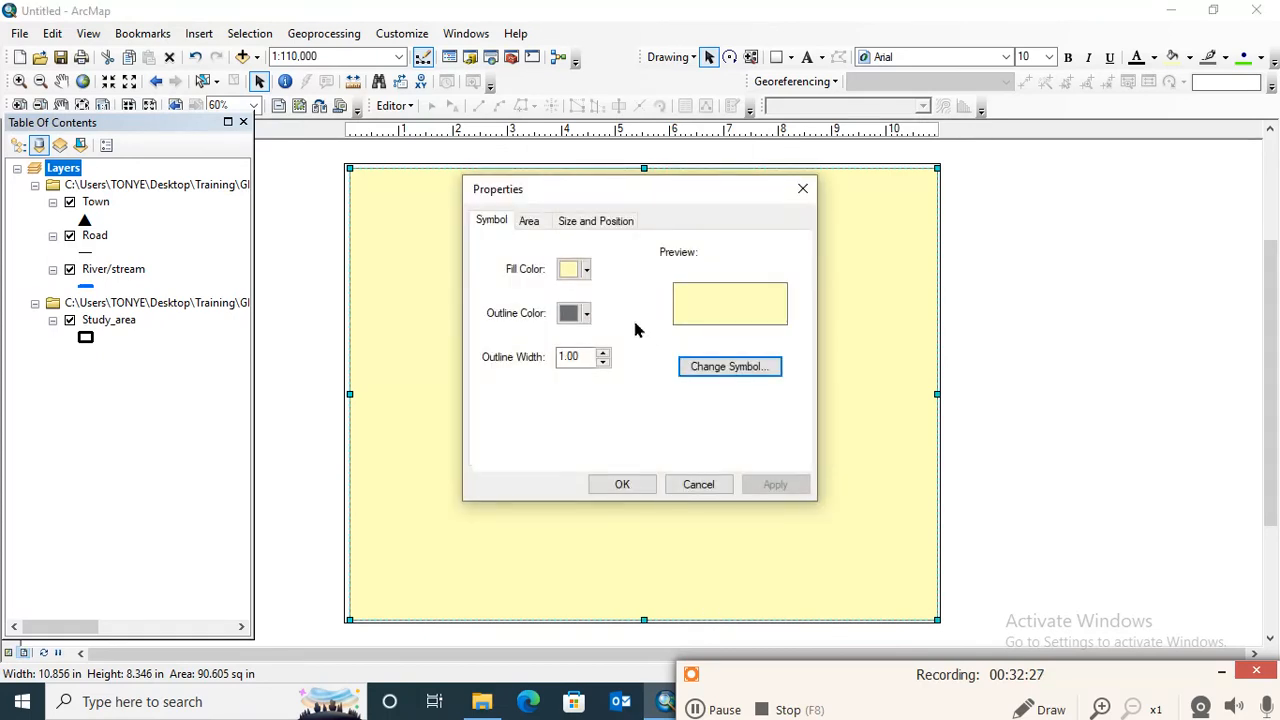
pyautogui.click(575, 270)
pyautogui.click(520, 296)
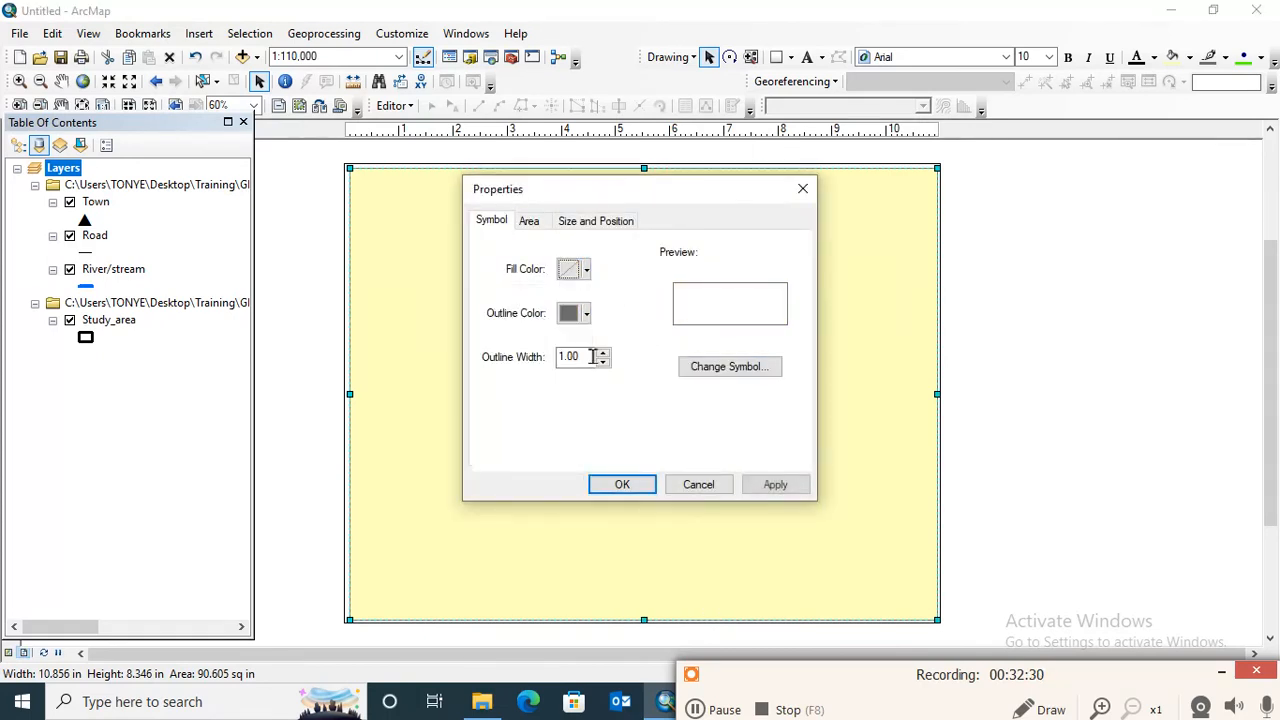
pyautogui.click(584, 316)
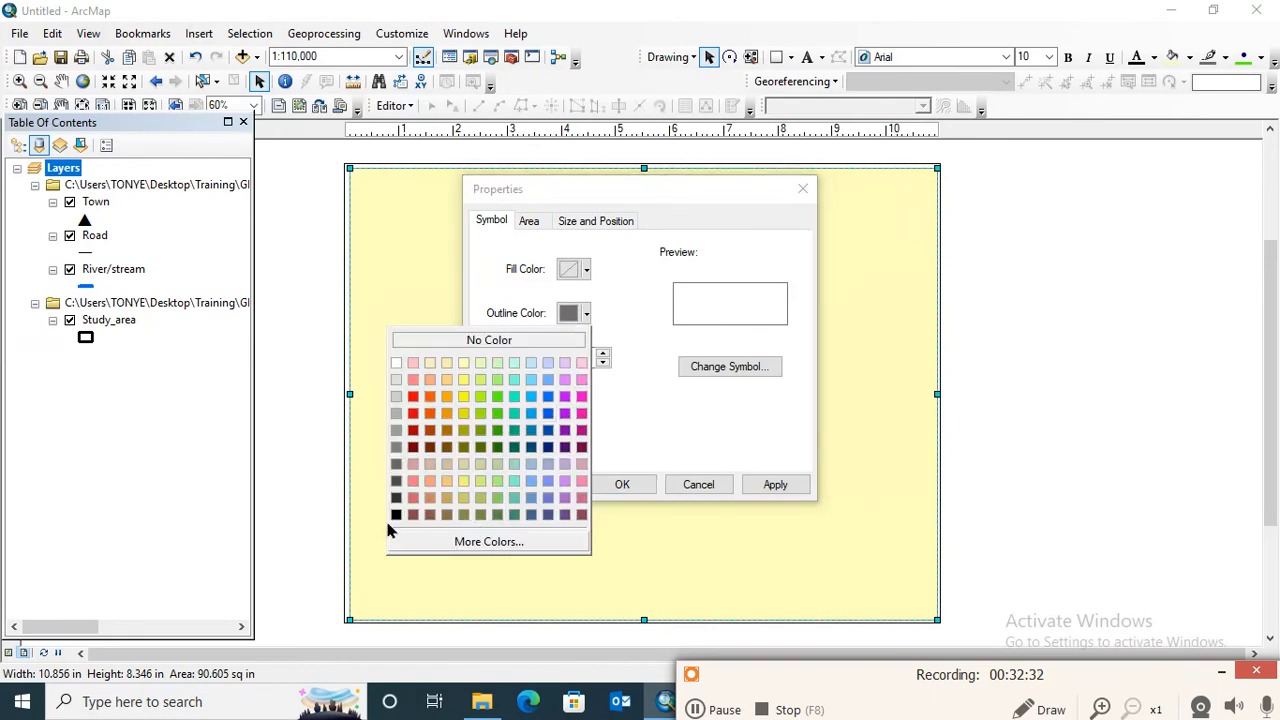
pyautogui.click(395, 518)
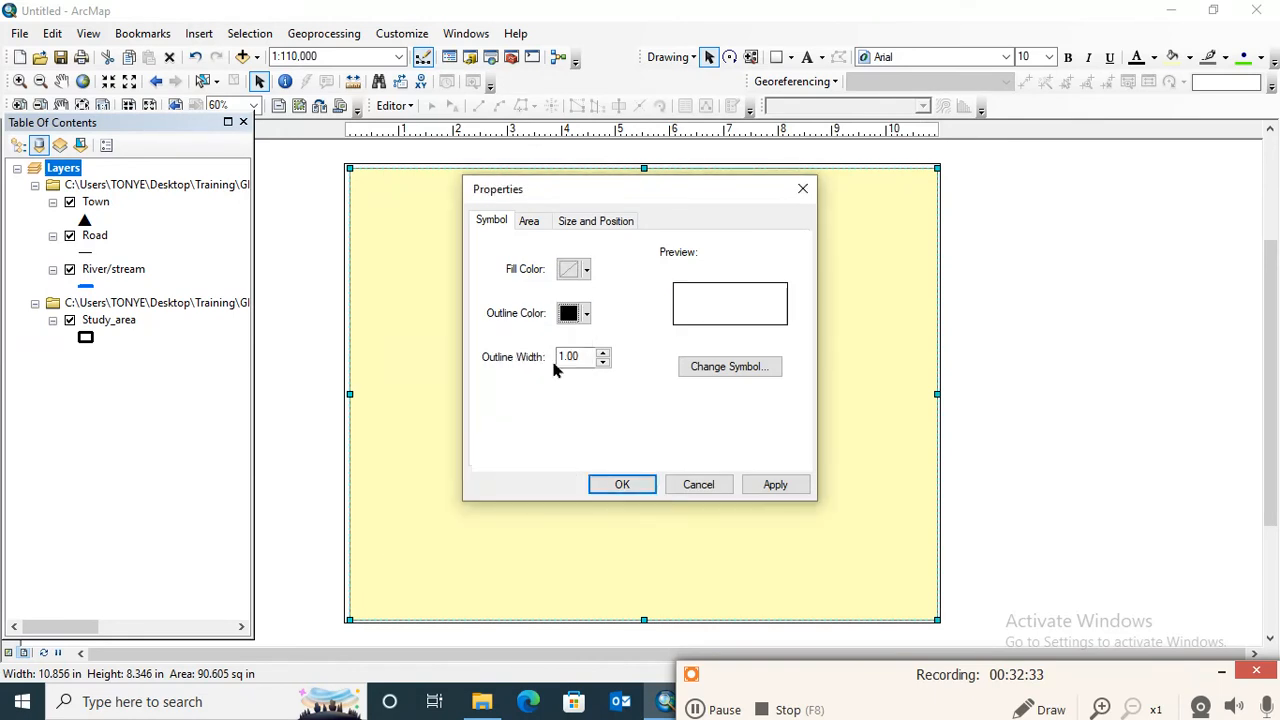
pyautogui.click(603, 353)
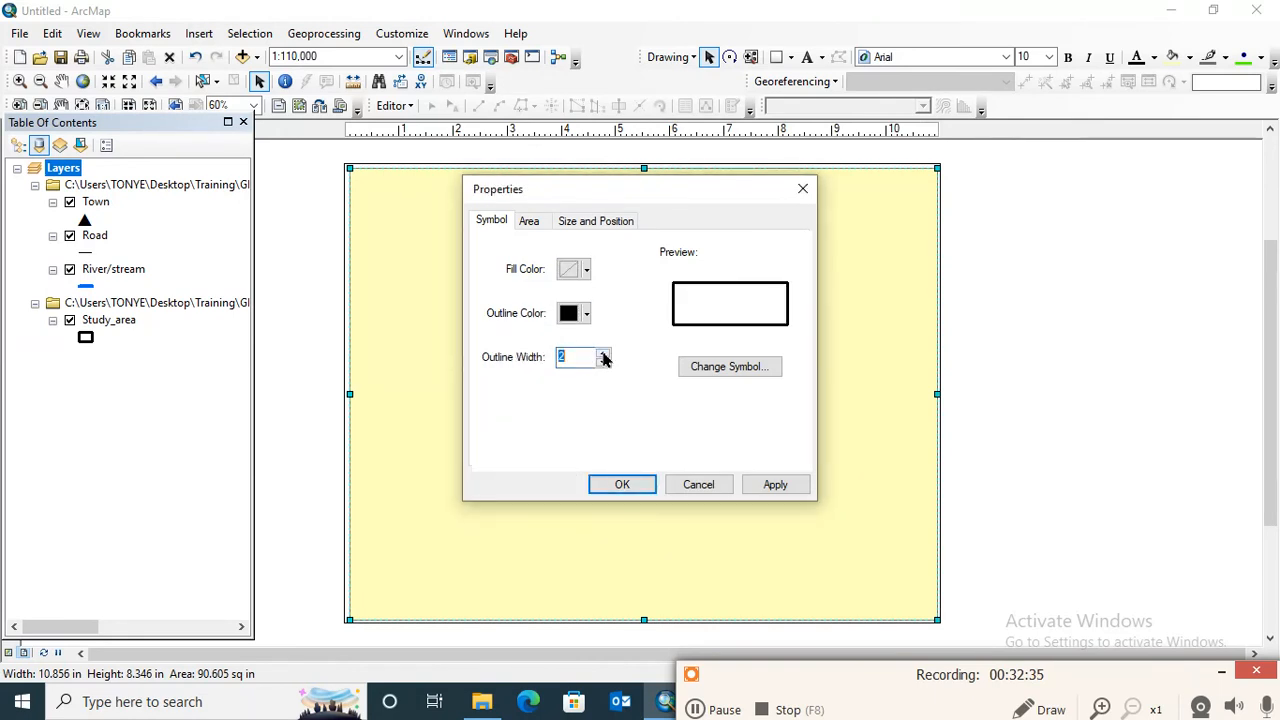
pyautogui.click(775, 485)
pyautogui.click(634, 487)
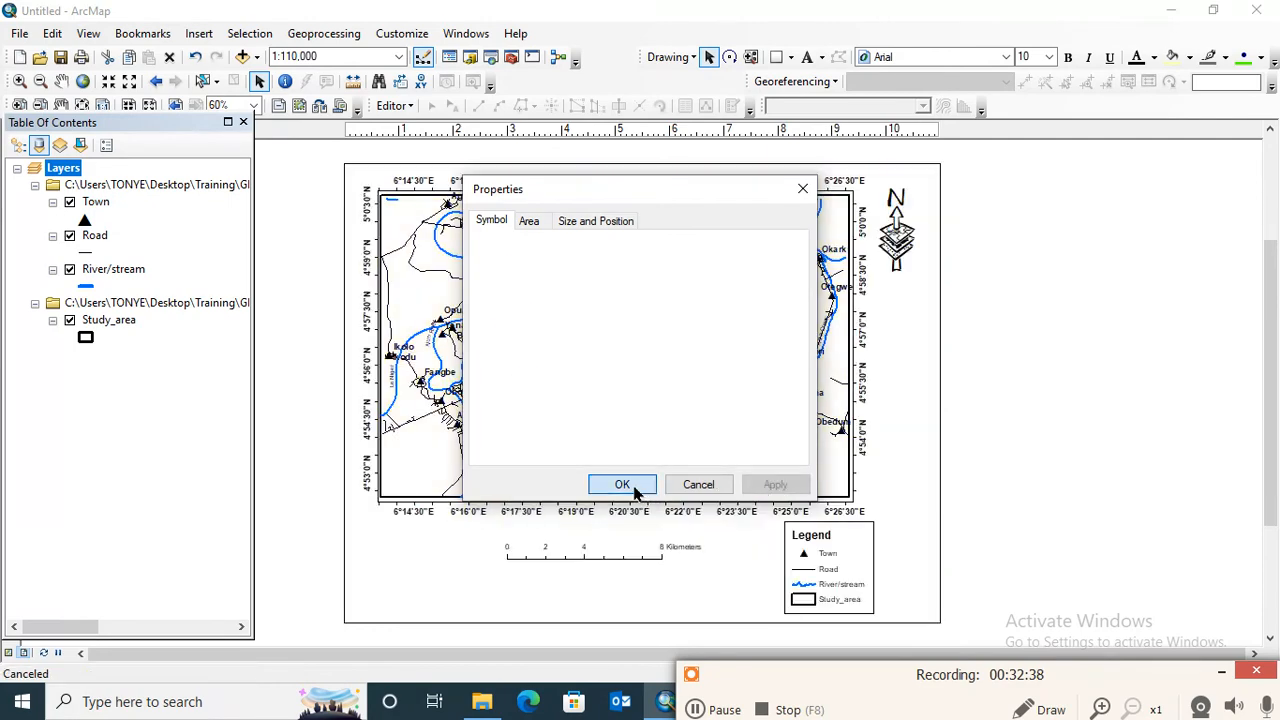
pyautogui.click(1025, 419)
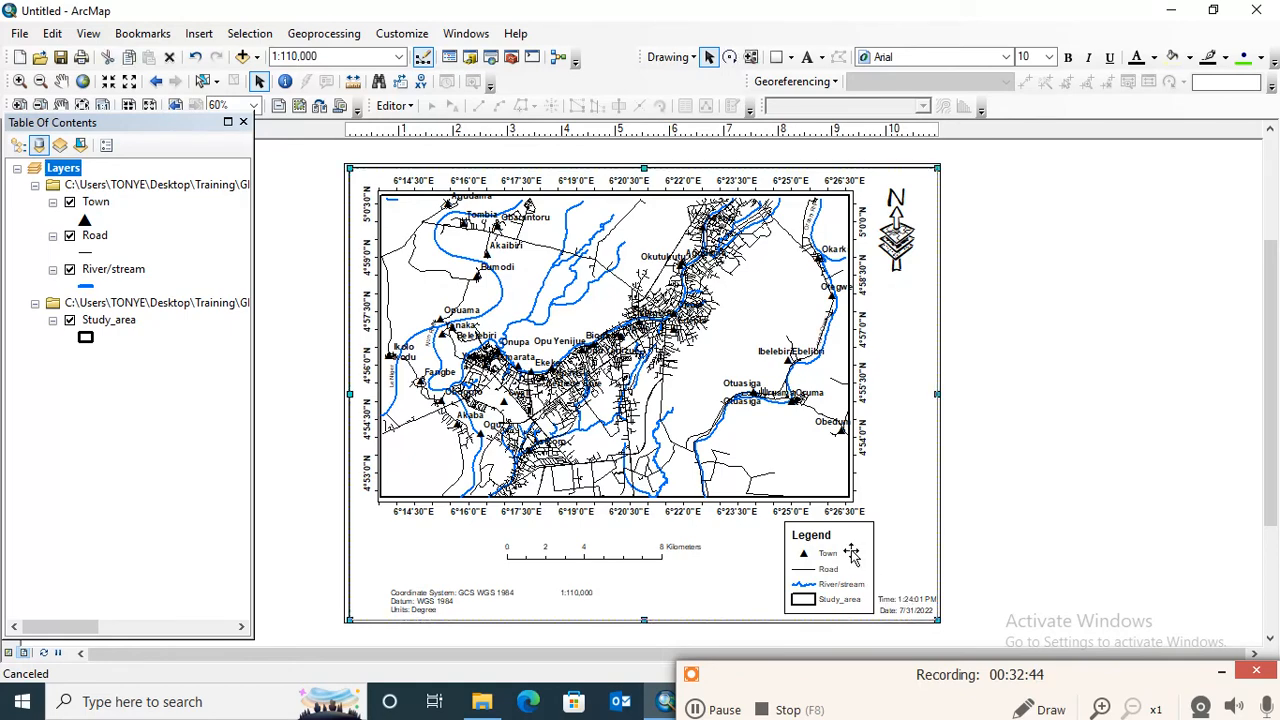
# - Move the legend slightly left and nudge the time text left, clear of the page border
pyautogui.moveTo(857, 555)
pyautogui.mouseDown()
pyautogui.moveTo(836, 557)
pyautogui.moveTo(878, 553)
pyautogui.mouseUp()
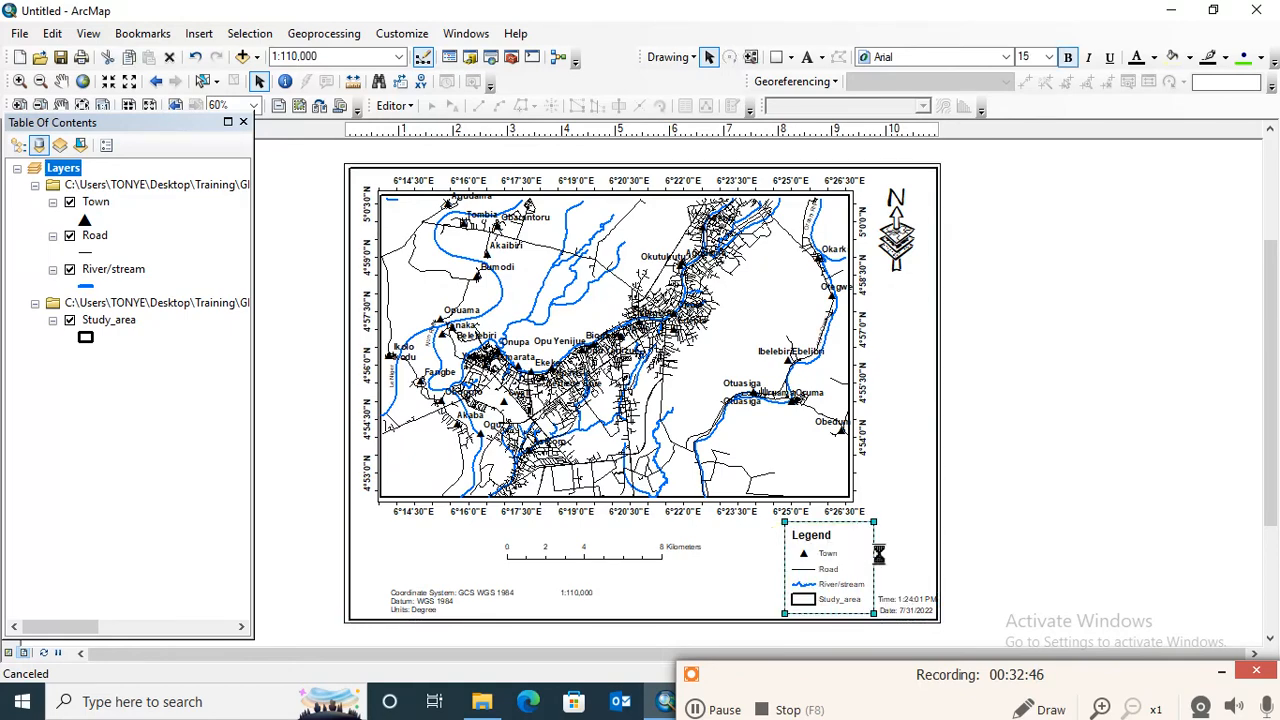
pyautogui.click(1068, 493)
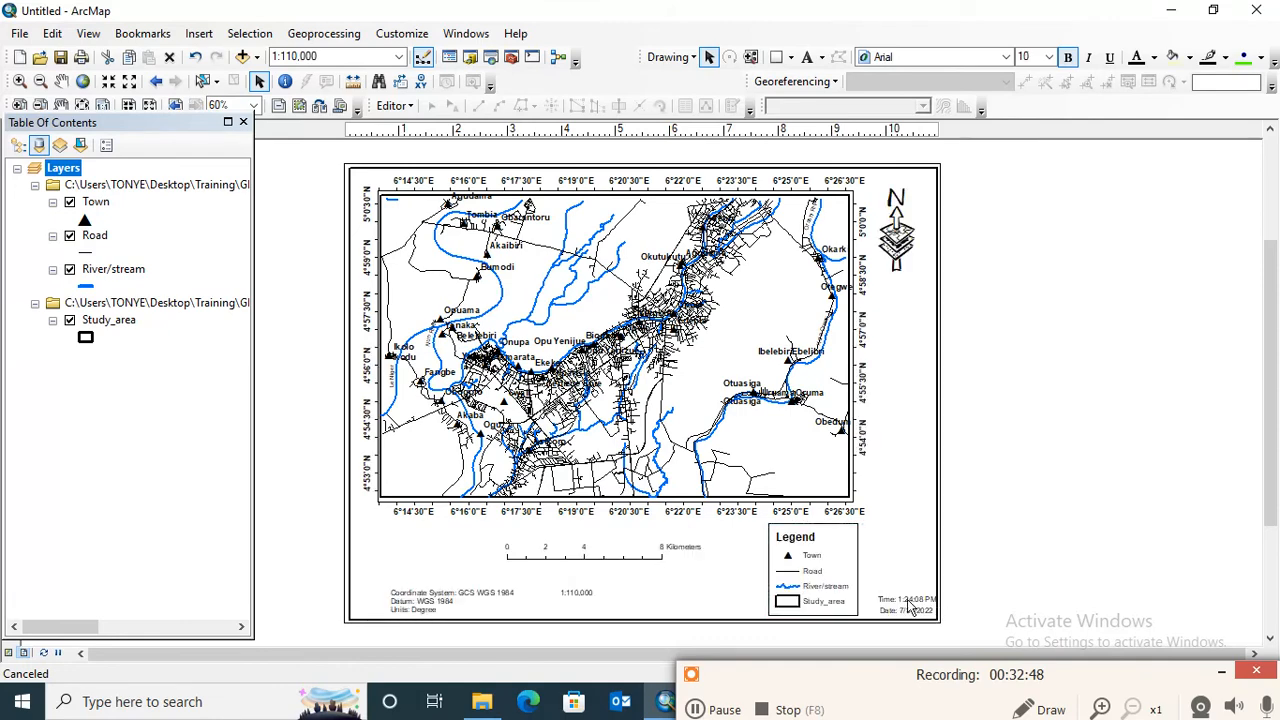
pyautogui.click(902, 606)
pyautogui.click(894, 600)
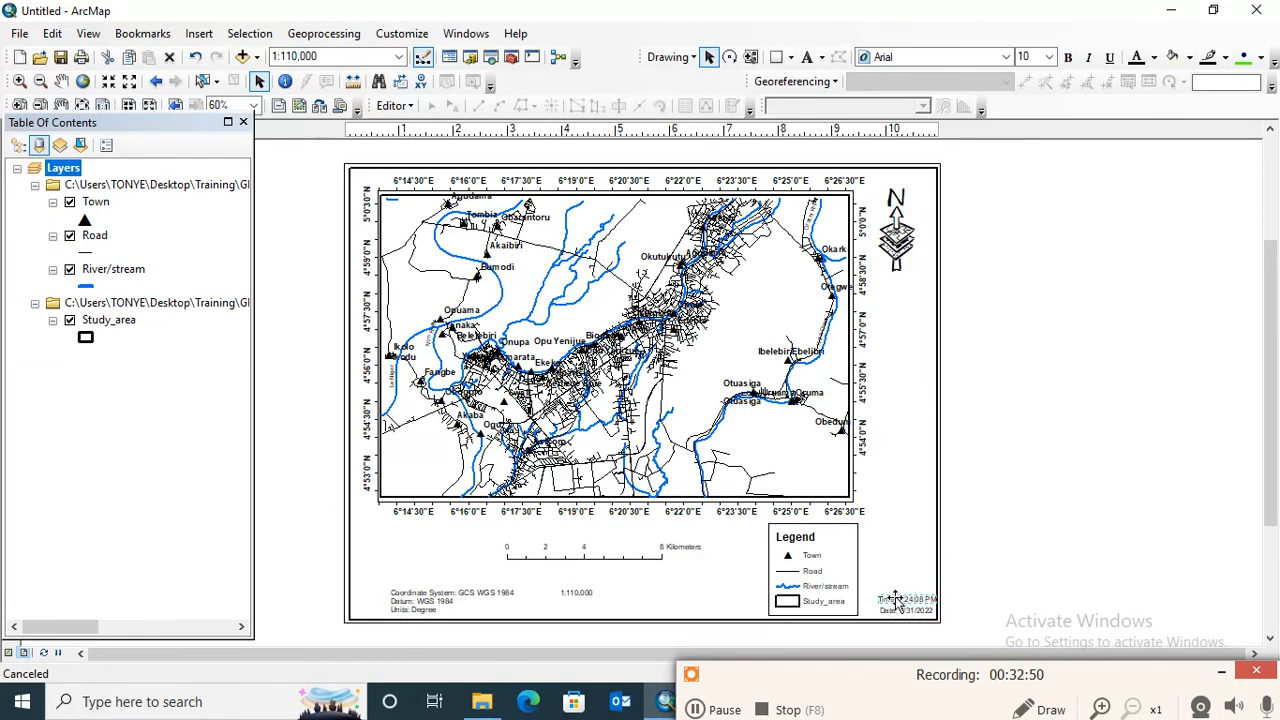
pyautogui.click(897, 604)
pyautogui.press('Delete')
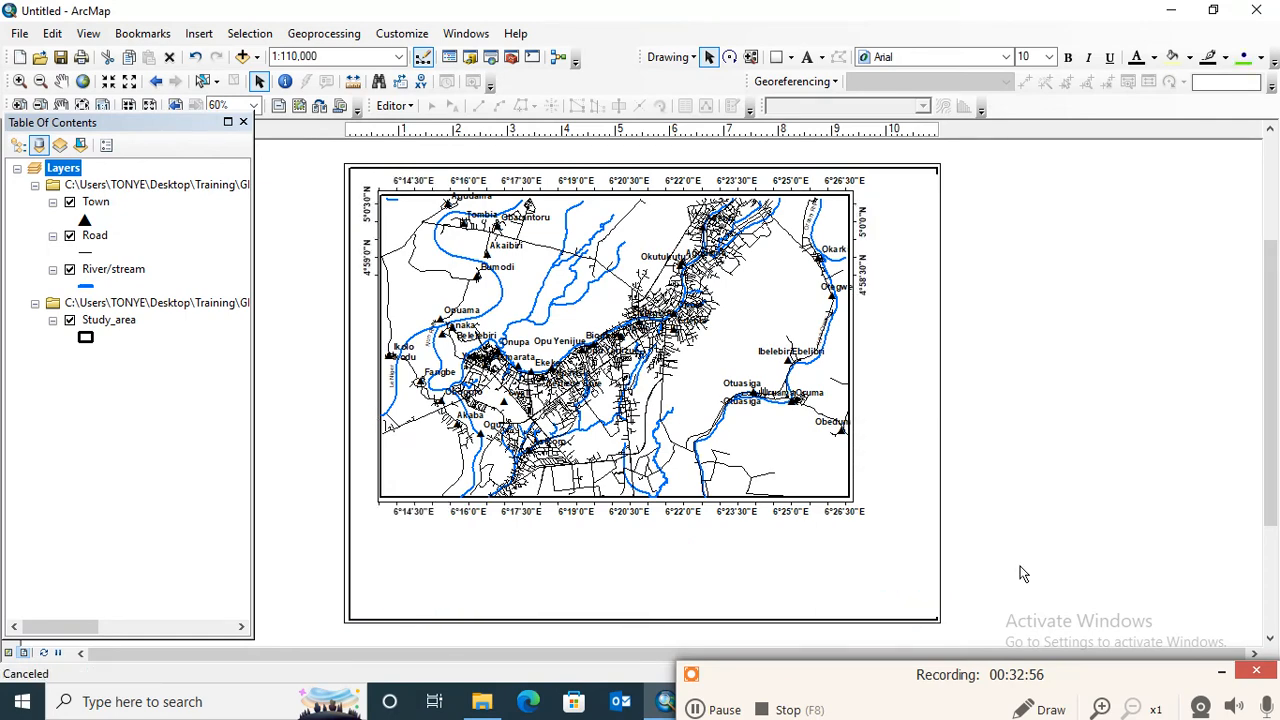
pyautogui.hotkey('ctrl', 'z')
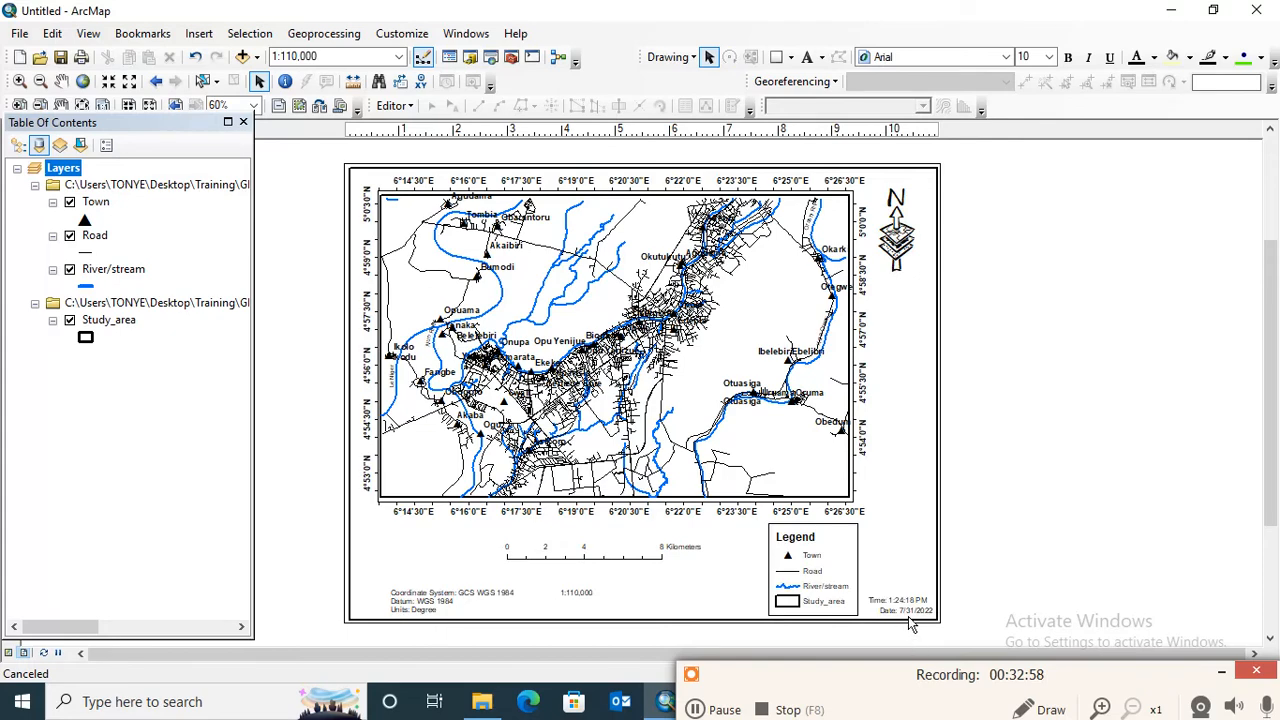
# - Shift the date text slightly left beneath the time text and move the border rectangle up and right, partly off the page
pyautogui.click(905, 617)
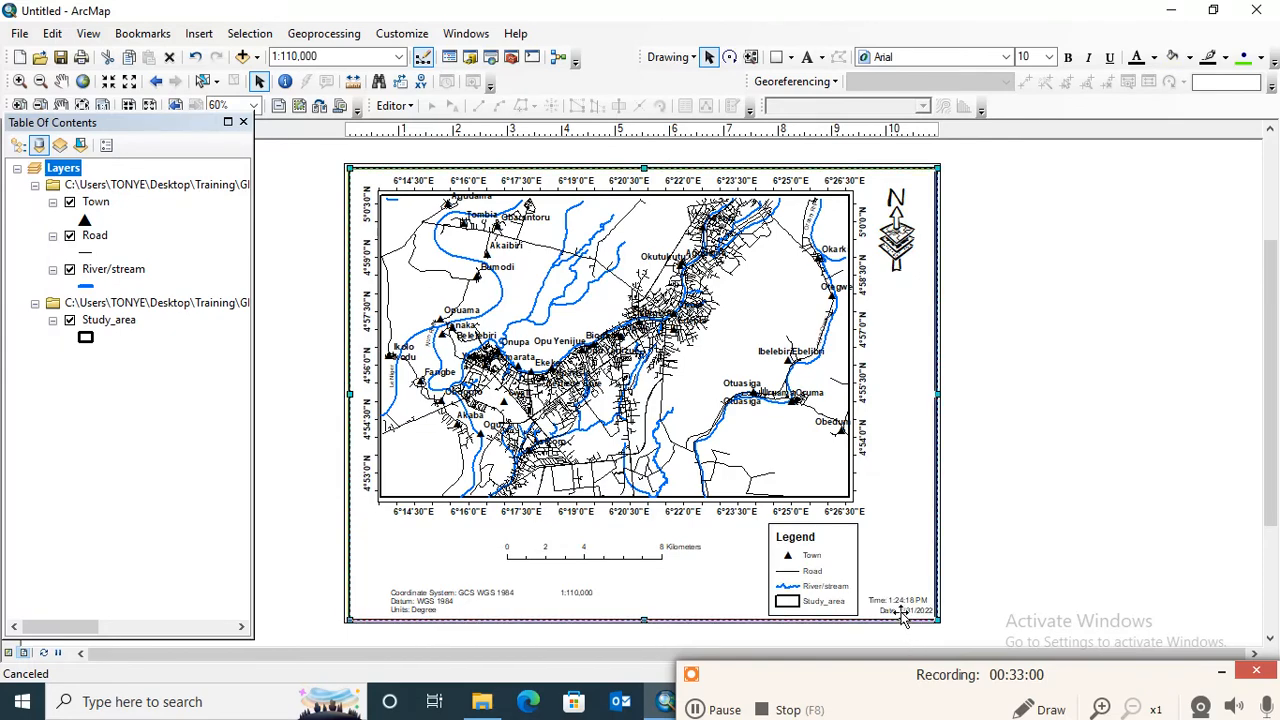
pyautogui.moveTo(896, 610); pyautogui.dragTo(1246, 362)
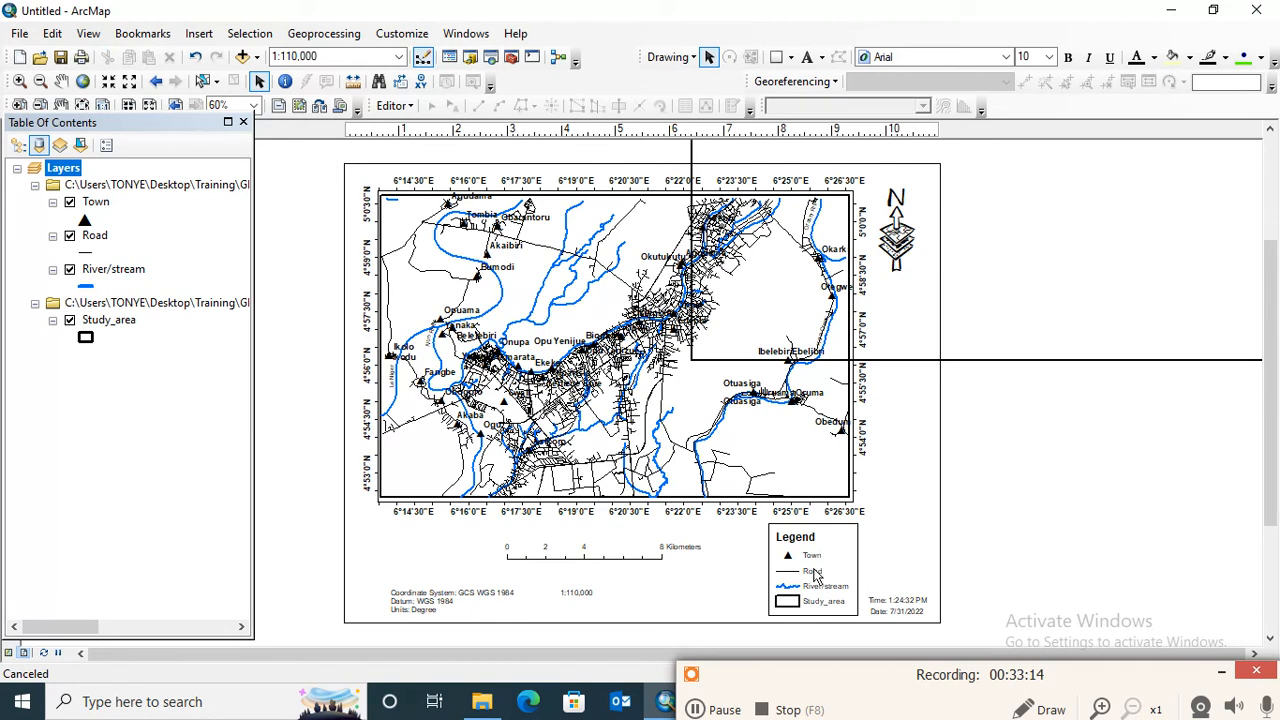
# - Rename the Study_area layer as "Study area" so the legend entry has no underscore
pyautogui.click(110, 320)
pyautogui.click(112, 320)
pyautogui.click(116, 320)
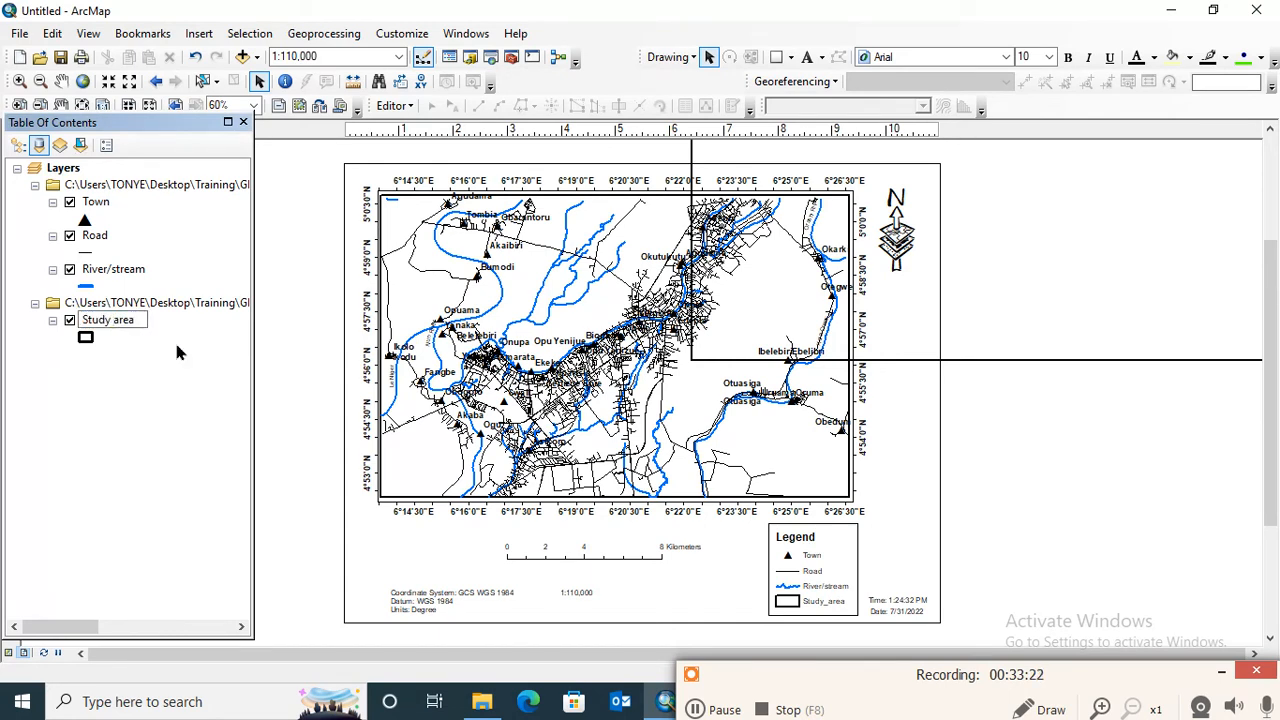
pyautogui.press('Return')
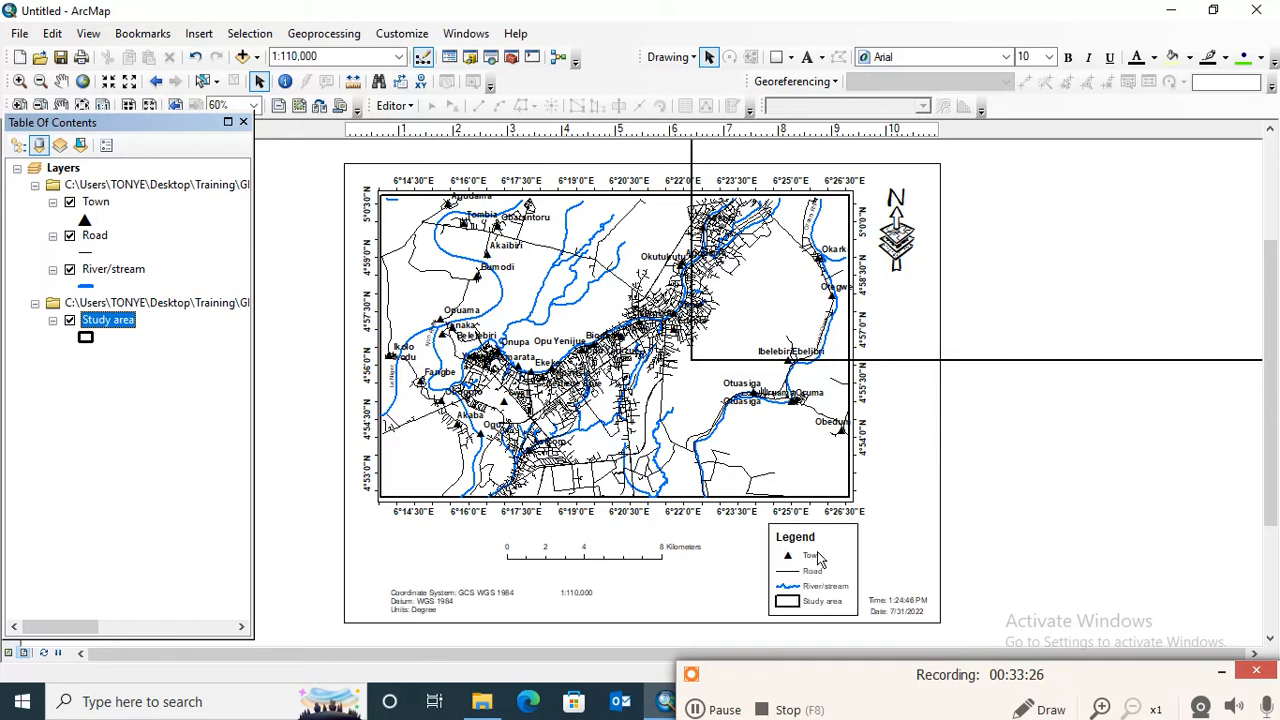
# - Make the labels of all legend items (Town, Road, River/stream, Study area) bold in the legend properties
pyautogui.click(818, 560)
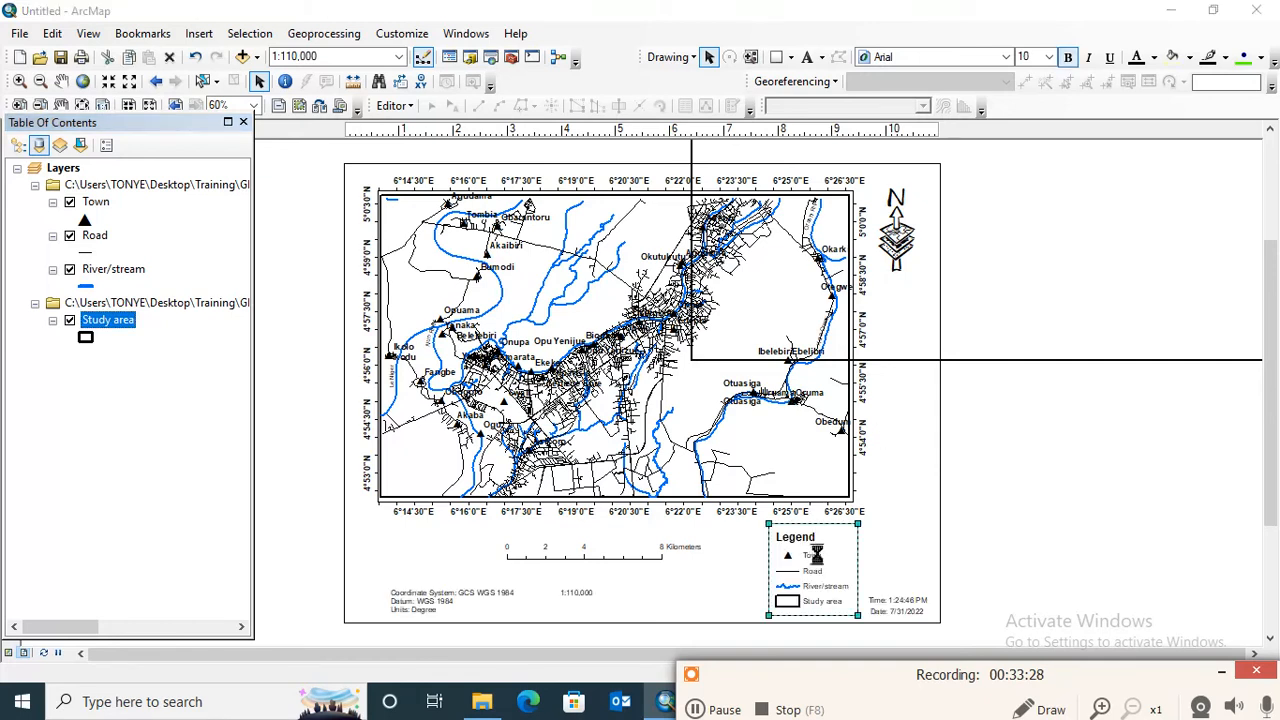
pyautogui.click(696, 708)
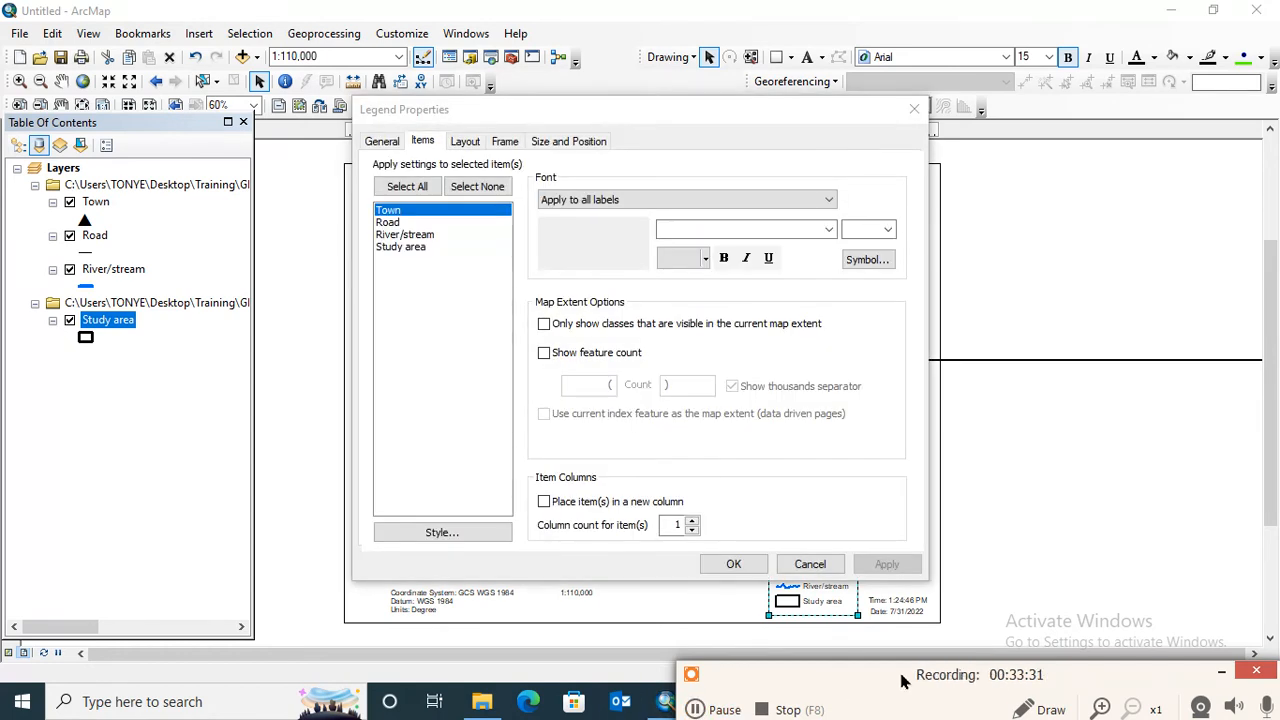
pyautogui.moveTo(902, 677); pyautogui.dragTo(896, 710)
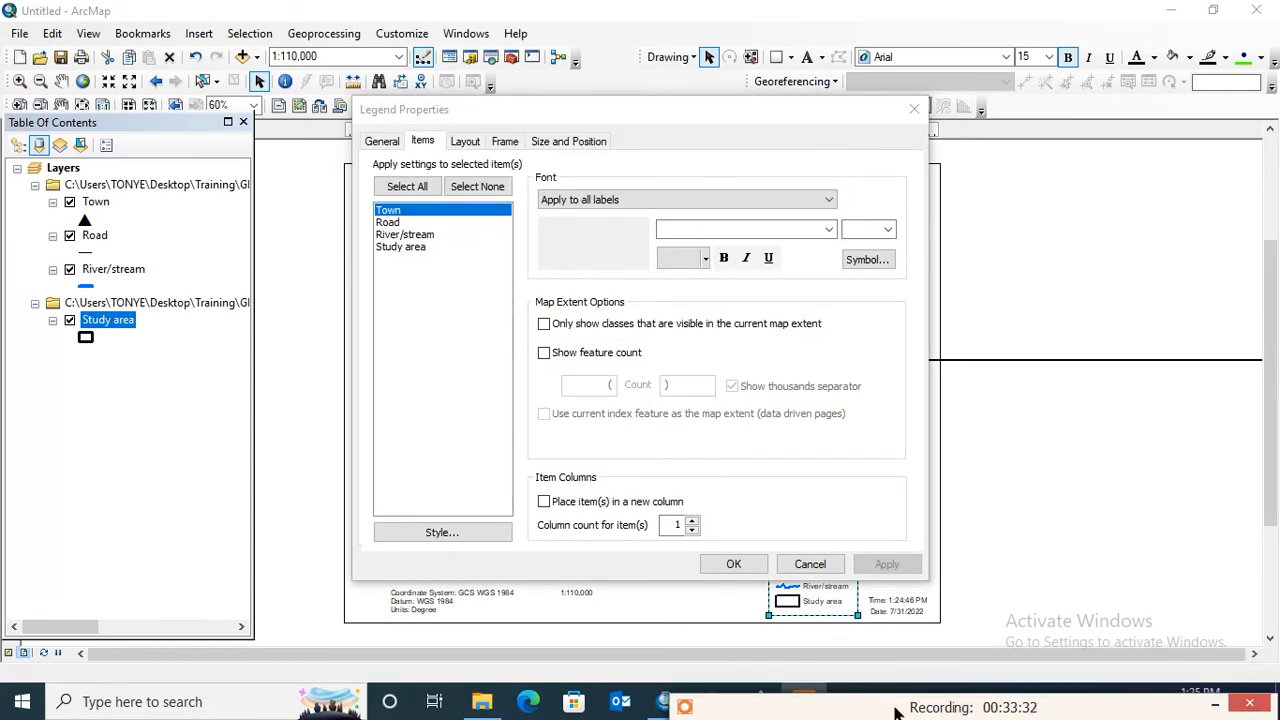
pyautogui.click(407, 188)
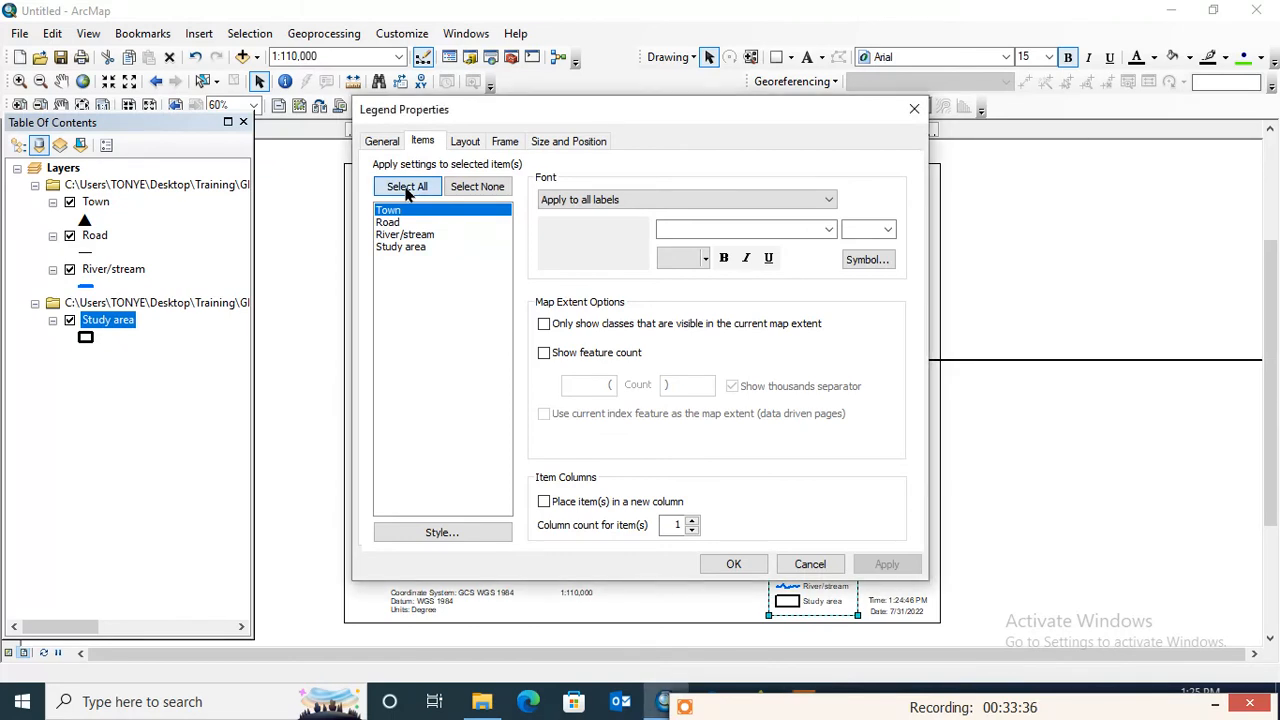
pyautogui.click(725, 259)
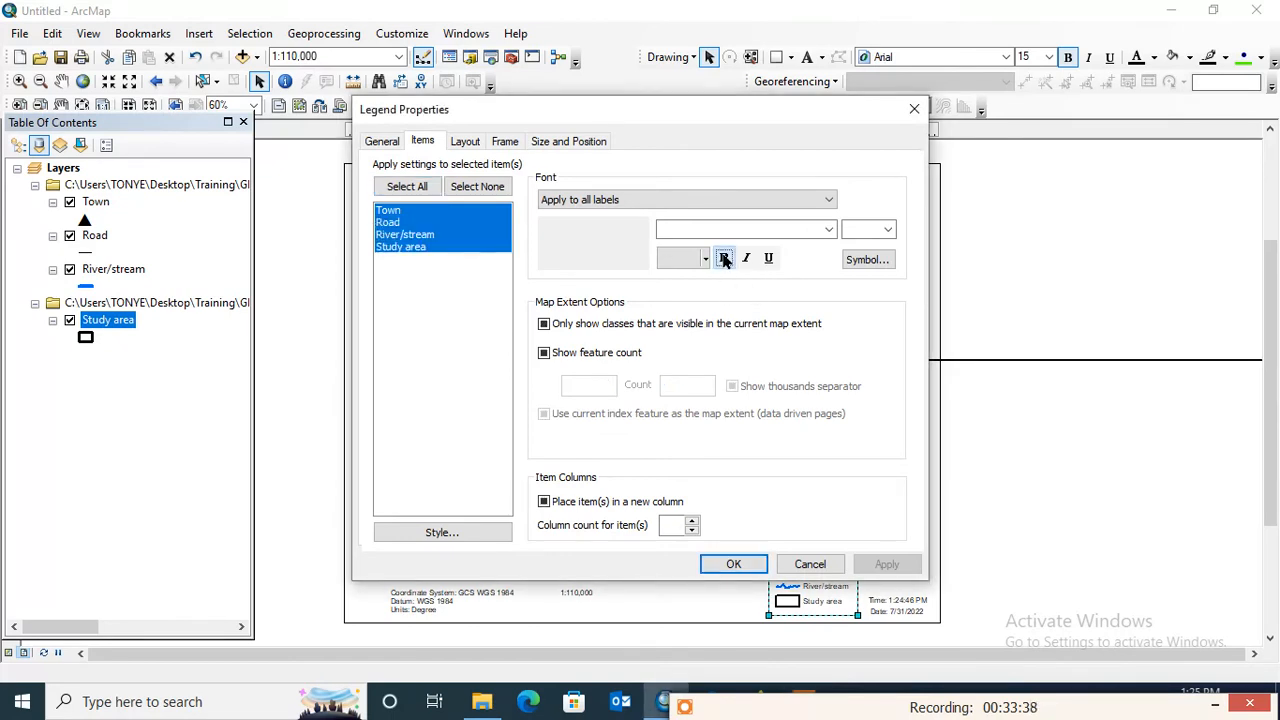
pyautogui.click(889, 230)
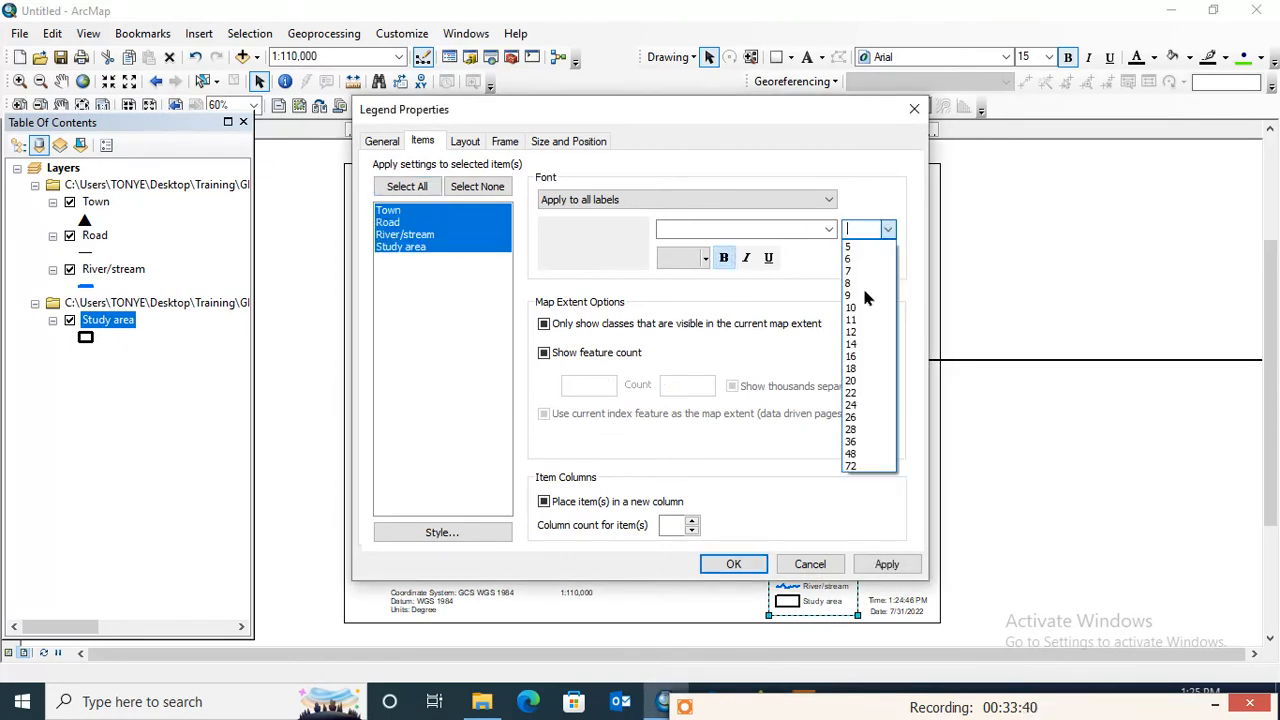
pyautogui.click(758, 289)
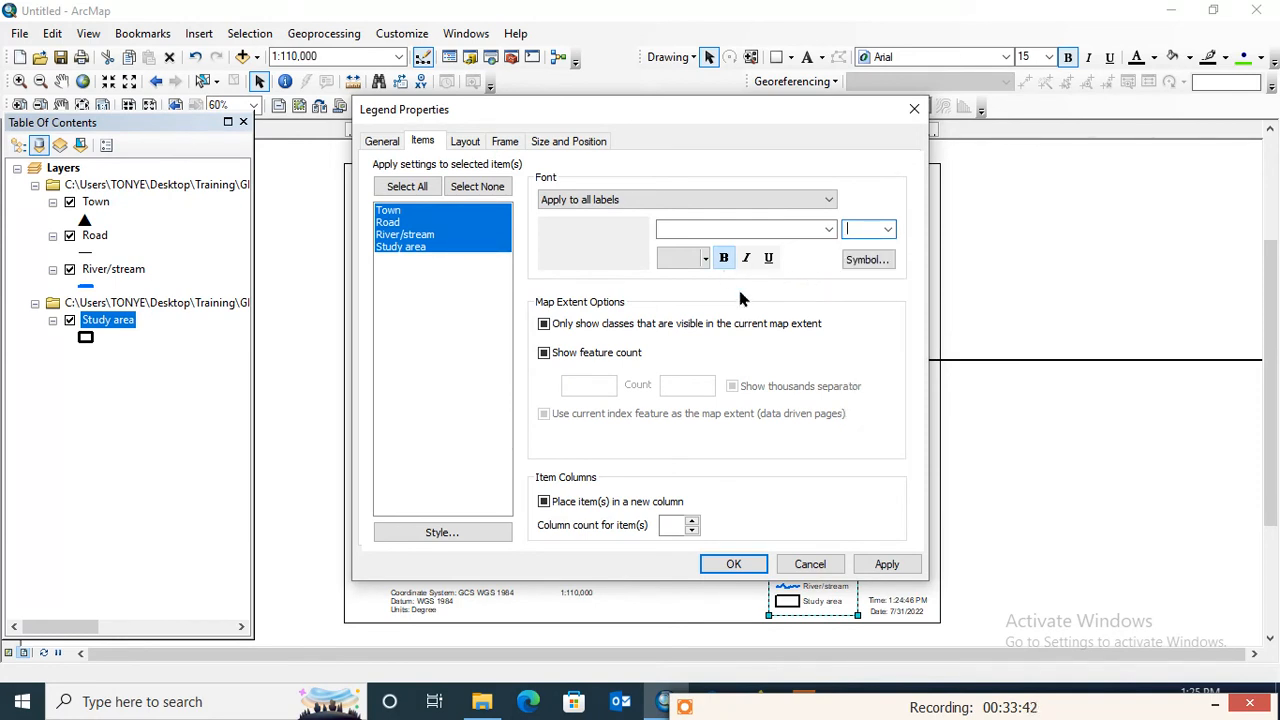
pyautogui.click(896, 563)
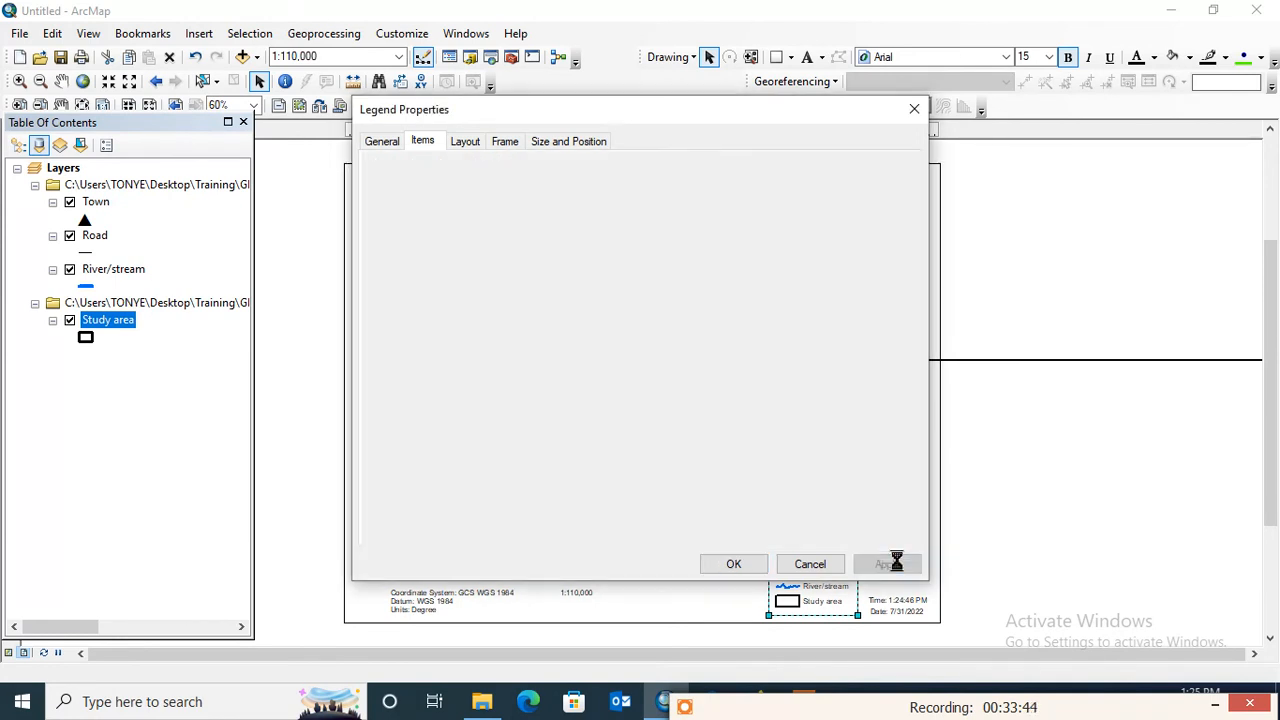
pyautogui.click(760, 566)
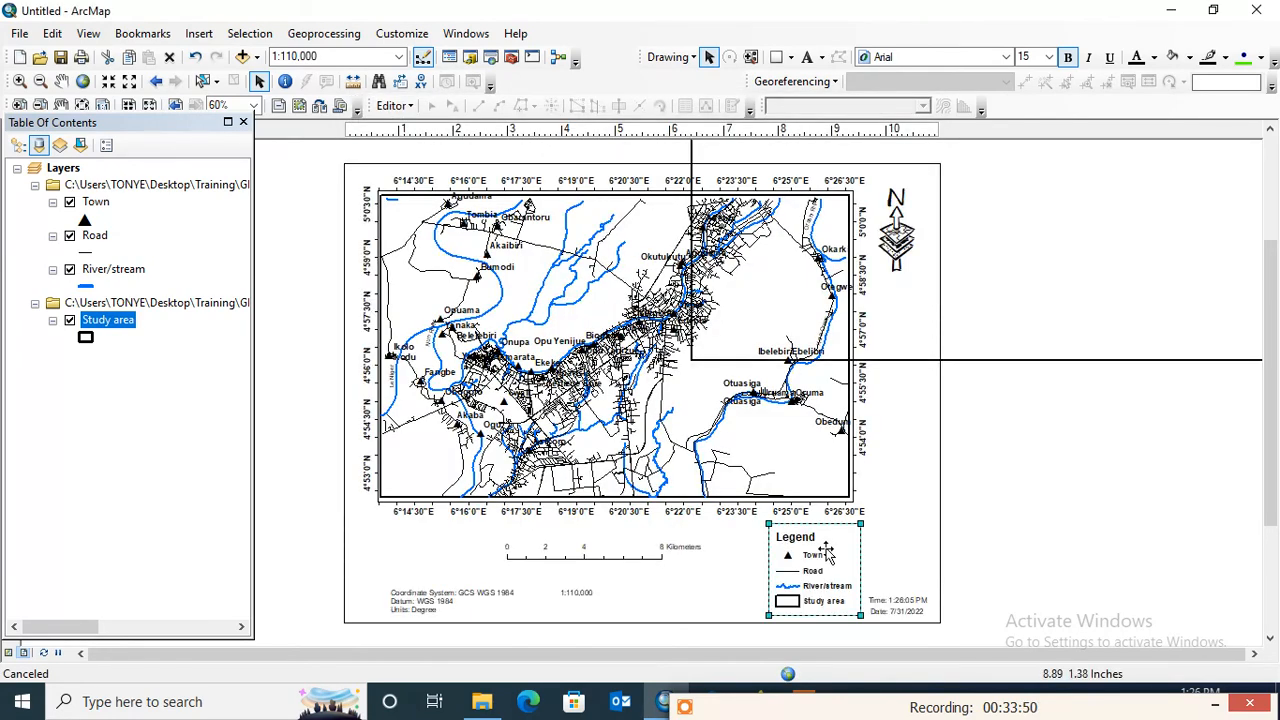
# - Move the border rectangle back onto the page so it frames the map, north arrow, legend and text just inside the page edge
pyautogui.click(1114, 253)
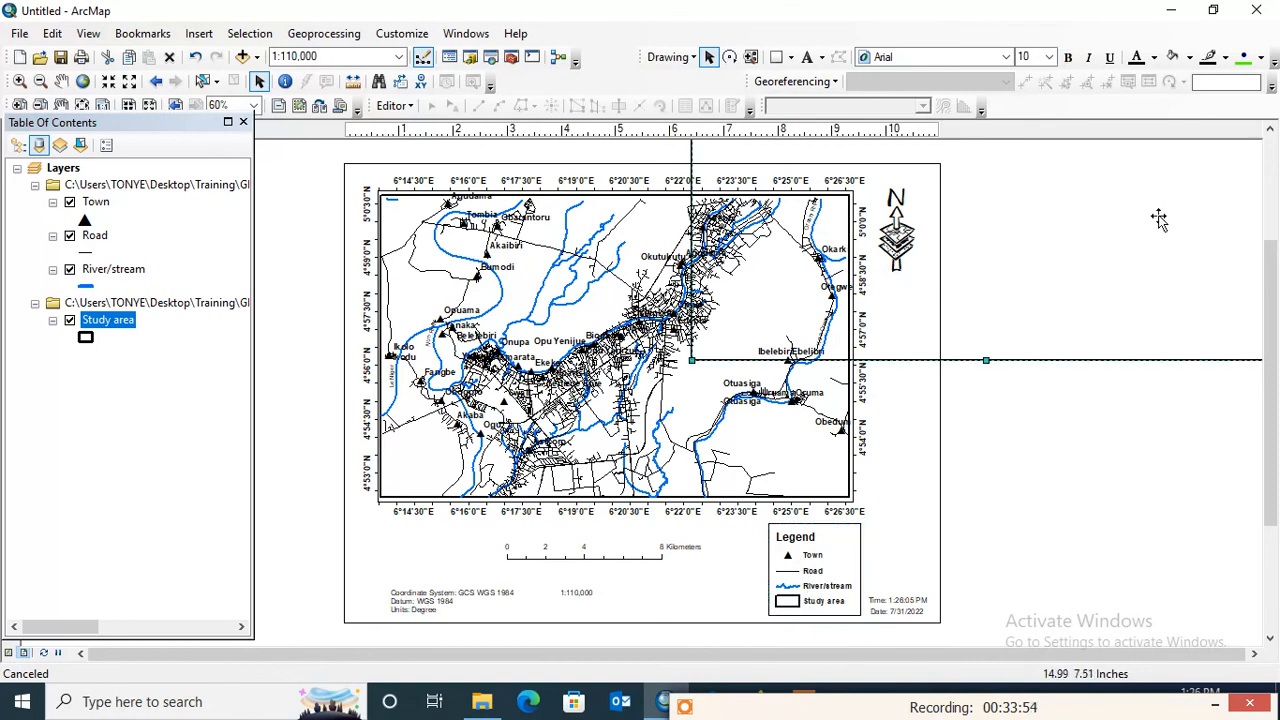
pyautogui.moveTo(1157, 217); pyautogui.dragTo(822, 477)
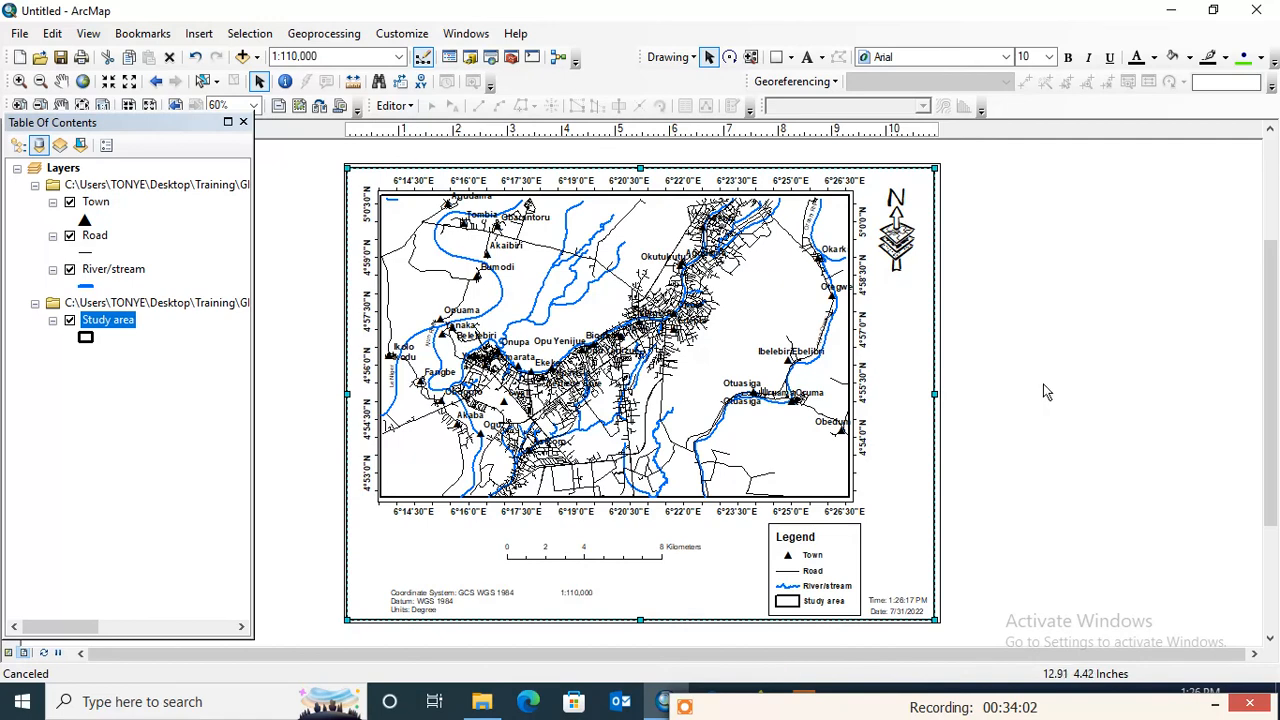
# - Export the map layout to the Desktop as a JPEG named "Location map of Yenagoa"
pyautogui.click(18, 36)
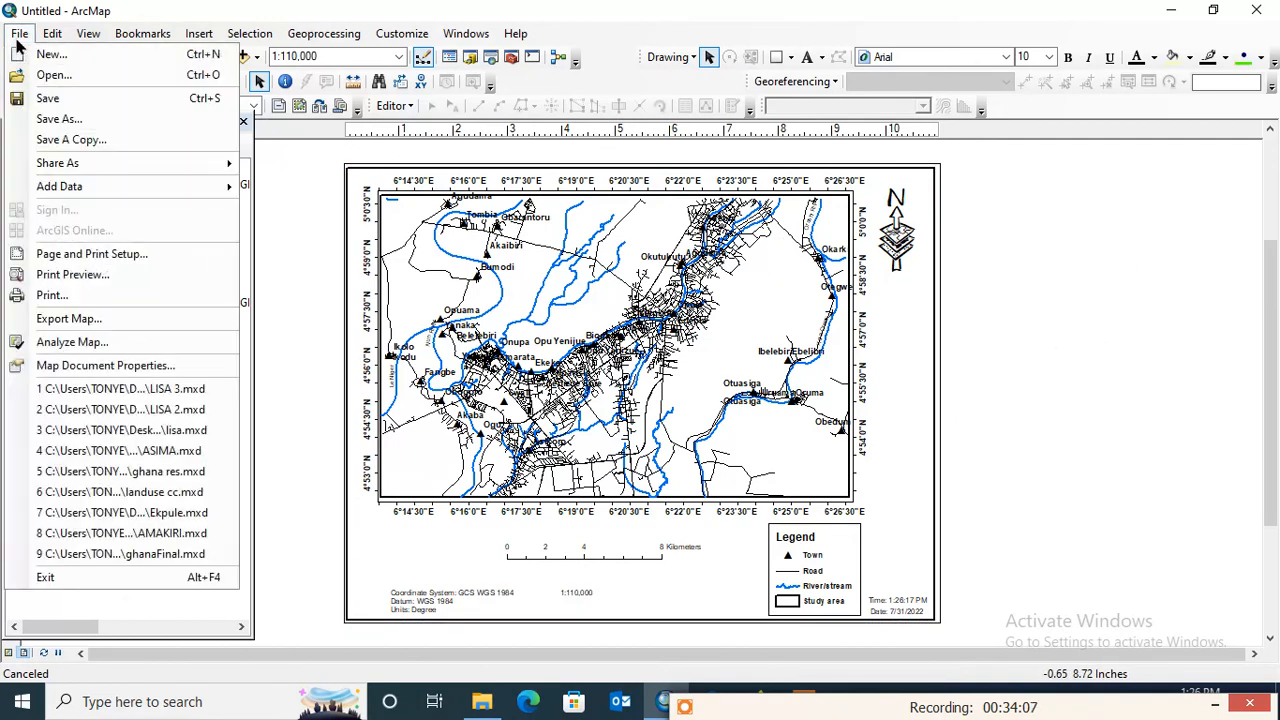
pyautogui.click(96, 320)
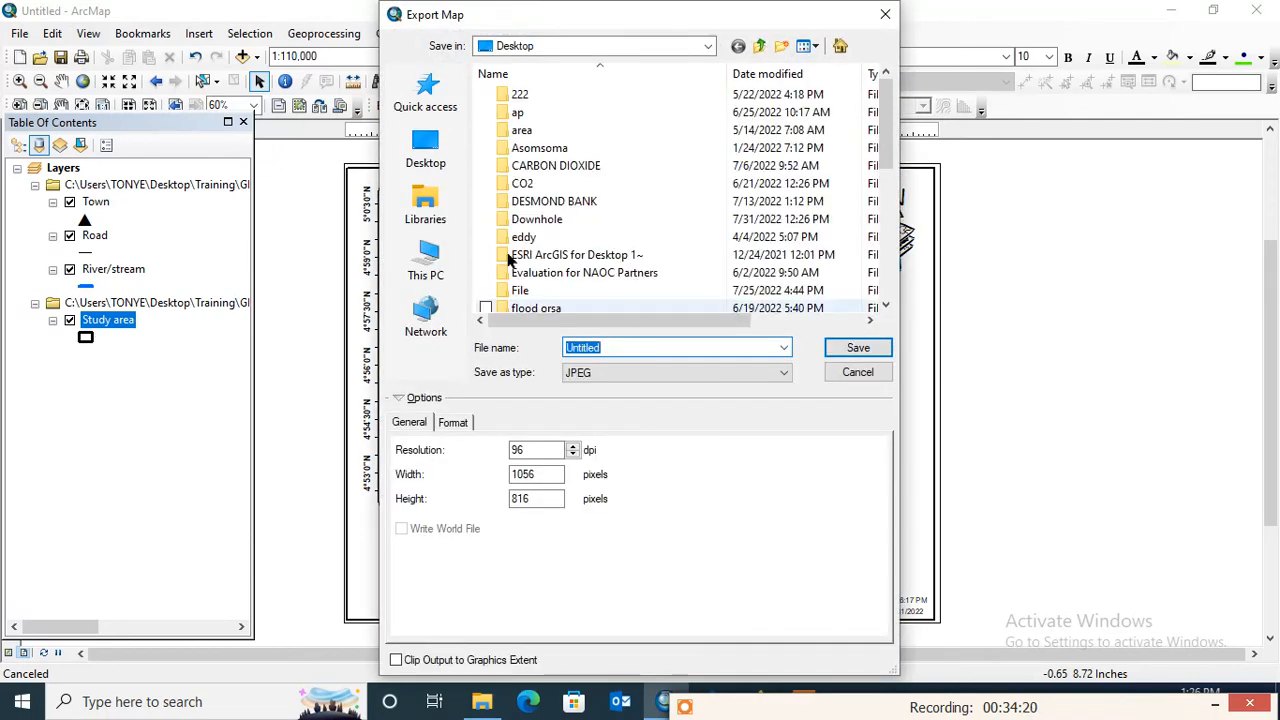
pyautogui.click(425, 152)
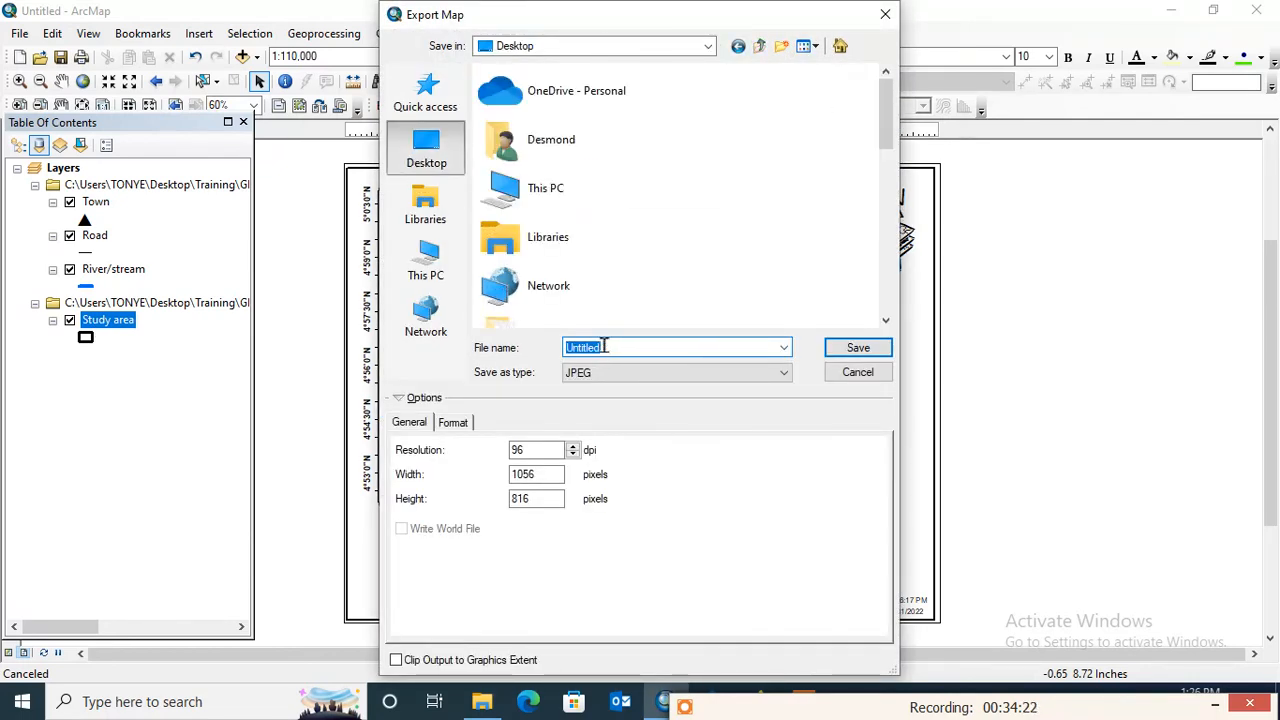
pyautogui.moveTo(604, 346); pyautogui.dragTo(534, 349)
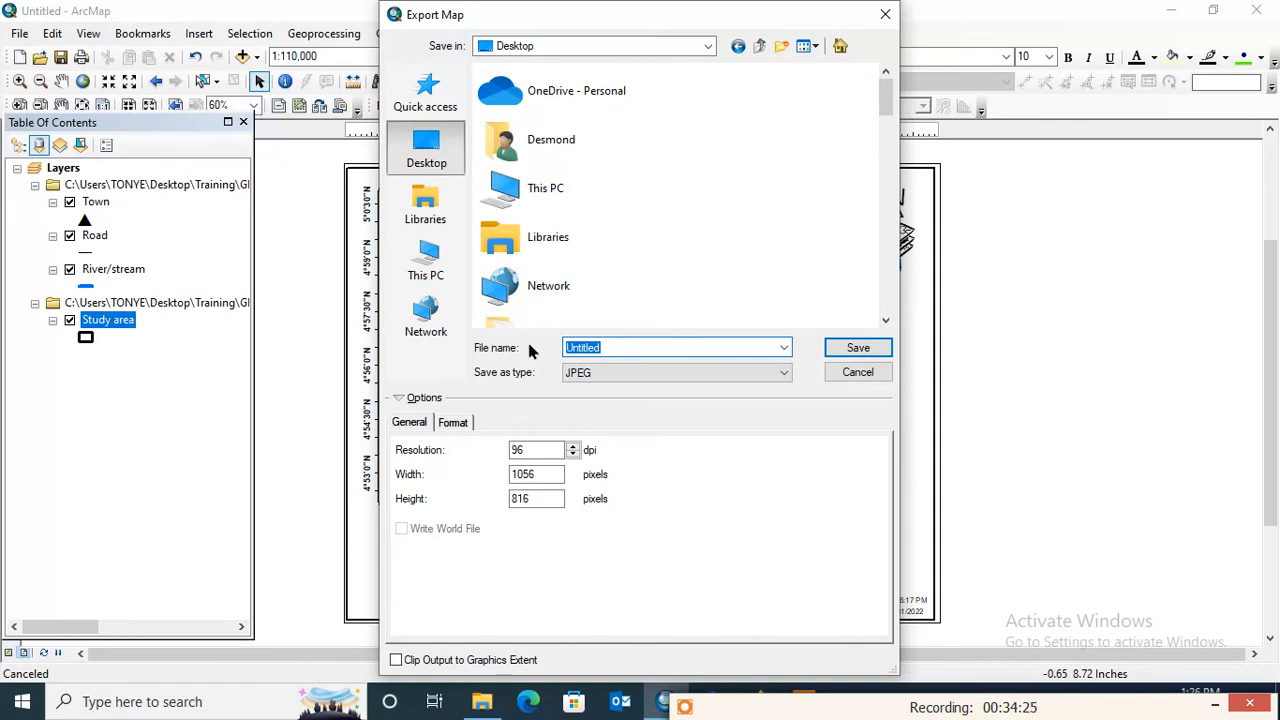
pyautogui.write('Loca')
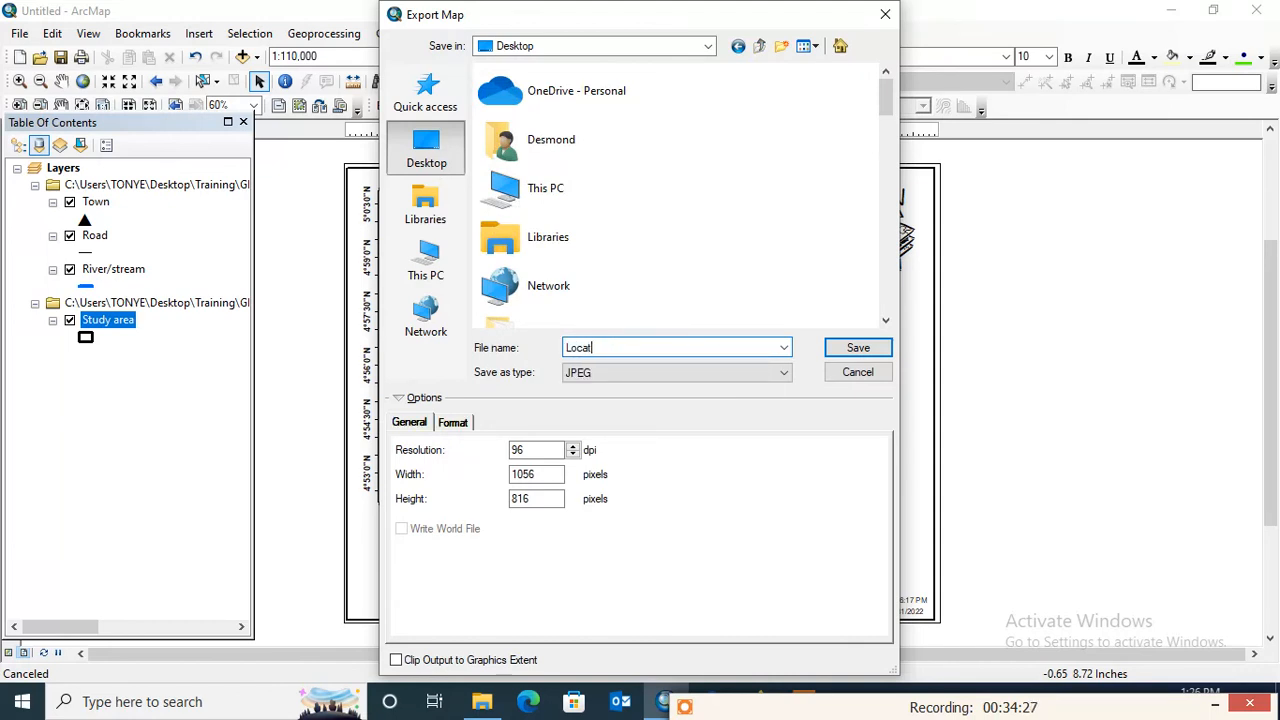
pyautogui.write('tion')
pyautogui.write('map of Yenagoa')
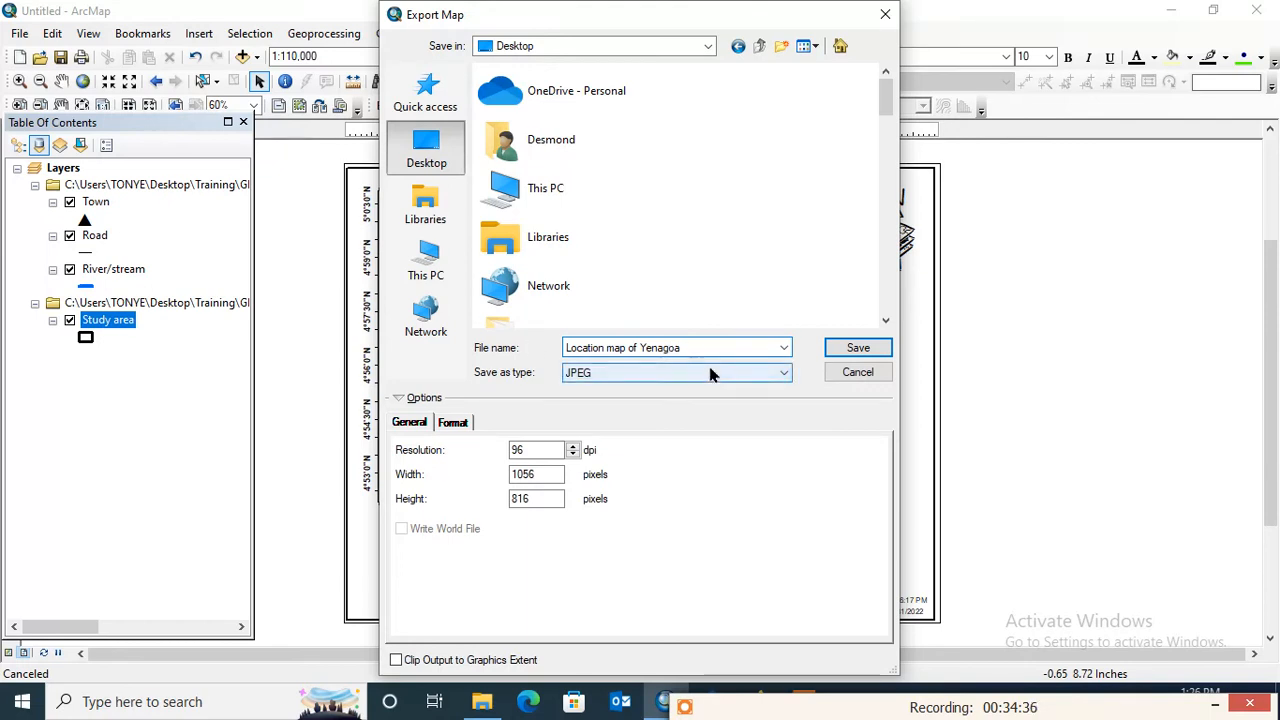
pyautogui.click(678, 372)
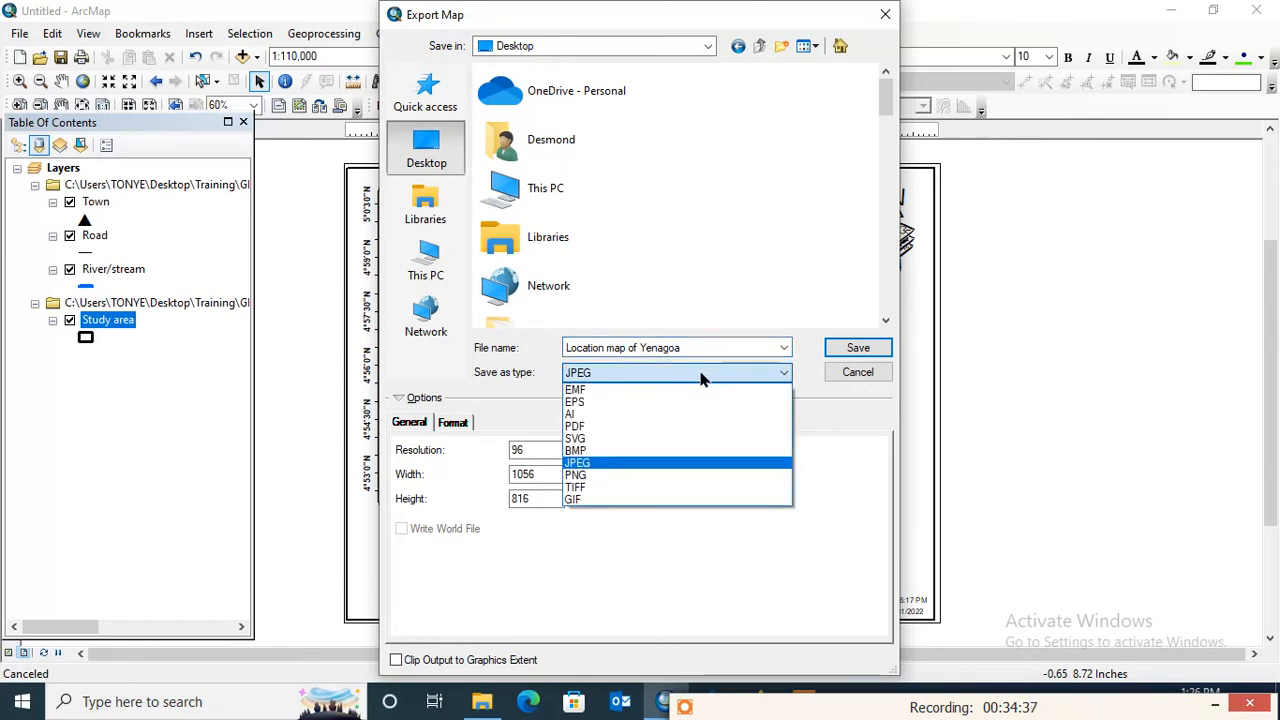
pyautogui.click(606, 463)
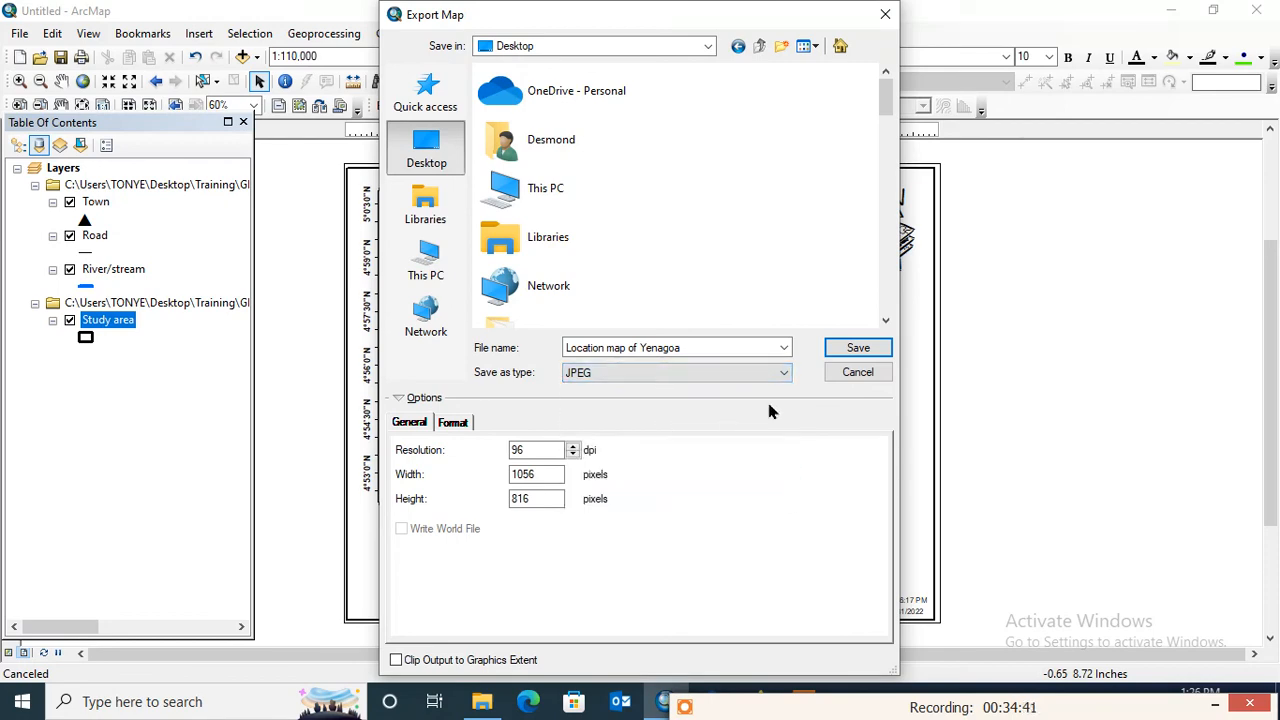
pyautogui.click(857, 352)
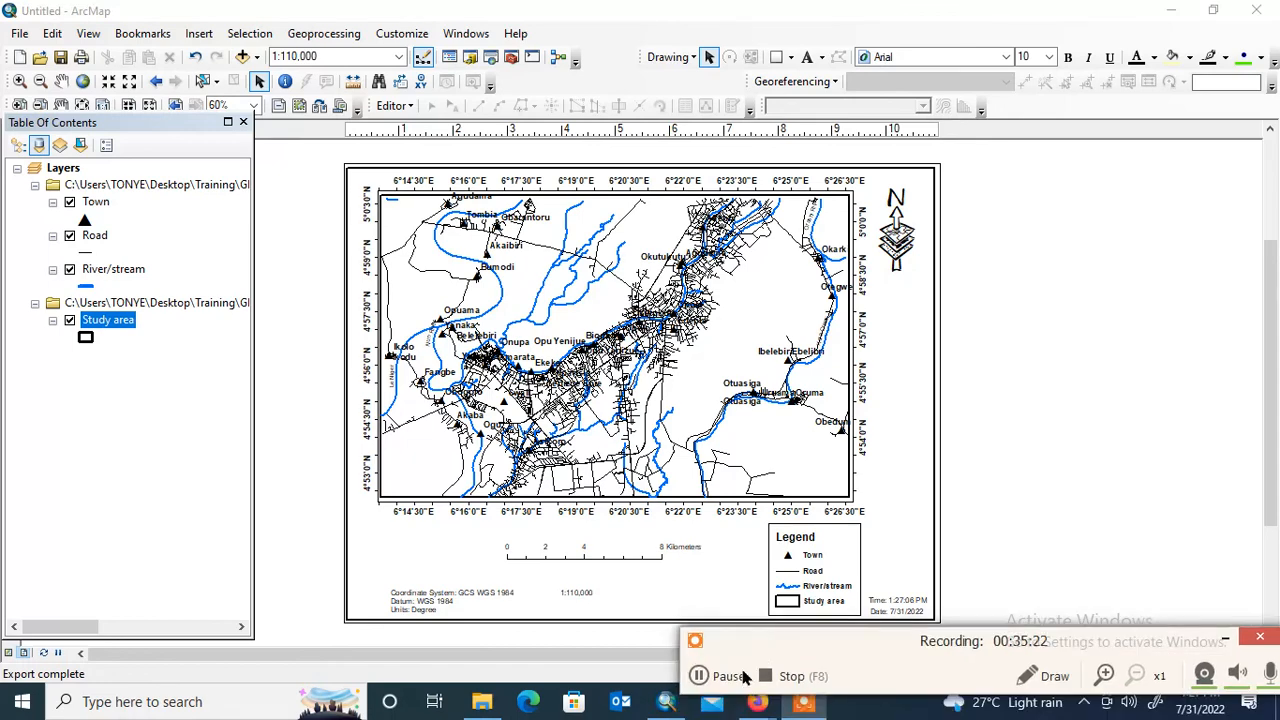
pyautogui.click(699, 677)
# - Minimize the map document, open the exported "Location map of Yenagoa" image from the desktop in Paint to inspect it, and close it
pyautogui.click(1170, 10)
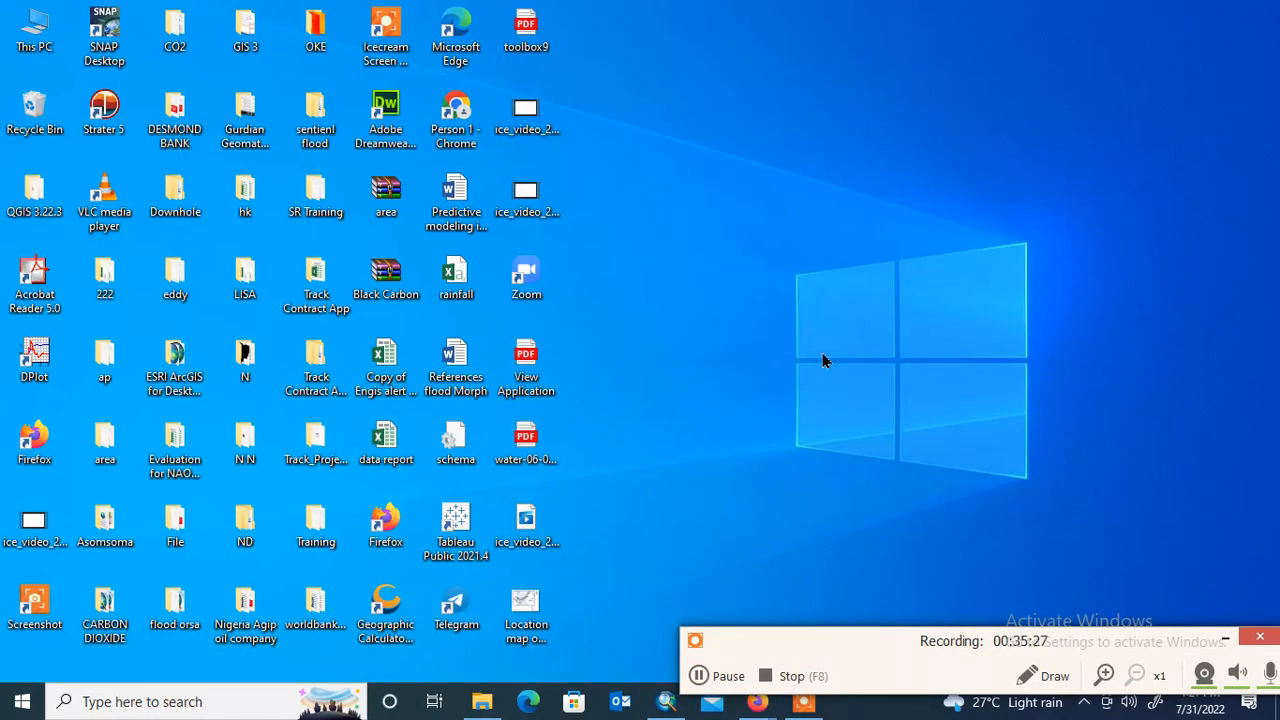
pyautogui.doubleClick(524, 600)
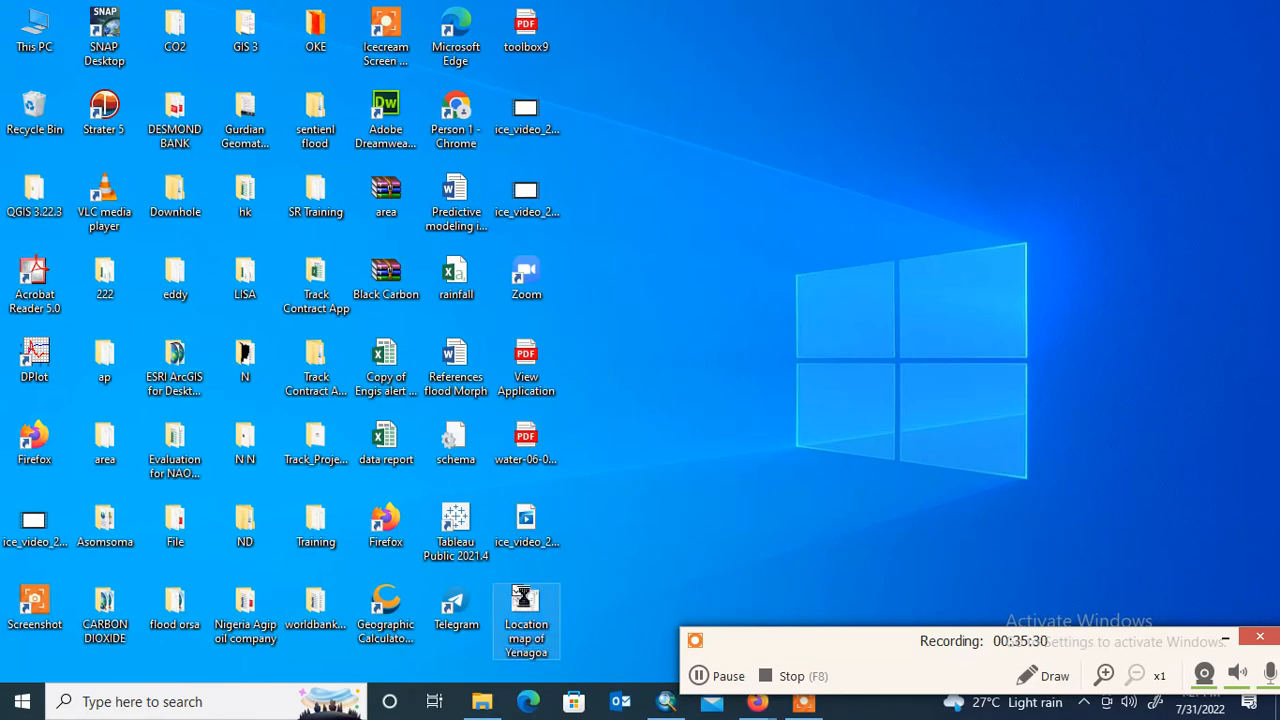
pyautogui.rightClick(524, 598)
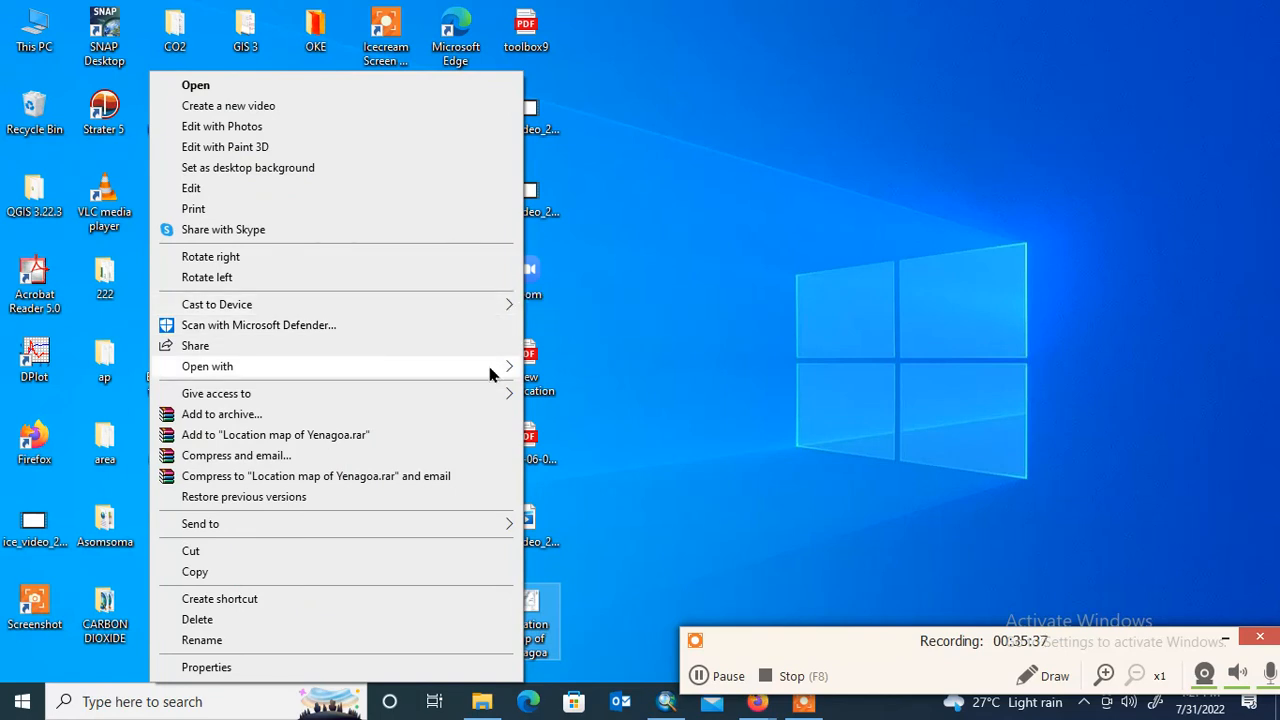
pyautogui.moveTo(503, 372)
pyautogui.click(564, 390)
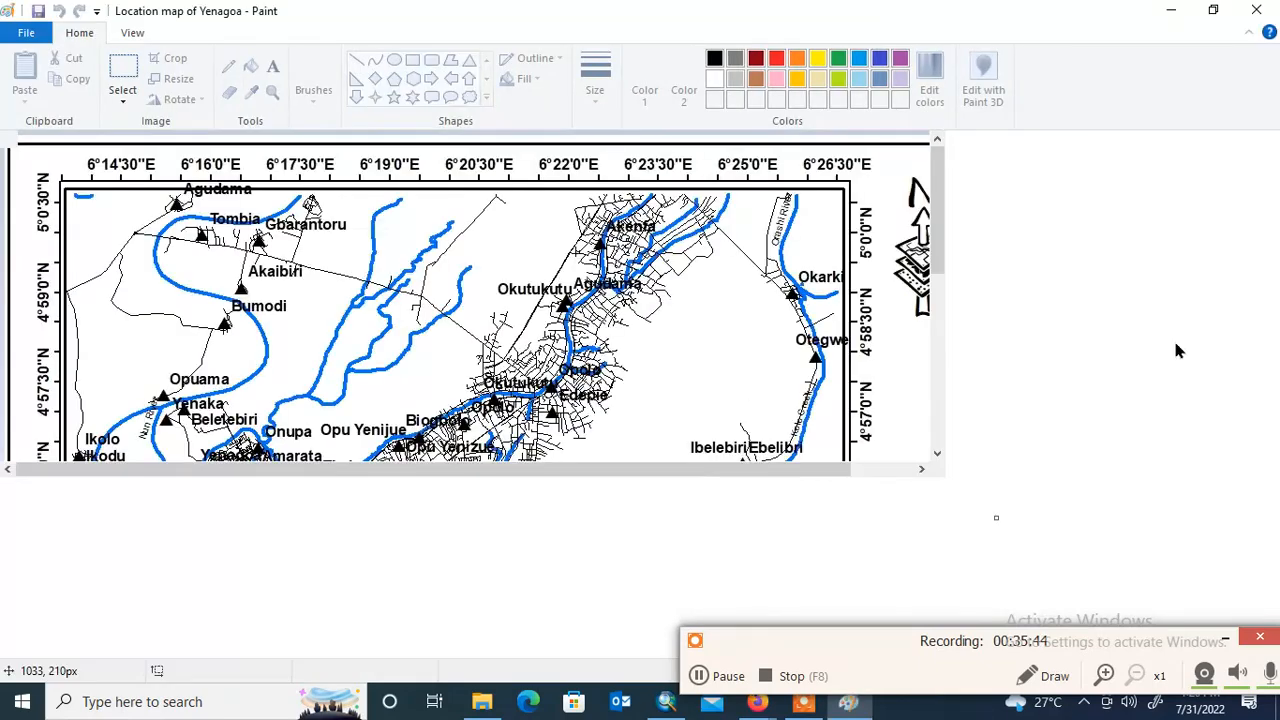
pyautogui.moveTo(1272, 160)
pyautogui.mouseDown()
pyautogui.moveTo(1268, 330)
pyautogui.moveTo(1243, 249)
pyautogui.moveTo(1249, 280)
pyautogui.moveTo(1277, 243)
pyautogui.moveTo(1277, 201)
pyautogui.mouseUp()
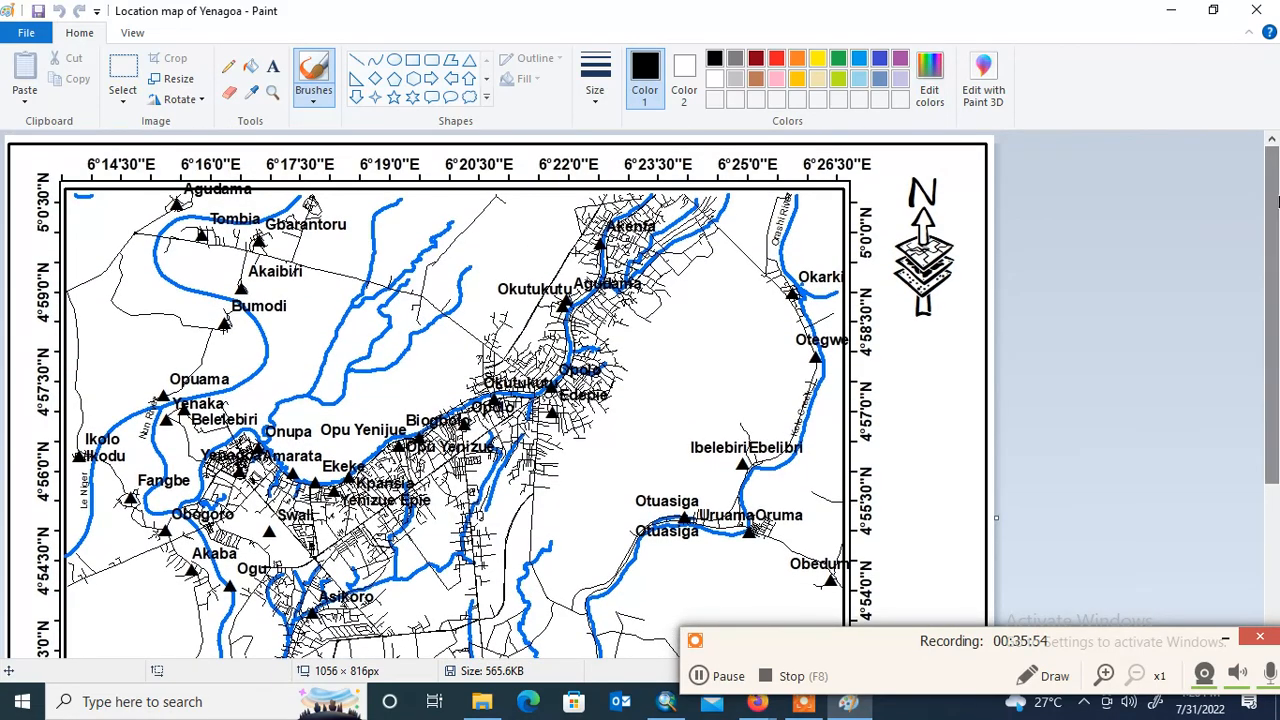
pyautogui.click(1256, 10)
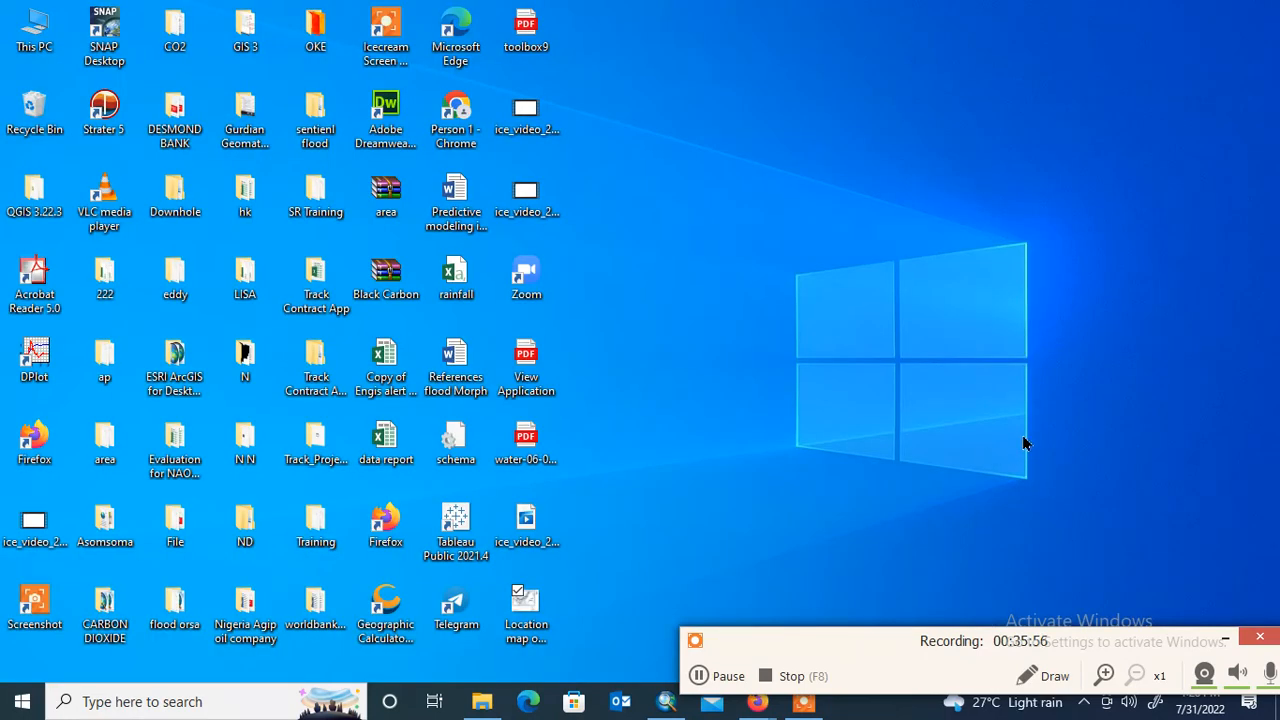